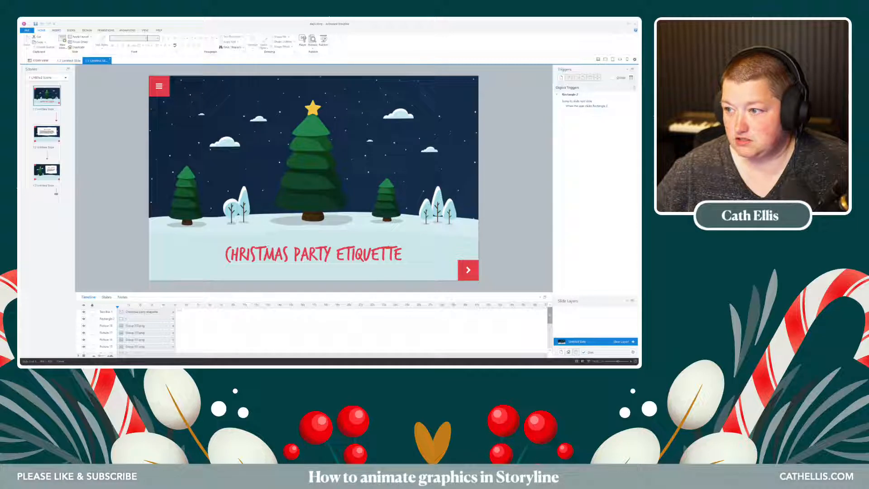
# - Preview the title slide on its own and test its menu button and next button
pyautogui.click(313, 47)
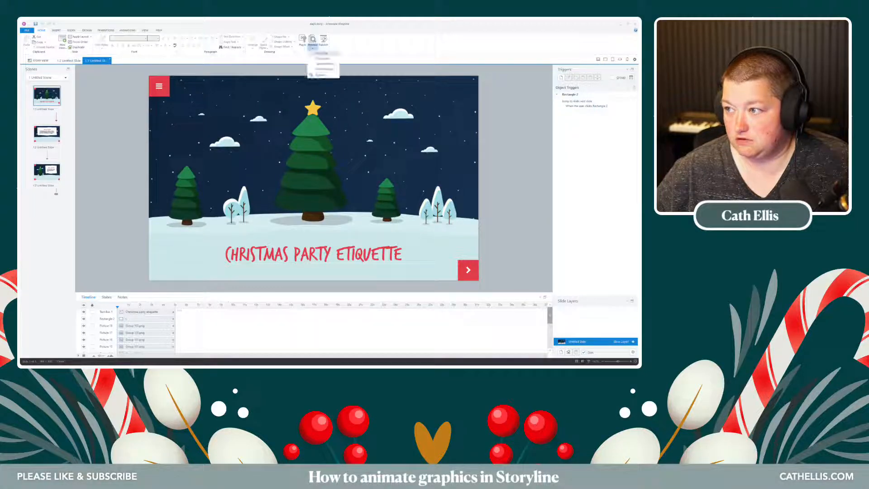
pyautogui.click(322, 76)
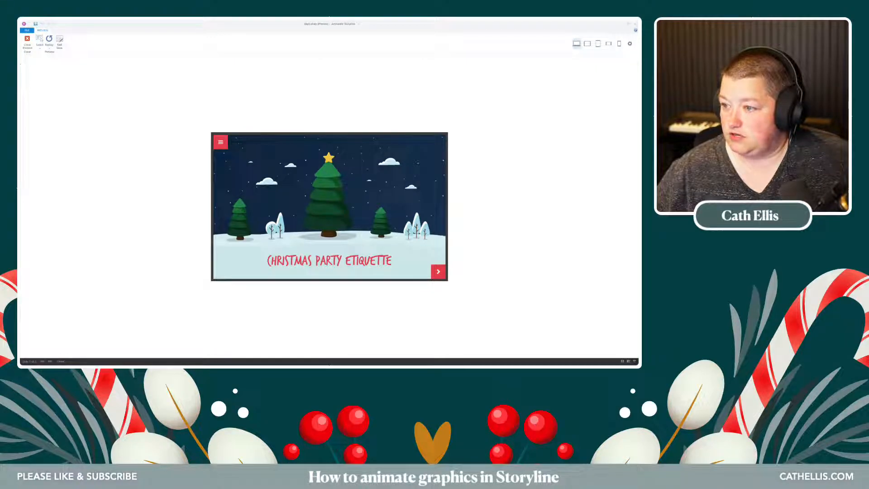
pyautogui.click(221, 142)
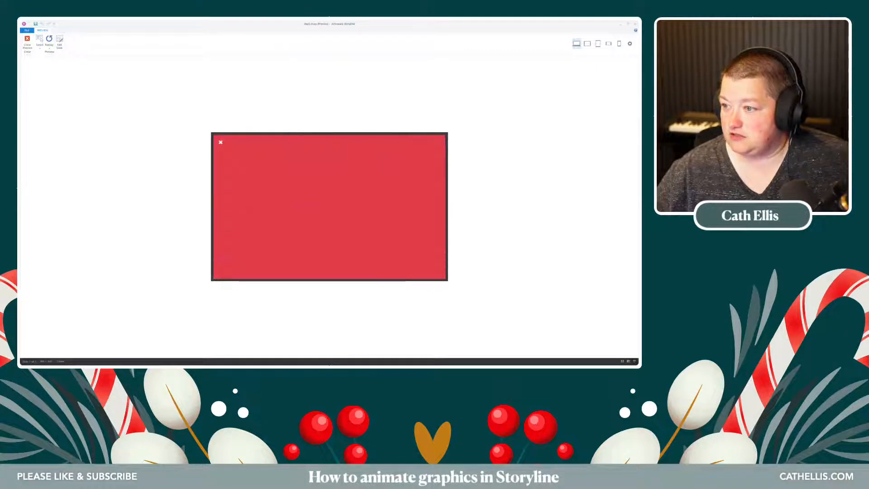
pyautogui.click(220, 142)
pyautogui.click(220, 142)
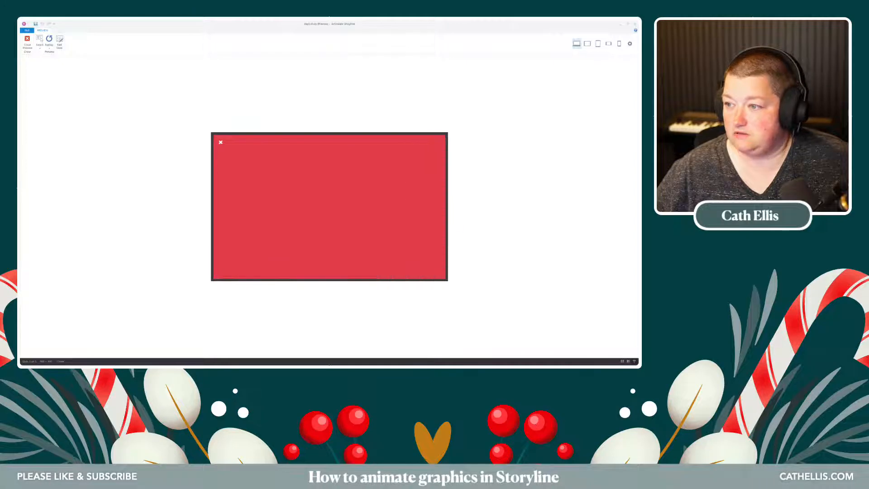
pyautogui.click(221, 142)
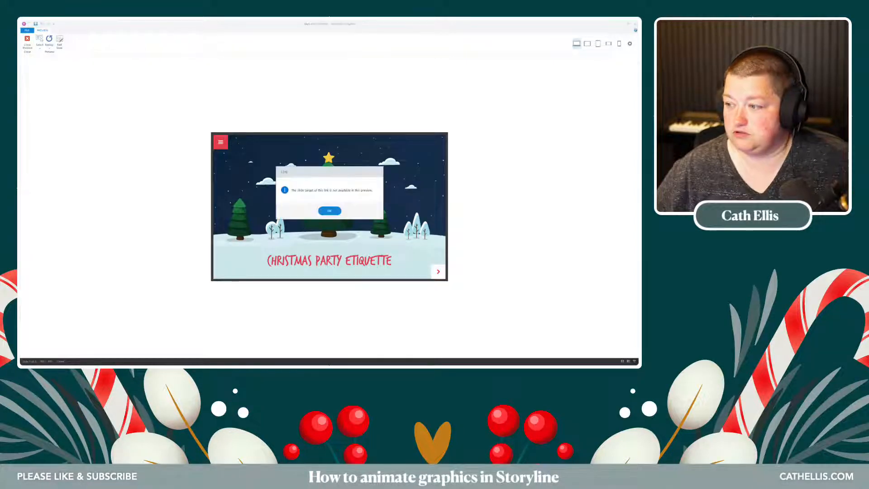
pyautogui.click(329, 211)
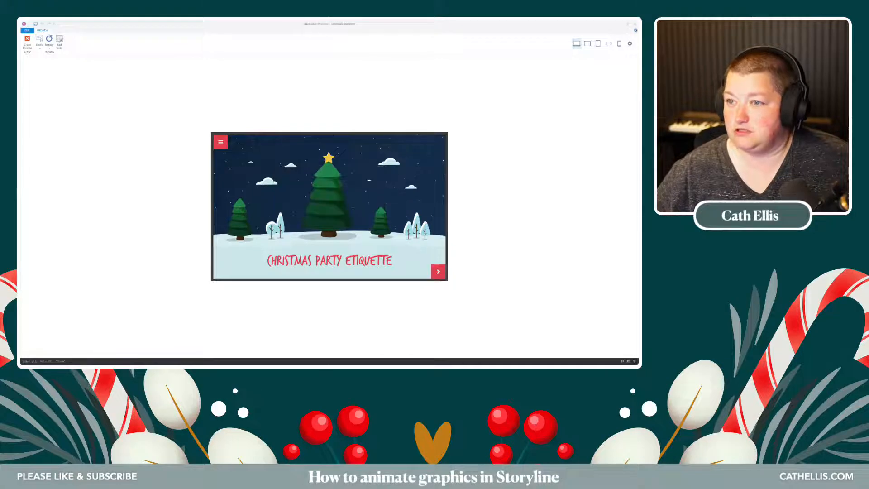
pyautogui.click(27, 41)
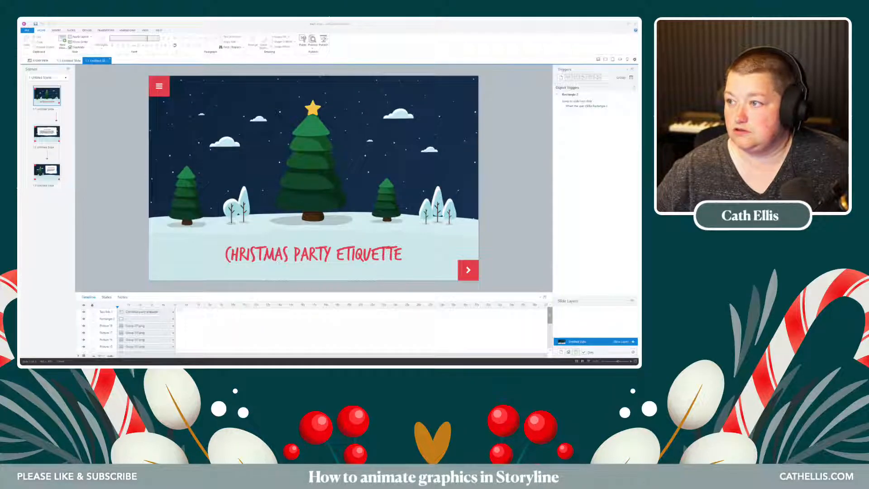
# - Preview the whole scene and advance through its three slides to check the existing animations
pyautogui.click(313, 47)
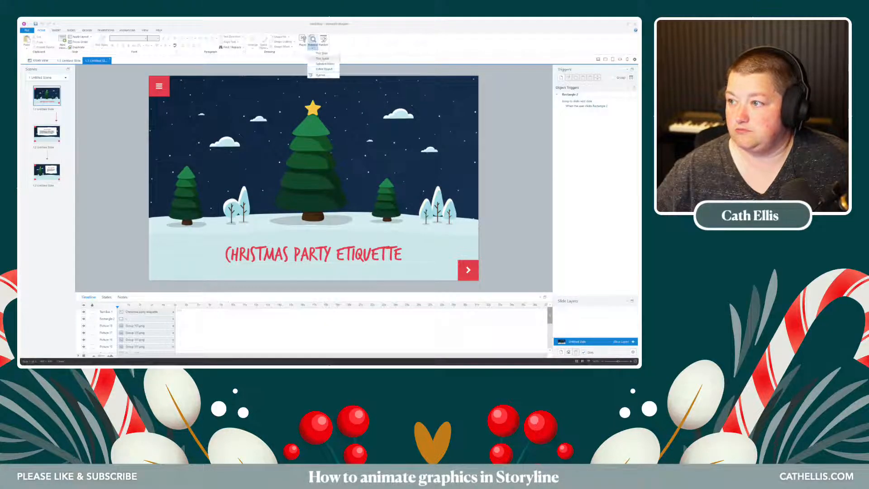
pyautogui.click(323, 59)
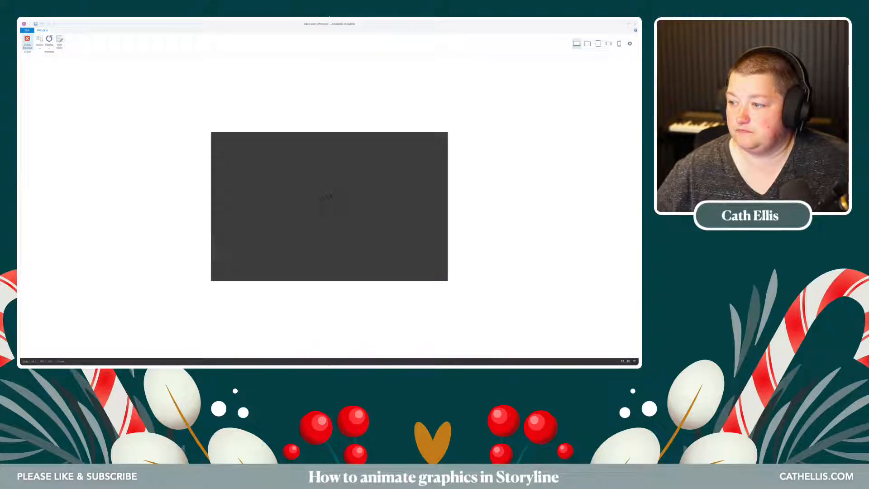
pyautogui.click(438, 271)
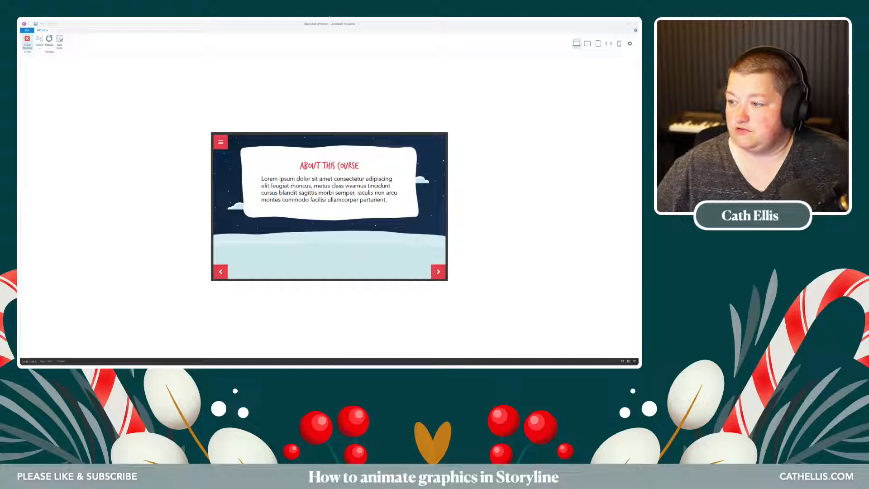
pyautogui.click(438, 272)
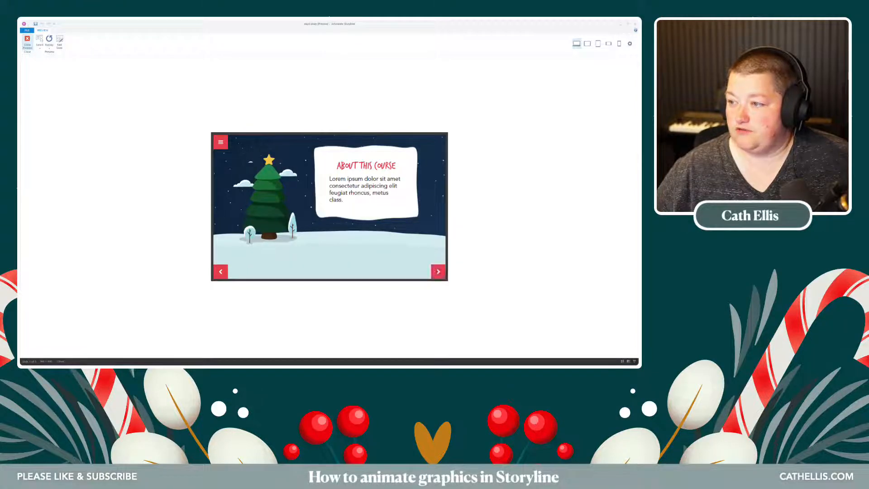
pyautogui.click(27, 41)
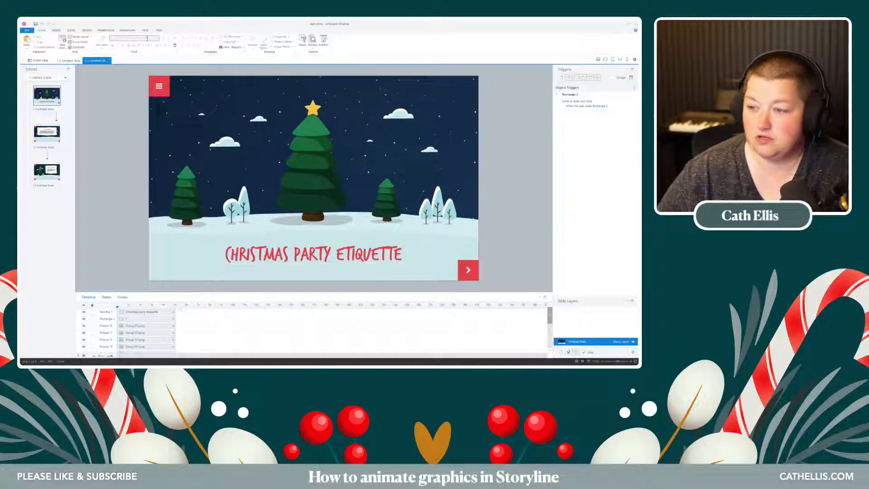
# - Open the top-level slide of the slide master for editing
pyautogui.click(145, 31)
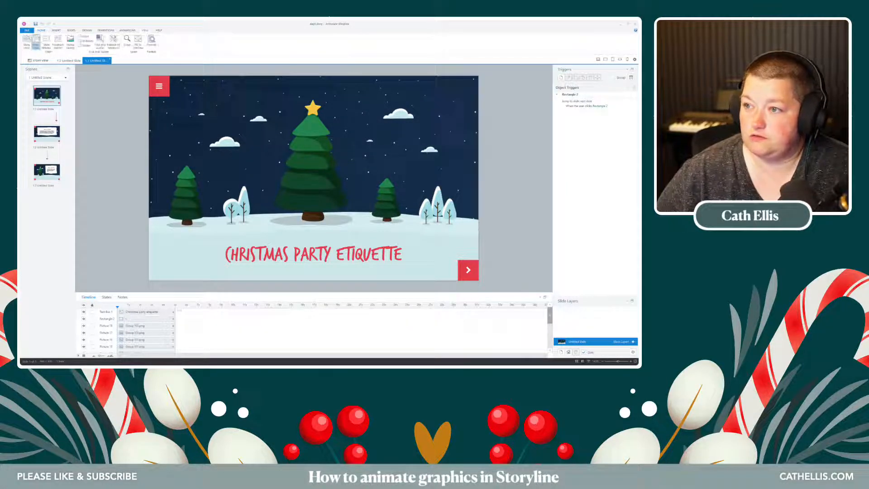
pyautogui.click(46, 41)
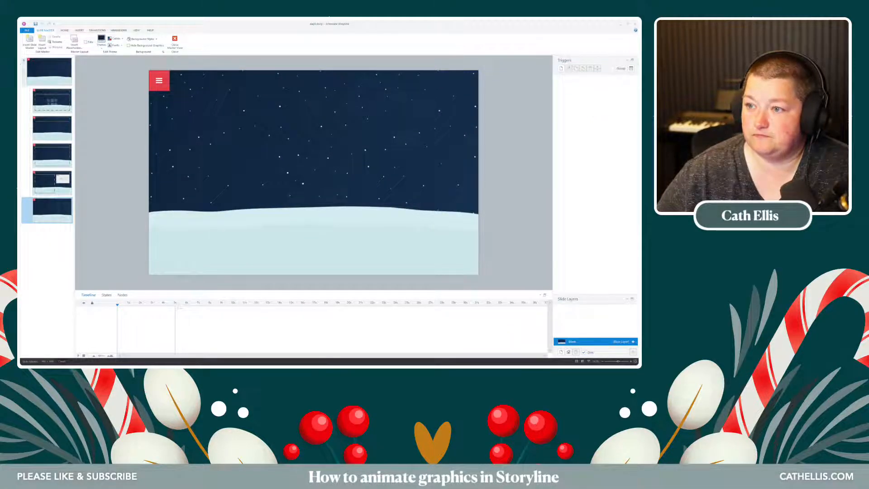
pyautogui.click(49, 72)
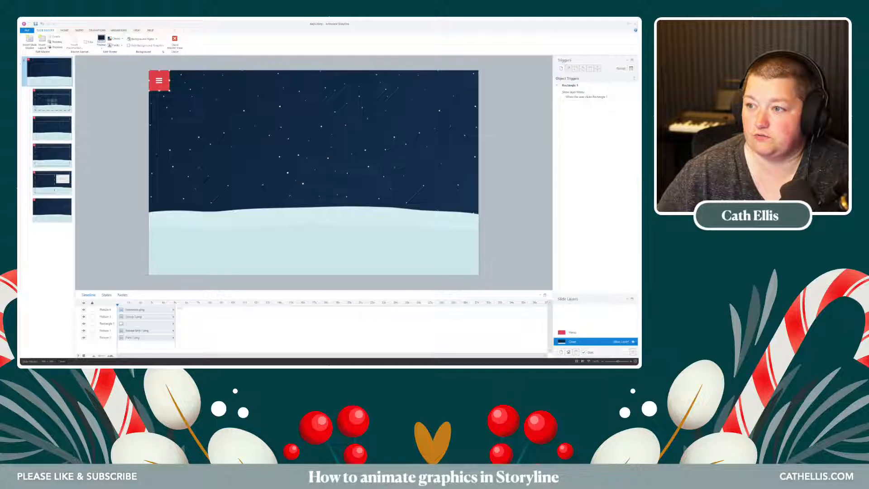
# - Give the red menu button on the master slide a Fly In entrance animation from the top
pyautogui.click(160, 81)
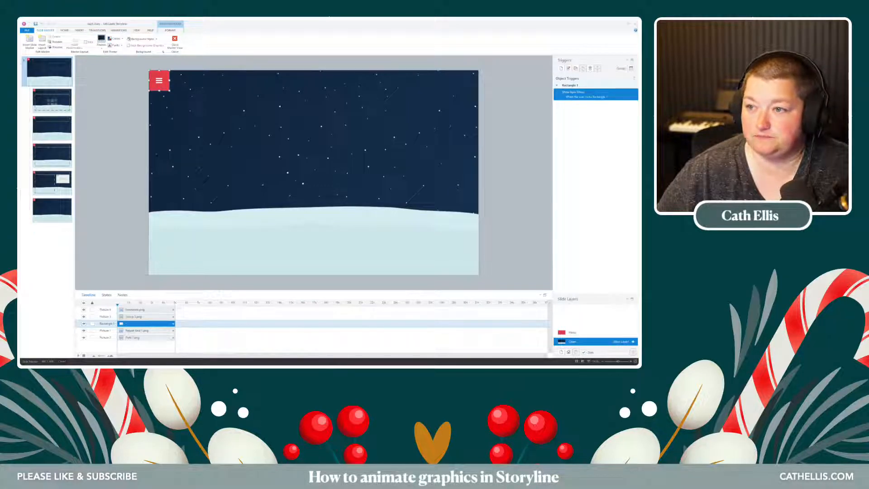
pyautogui.click(79, 30)
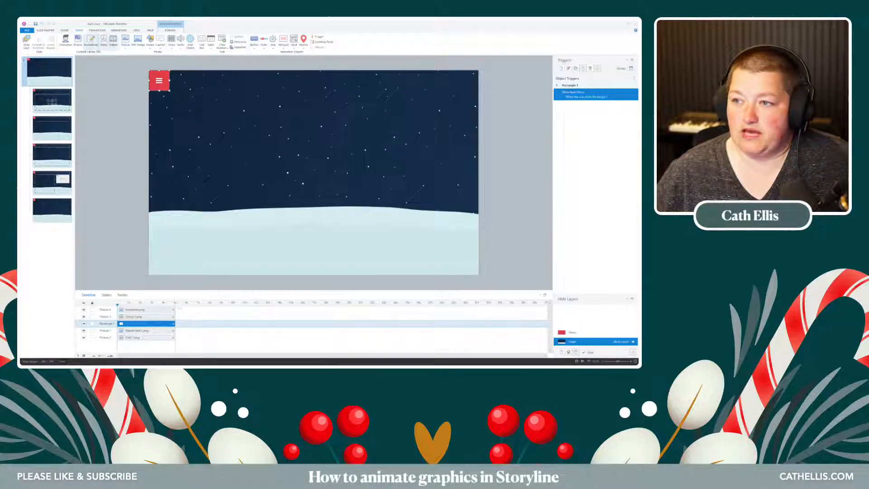
pyautogui.click(119, 30)
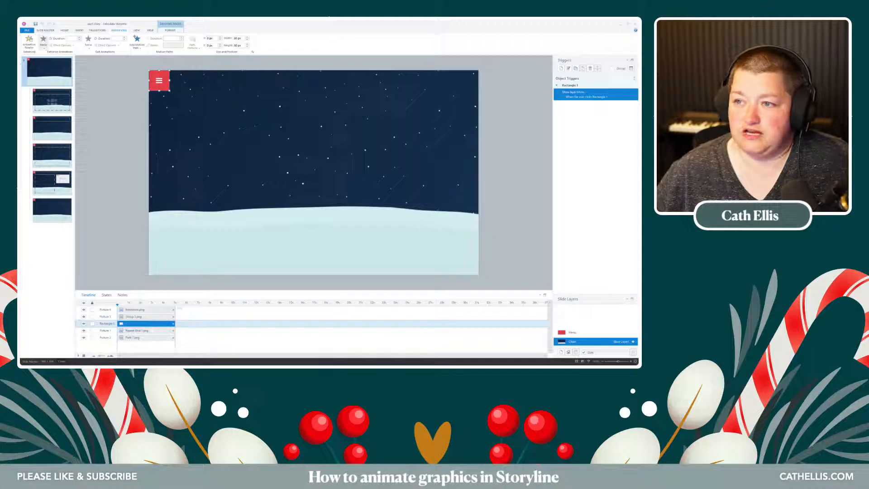
pyautogui.click(43, 41)
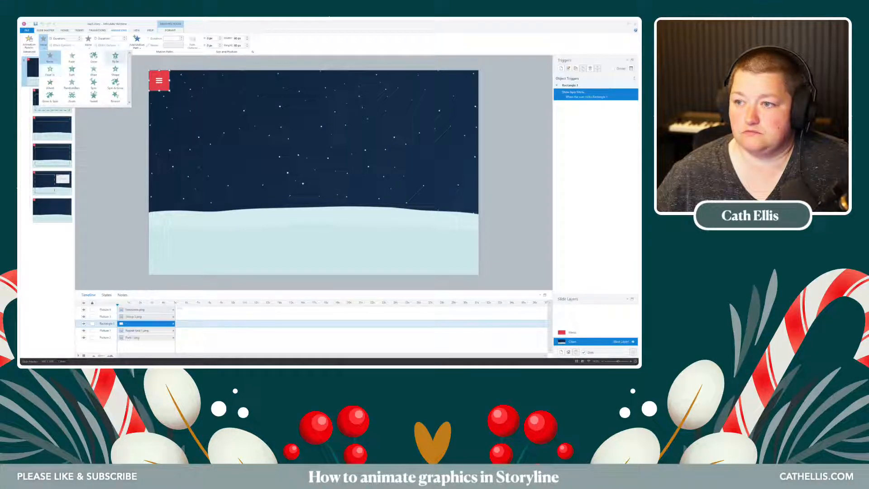
pyautogui.click(114, 57)
pyautogui.click(62, 45)
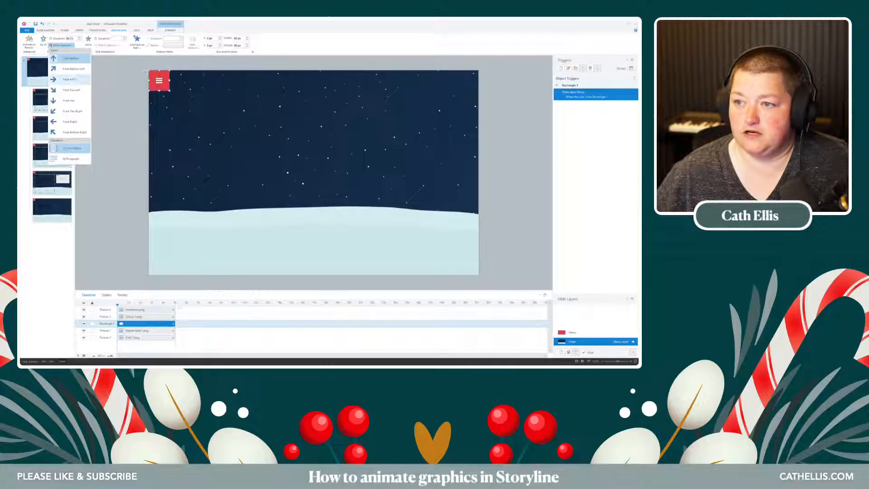
pyautogui.click(68, 101)
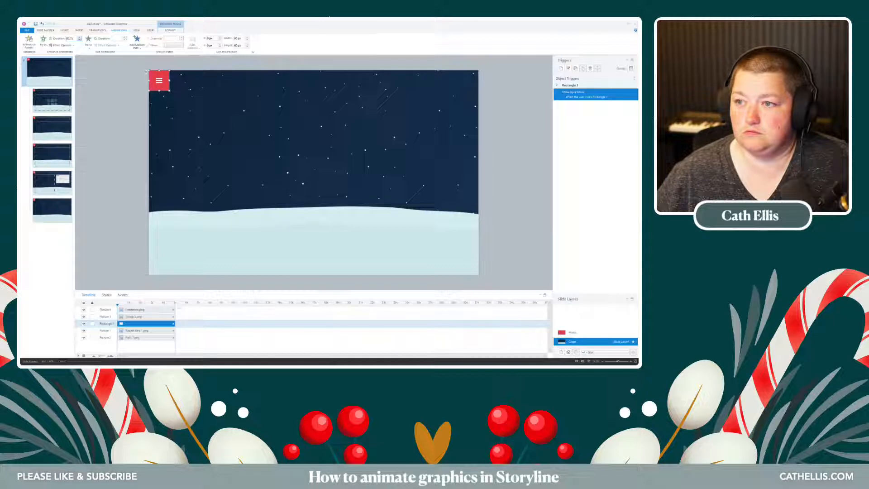
# - Shorten the menu button's entrance animation duration and return from the slide master to the title slide
pyautogui.click(79, 40)
pyautogui.click(79, 40)
pyautogui.click(45, 31)
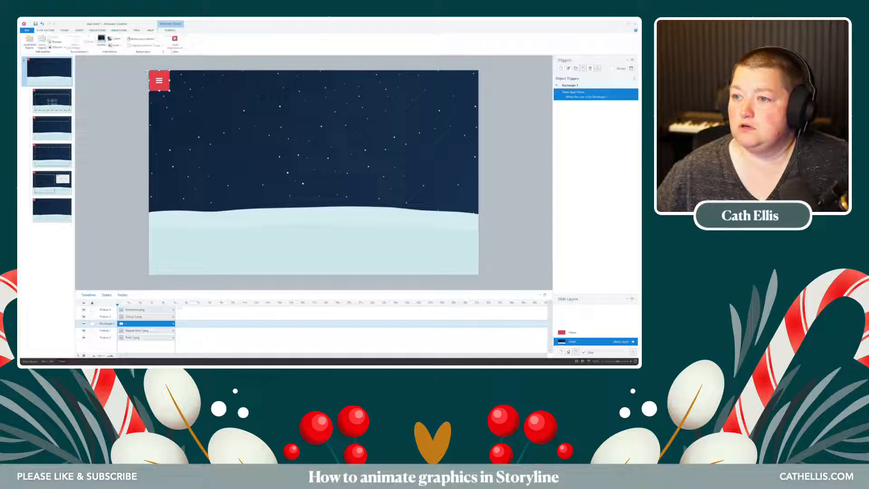
pyautogui.click(174, 42)
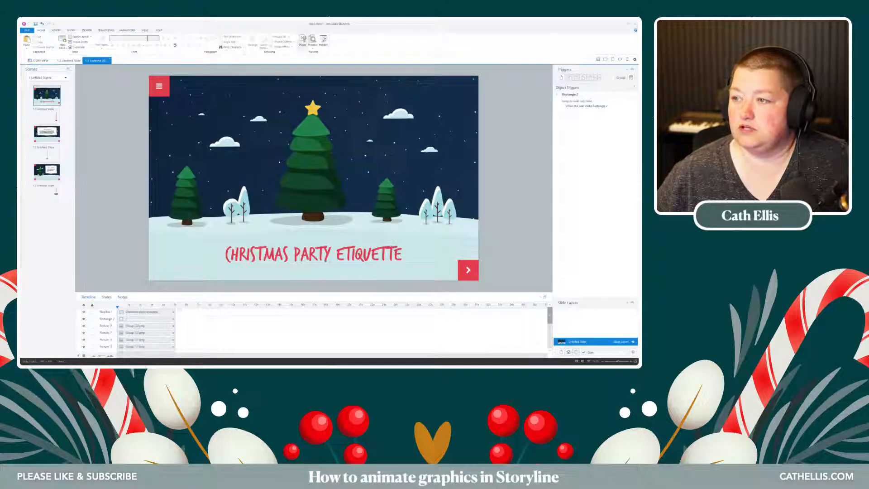
# - Preview the scene twice, checking the menu button's entrance on the title slide and the About This Course slide
pyautogui.click(312, 43)
pyautogui.click(323, 58)
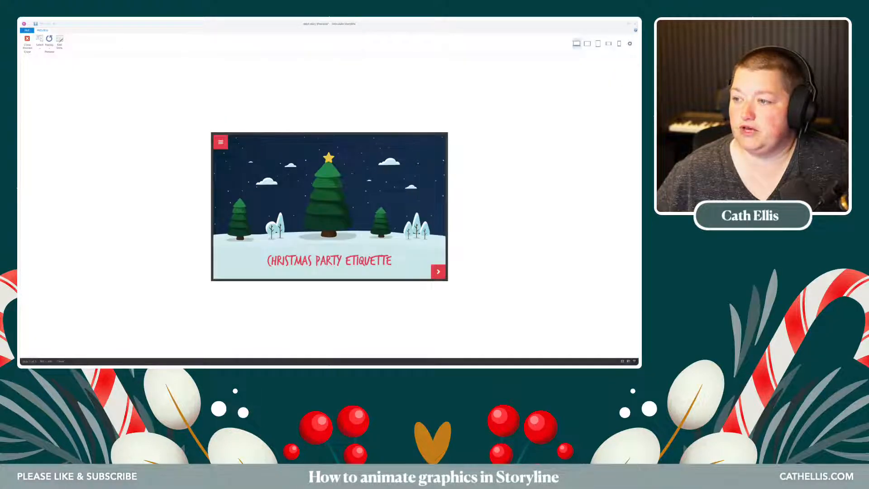
pyautogui.click(27, 42)
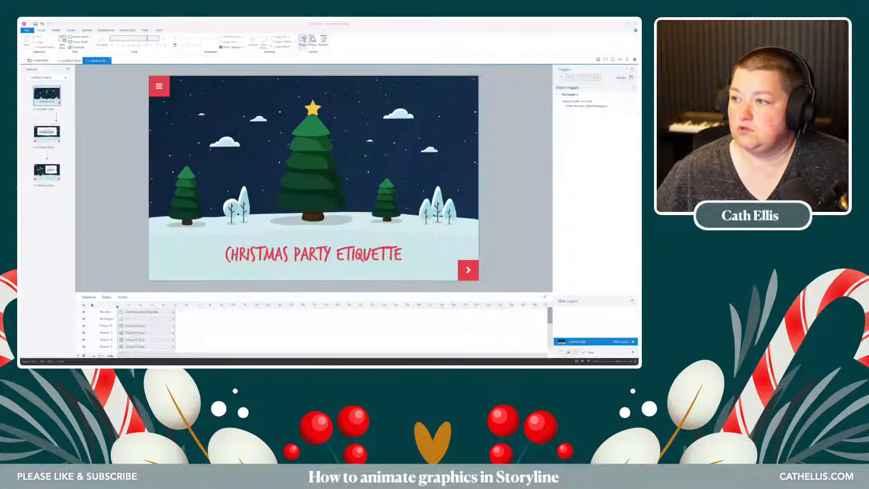
pyautogui.click(312, 44)
pyautogui.click(322, 59)
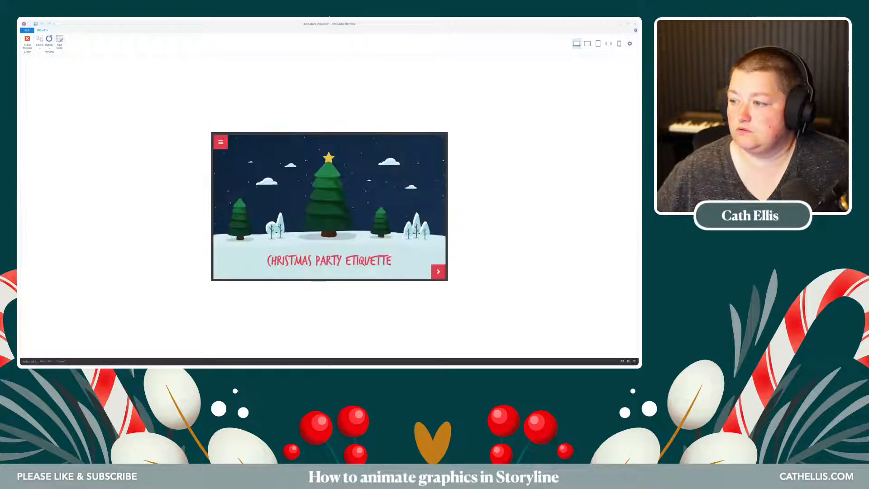
pyautogui.click(438, 271)
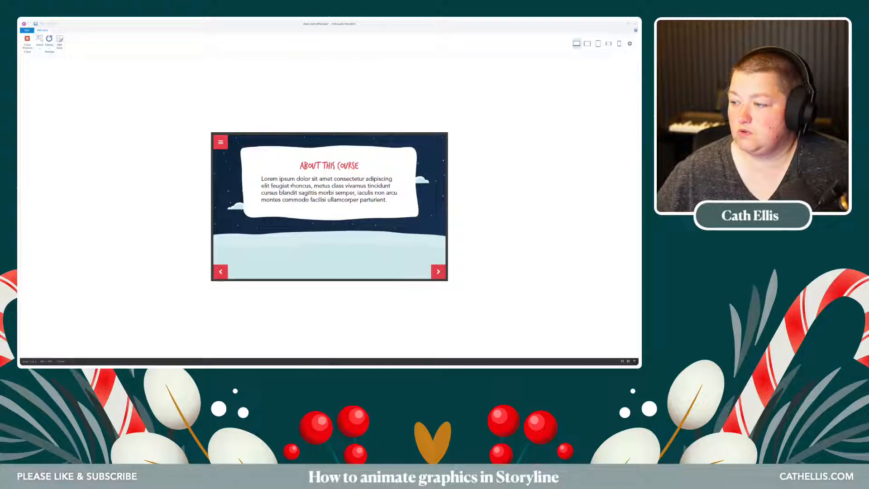
pyautogui.click(27, 42)
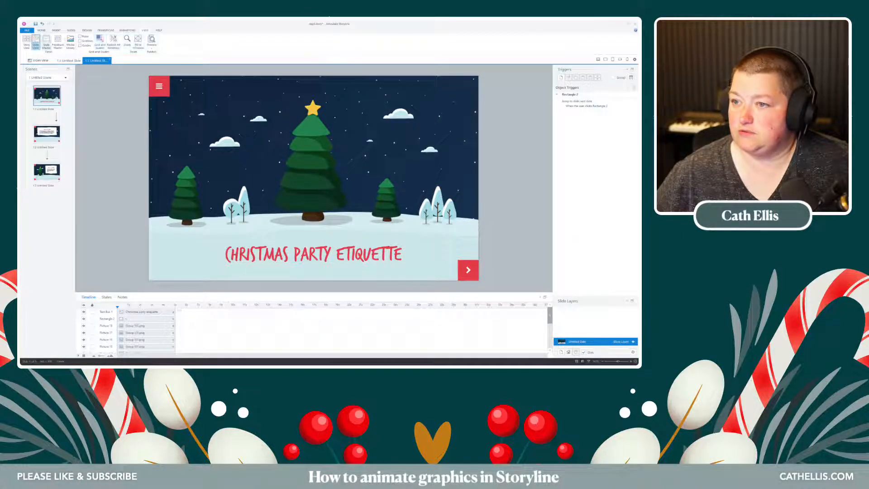
# - Reopen the slide master and select the red menu button on its top-level slide
pyautogui.click(46, 42)
pyautogui.click(54, 41)
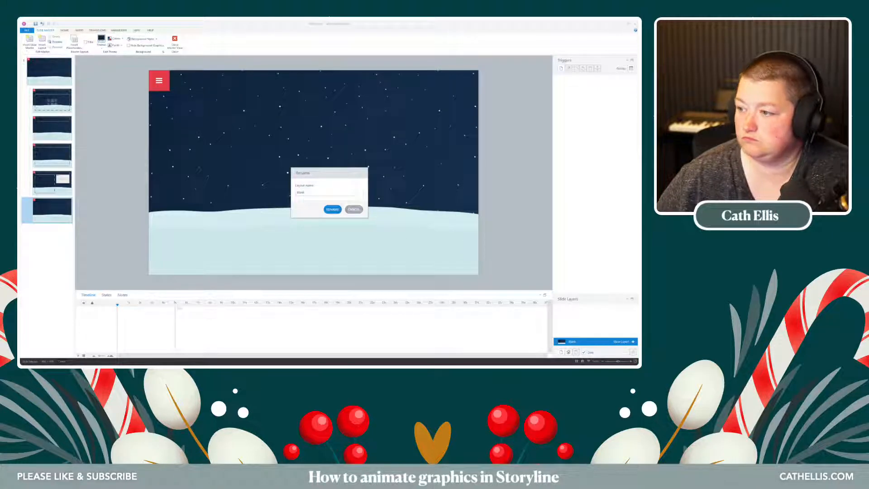
pyautogui.click(354, 209)
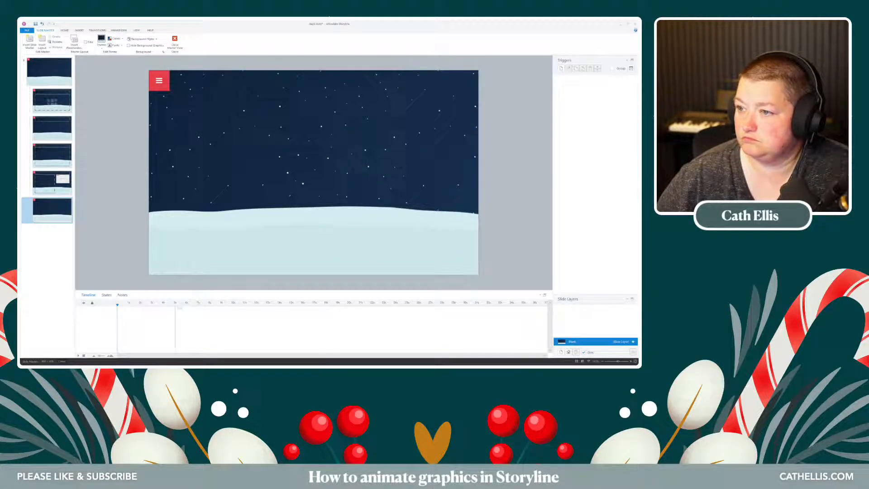
pyautogui.click(49, 71)
pyautogui.click(159, 80)
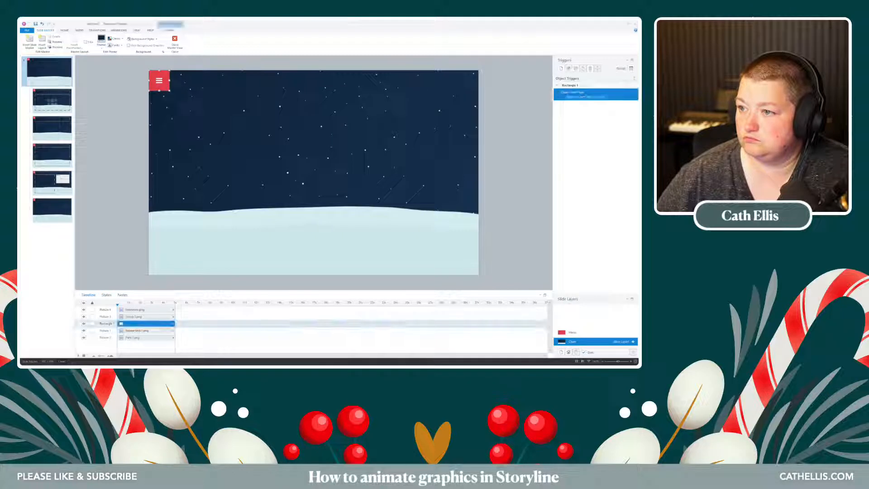
pyautogui.rightClick(157, 71)
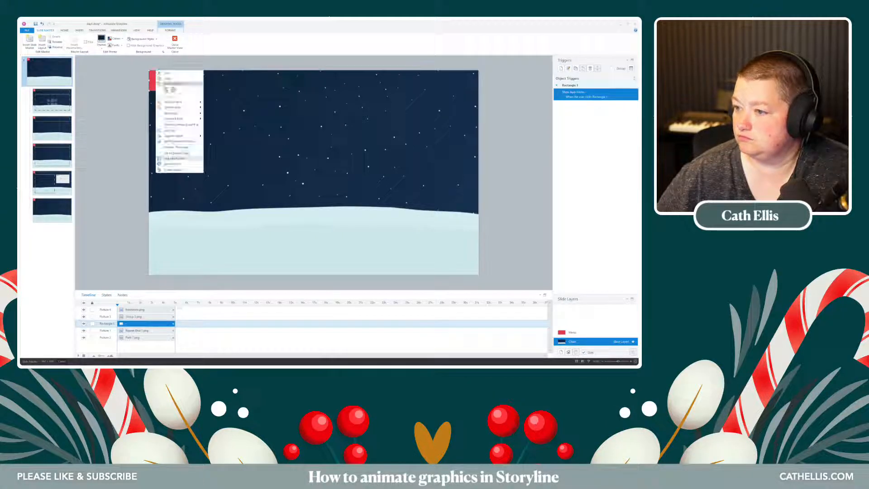
pyautogui.click(173, 169)
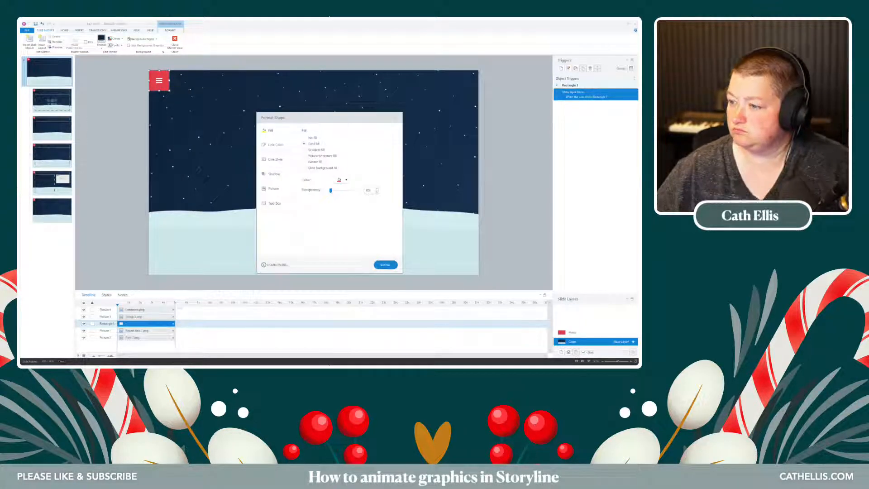
pyautogui.click(385, 265)
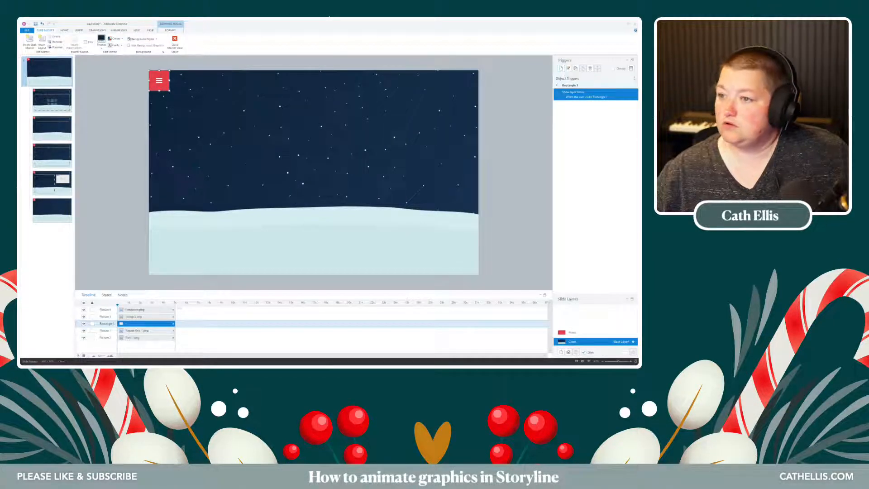
# - Remove the entrance animation from the red menu button on the master slide and return to the title slide
pyautogui.click(119, 29)
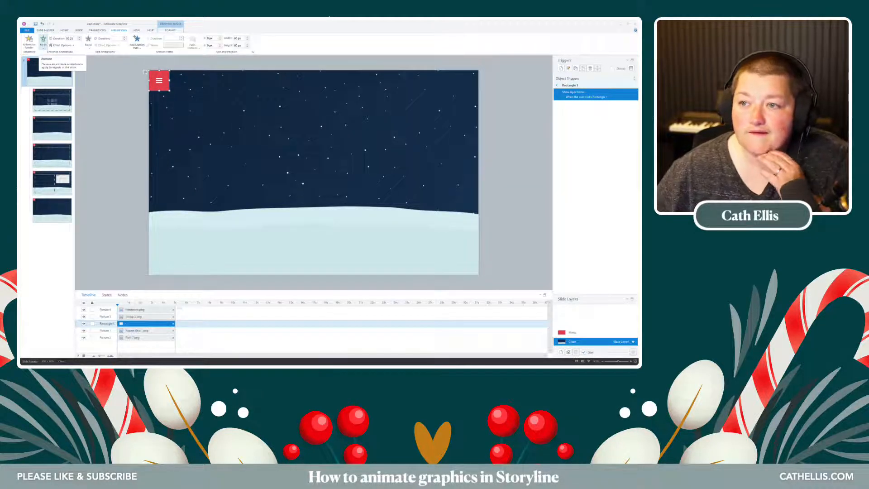
pyautogui.click(43, 43)
pyautogui.click(49, 58)
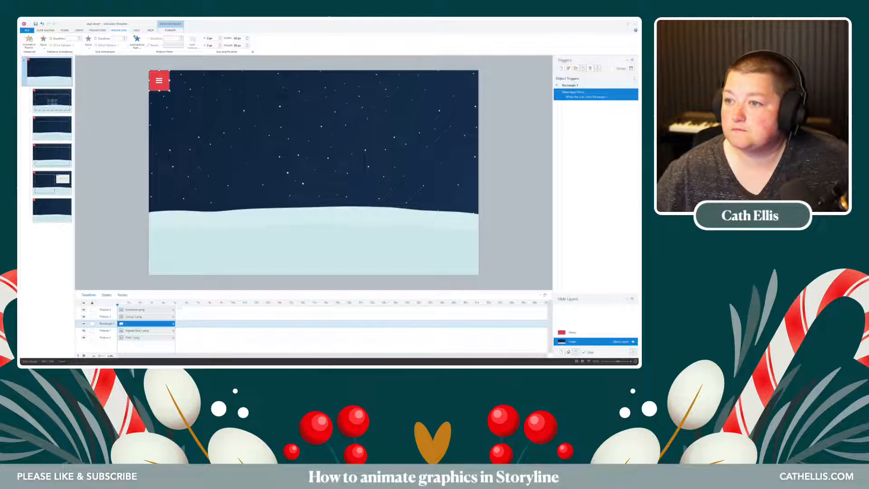
pyautogui.click(45, 30)
pyautogui.click(175, 41)
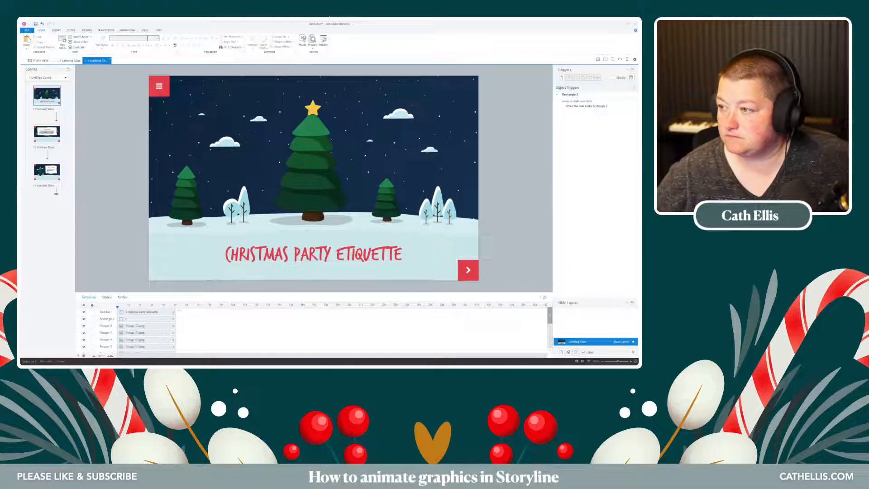
# - Add a line motion path to the large cloud right of the tree's star, running horizontally to beyond the slide's left edge
pyautogui.click(398, 115)
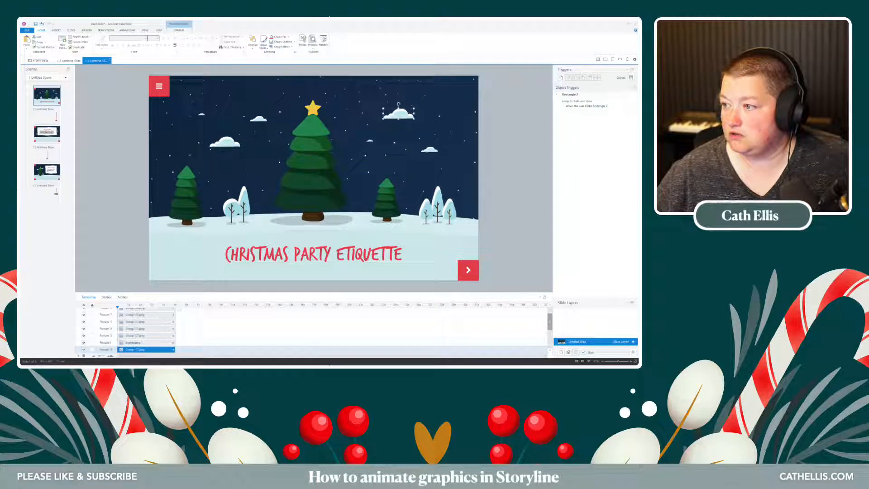
pyautogui.click(127, 31)
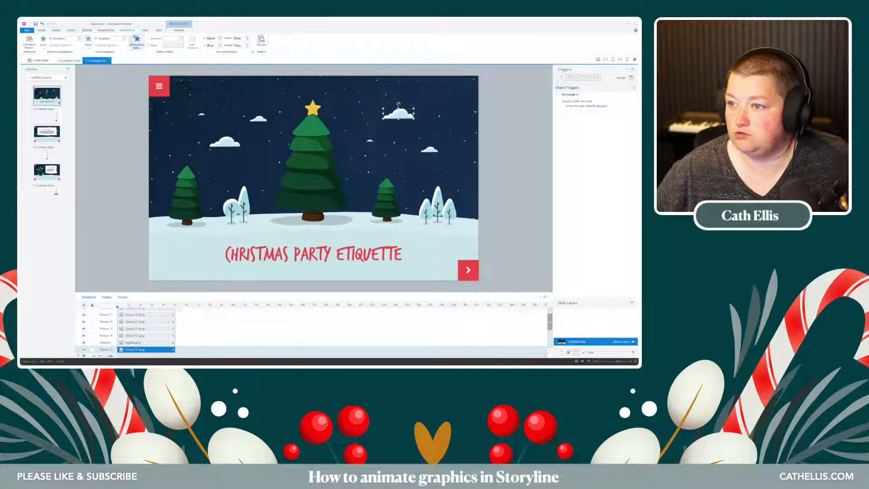
pyautogui.click(137, 42)
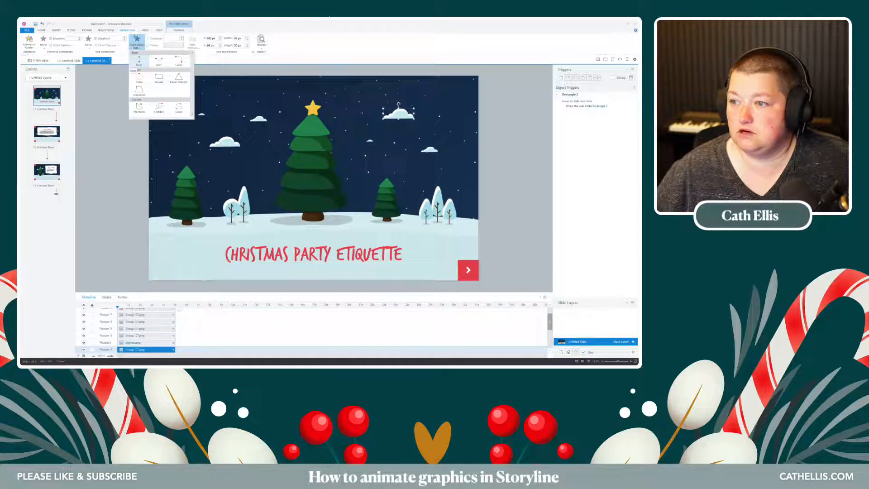
pyautogui.click(139, 61)
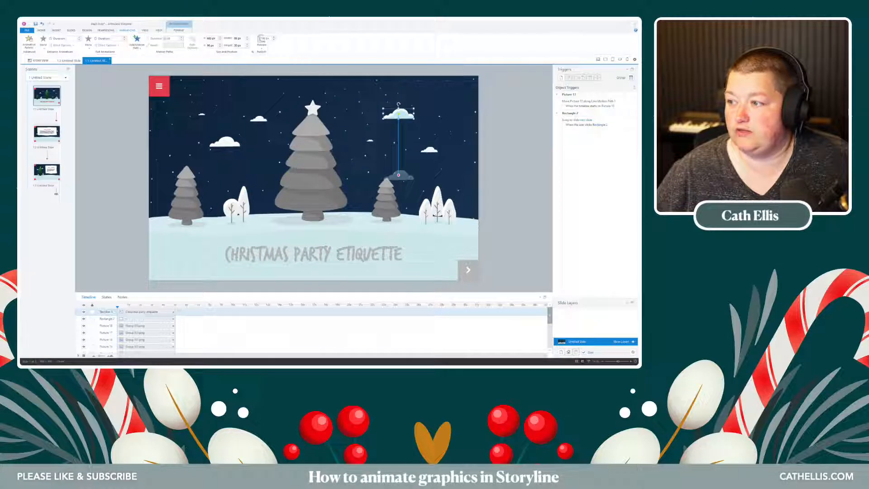
pyautogui.moveTo(398, 175); pyautogui.dragTo(104, 115)
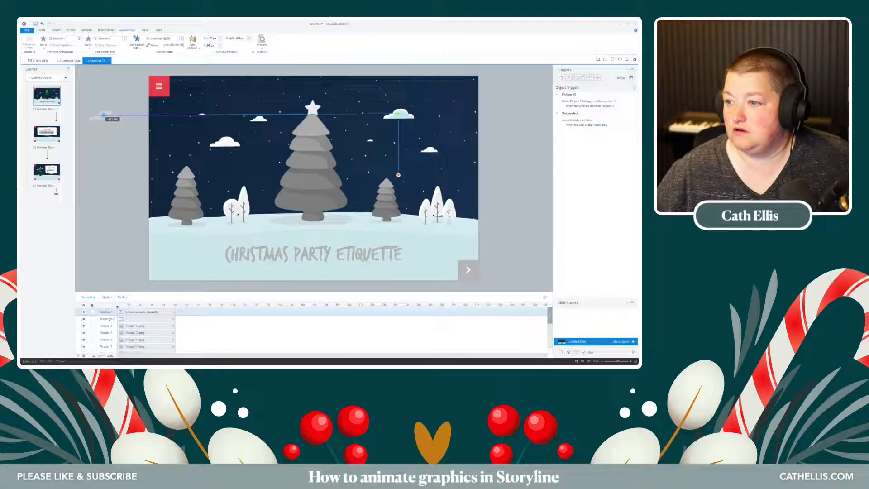
pyautogui.moveTo(103, 115); pyautogui.dragTo(103, 114)
pyautogui.click(201, 113)
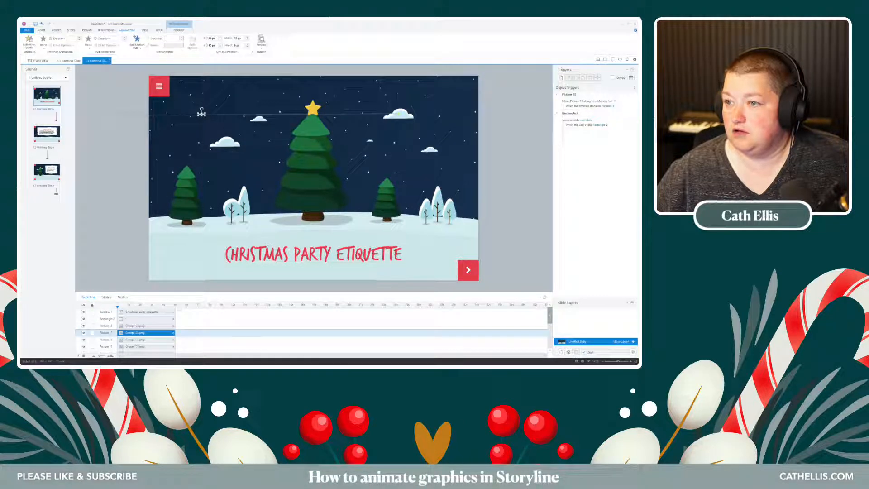
pyautogui.click(119, 118)
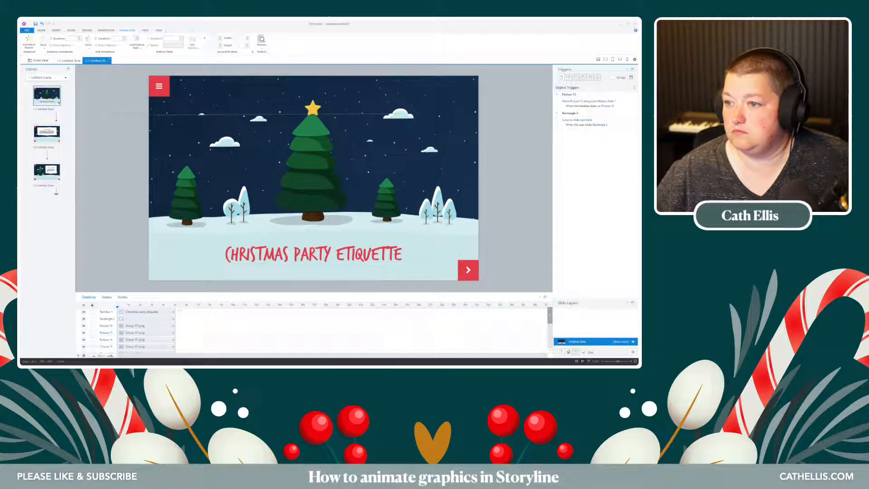
# - Preview the scene to check the cloud's movement along its motion path, and return to editing
pyautogui.click(398, 114)
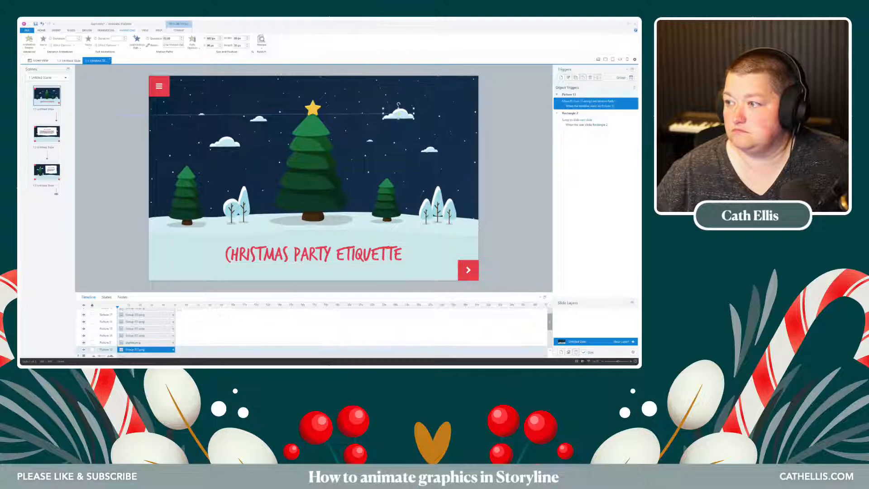
pyautogui.click(261, 46)
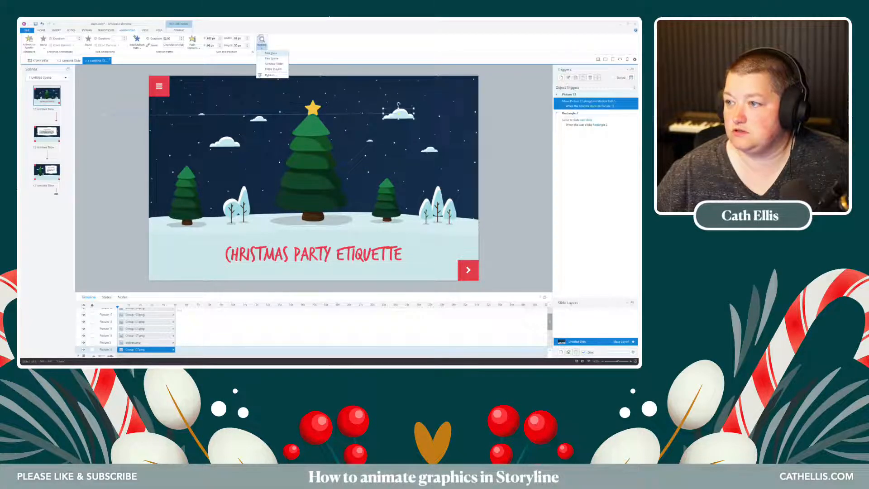
pyautogui.click(271, 58)
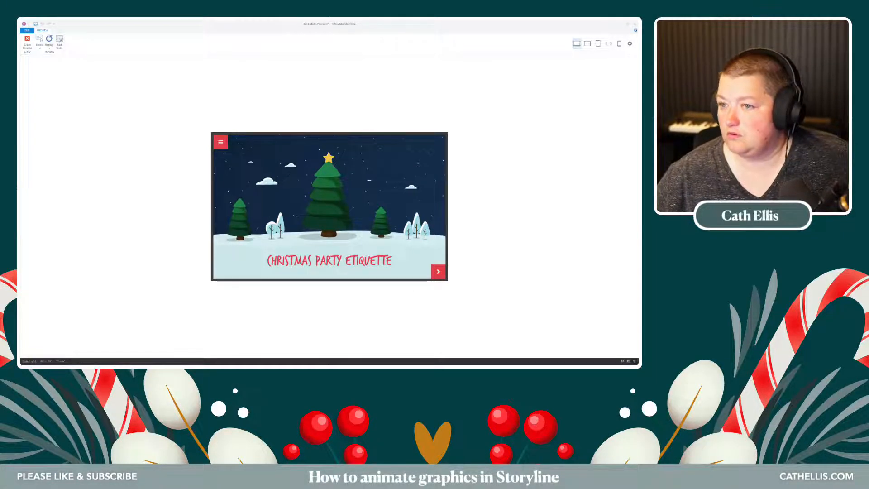
pyautogui.click(28, 42)
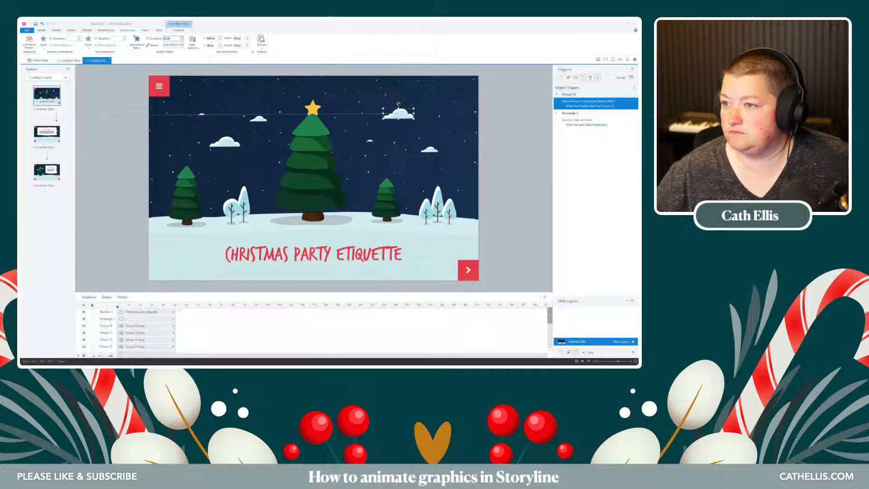
# - Lengthen the duration of the cloud's motion path slightly and preview the resulting movement
pyautogui.click(181, 38)
pyautogui.click(181, 37)
pyautogui.click(181, 37)
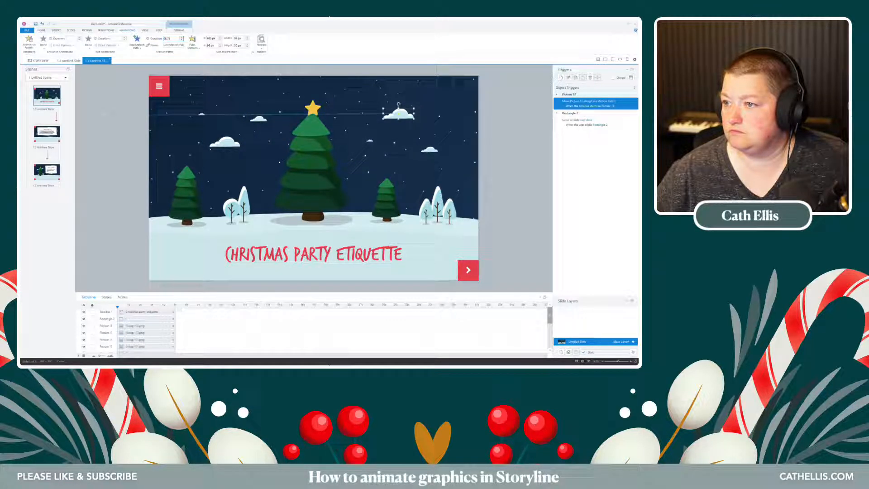
pyautogui.click(262, 42)
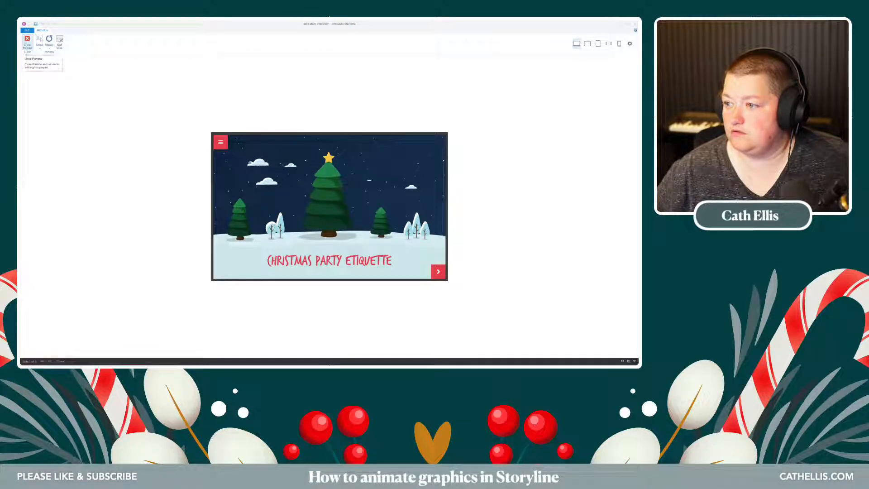
pyautogui.click(27, 41)
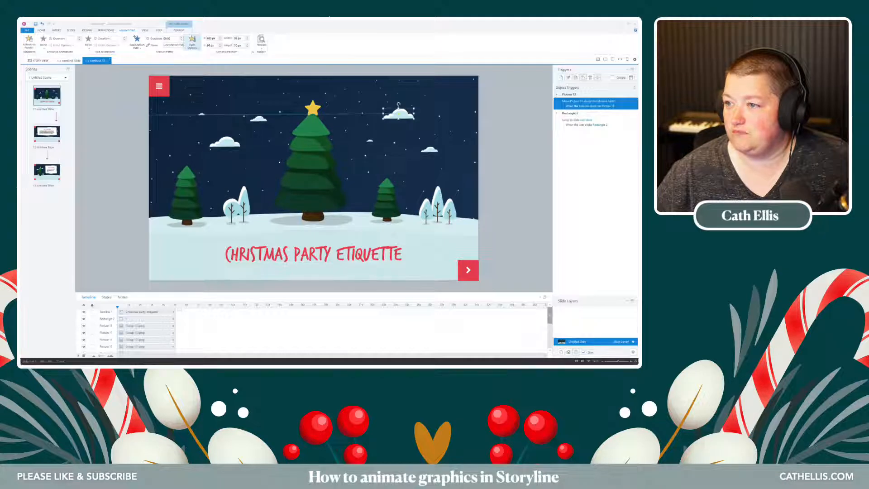
# - Set the easing direction of the cloud's motion path to In and preview the movement
pyautogui.click(192, 43)
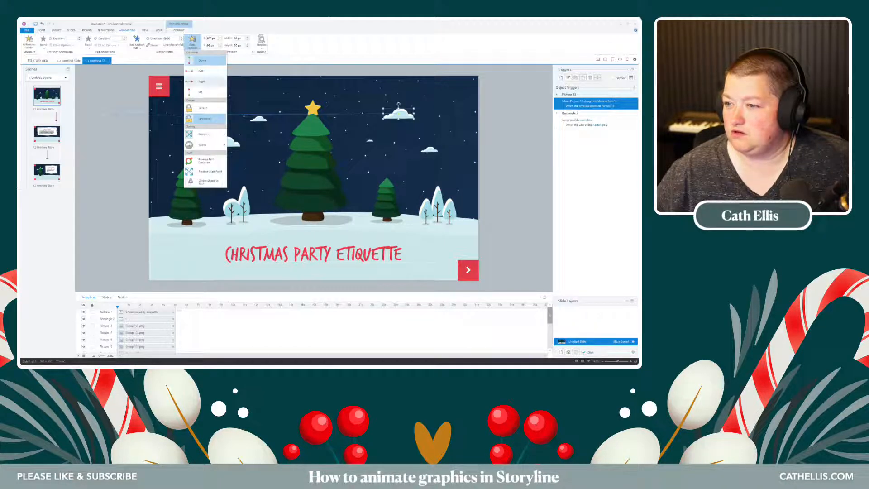
pyautogui.moveTo(205, 134)
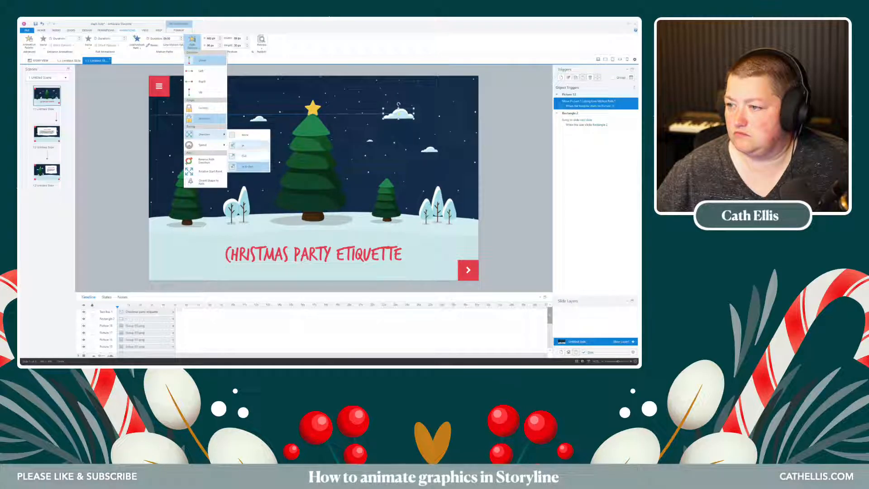
pyautogui.click(244, 145)
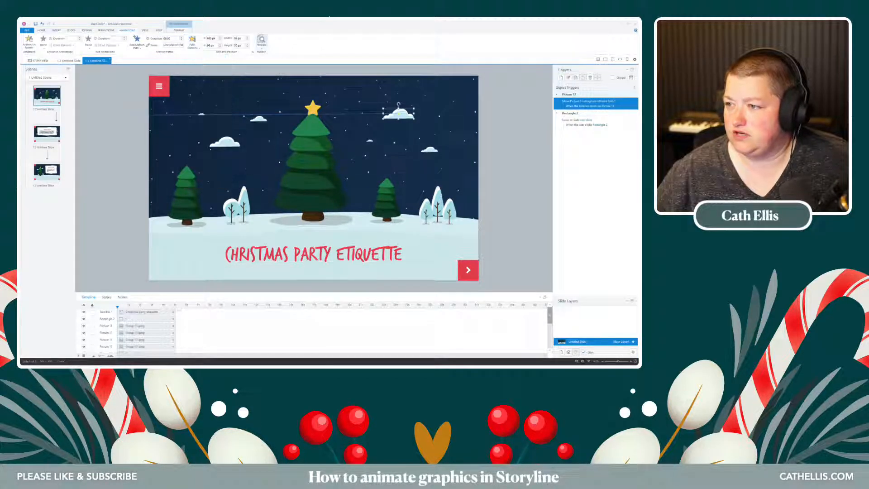
pyautogui.click(261, 41)
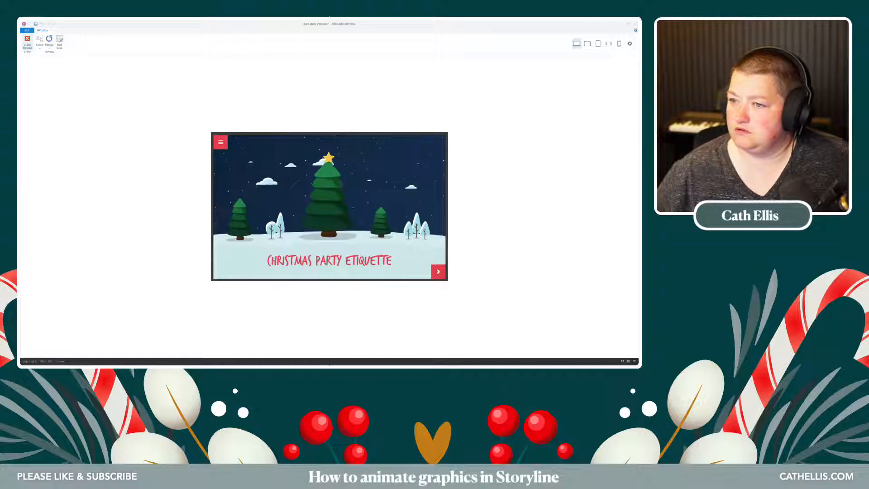
pyautogui.click(27, 43)
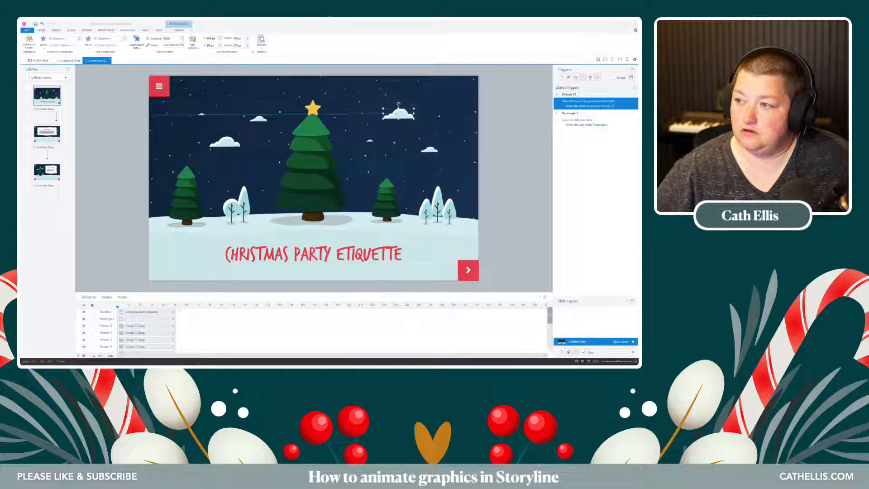
# - Set the cloud's motion path duration to 6 seconds and raise it further in small increments
pyautogui.write('6')
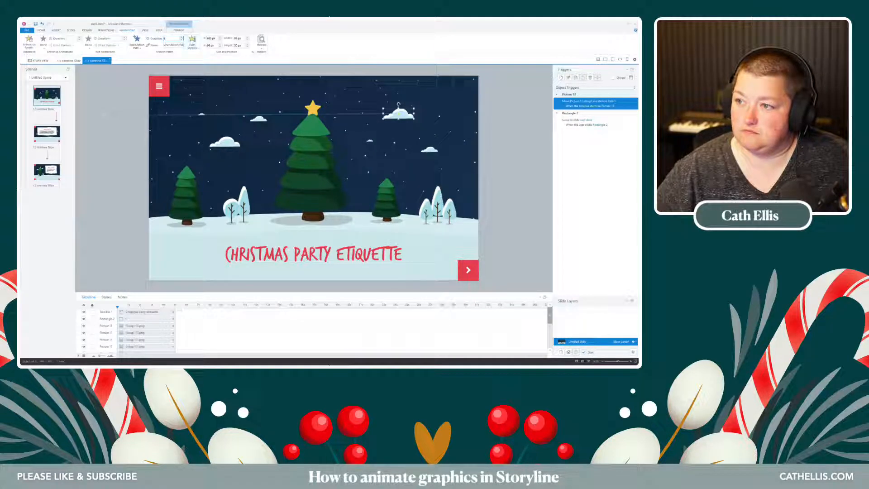
pyautogui.click(181, 38)
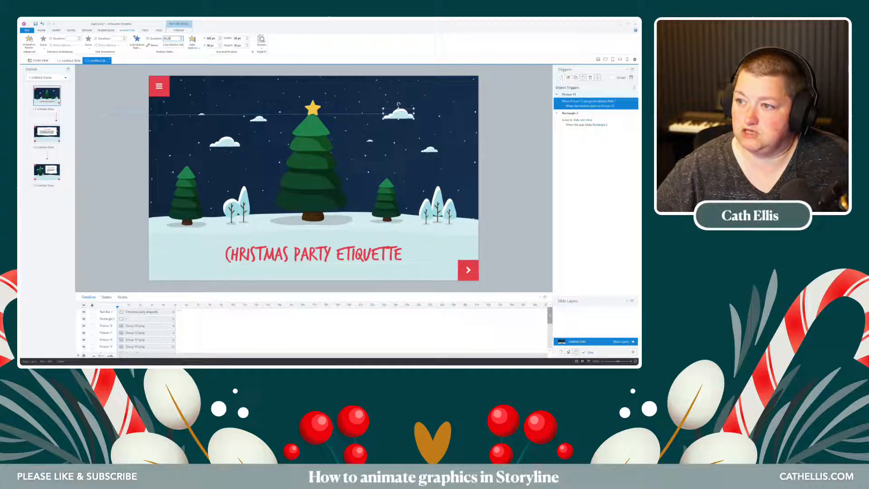
pyautogui.doubleClick(167, 38)
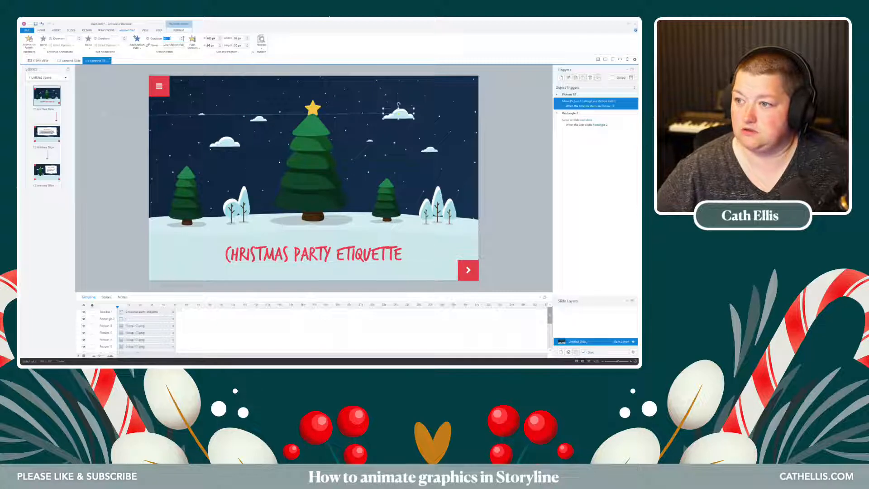
pyautogui.click(181, 37)
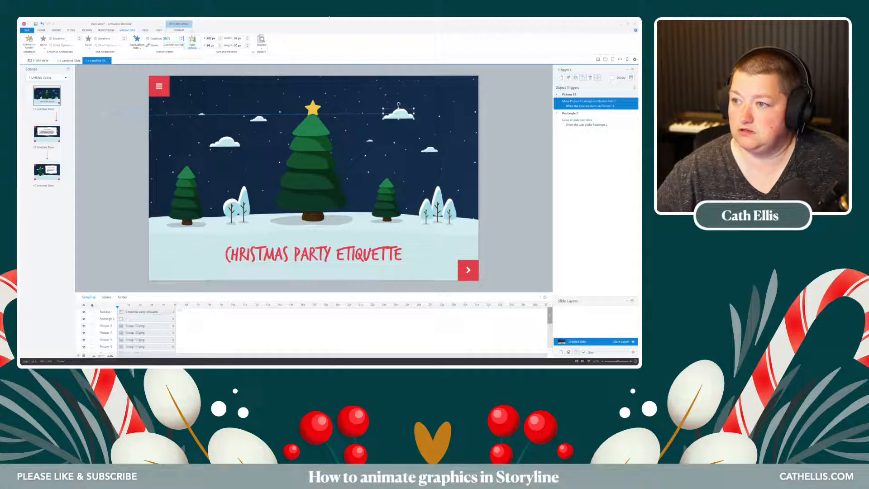
pyautogui.click(182, 37)
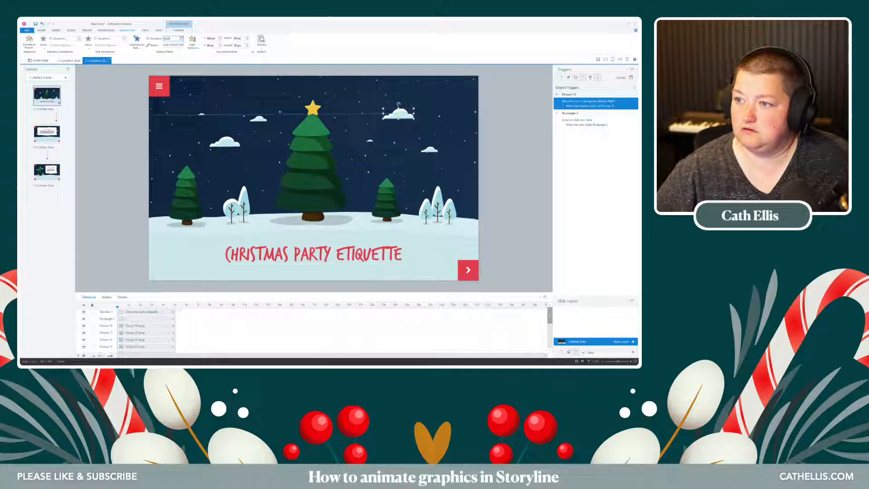
pyautogui.click(182, 38)
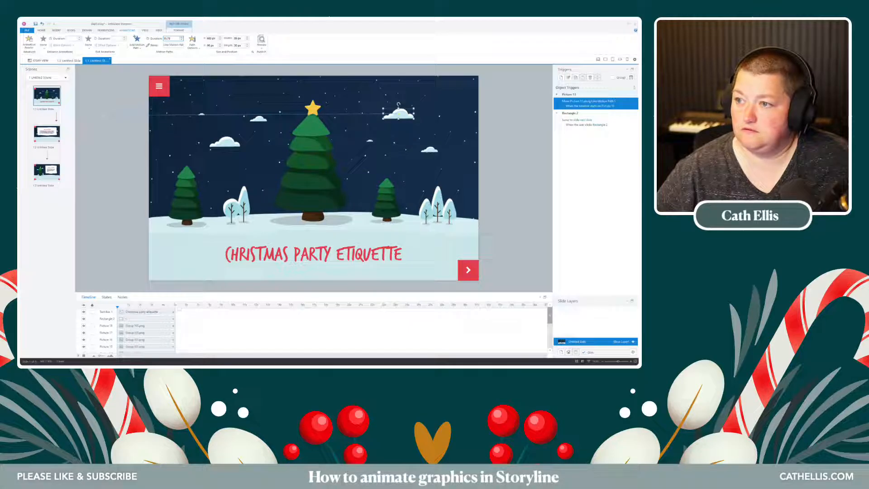
pyautogui.click(181, 38)
# - Preview the title slide to check the cloud's speed with the longer duration, and close the preview
pyautogui.click(262, 46)
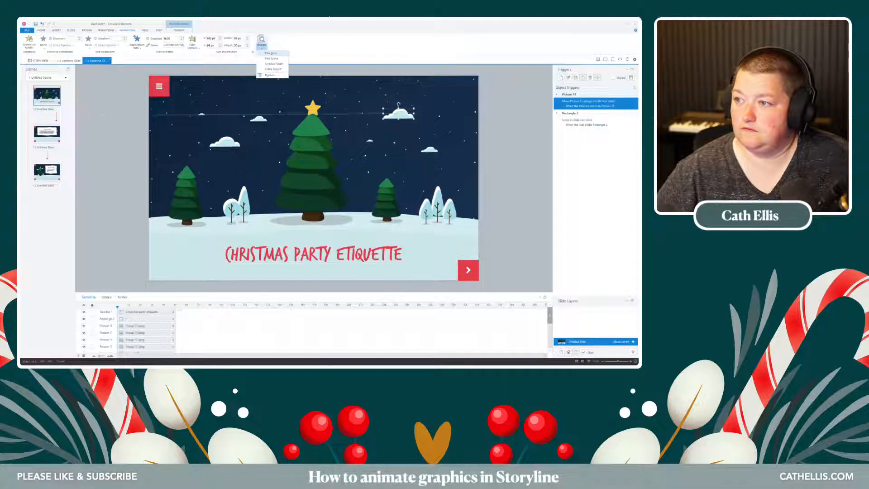
pyautogui.click(270, 53)
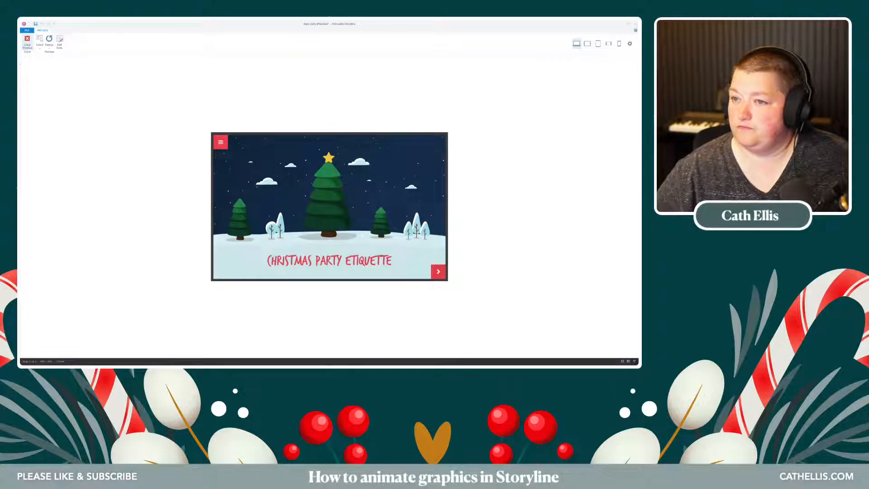
pyautogui.click(27, 42)
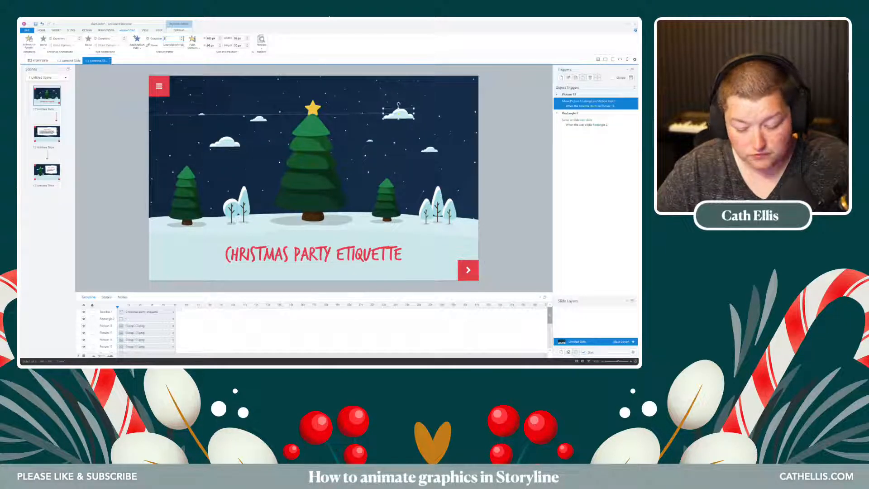
# - Deselect the cloud and preview the title slide again with the newly entered motion path duration
pyautogui.click(118, 113)
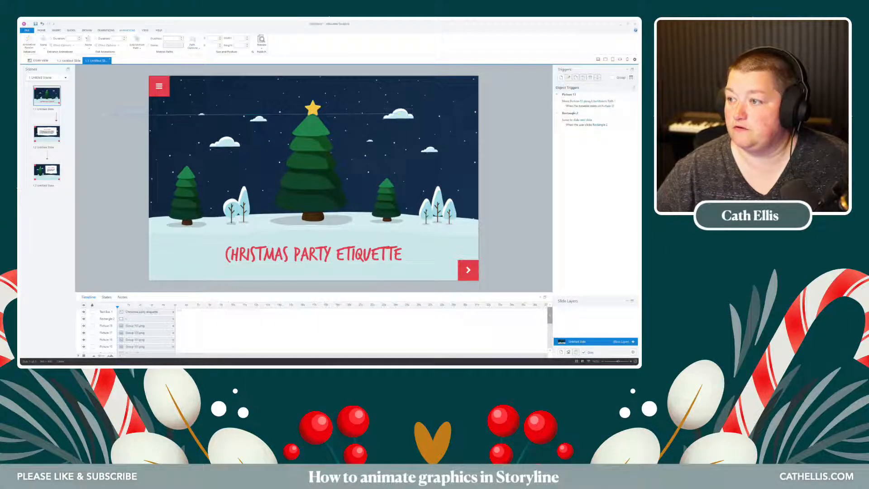
pyautogui.click(262, 46)
pyautogui.click(272, 54)
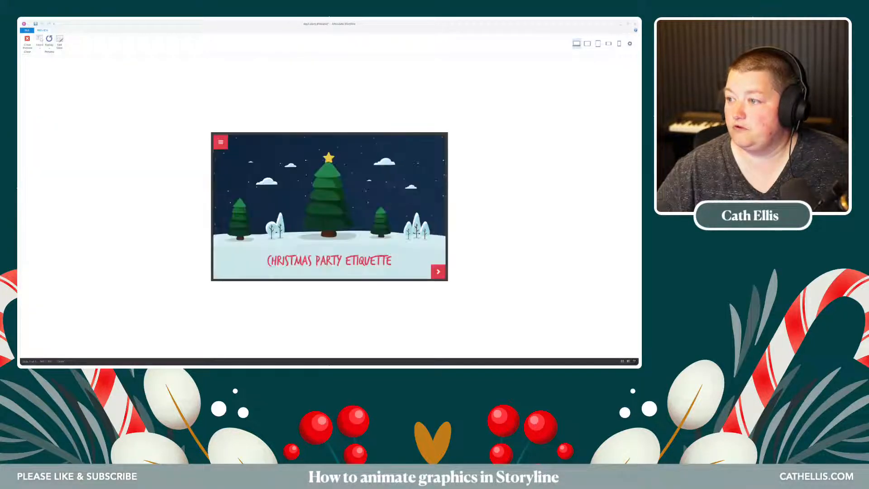
pyautogui.click(27, 41)
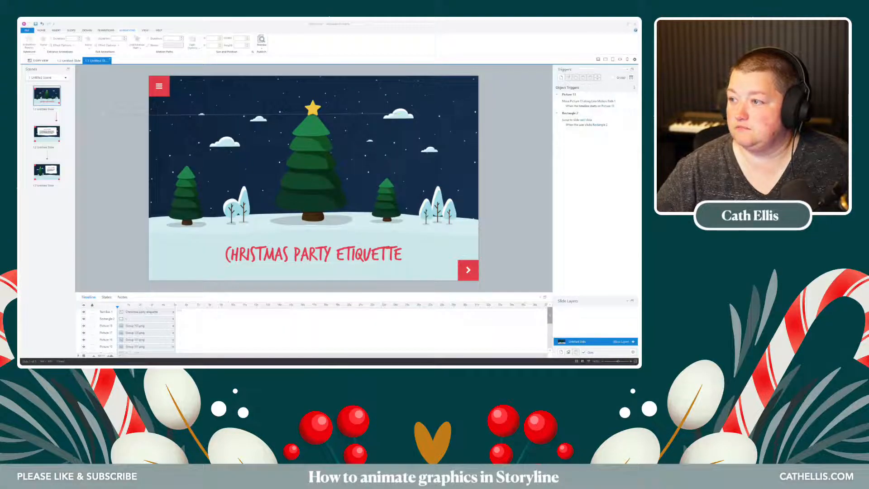
# - Enter a longer duration for the large cloud's motion path, and deselect the cloud
pyautogui.click(588, 102)
pyautogui.click(170, 38)
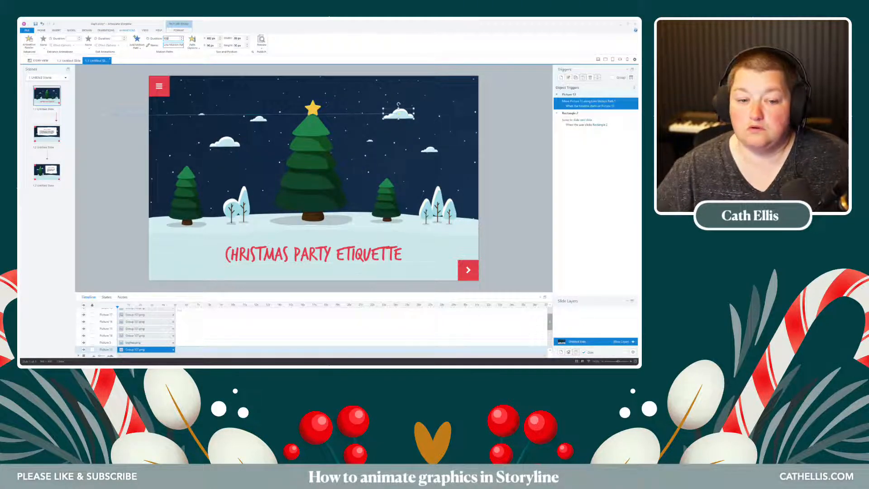
pyautogui.click(113, 159)
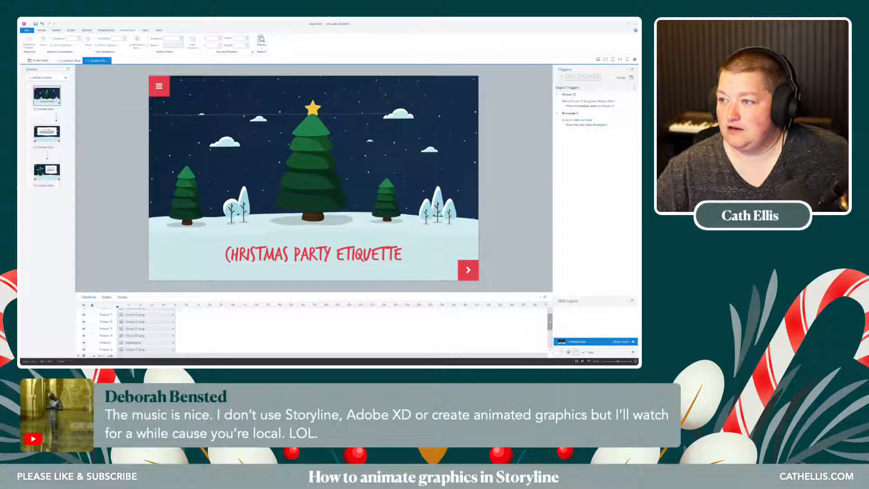
# - Preview the title slide to check the large cloud's speed, and close the preview
pyautogui.click(262, 46)
pyautogui.click(272, 53)
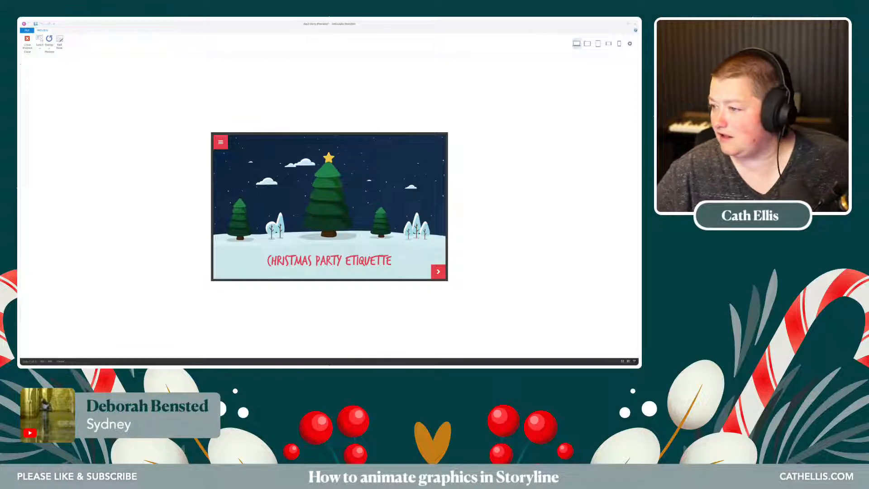
pyautogui.click(27, 43)
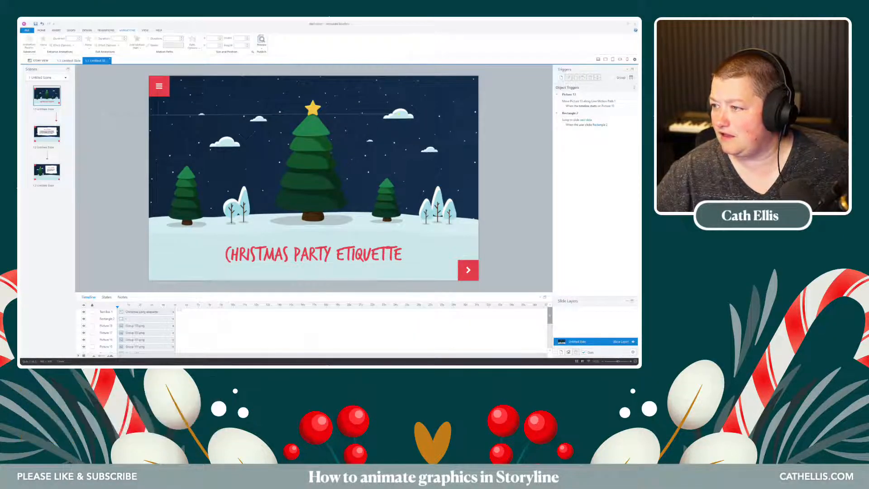
# - Shorten the large cloud's motion path to end beside the small cloud left of the central tree, and preview the title slide
pyautogui.click(399, 115)
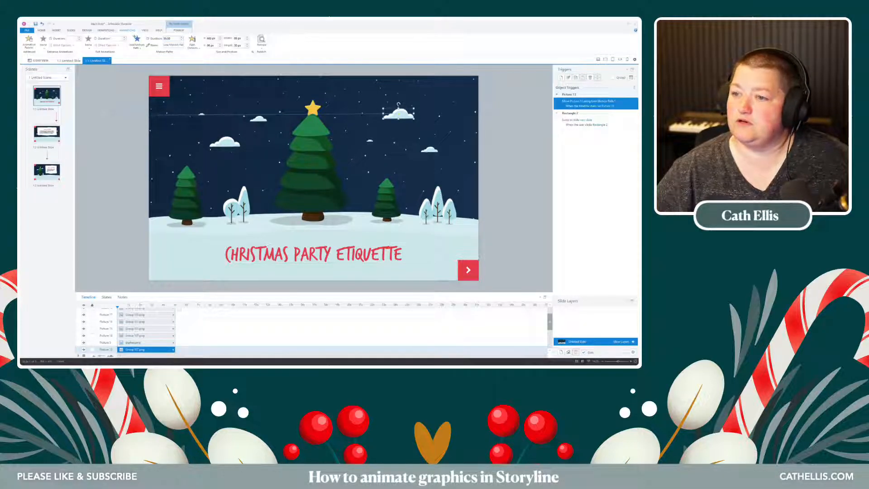
pyautogui.click(253, 115)
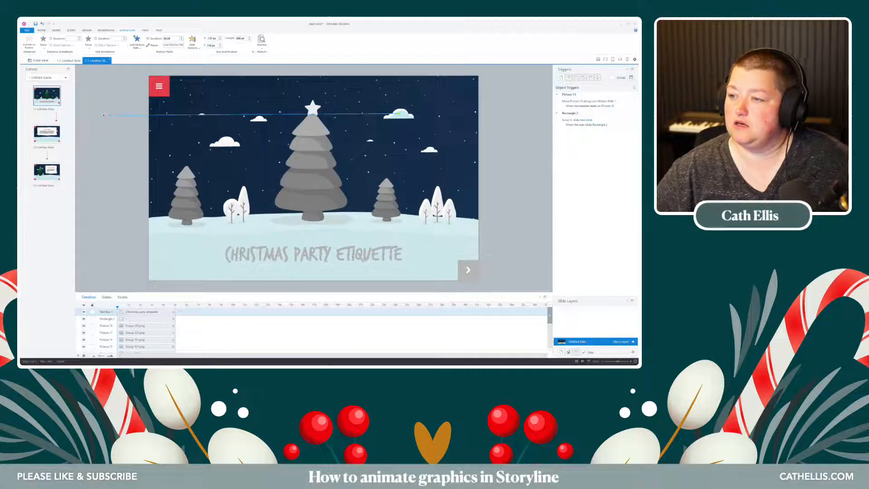
pyautogui.moveTo(104, 114); pyautogui.dragTo(239, 115)
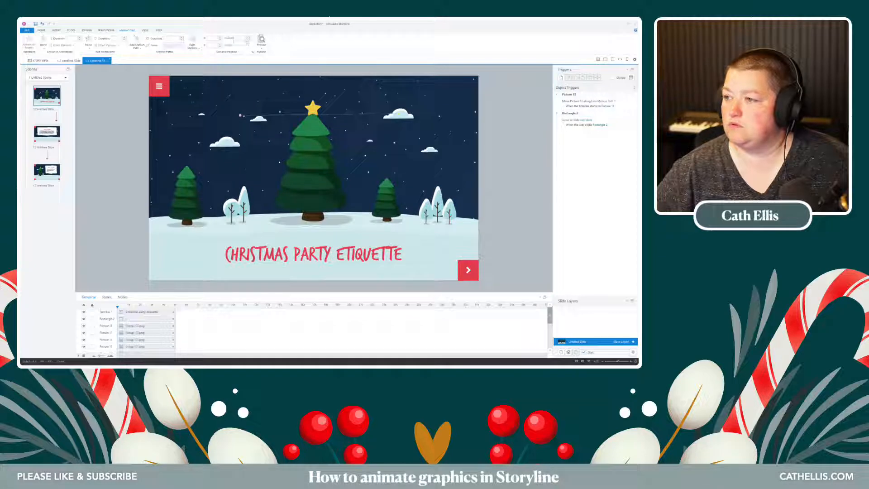
pyautogui.click(262, 45)
pyautogui.click(270, 53)
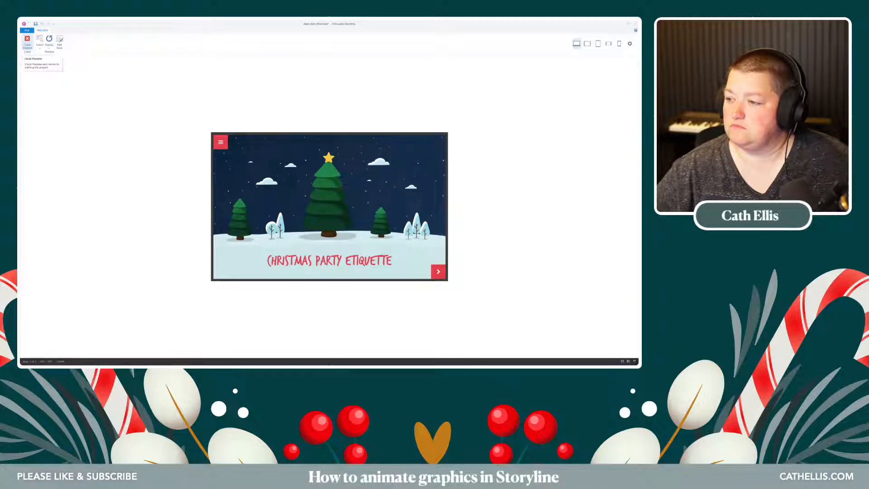
pyautogui.click(28, 41)
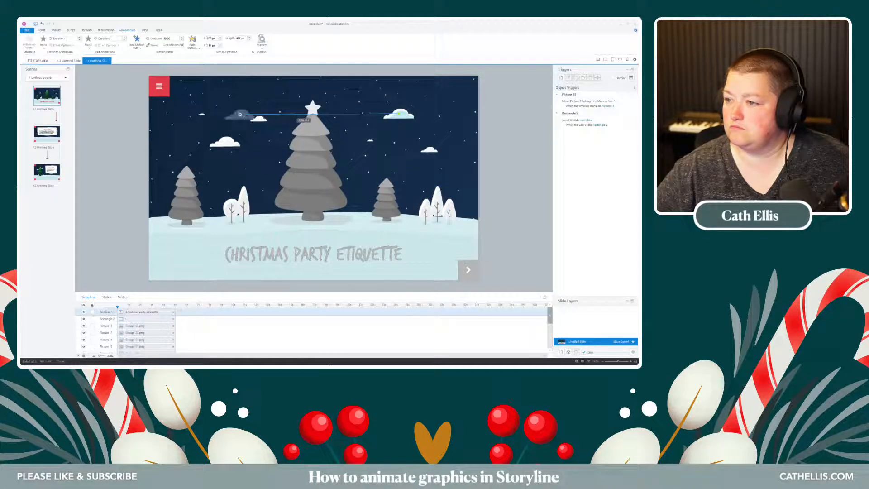
# - Shorten the large cloud's motion path further to end just left of the tree's star, and preview the title slide
pyautogui.click(398, 114)
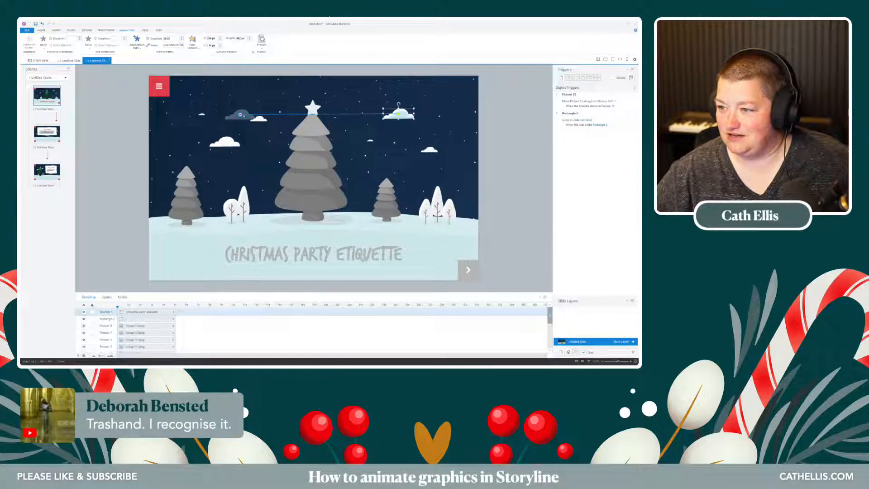
pyautogui.press('Escape')
pyautogui.click(240, 114)
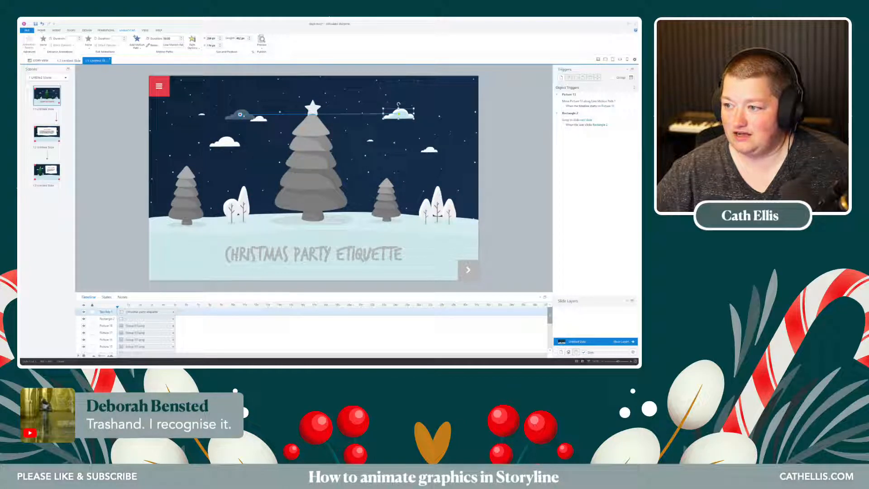
pyautogui.moveTo(239, 114); pyautogui.dragTo(287, 114)
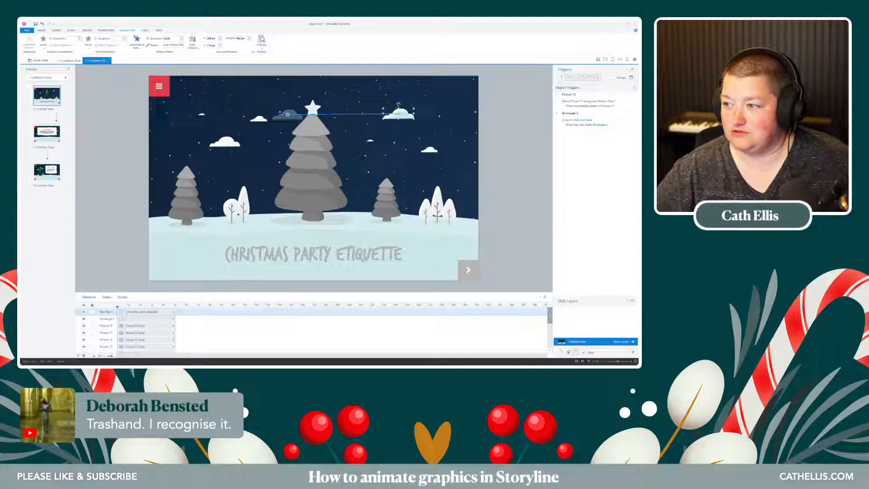
pyautogui.click(261, 45)
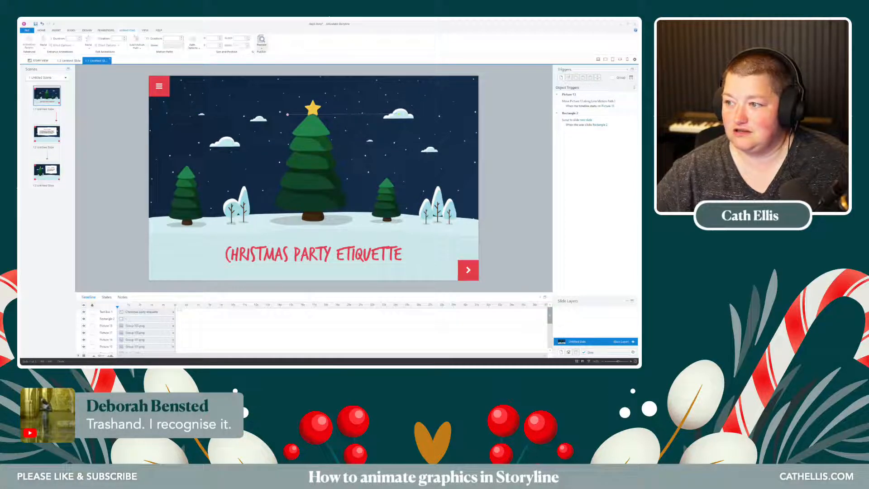
pyautogui.click(269, 62)
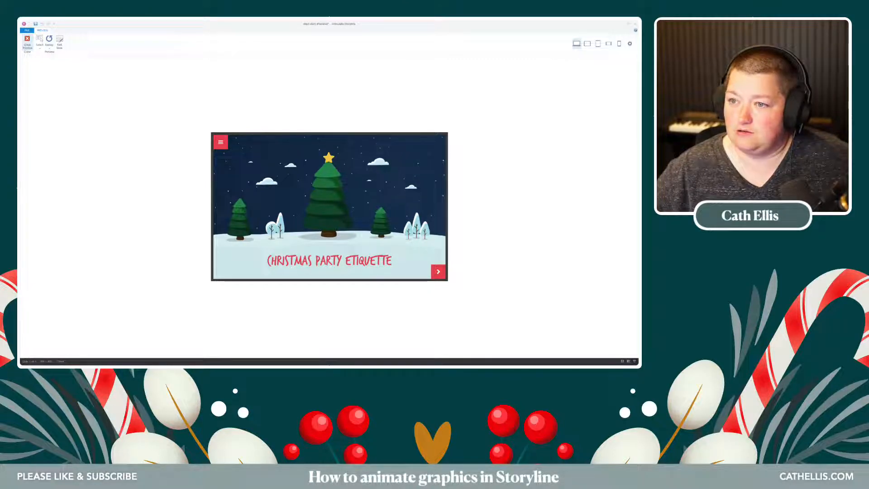
pyautogui.click(27, 41)
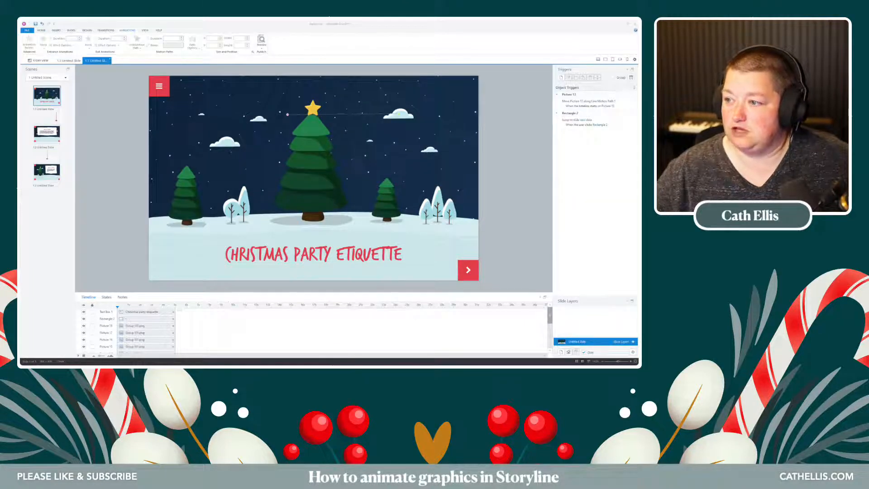
# - Copy the large cloud's motion path to the other five clouds with the Animation Painter
pyautogui.click(258, 119)
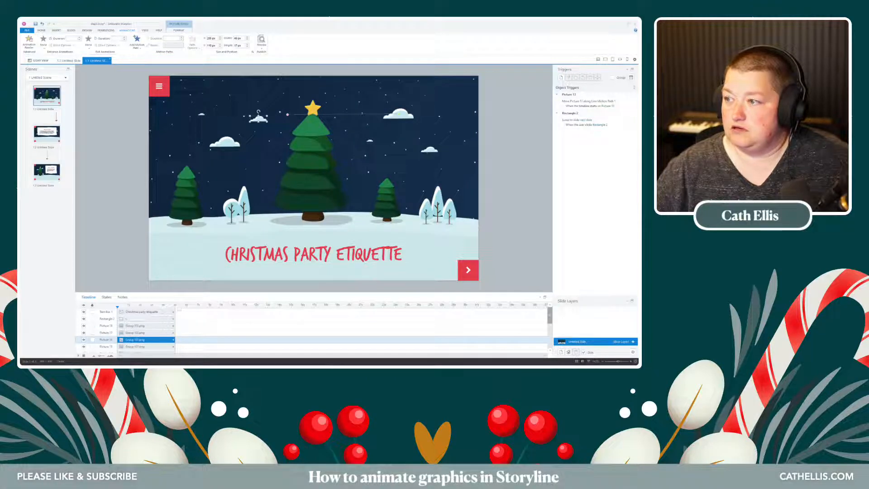
pyautogui.click(398, 114)
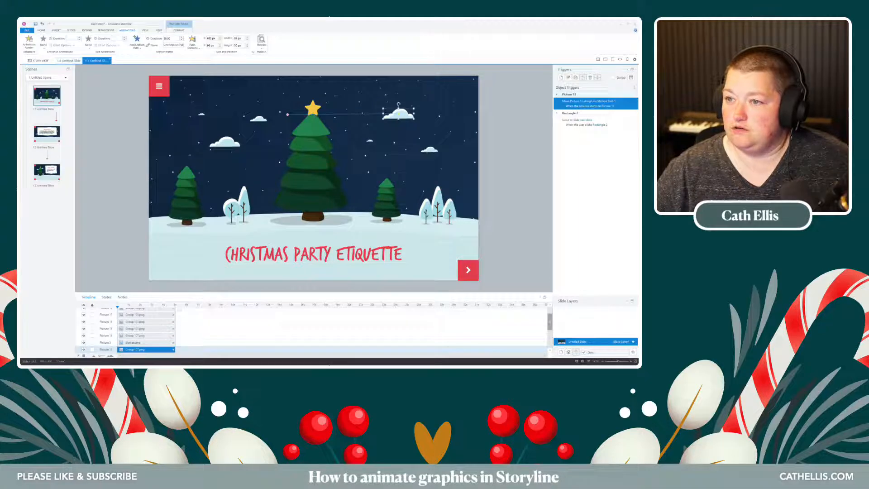
pyautogui.doubleClick(29, 42)
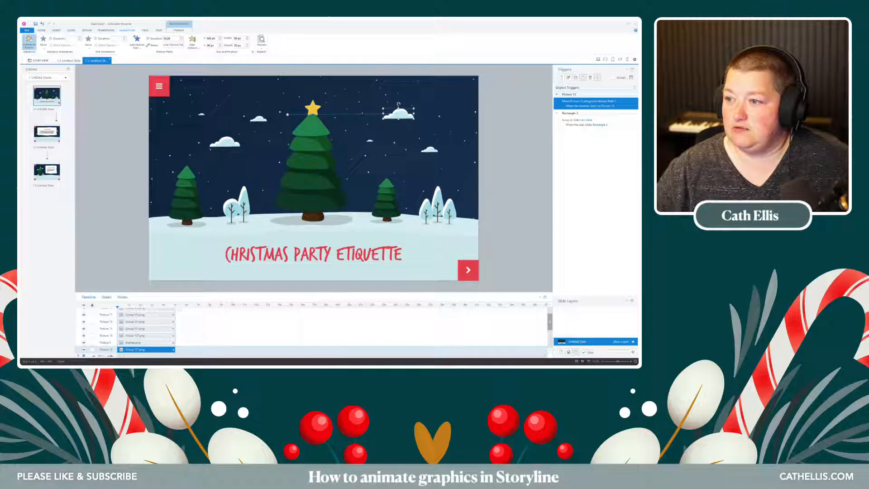
pyautogui.click(259, 118)
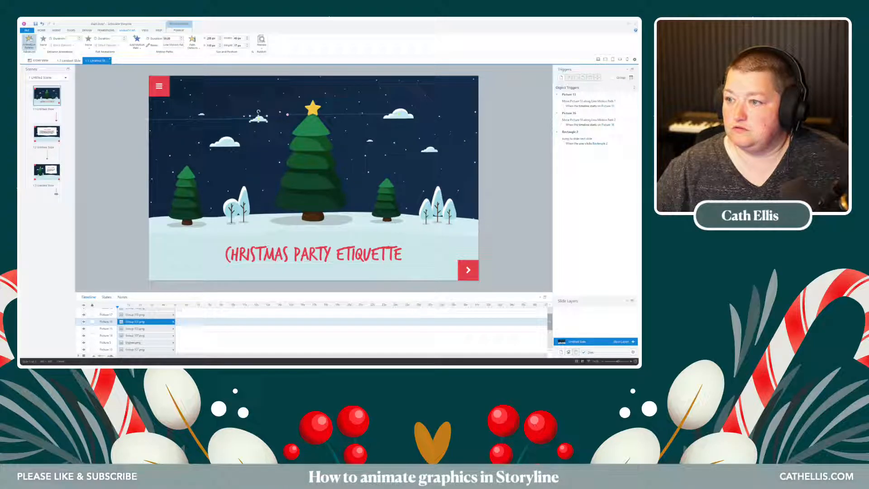
pyautogui.click(225, 137)
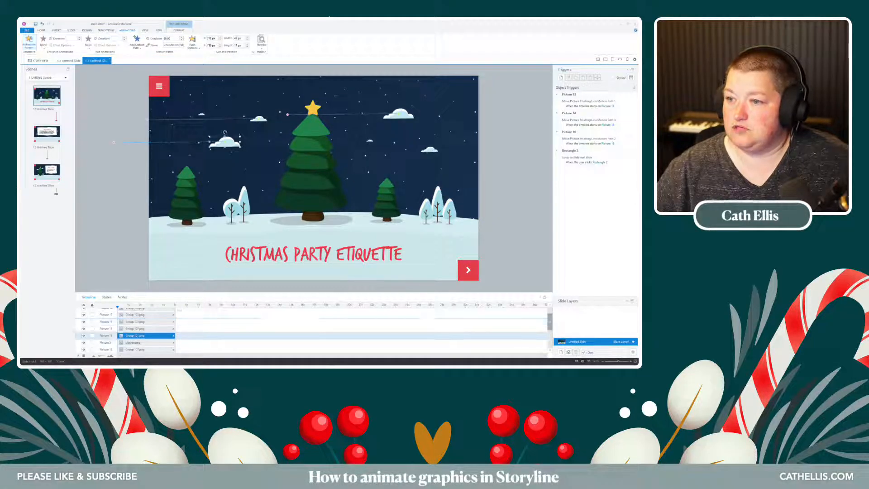
pyautogui.click(30, 42)
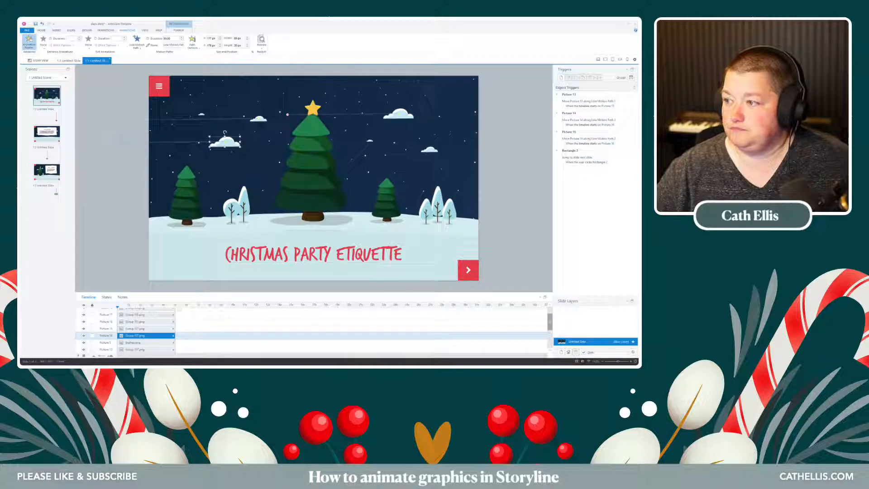
pyautogui.click(429, 148)
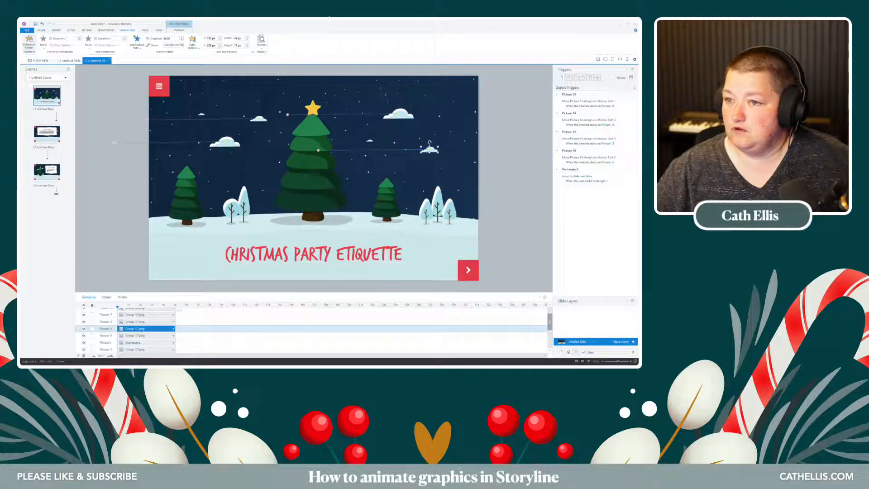
pyautogui.click(30, 42)
pyautogui.click(369, 140)
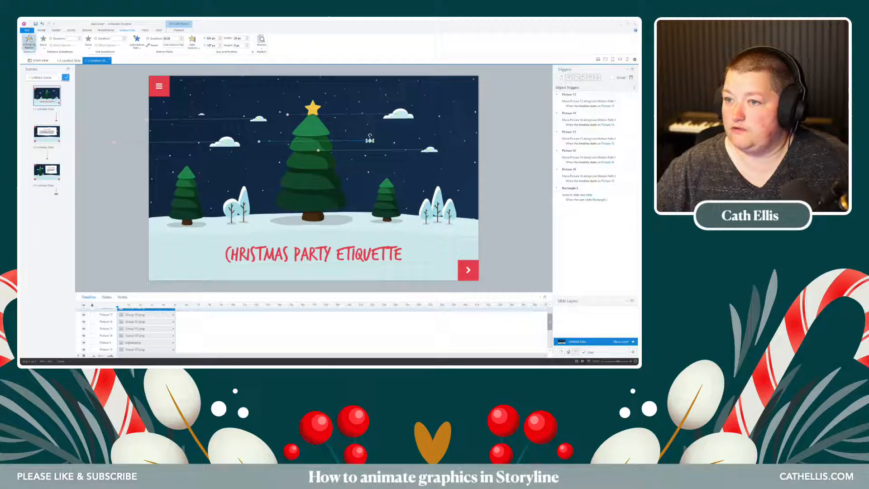
pyautogui.click(201, 112)
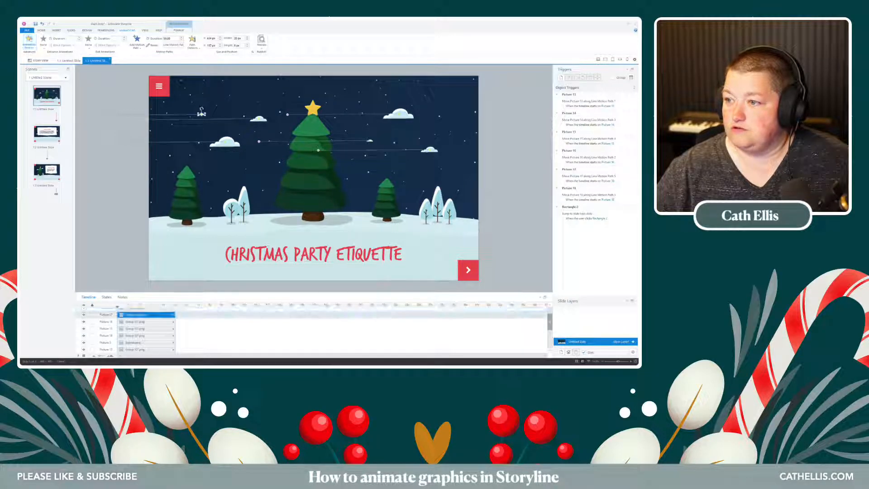
# - Preview the title slide with all six clouds moving, close the preview and clear the selection
pyautogui.click(261, 40)
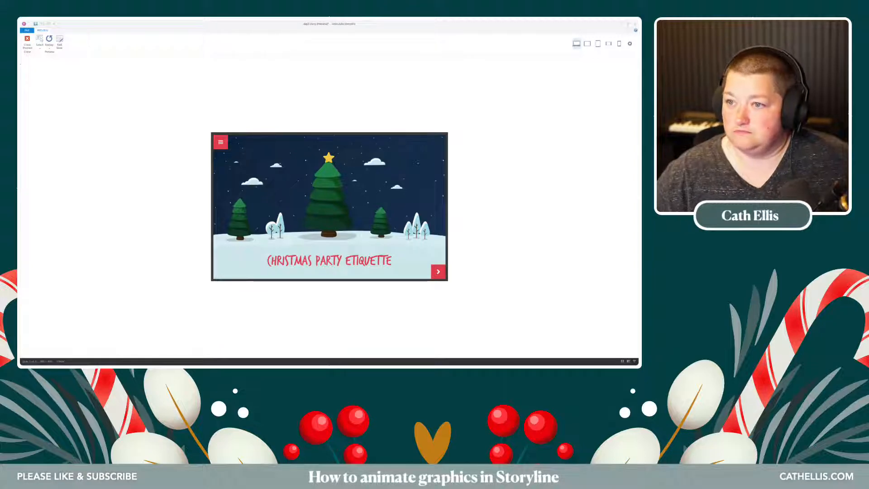
pyautogui.click(27, 42)
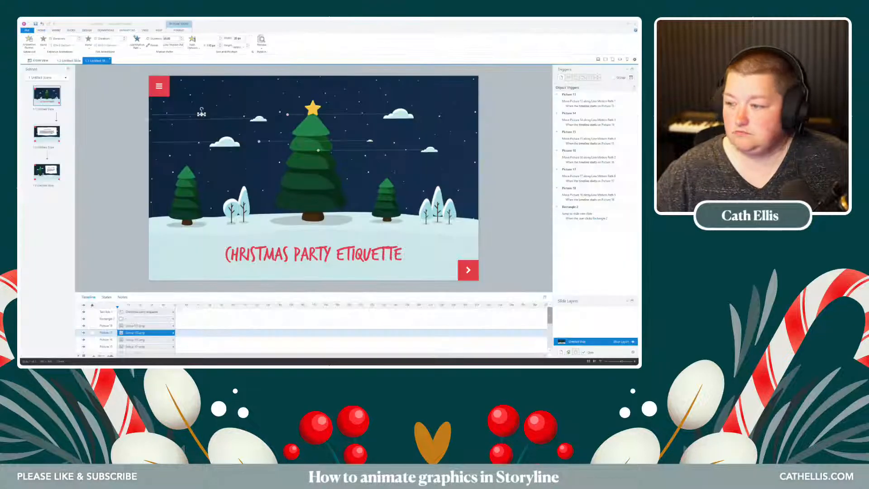
pyautogui.click(114, 142)
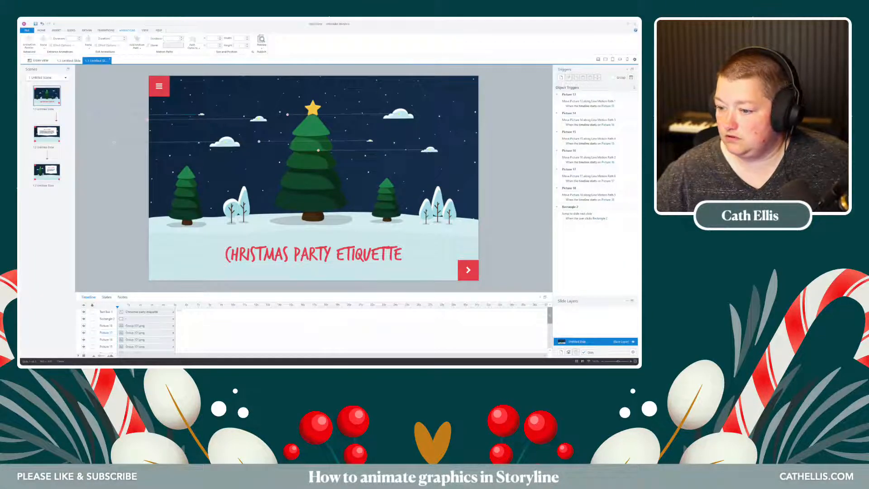
# - Set the motion path duration of the small cloud just left of the central tree to 30 seconds
pyautogui.click(202, 113)
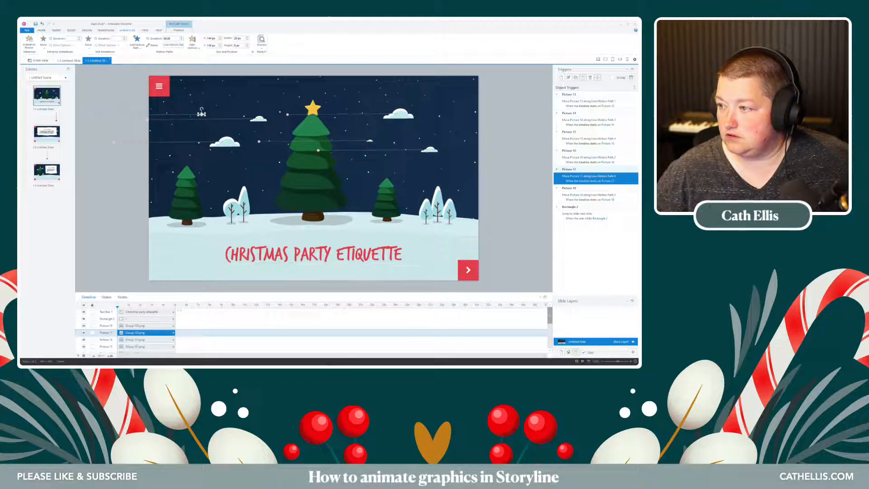
pyautogui.click(398, 110)
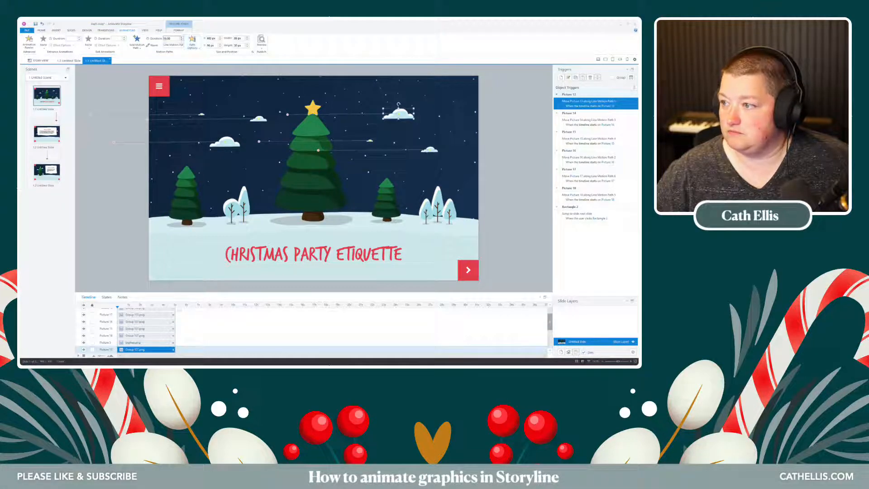
pyautogui.click(259, 119)
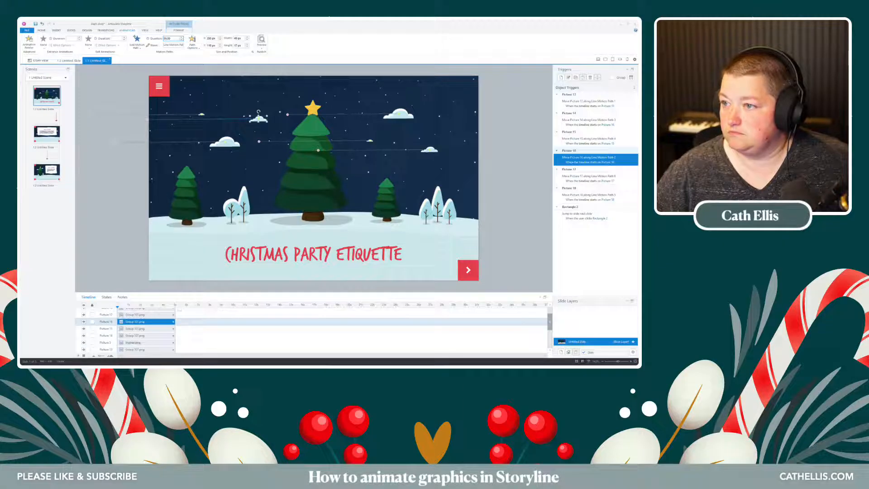
pyautogui.write('30')
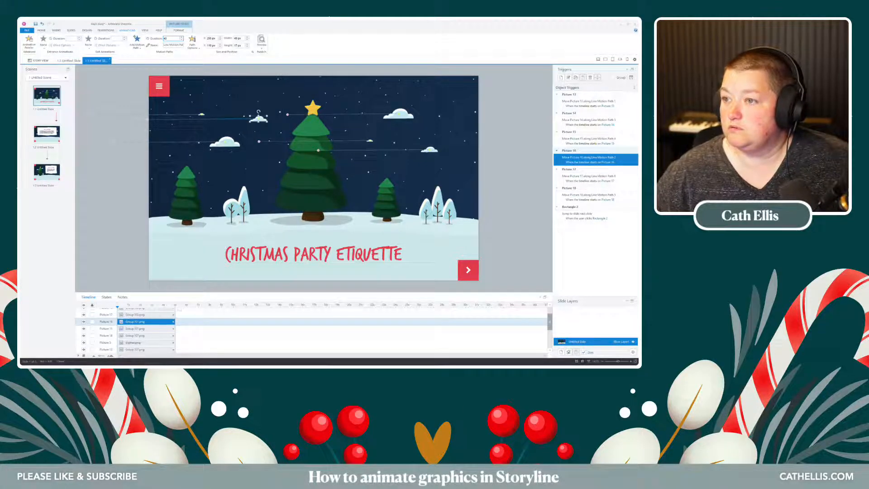
pyautogui.click(113, 141)
# - Change the motion path durations of the small far-right cloud and the tiny cloud at the slide's upper left
pyautogui.click(429, 147)
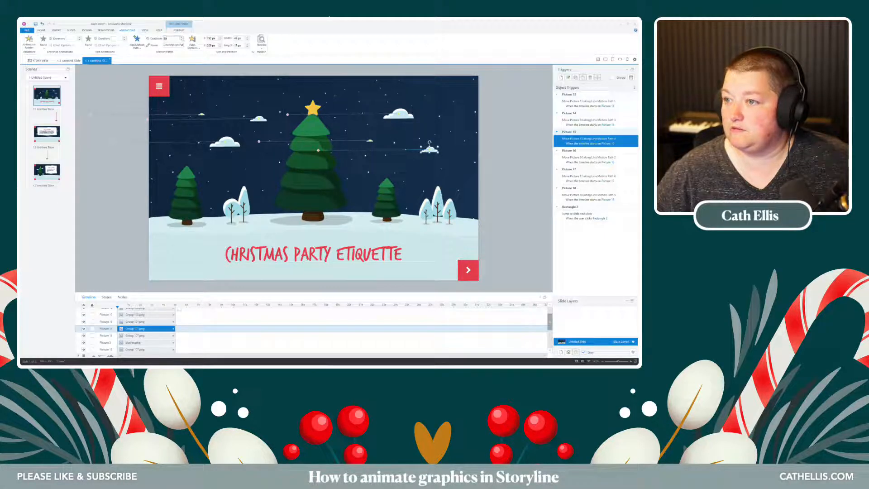
pyautogui.click(169, 38)
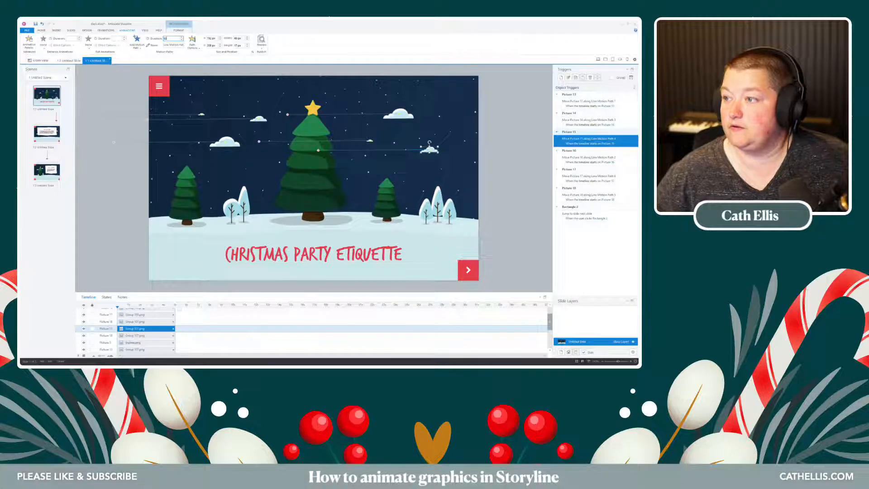
pyautogui.click(110, 114)
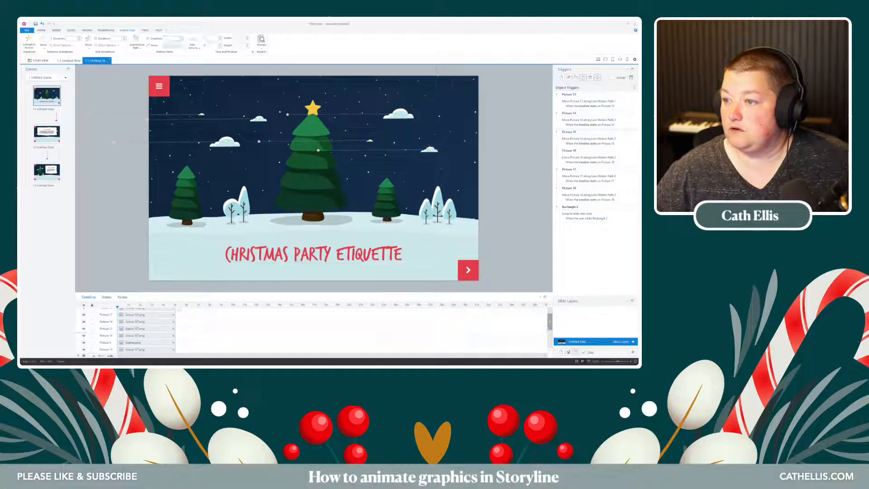
pyautogui.click(202, 113)
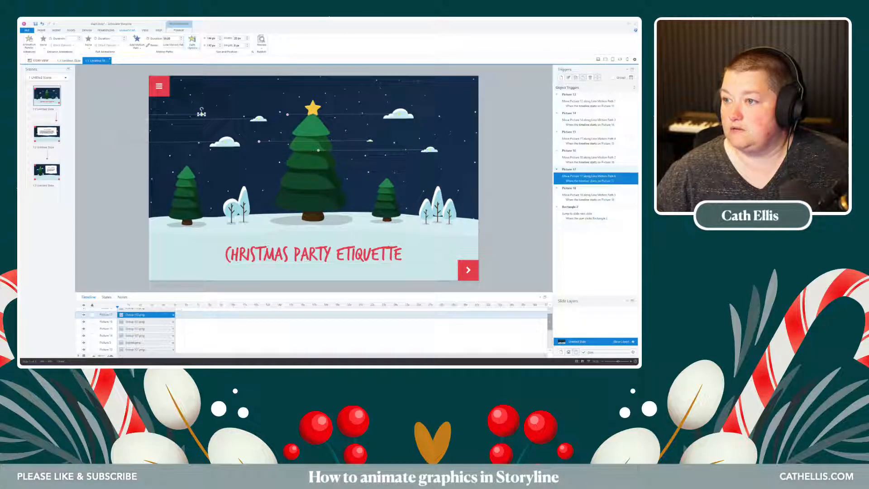
pyautogui.doubleClick(166, 38)
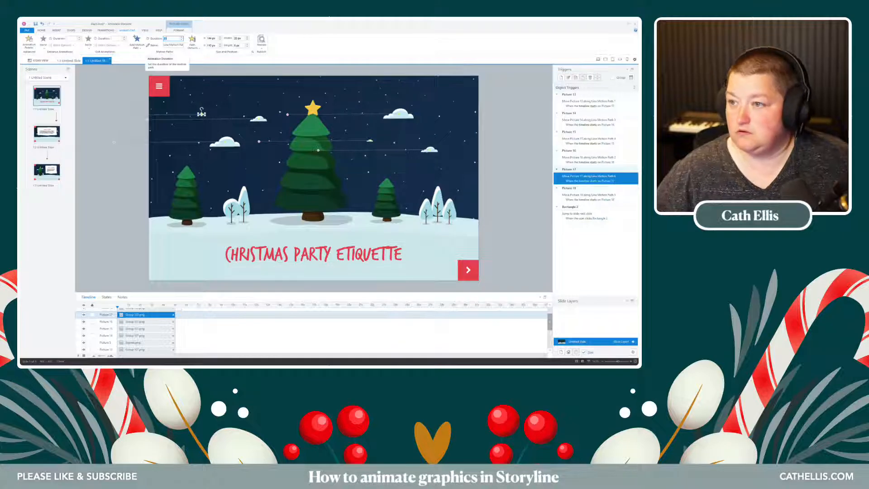
pyautogui.click(119, 101)
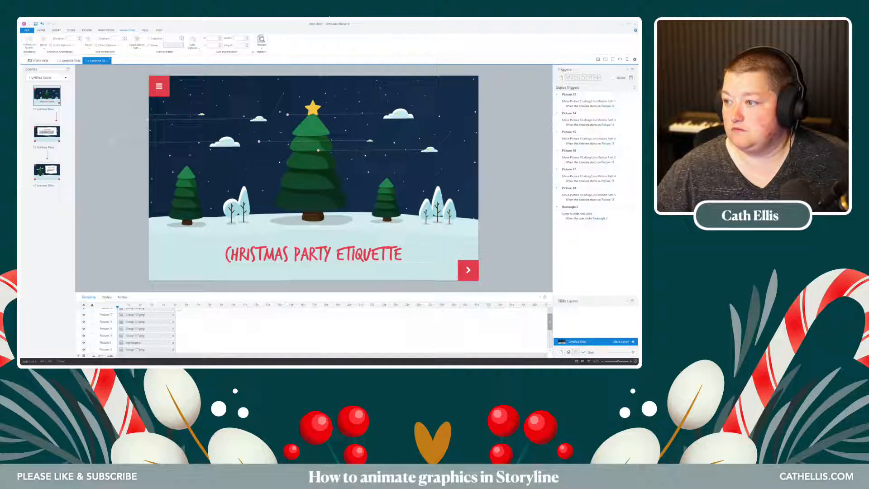
# - Set the motion path duration of the tiny cloud right of the central tree to 30 seconds and preview the title slide
pyautogui.click(369, 139)
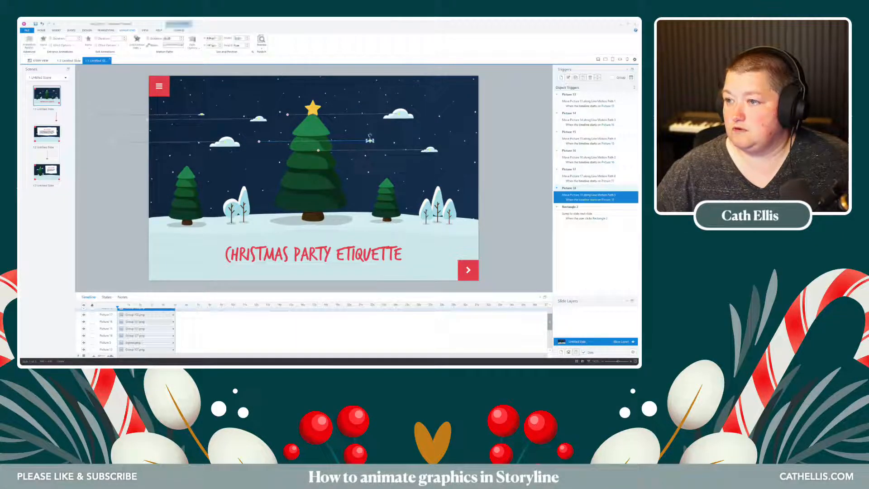
pyautogui.click(170, 39)
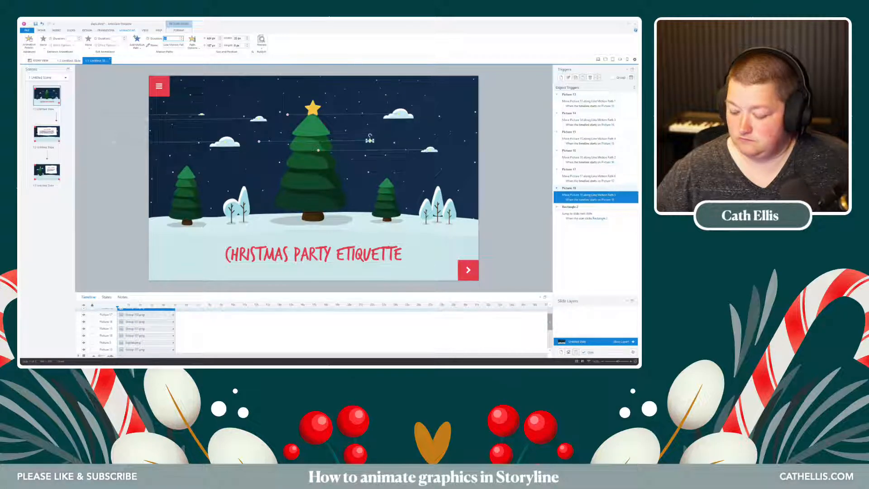
pyautogui.write('30')
pyautogui.click(113, 100)
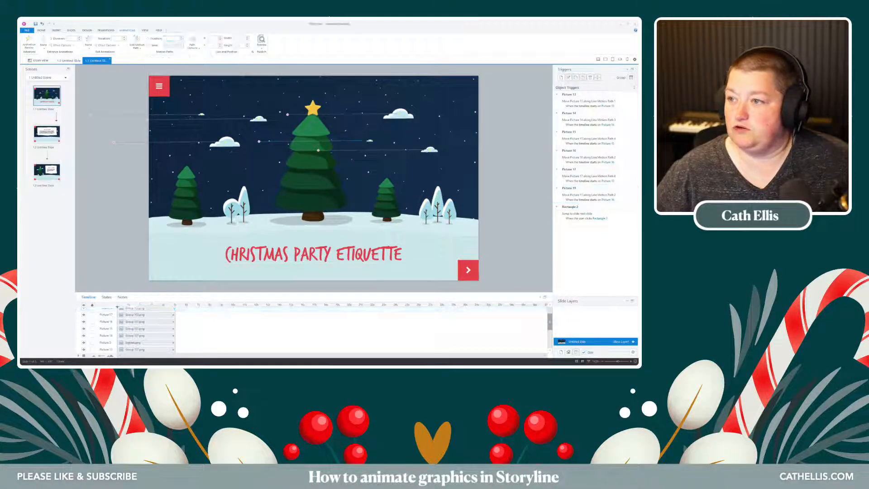
pyautogui.click(261, 41)
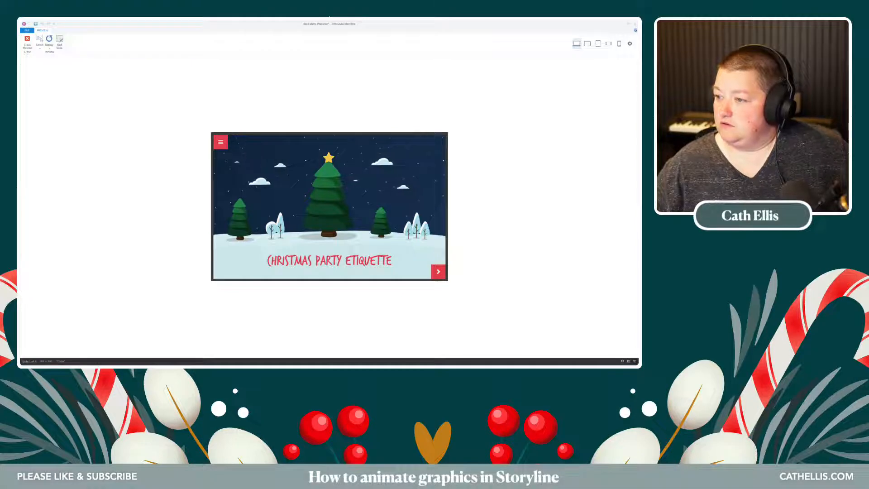
pyautogui.click(27, 42)
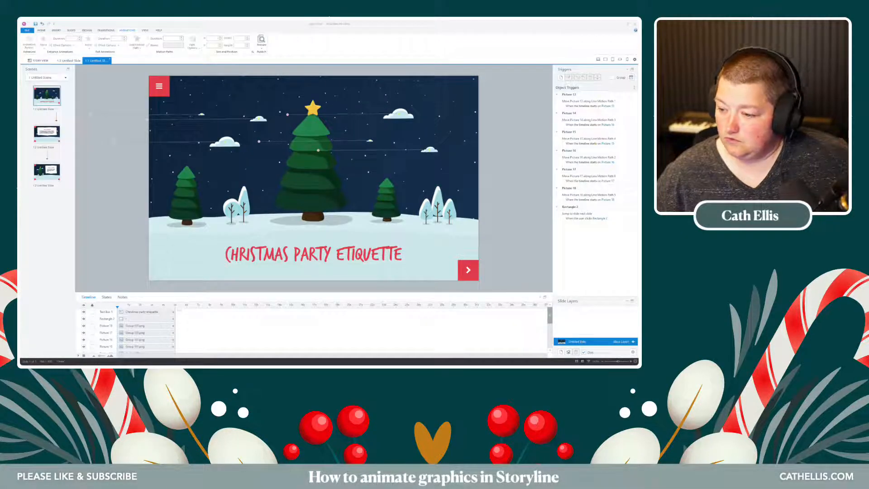
# - Extend the title slide's timeline to about 10 seconds, preview the slide and close the preview
pyautogui.click(370, 140)
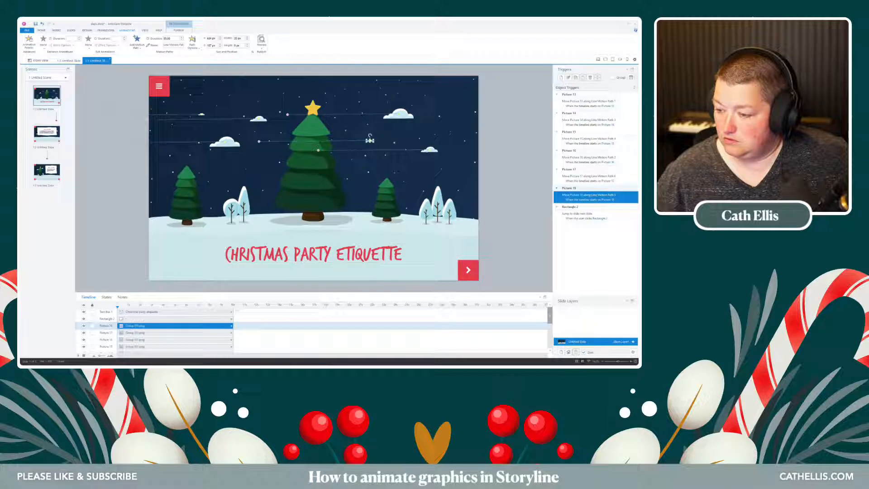
pyautogui.press('Escape')
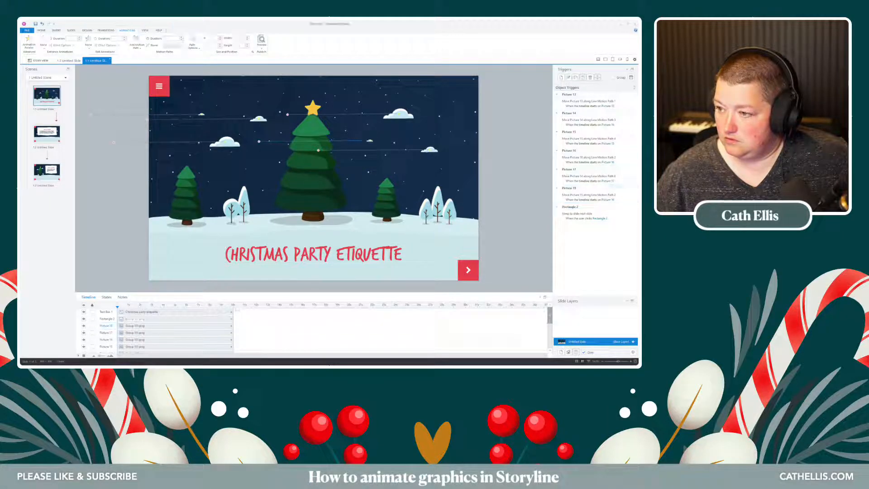
pyautogui.moveTo(230, 310); pyautogui.dragTo(234, 310)
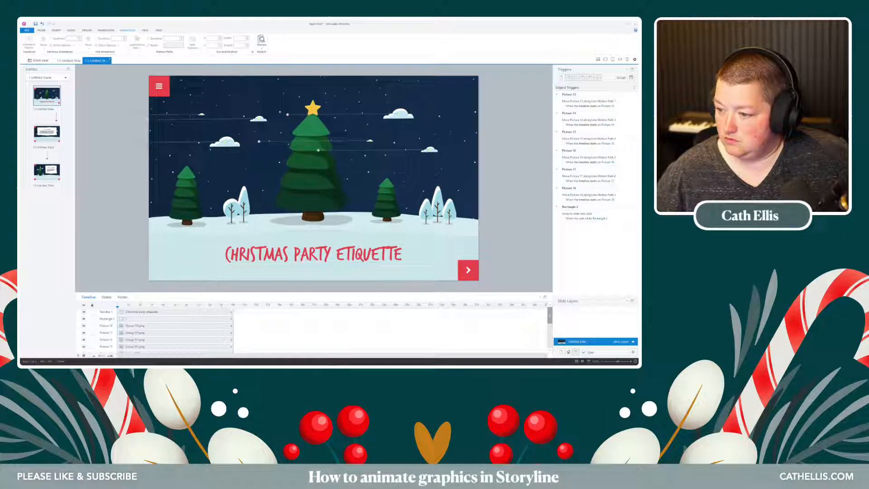
pyautogui.click(468, 270)
pyautogui.press('Escape')
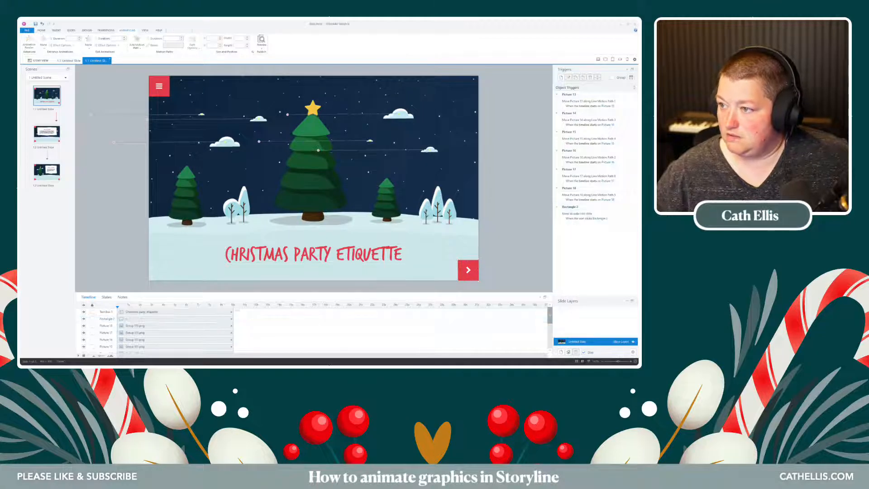
pyautogui.click(261, 47)
pyautogui.click(272, 64)
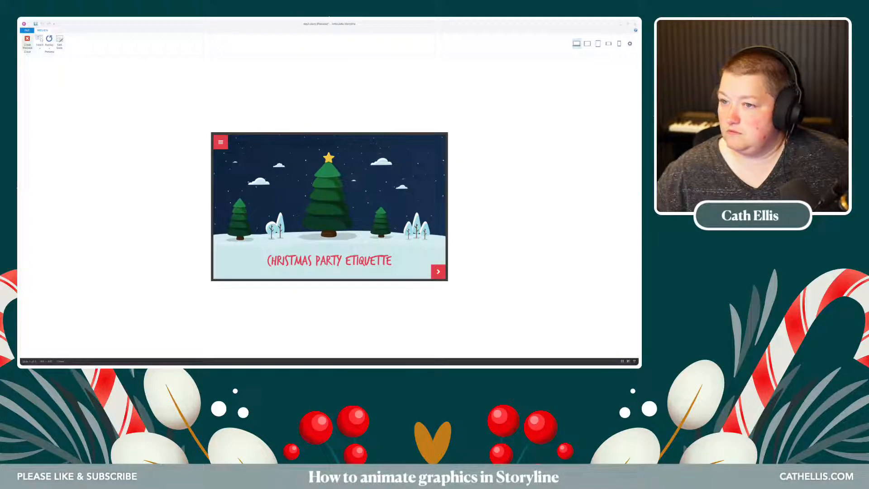
pyautogui.click(27, 42)
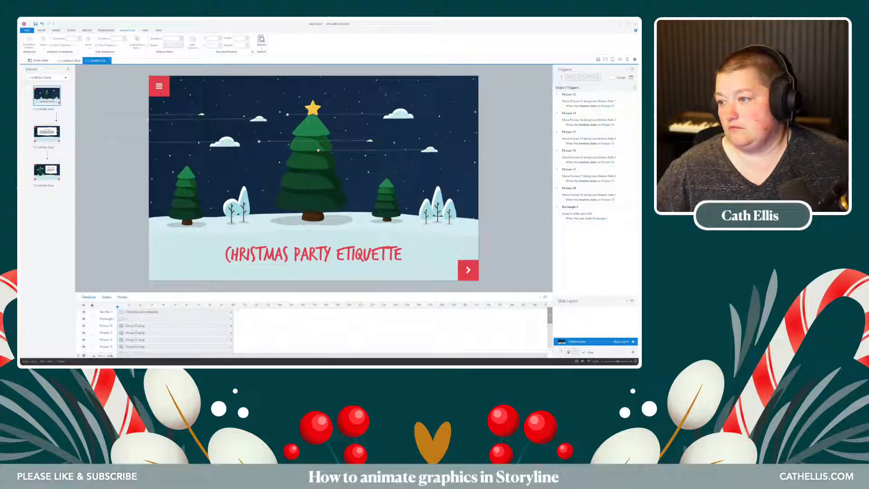
# - Reverse the motion path of the large cloud left of the tree to end just right of the central tree, and preview the title slide
pyautogui.click(225, 142)
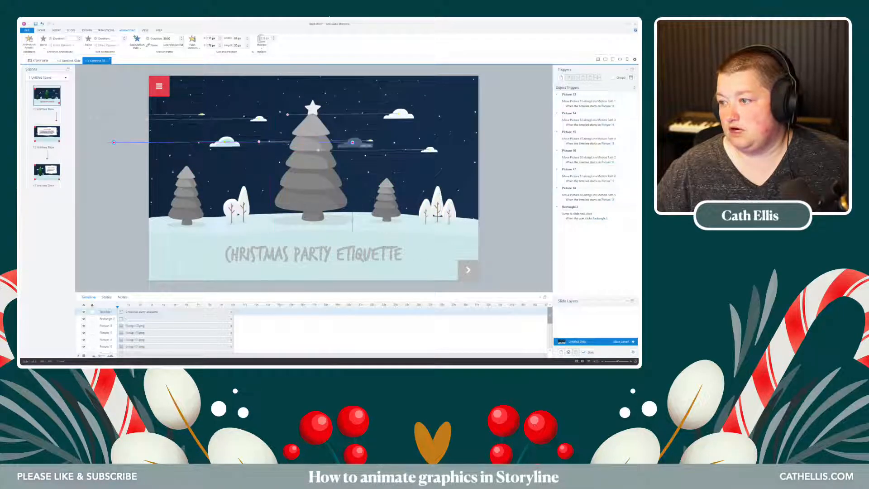
pyautogui.click(113, 141)
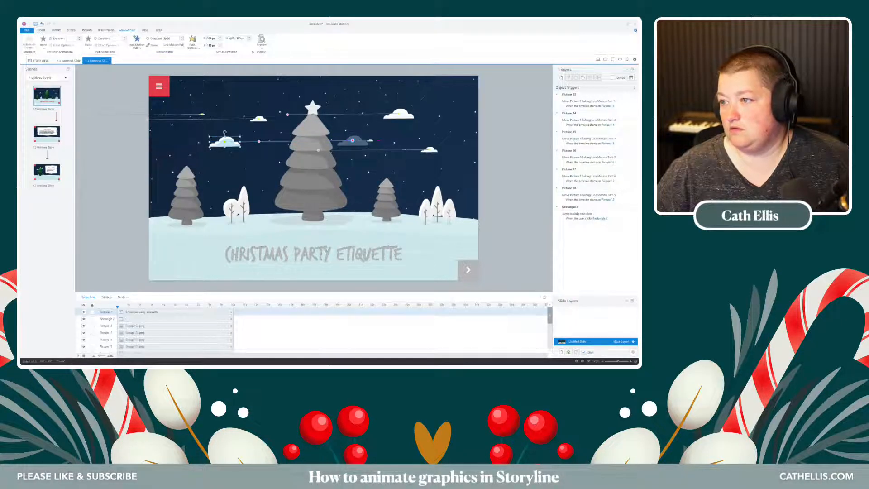
pyautogui.click(262, 46)
pyautogui.click(270, 53)
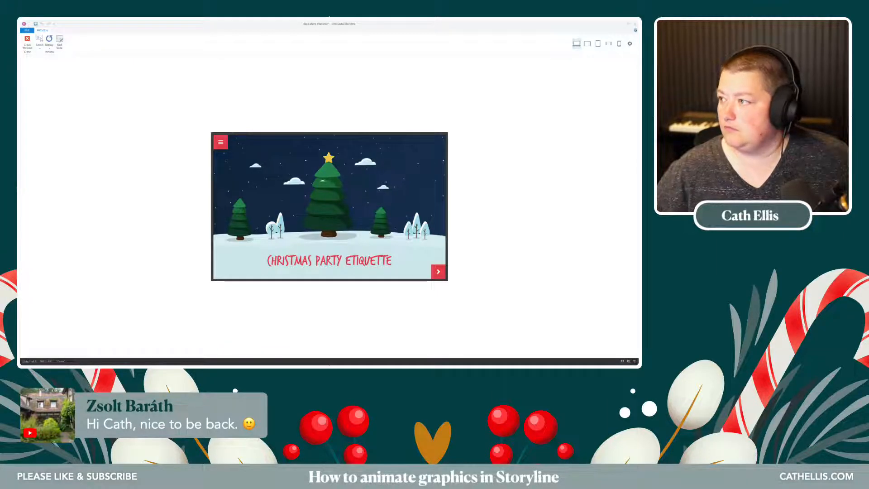
# - Switch to Chrome and search Google for "do clouds move at different speeds"
pyautogui.press('super+Down')
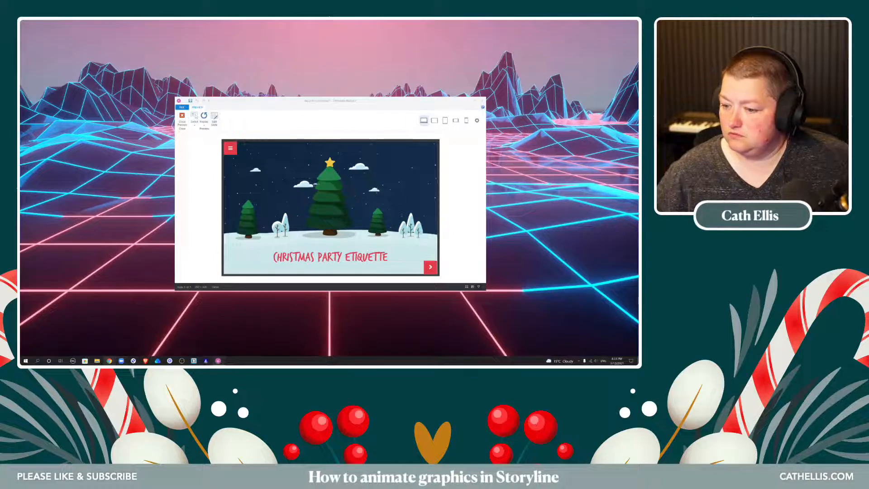
pyautogui.click(109, 360)
pyautogui.click(90, 33)
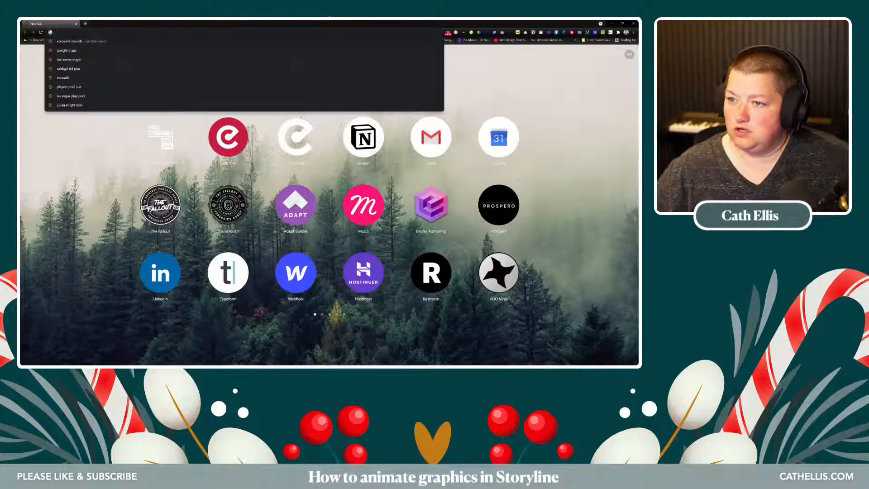
pyautogui.write('d')
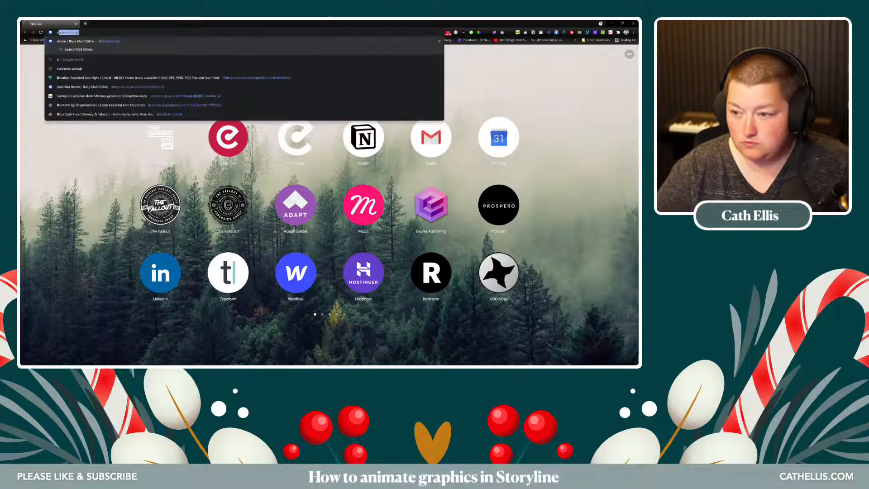
pyautogui.write('o clouds')
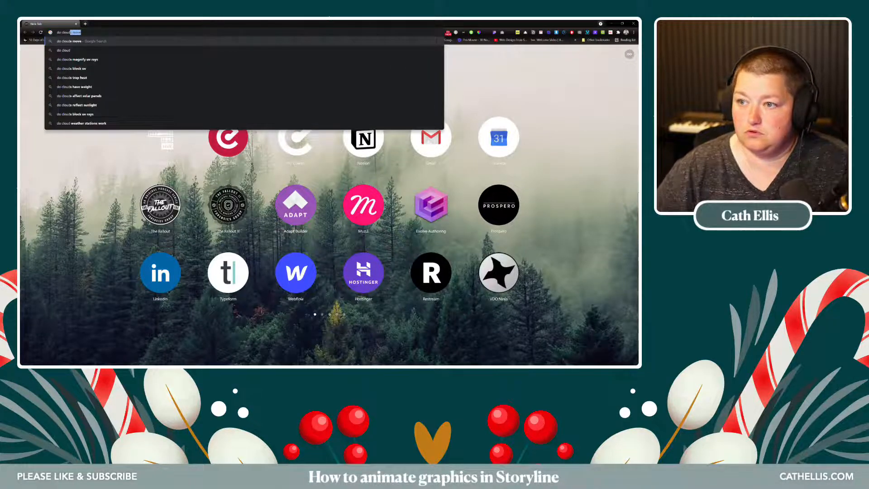
pyautogui.write(' move')
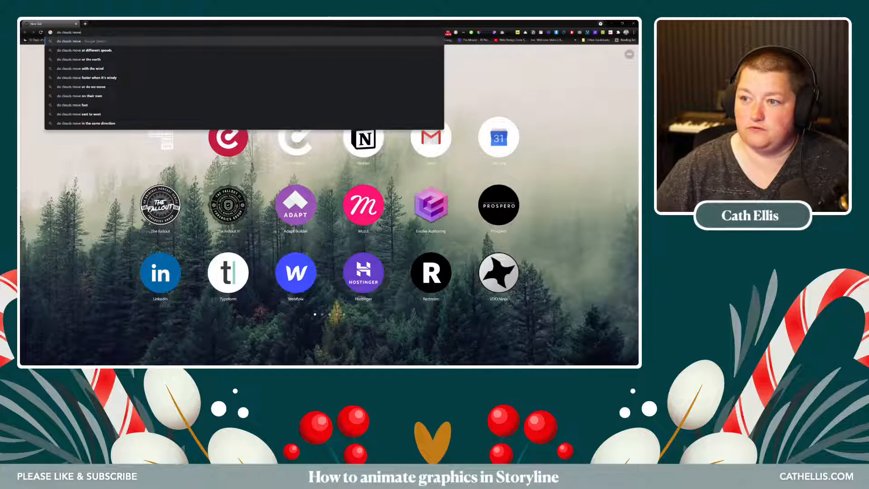
pyautogui.press('Down')
pyautogui.press('Return')
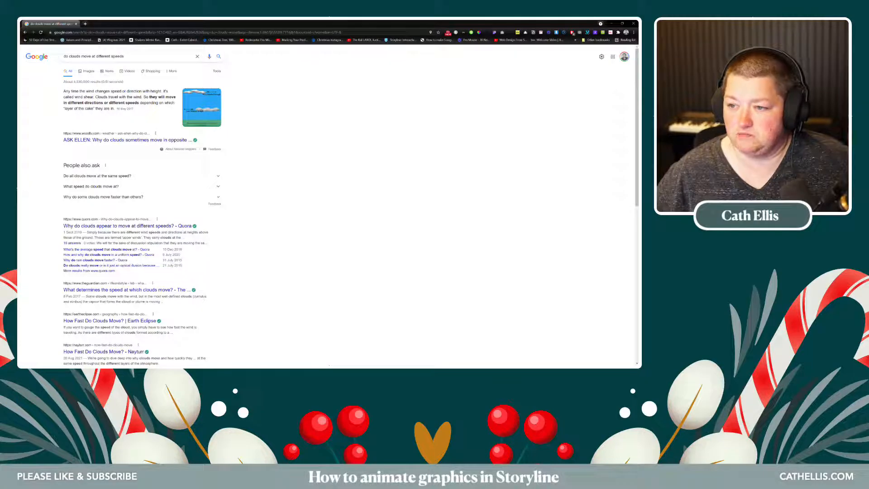
# - Read the answer to "Do all clouds move at the same speed?", return to the Storyline preview and close it
pyautogui.click(217, 175)
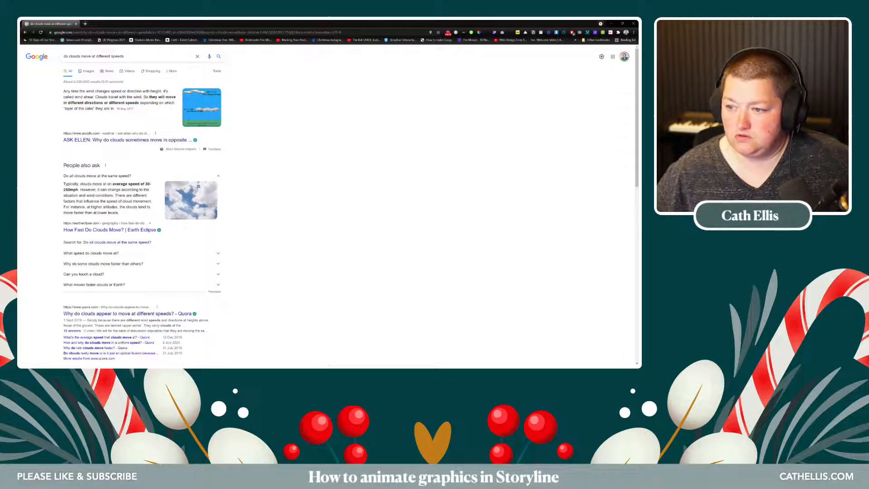
pyautogui.scroll(-2, 142, 208)
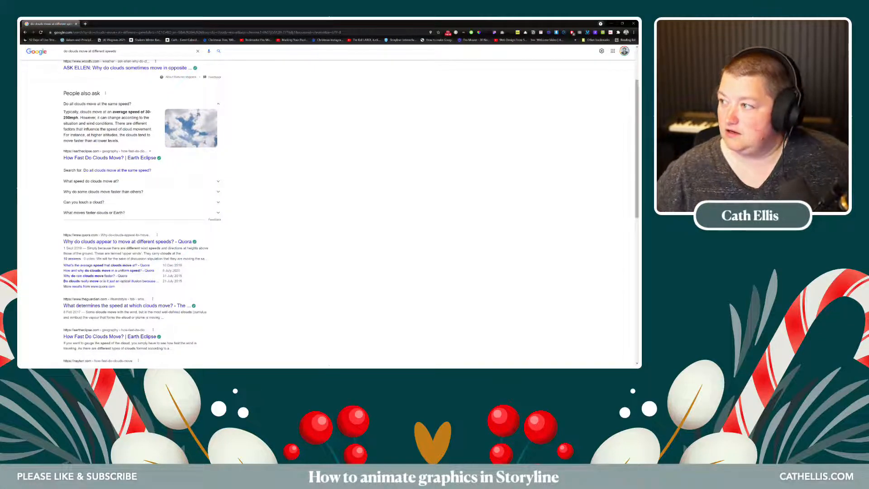
pyautogui.click(611, 24)
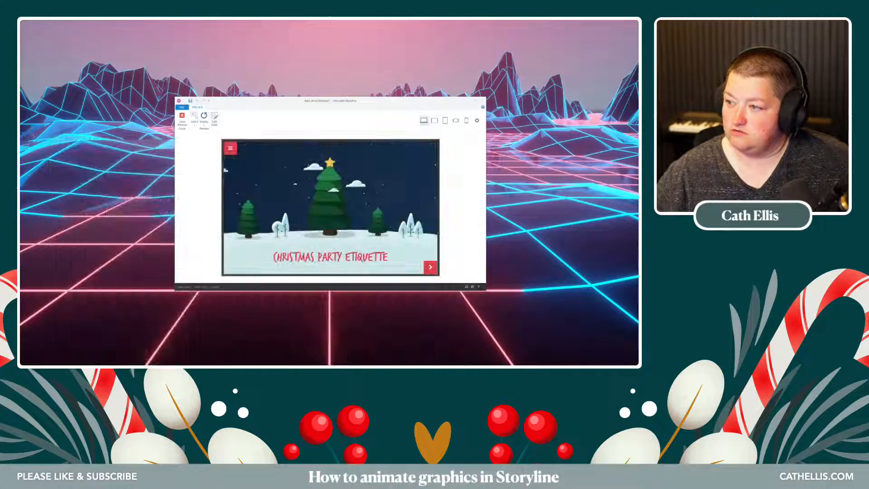
pyautogui.click(475, 101)
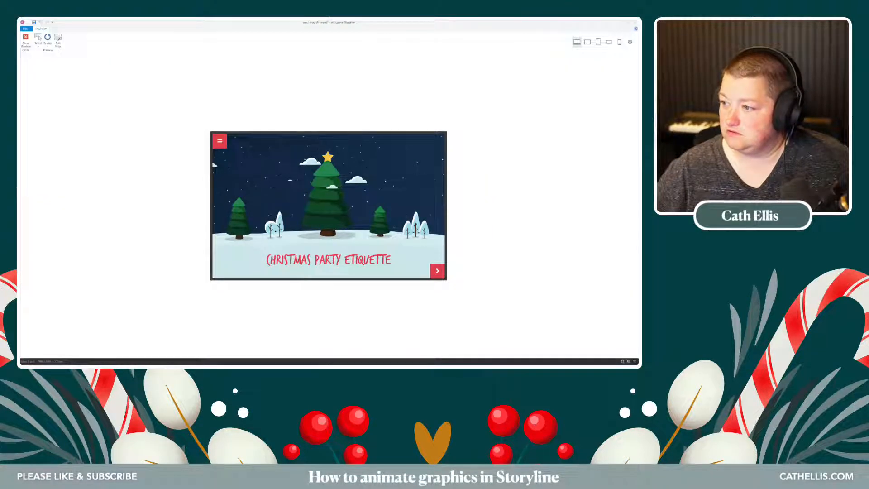
pyautogui.click(25, 38)
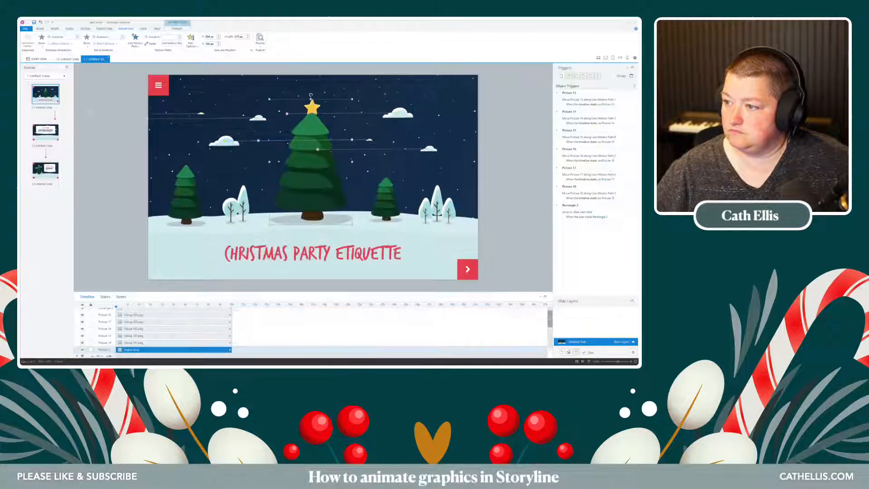
# - Bring the central Christmas tree to the front of the clouds, preview the title slide and close the preview
pyautogui.rightClick(308, 158)
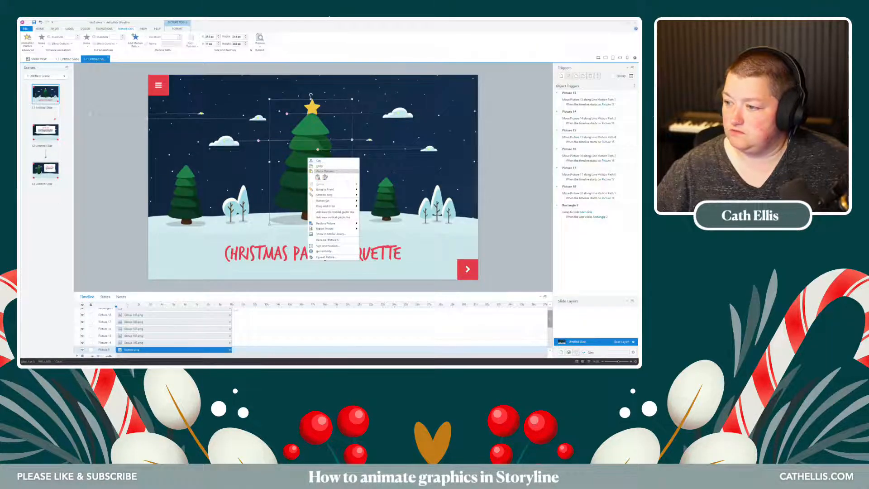
pyautogui.moveTo(326, 189)
pyautogui.click(374, 190)
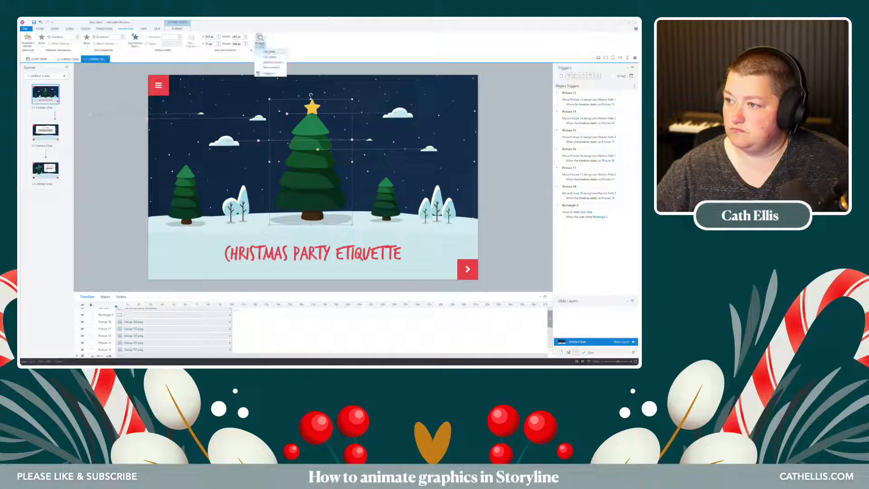
pyautogui.click(259, 40)
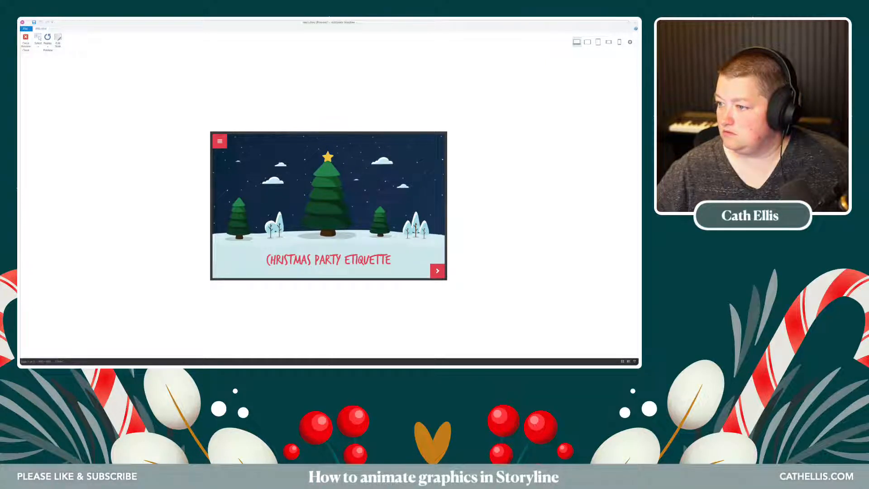
pyautogui.click(25, 39)
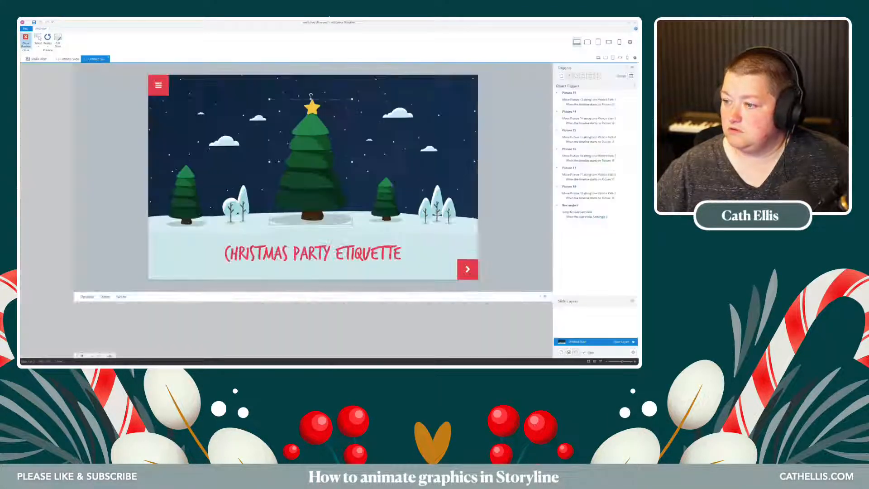
# - Reverse the motion paths of the two small upper clouds left of the tree to end just right of it, and preview the slide
pyautogui.click(258, 116)
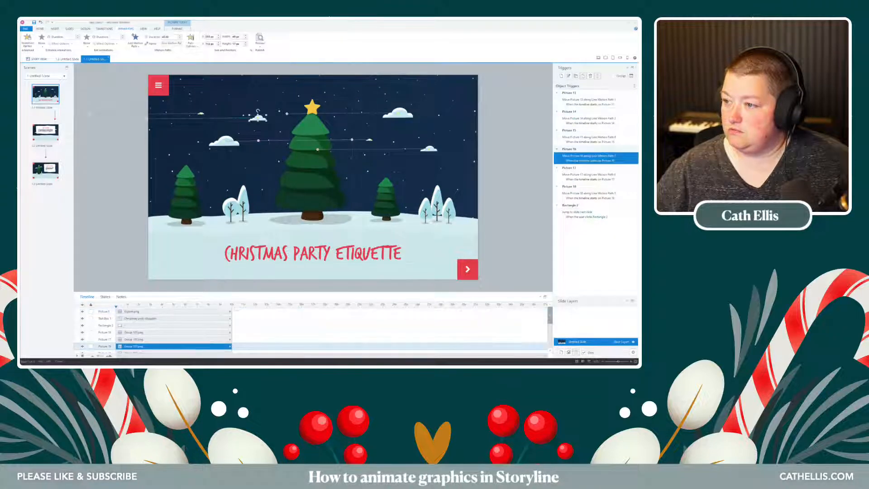
pyautogui.moveTo(147, 118); pyautogui.dragTo(357, 117)
pyautogui.click(90, 114)
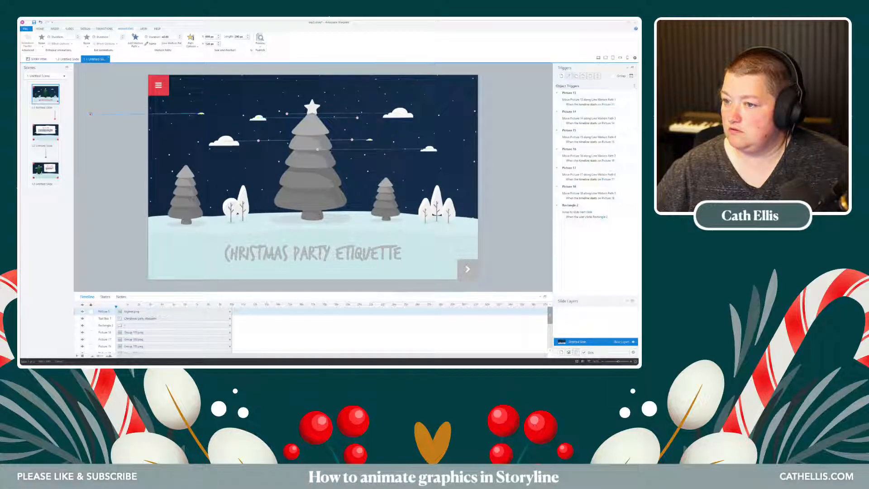
pyautogui.moveTo(90, 114); pyautogui.dragTo(343, 114)
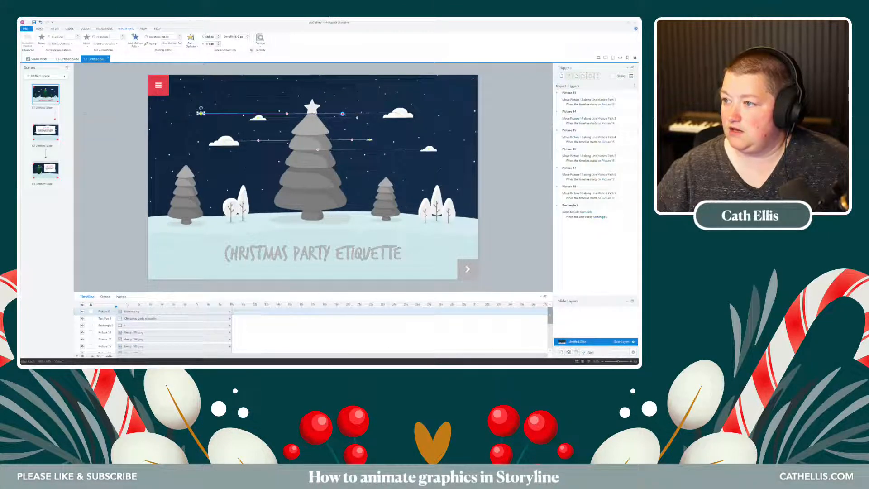
pyautogui.click(259, 41)
pyautogui.click(268, 57)
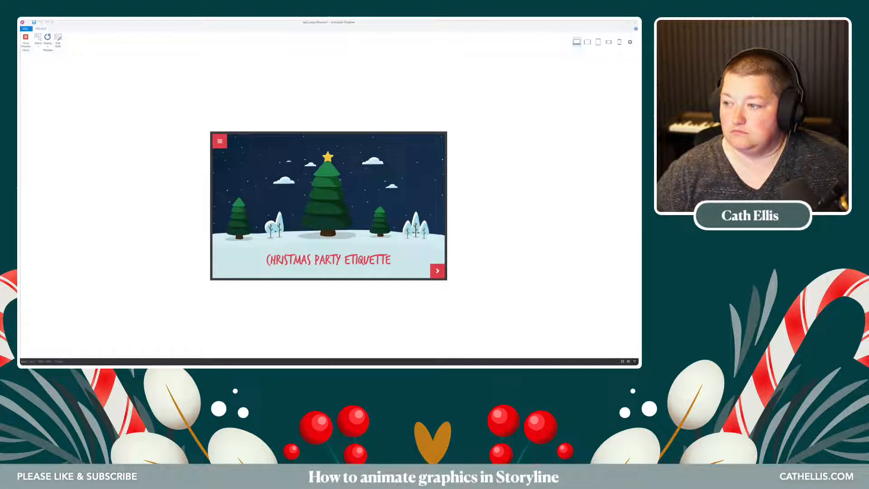
pyautogui.click(26, 40)
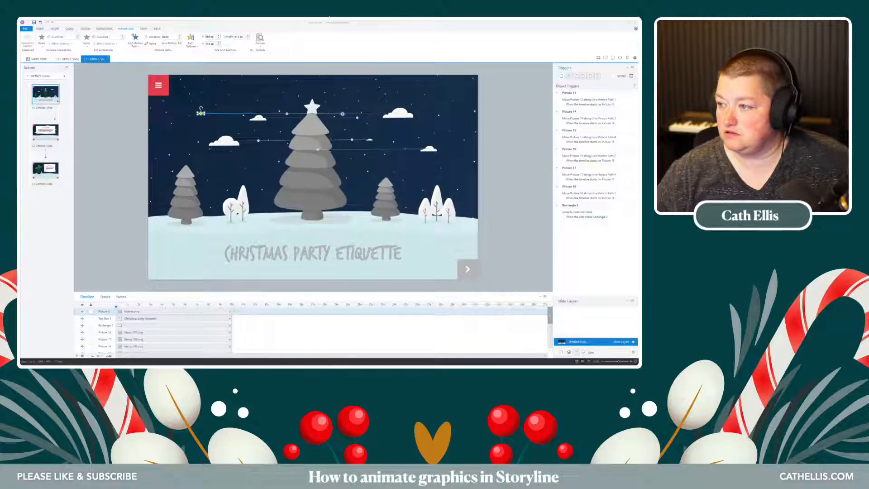
pyautogui.click(259, 140)
pyautogui.moveTo(368, 139); pyautogui.dragTo(228, 154)
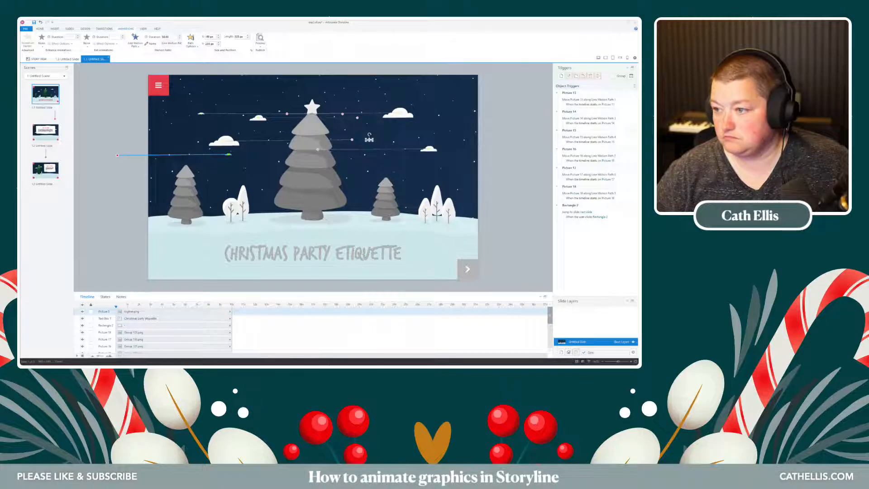
pyautogui.hotkey('ctrl', 'z')
# - Shift the whole motion path of the tiny cloud right of the central tree slightly to the right
pyautogui.click(224, 142)
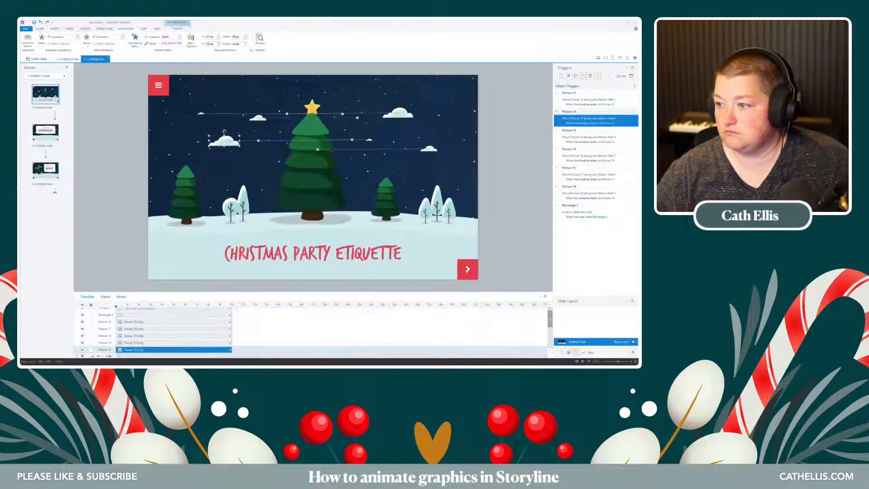
pyautogui.moveTo(355, 140); pyautogui.dragTo(390, 139)
pyautogui.click(224, 141)
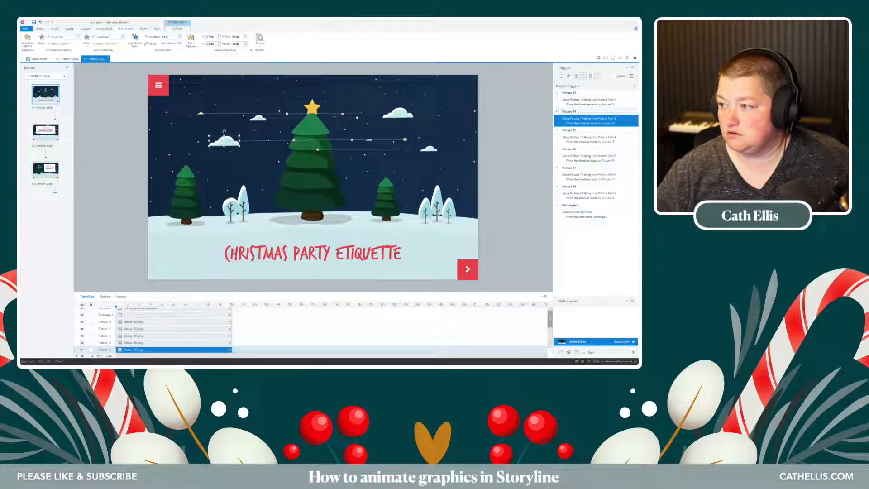
pyautogui.moveTo(404, 139); pyautogui.dragTo(216, 128)
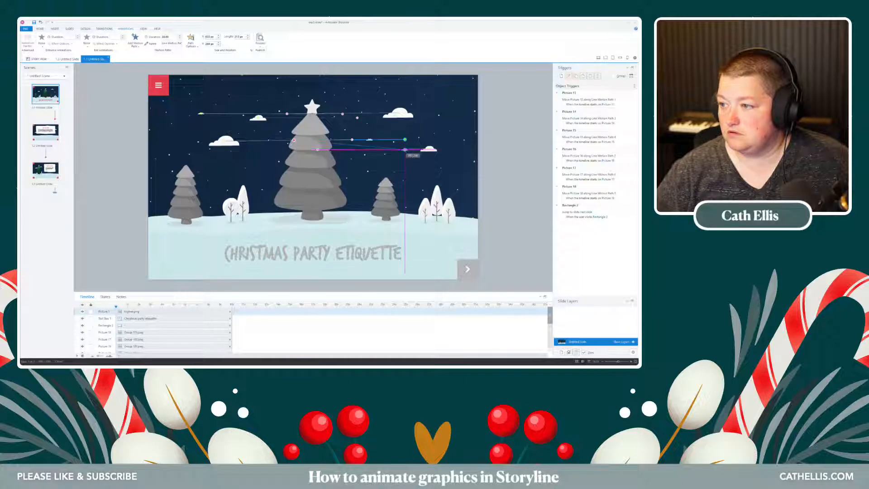
pyautogui.click(369, 139)
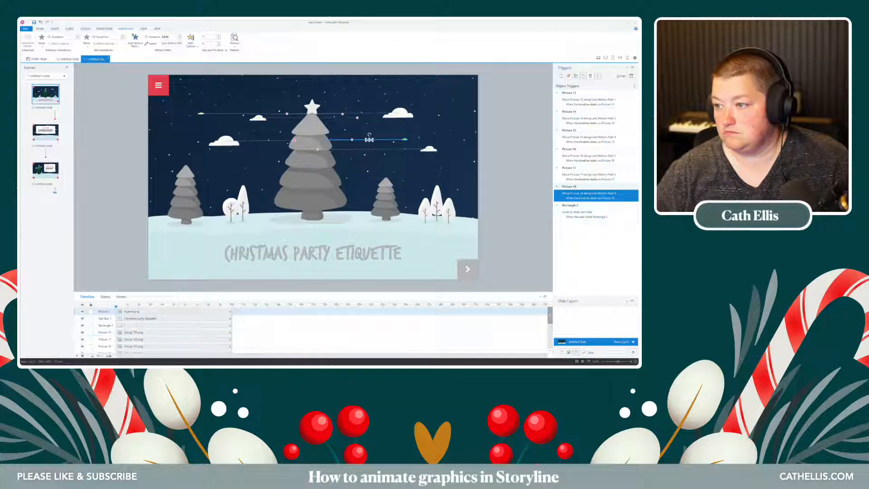
pyautogui.click(224, 136)
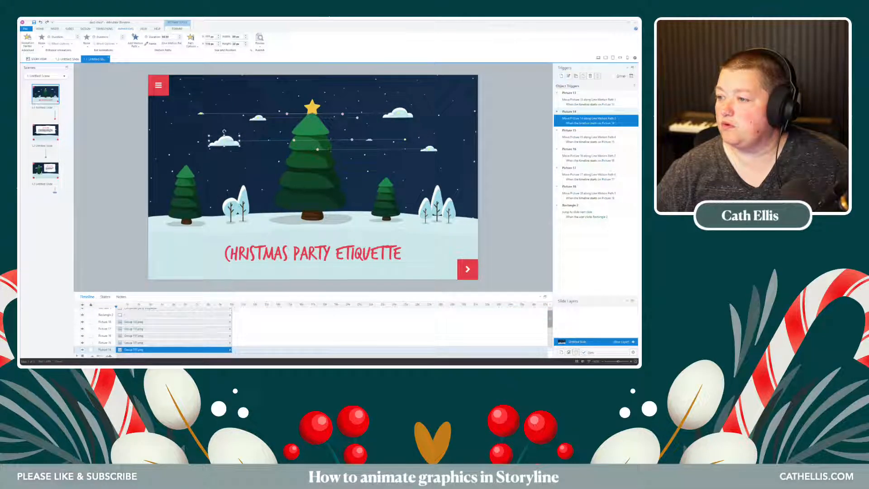
# - Shorten the large left cloud's motion path and turn it leftward to end near the slide's left edge, and preview the slide
pyautogui.click(351, 140)
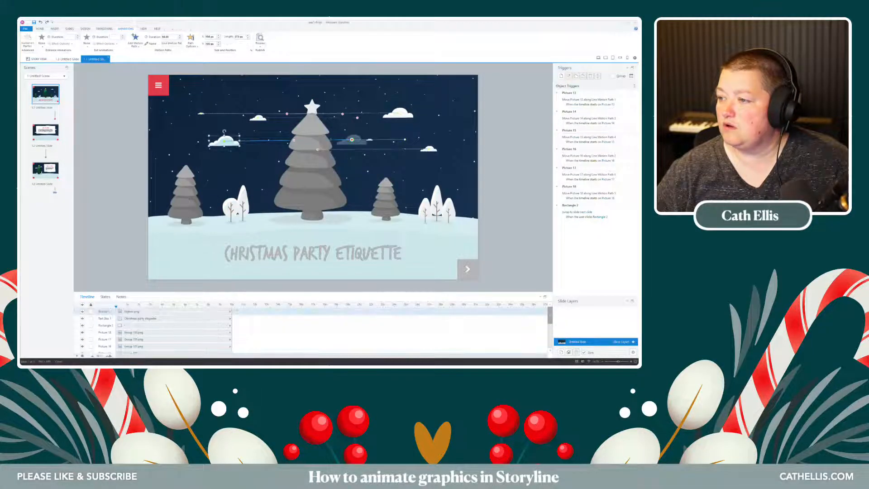
pyautogui.moveTo(351, 140); pyautogui.dragTo(175, 141)
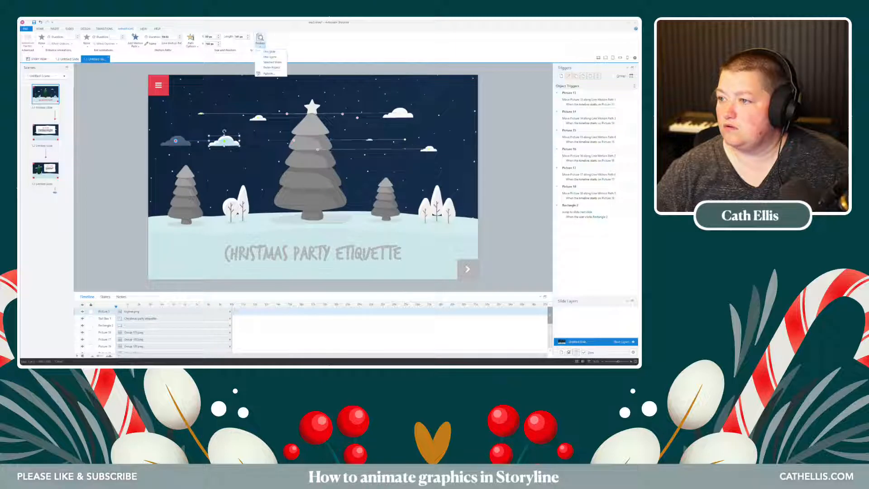
pyautogui.click(260, 38)
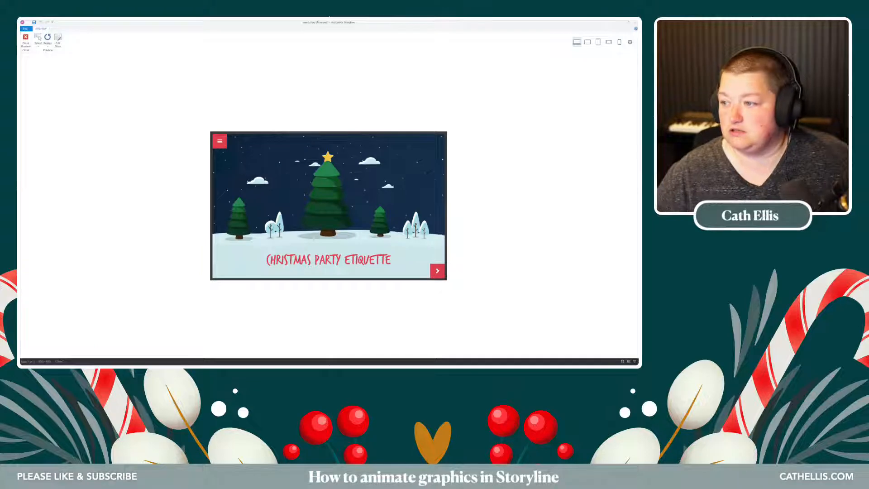
pyautogui.click(26, 40)
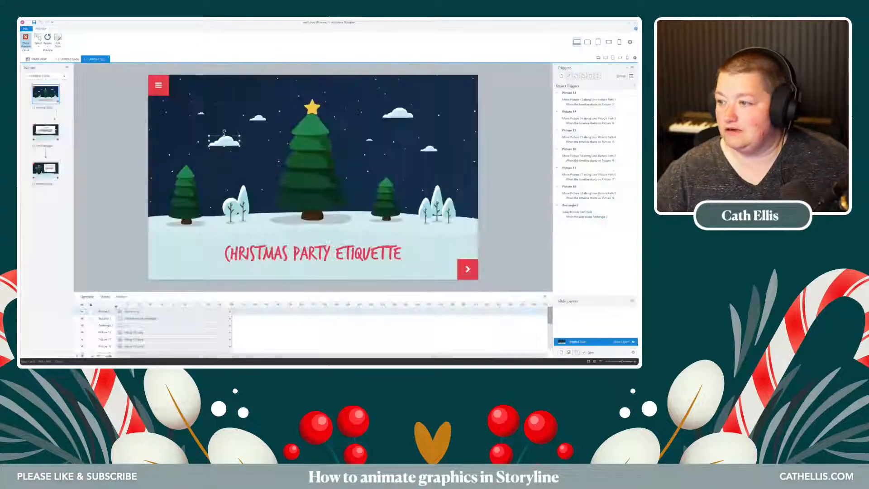
# - Shorten the motion paths of the large right cloud to end right of the tree and the small upper-left cloud to end at the treetop
pyautogui.click(398, 114)
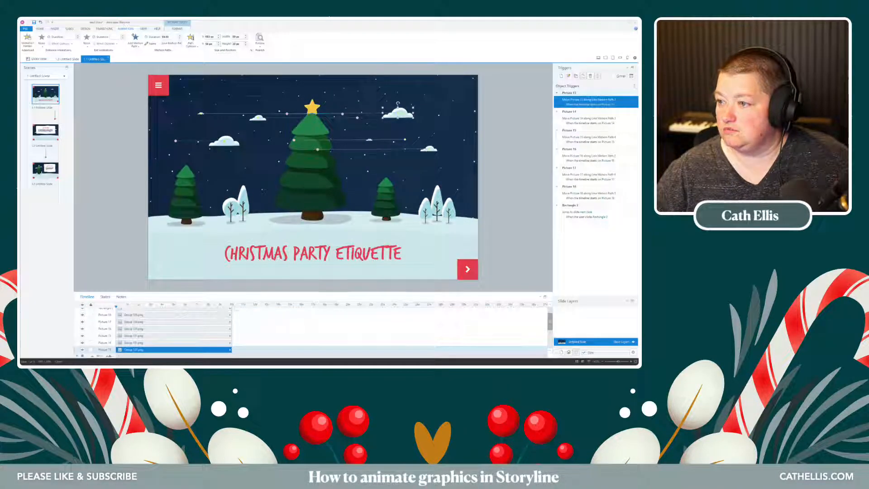
pyautogui.click(286, 114)
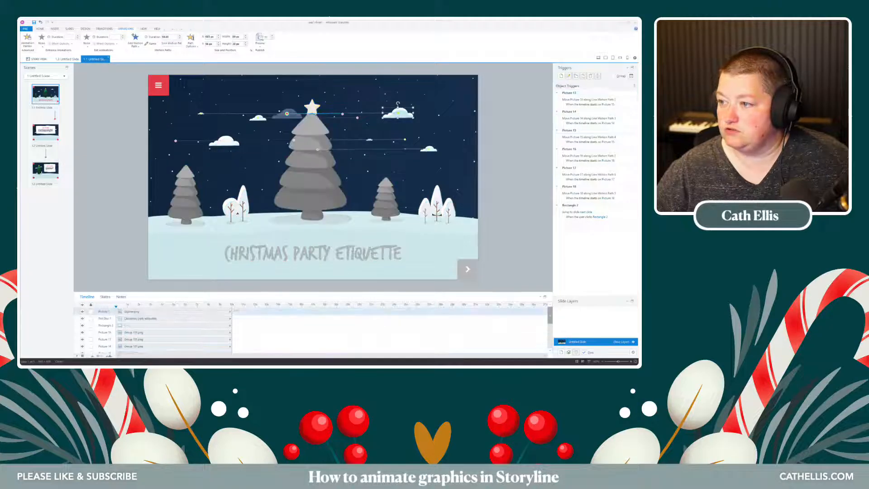
pyautogui.moveTo(286, 113); pyautogui.dragTo(308, 117)
pyautogui.click(258, 117)
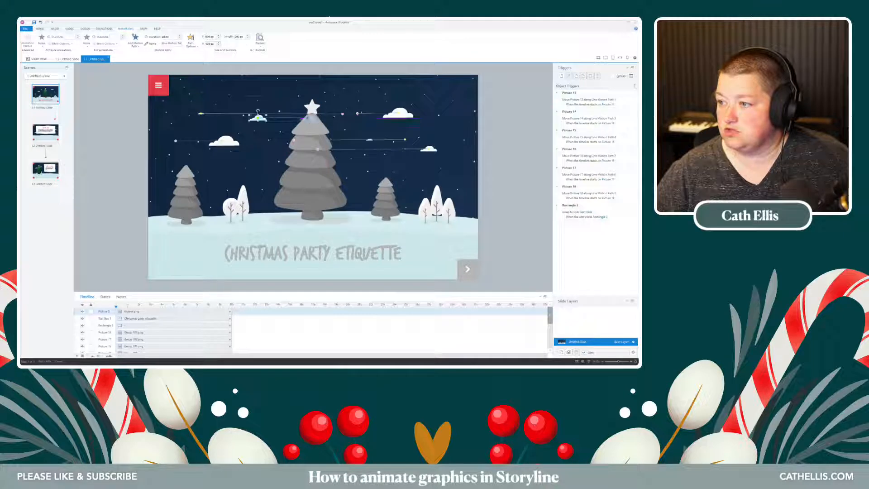
# - Shorten the motion paths of the tiny upper-left cloud and the small far-right cloud to stop on their own side of the tree, and preview
pyautogui.click(201, 113)
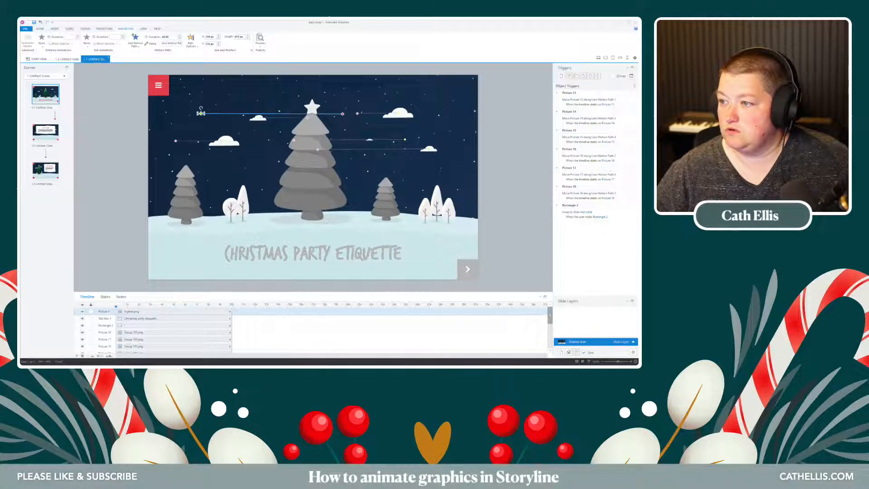
pyautogui.moveTo(342, 113); pyautogui.dragTo(271, 114)
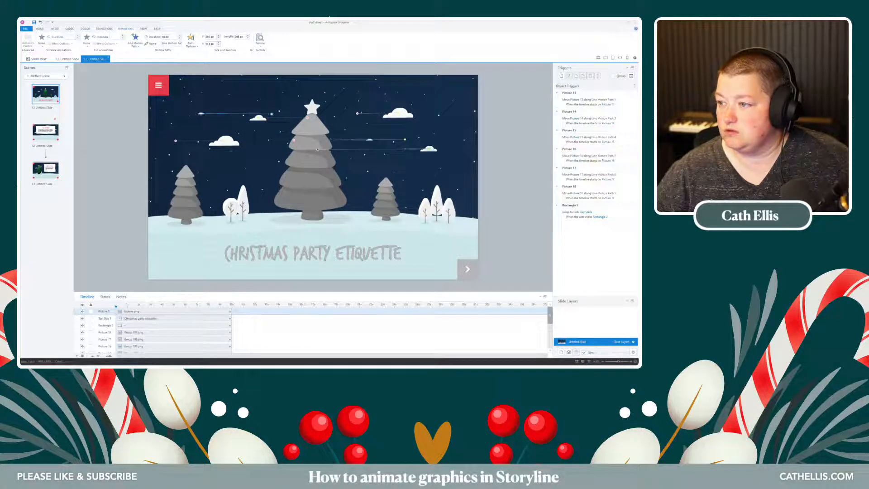
pyautogui.moveTo(427, 150); pyautogui.dragTo(383, 149)
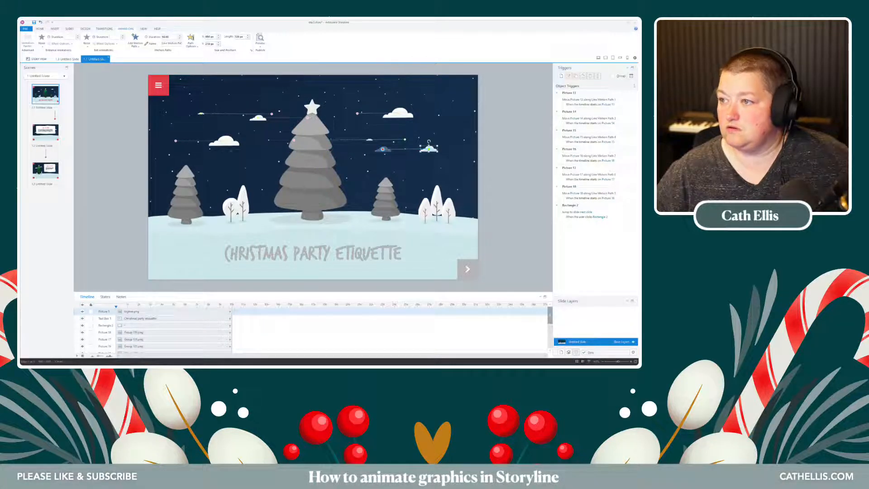
pyautogui.click(259, 42)
pyautogui.click(269, 51)
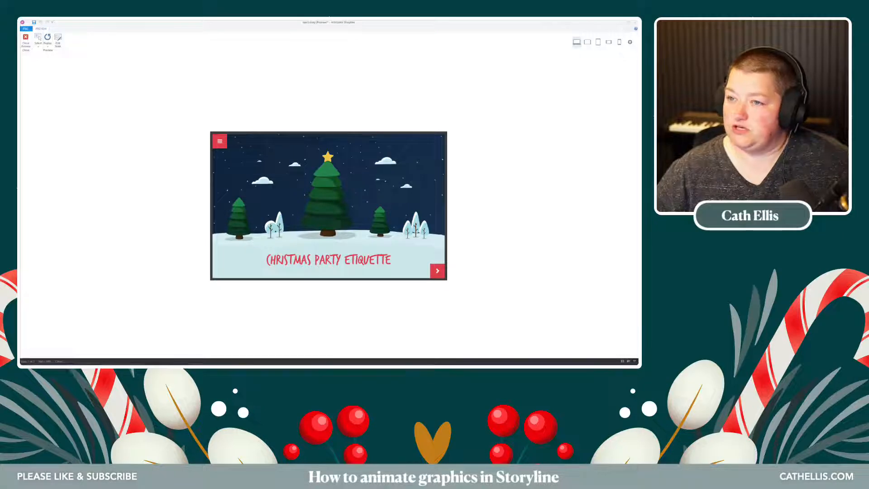
pyautogui.click(26, 40)
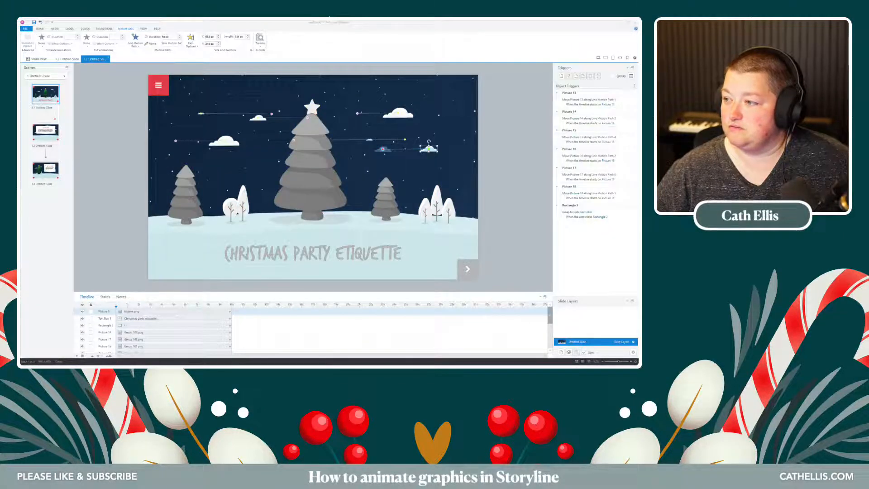
# - Shorten the motion path of the tiny cloud right of the tree to end just left of the cloud, and preview the slide
pyautogui.click(369, 139)
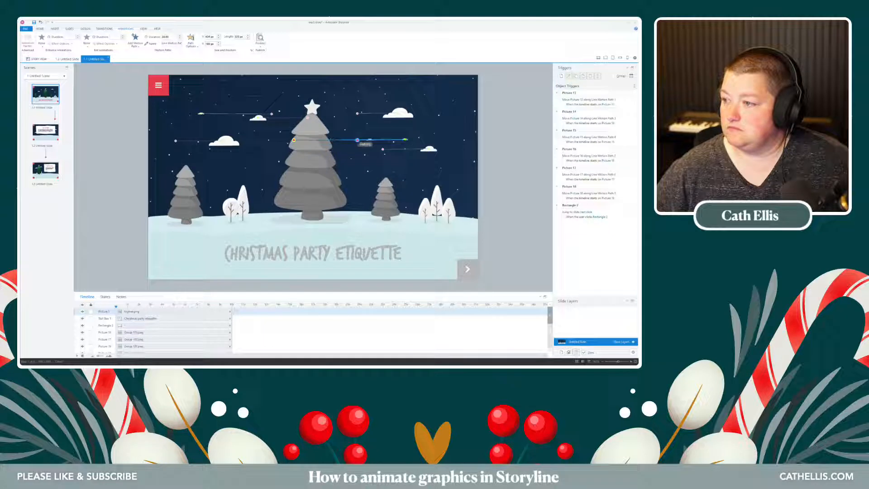
pyautogui.moveTo(357, 140)
pyautogui.mouseDown()
pyautogui.moveTo(372, 140)
pyautogui.moveTo(357, 139)
pyautogui.mouseUp()
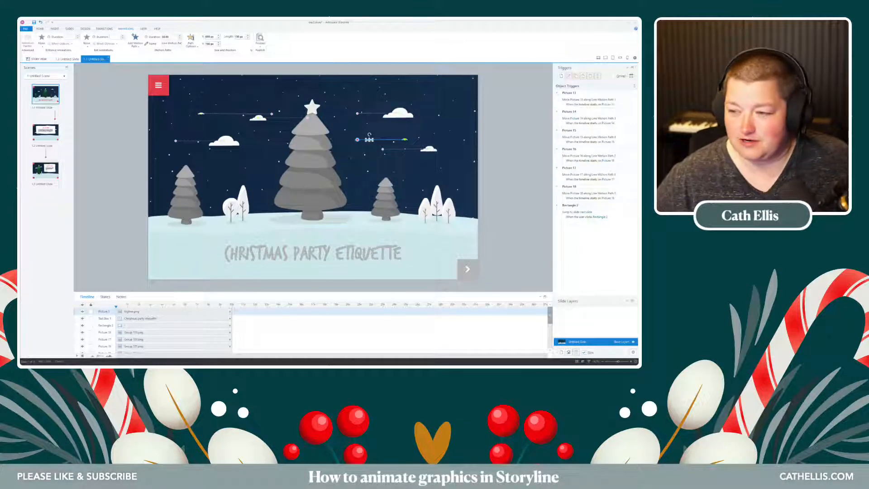
pyautogui.click(260, 45)
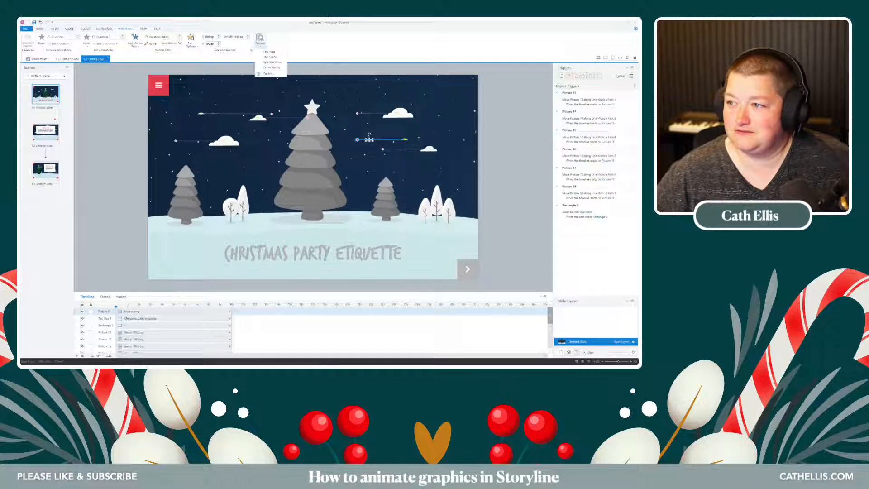
pyautogui.click(269, 65)
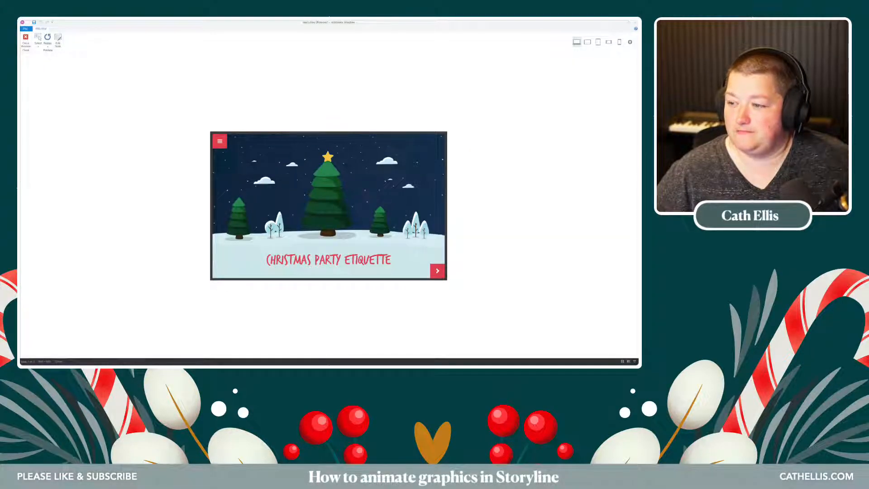
pyautogui.click(26, 40)
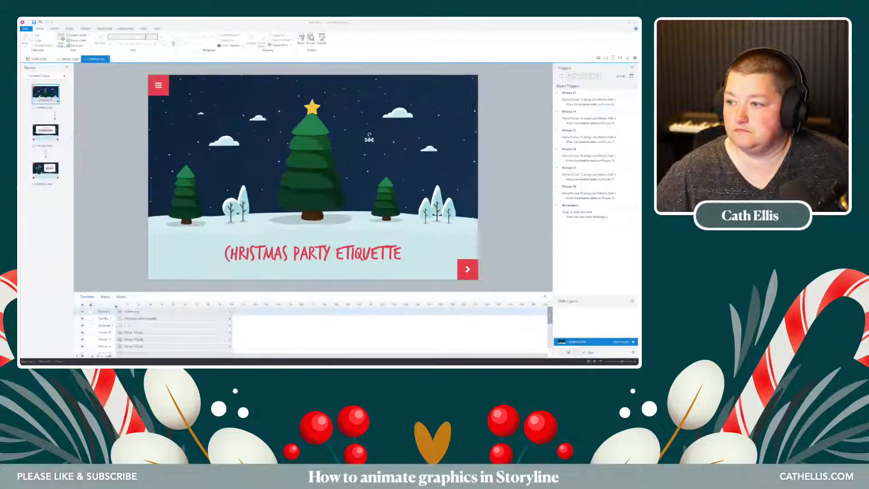
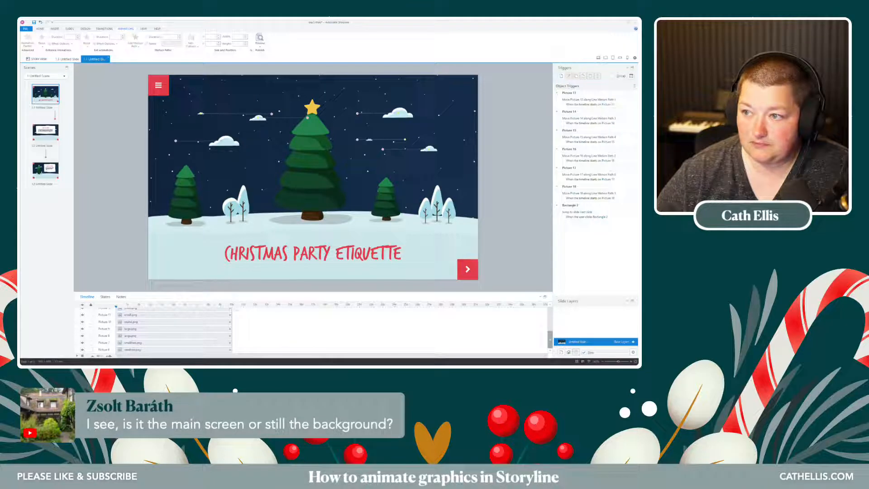
# - Open the slide master and examine its separate background graphics: the stars, the foreground, the snowy hills and the menu button
pyautogui.click(143, 29)
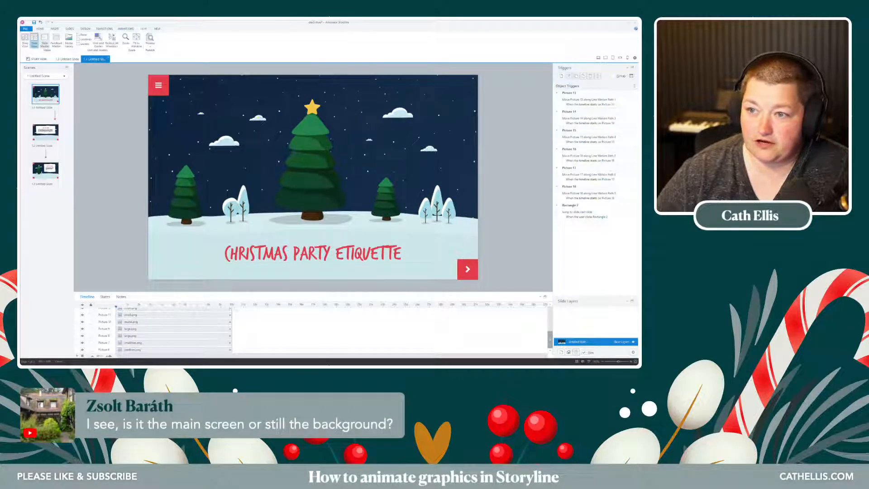
pyautogui.click(45, 42)
pyautogui.click(43, 68)
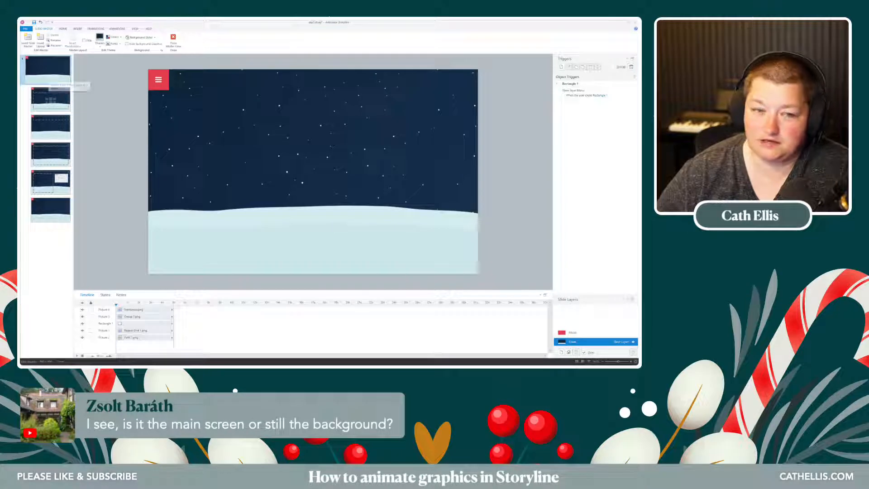
pyautogui.click(313, 147)
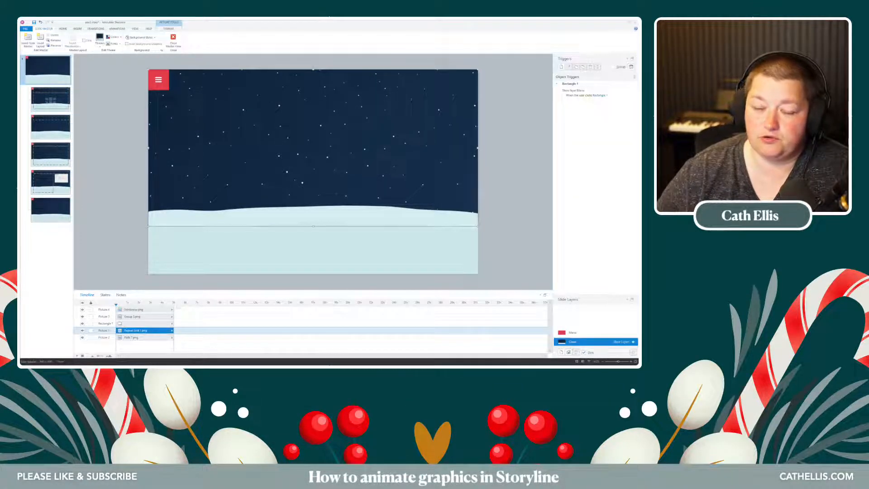
pyautogui.click(313, 219)
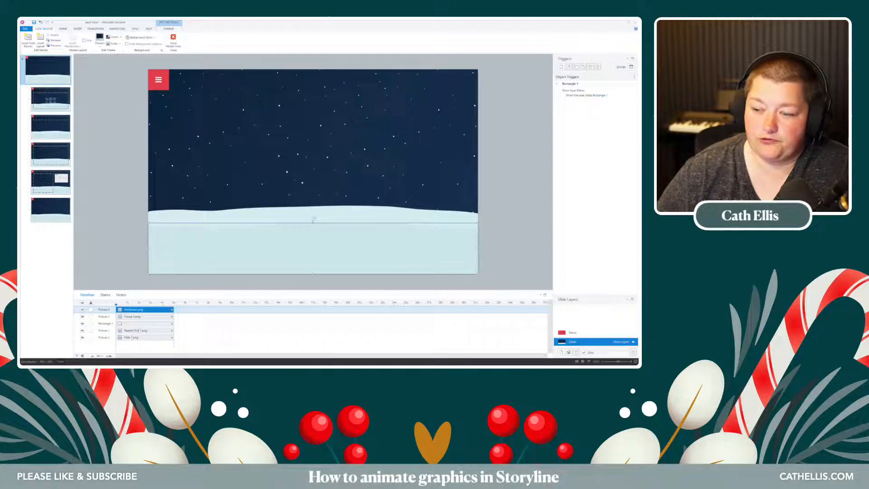
pyautogui.click(313, 215)
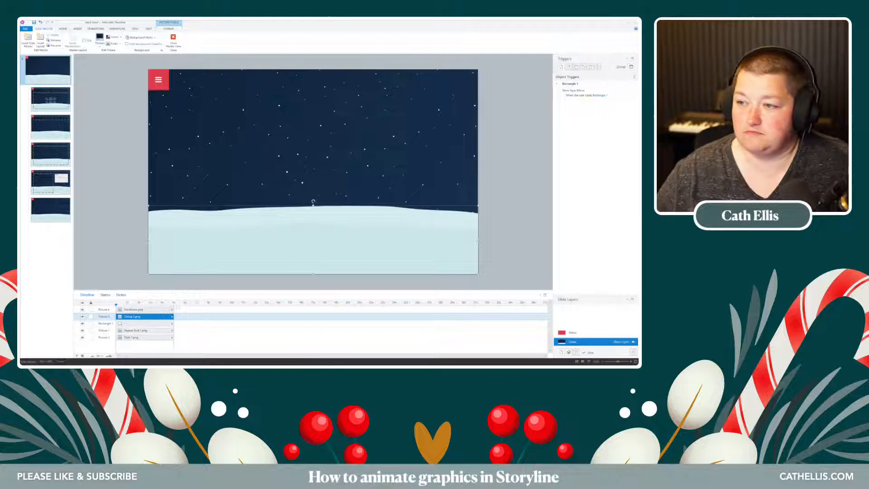
pyautogui.click(140, 323)
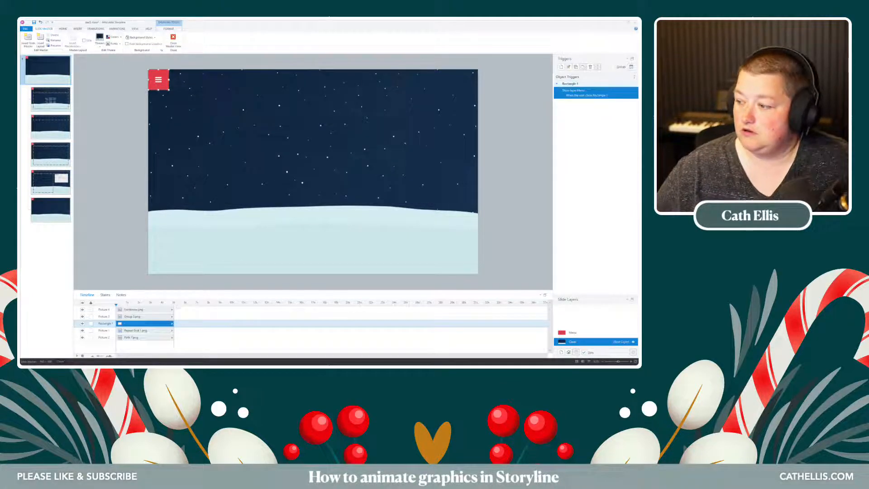
# - Leave the slide master and open the About This Course slide
pyautogui.press('Escape')
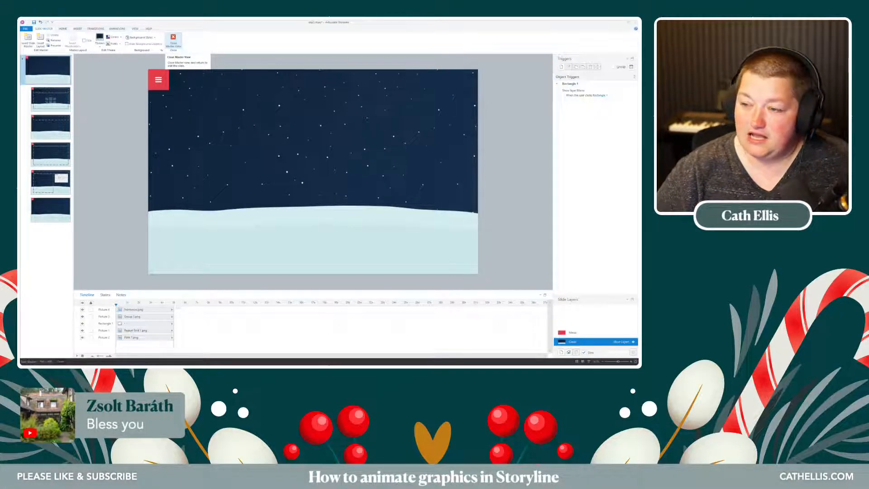
pyautogui.click(173, 40)
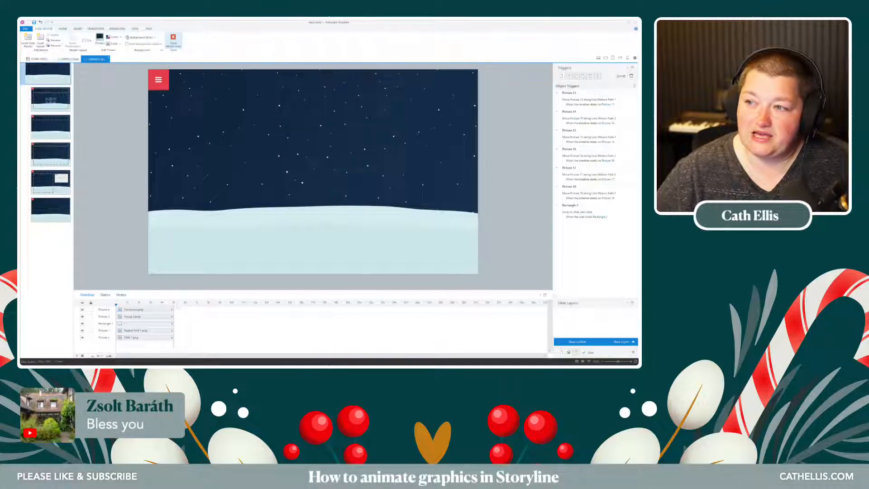
pyautogui.click(45, 132)
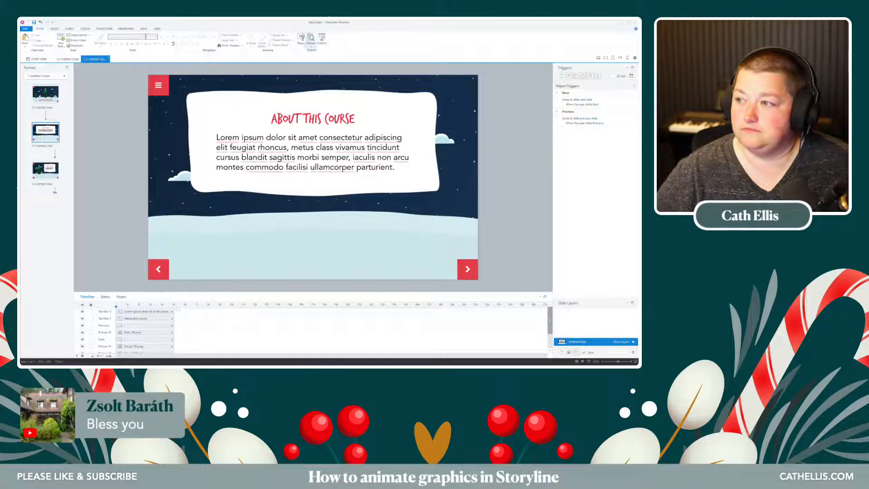
# - Preview the About This Course slide on its own and try its menu button
pyautogui.click(310, 45)
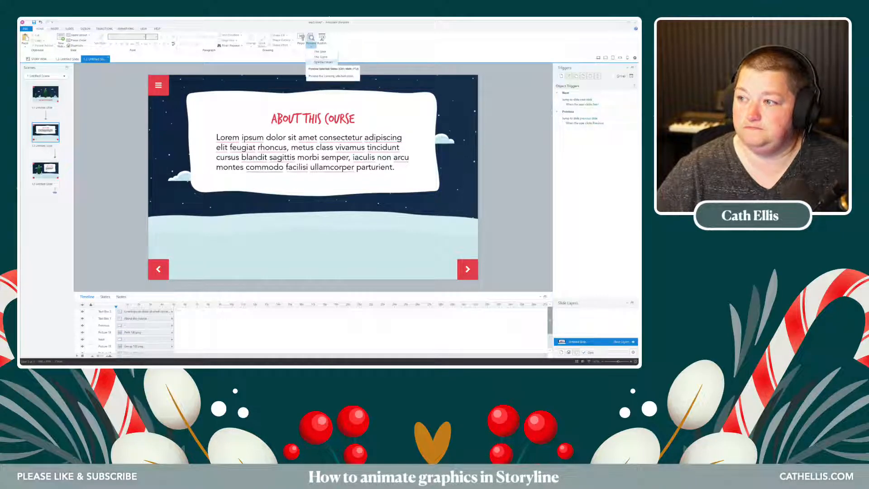
pyautogui.click(323, 62)
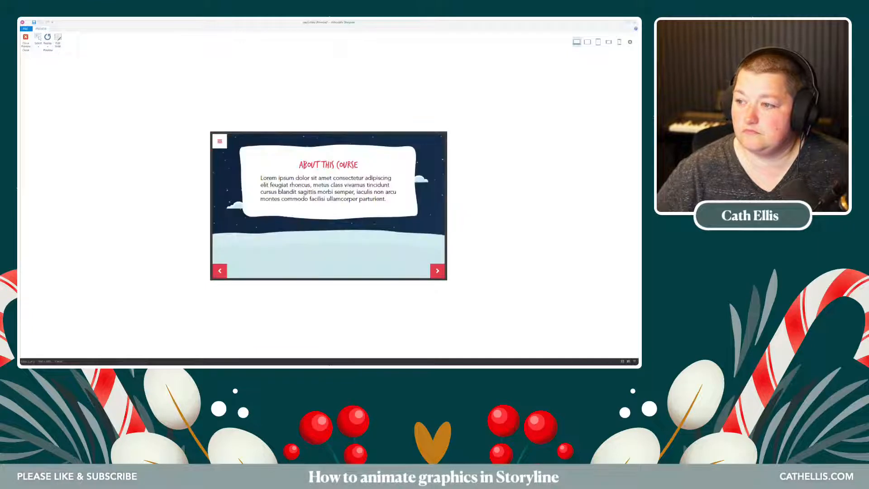
pyautogui.click(219, 141)
pyautogui.click(219, 141)
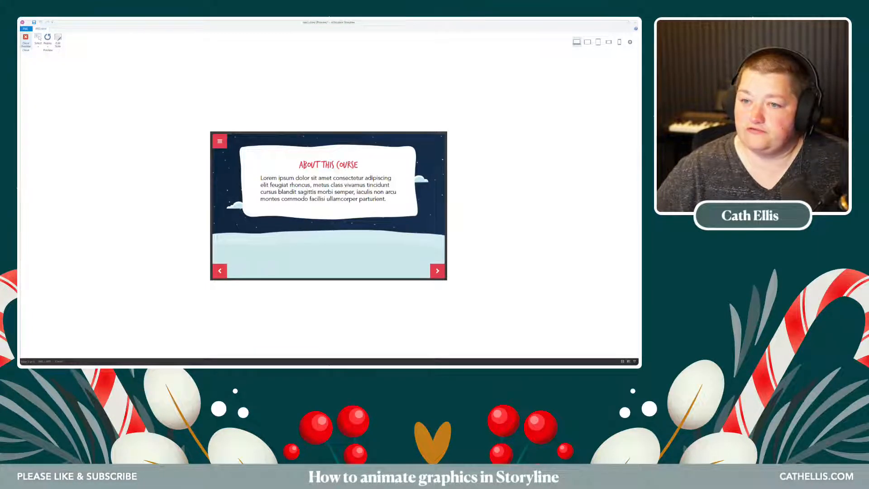
pyautogui.click(26, 40)
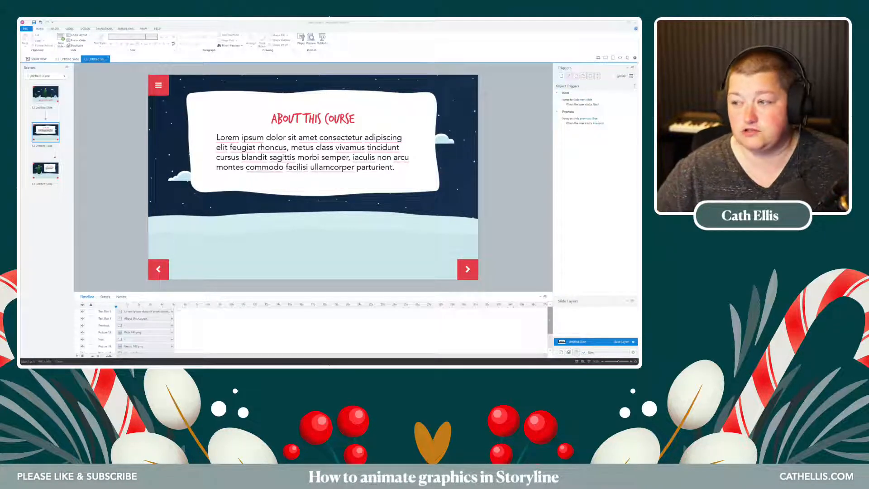
# - Preview the About This Course slide again and try its next-slide button
pyautogui.click(311, 43)
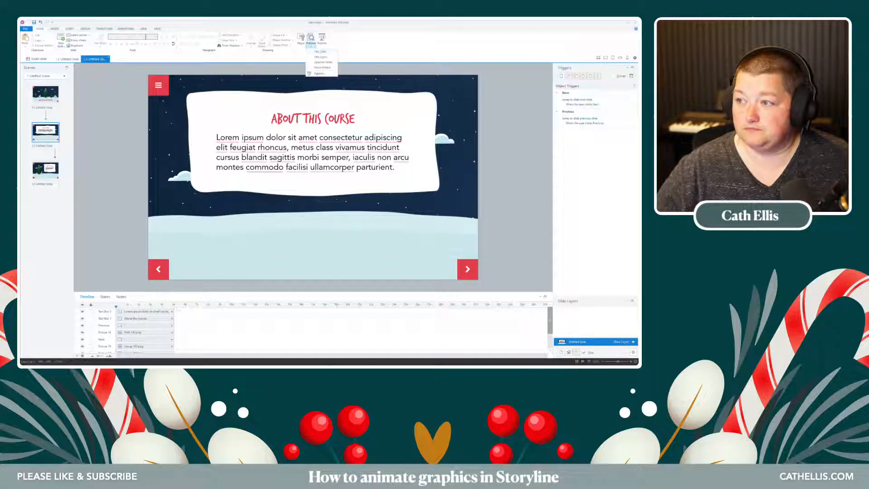
pyautogui.click(319, 62)
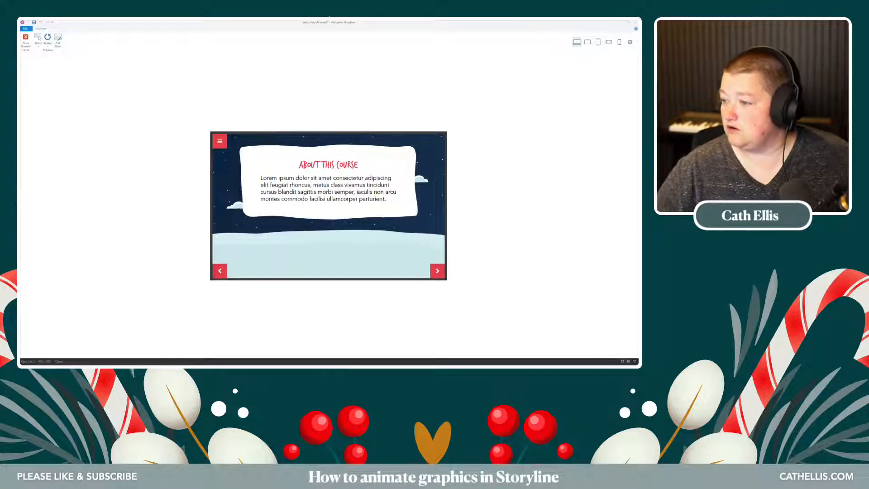
pyautogui.click(437, 270)
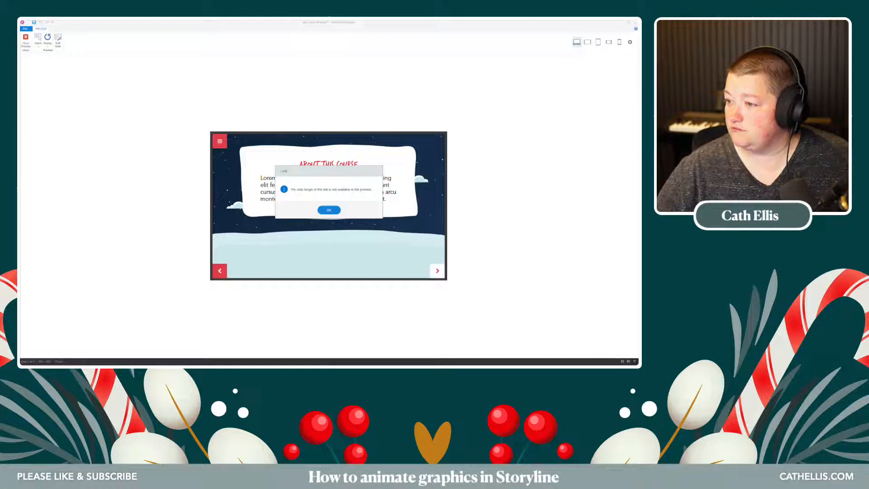
pyautogui.click(329, 209)
pyautogui.click(26, 40)
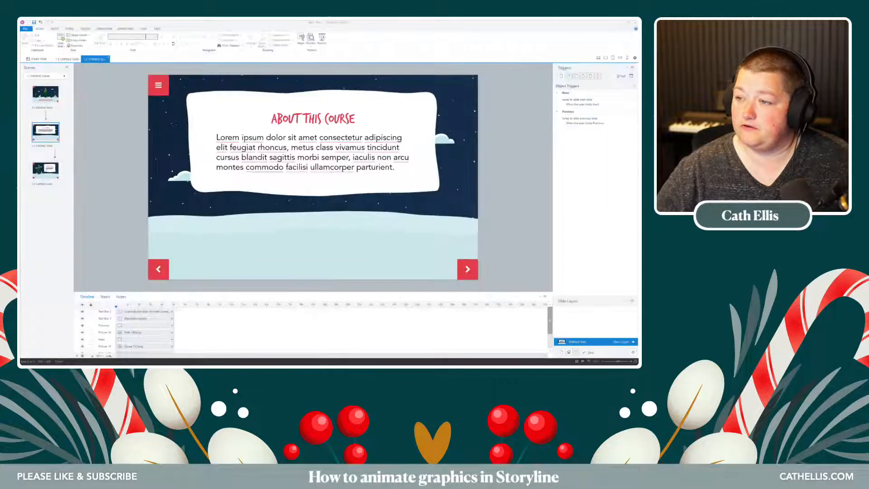
# - Preview the entire project, navigating between the title and About This Course slides, and open and close the menu
pyautogui.click(311, 44)
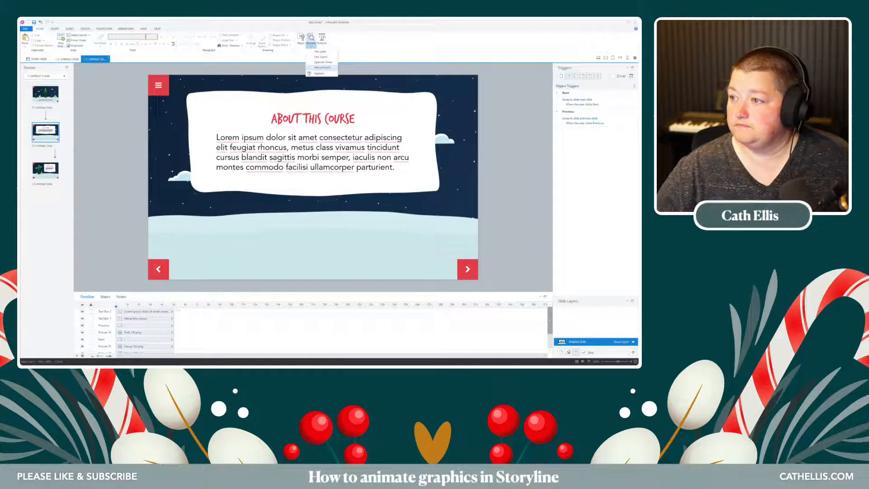
pyautogui.click(323, 62)
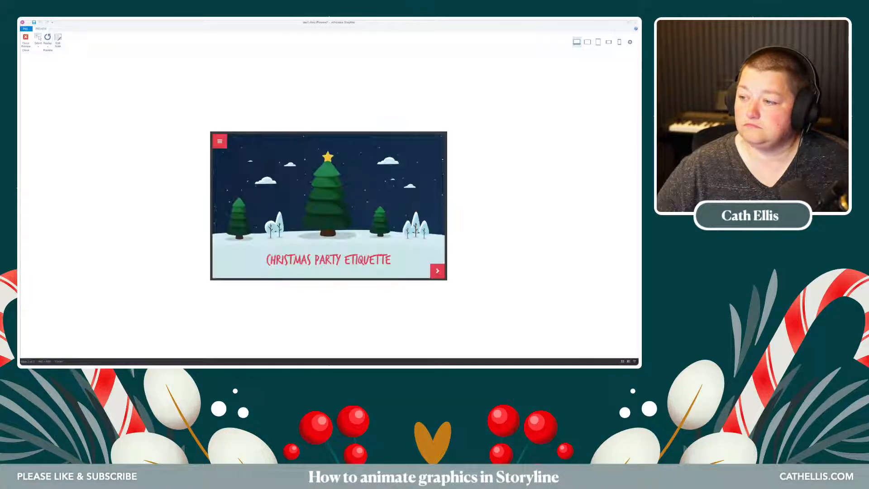
pyautogui.click(437, 270)
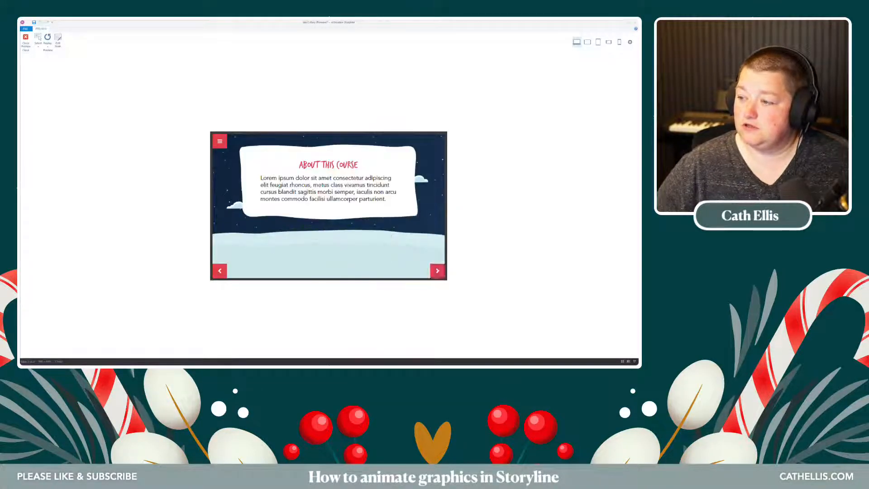
pyautogui.click(220, 271)
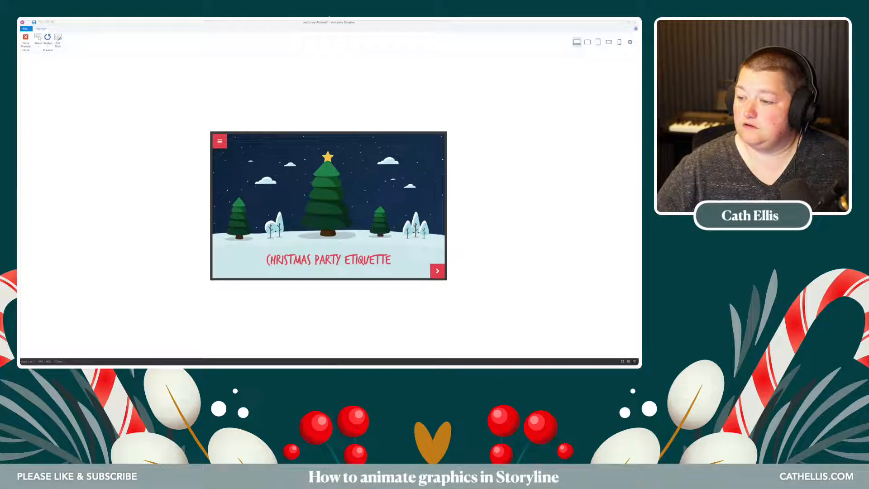
pyautogui.click(437, 271)
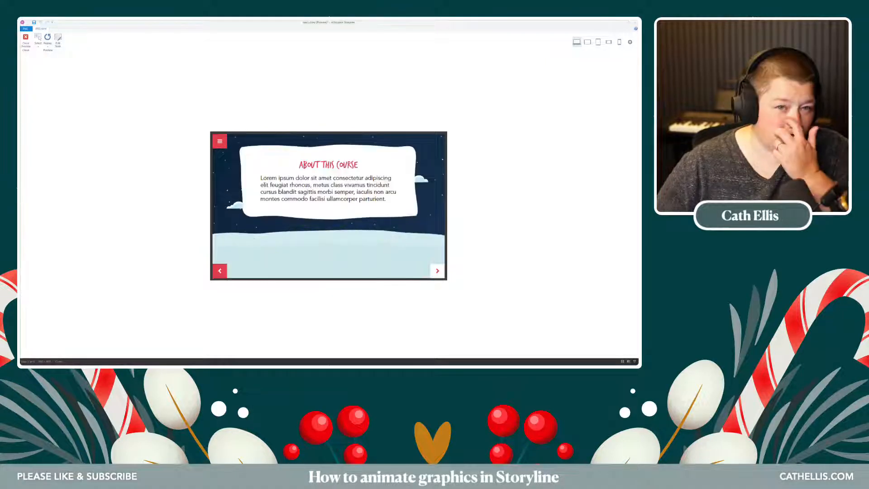
pyautogui.click(220, 141)
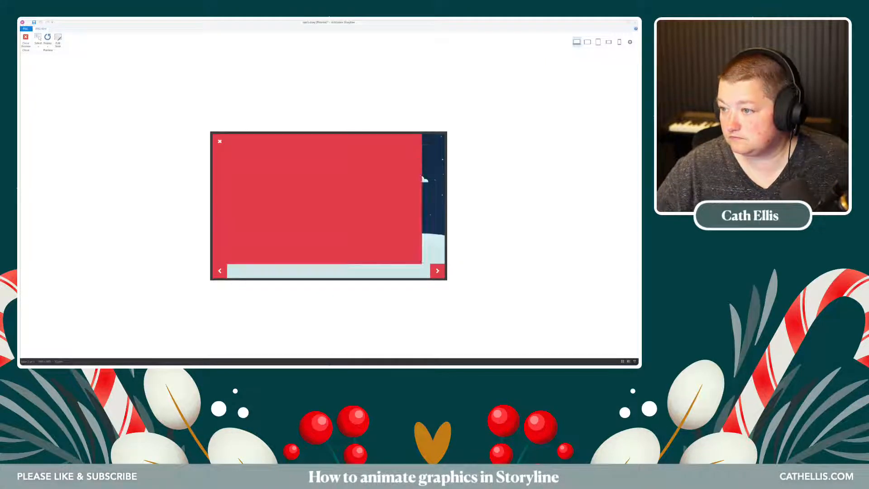
pyautogui.click(220, 142)
pyautogui.click(26, 39)
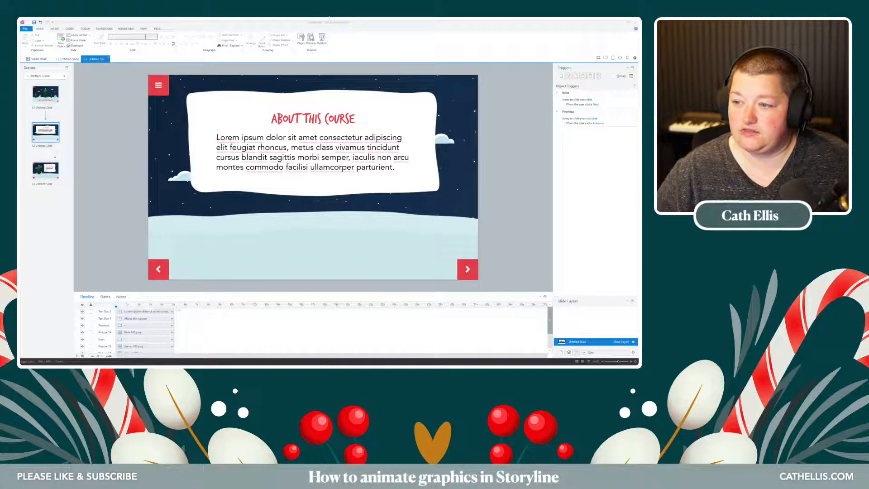
# - Add a line motion path moving the cloud beside the text panel off the slide's left edge, and change the path's duration
pyautogui.click(182, 175)
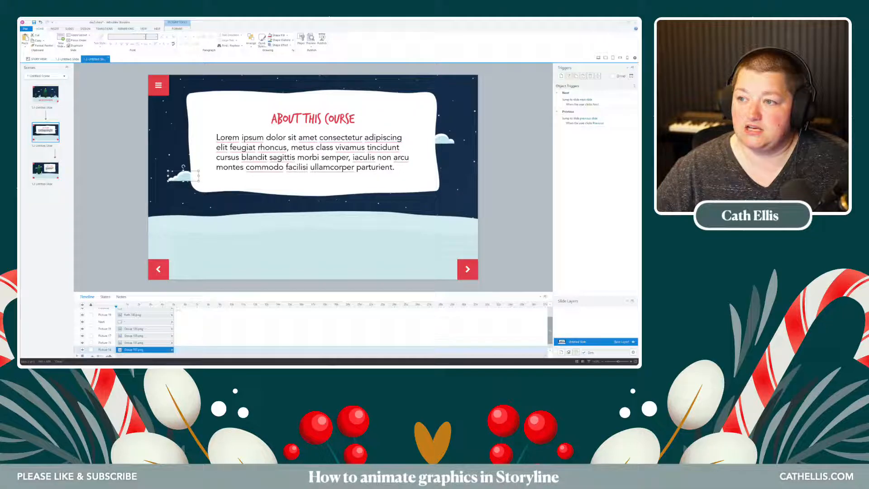
pyautogui.click(55, 29)
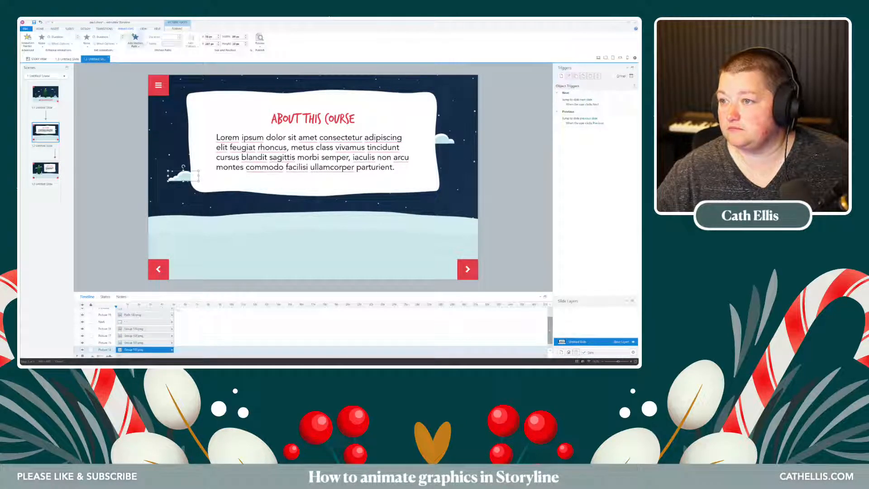
pyautogui.click(135, 39)
pyautogui.click(136, 59)
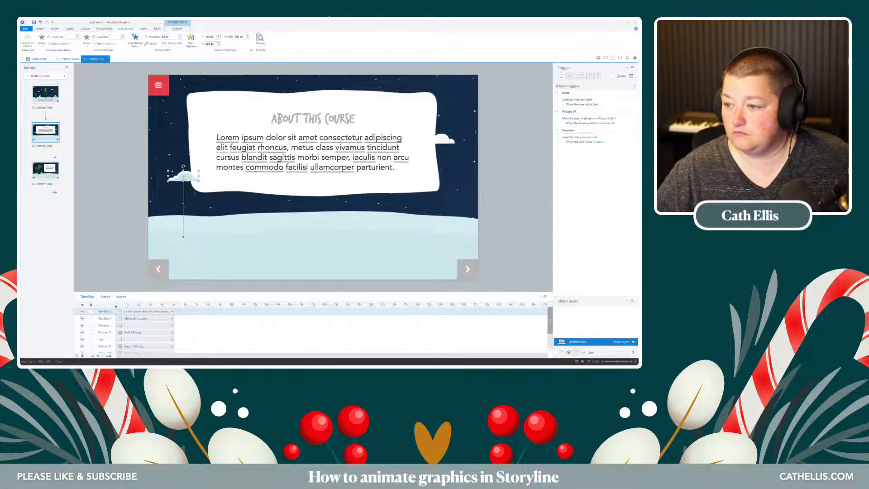
pyautogui.moveTo(183, 176); pyautogui.dragTo(142, 176)
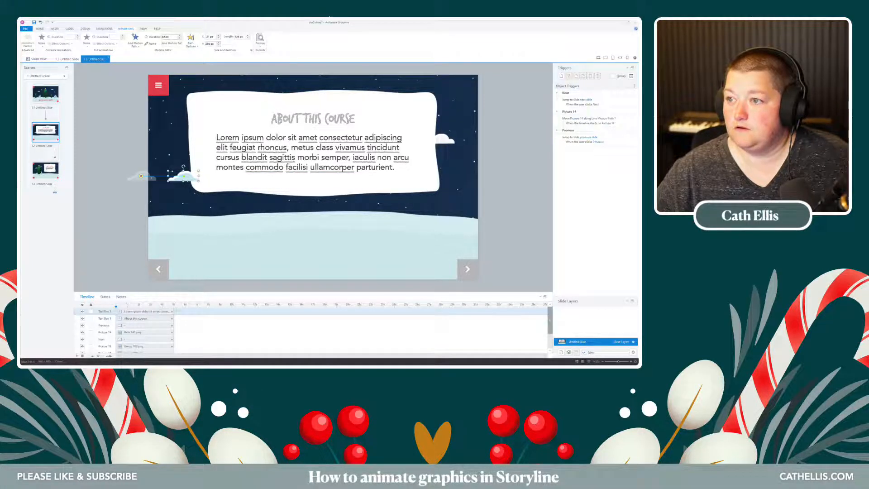
pyautogui.doubleClick(165, 37)
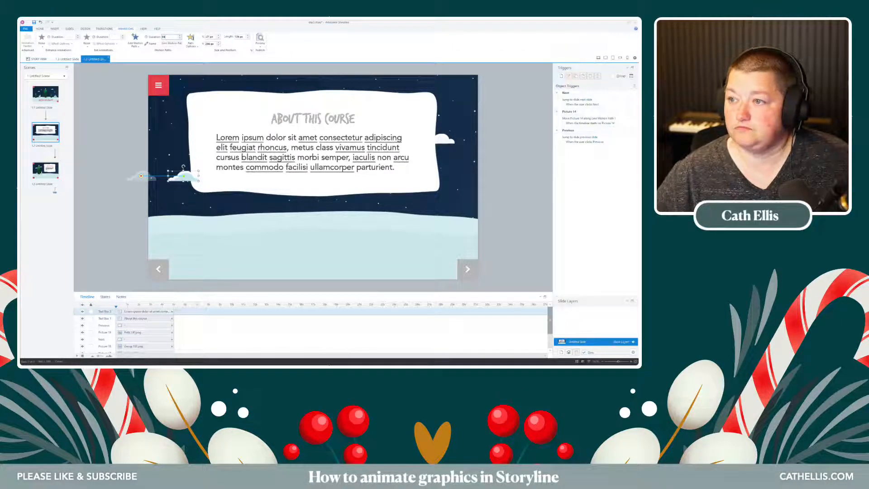
pyautogui.click(111, 113)
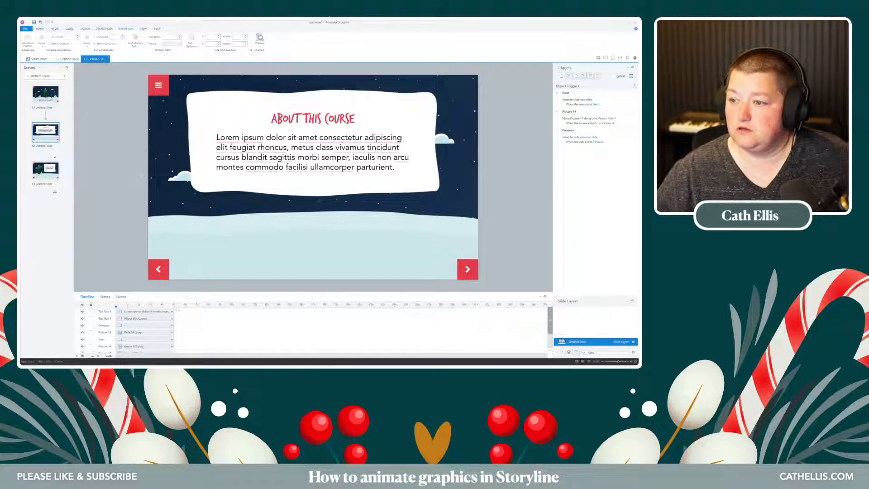
# - Set the easing direction of that cloud's motion path to None
pyautogui.click(589, 121)
pyautogui.click(134, 39)
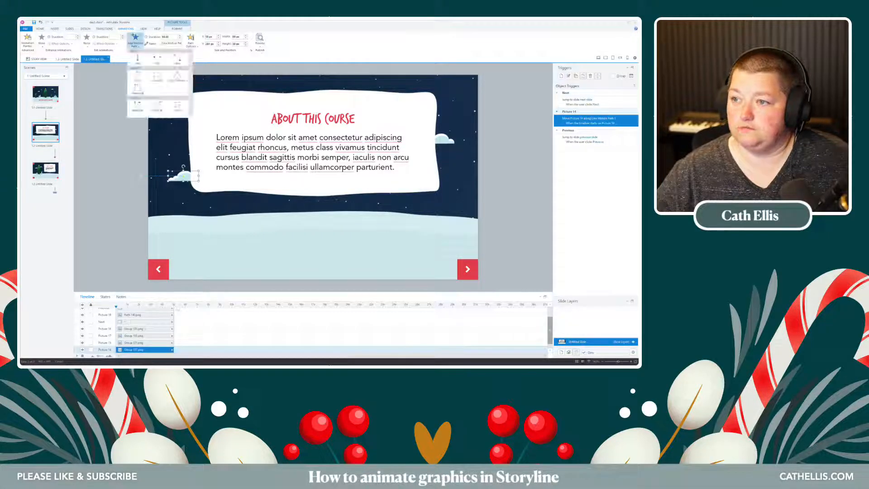
pyautogui.click(190, 40)
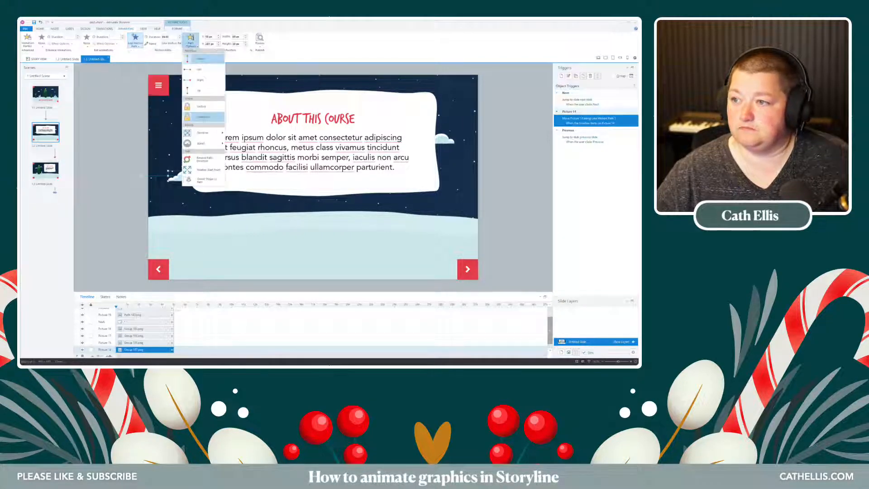
pyautogui.moveTo(199, 143)
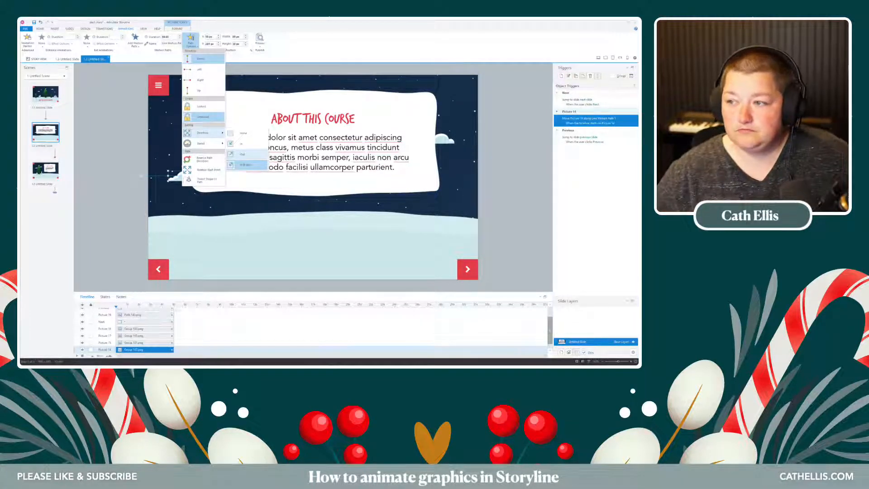
pyautogui.click(243, 133)
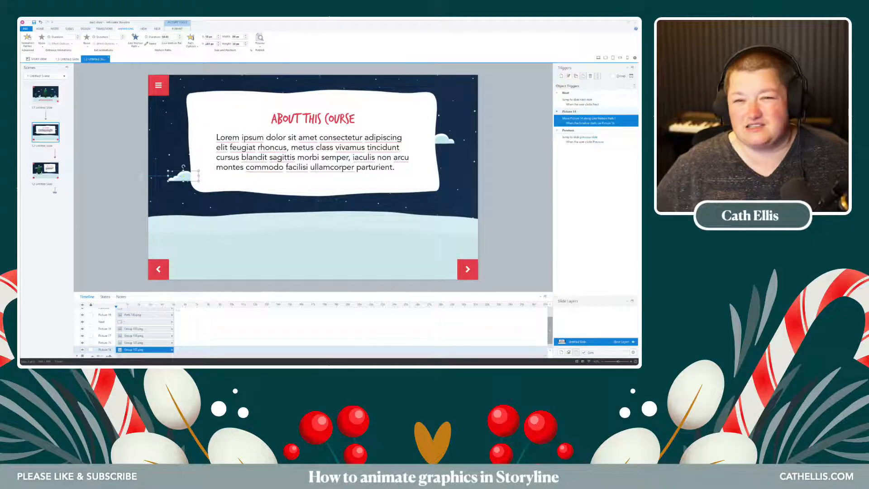
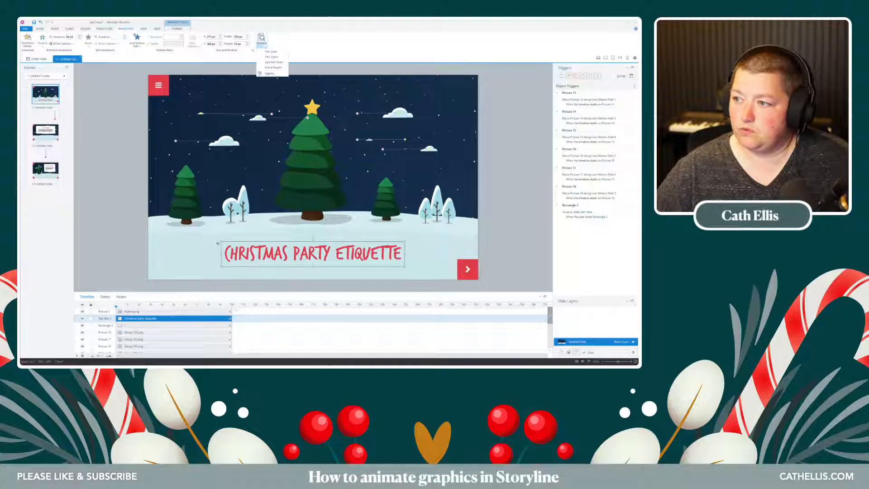
# - Preview the Christmas Party Etiquette title slide and replay its animations
pyautogui.click(269, 64)
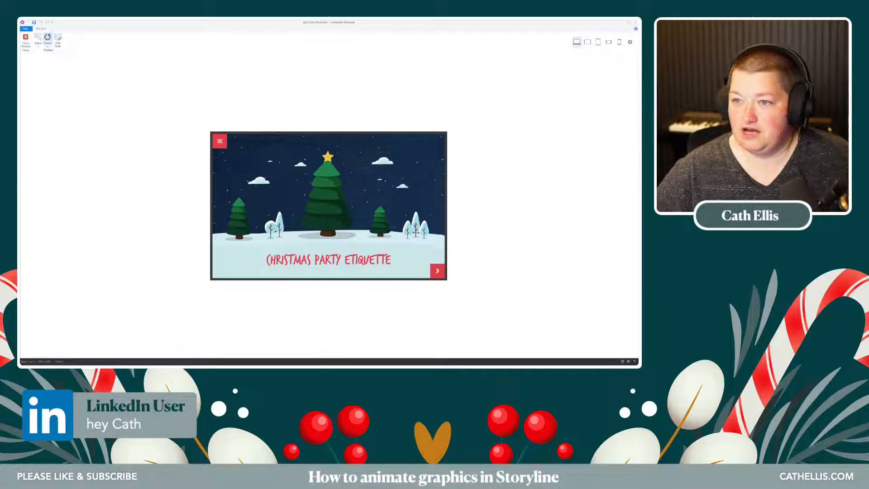
pyautogui.click(47, 38)
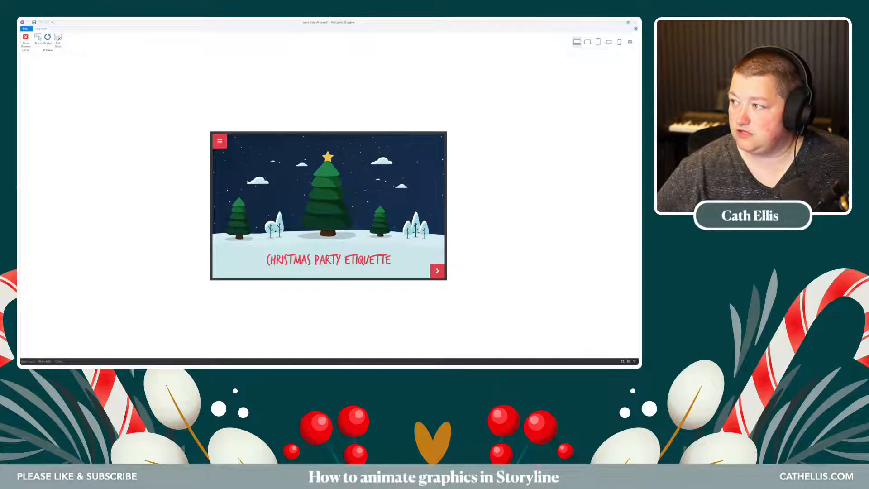
# - Switch to the web browser, search Google for "sony zve10" and open the Sony store's ZV Series result
pyautogui.press('super+Down')
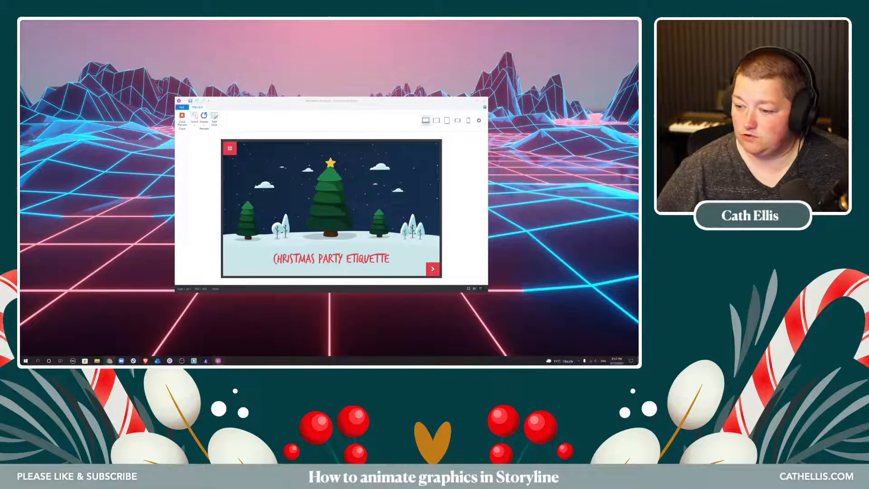
pyautogui.click(109, 361)
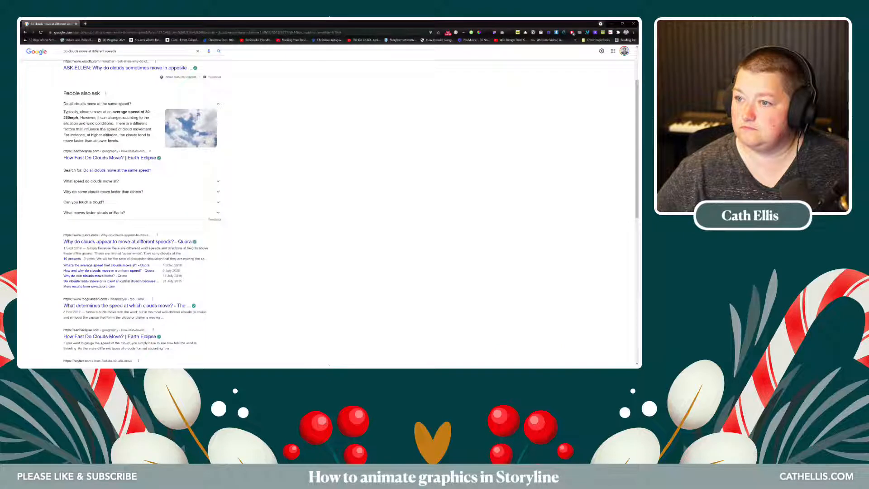
pyautogui.hotkey('ctrl', 'a')
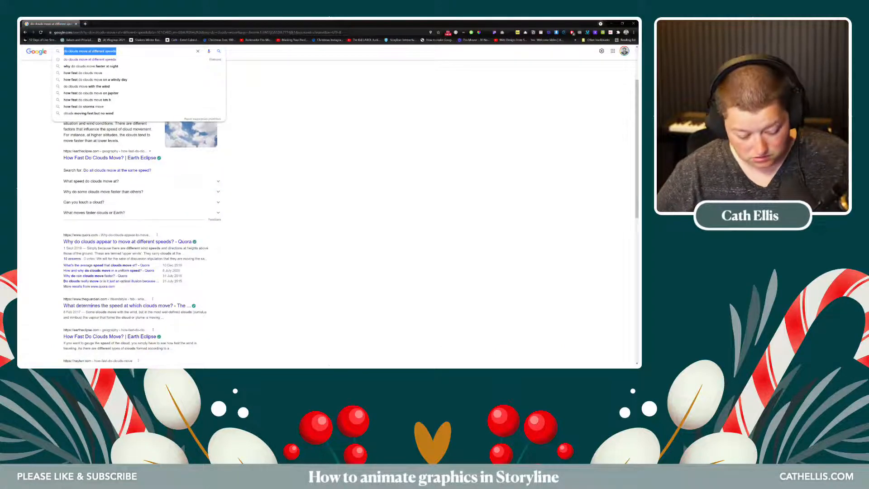
pyautogui.write('sony')
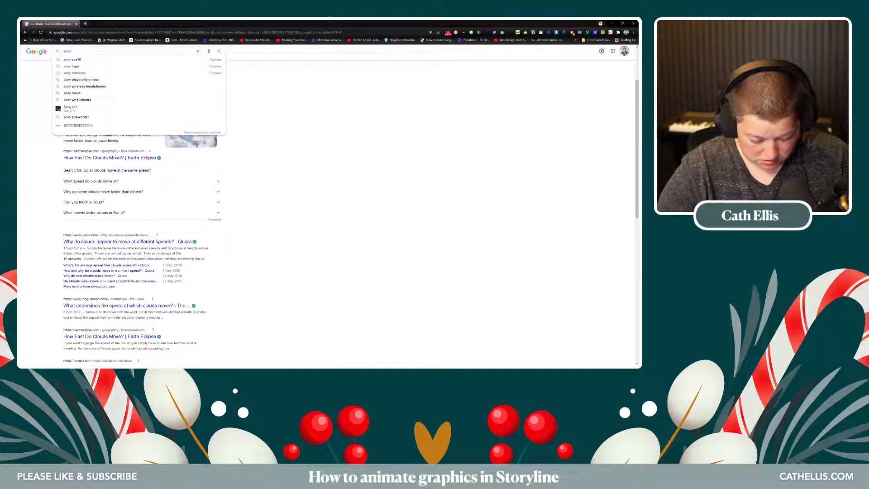
pyautogui.write(' zve10')
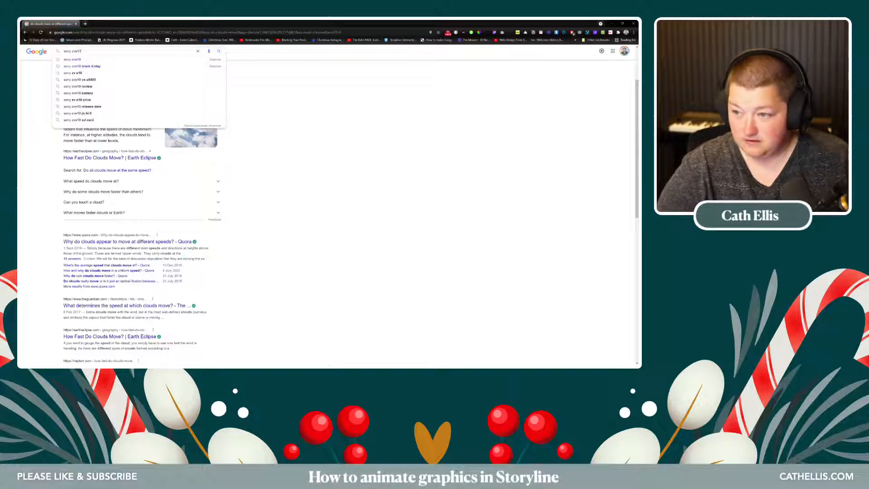
pyautogui.press('Return')
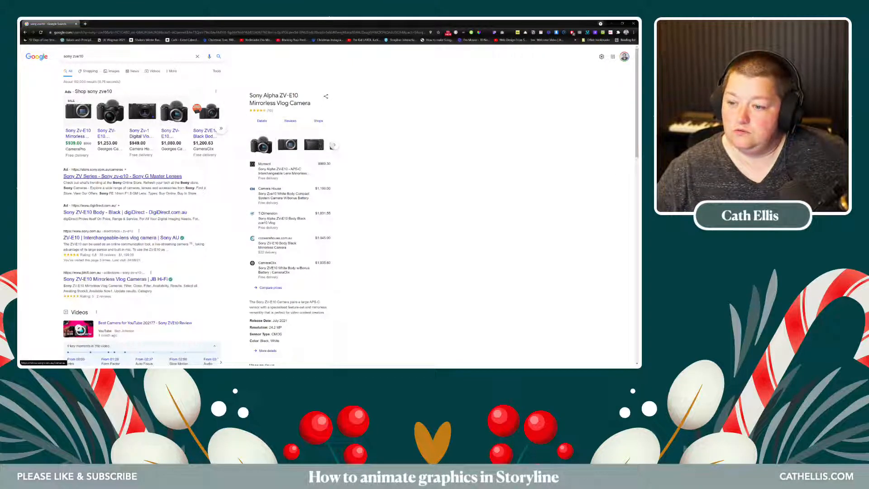
pyautogui.click(123, 176)
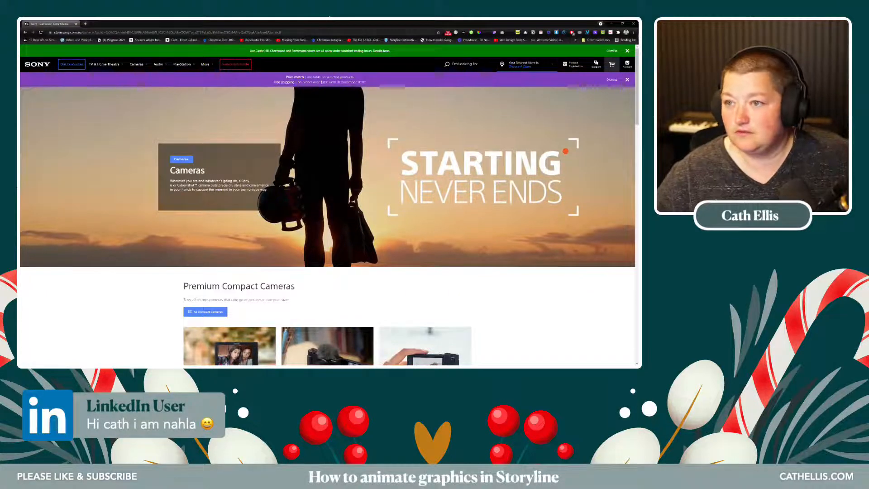
# - Switch back to Storyline, replay the title slide's preview, and preview the title slide again from the editor
pyautogui.click(109, 361)
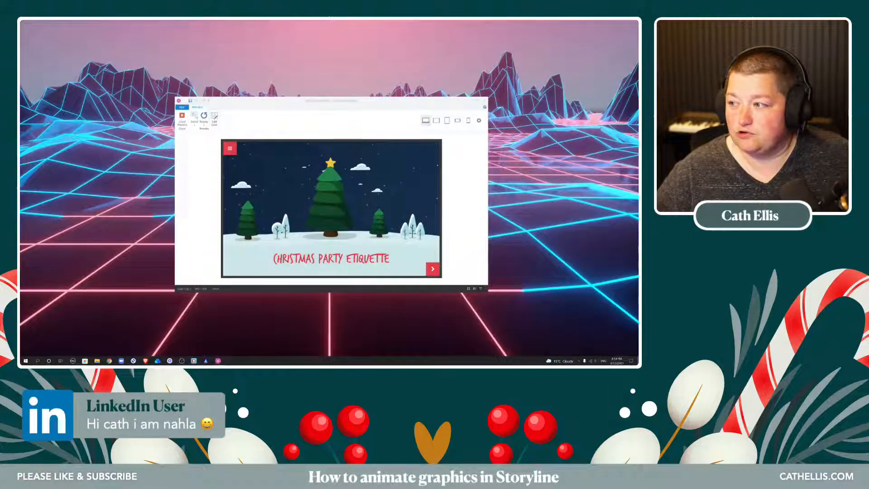
pyautogui.press('super+Up')
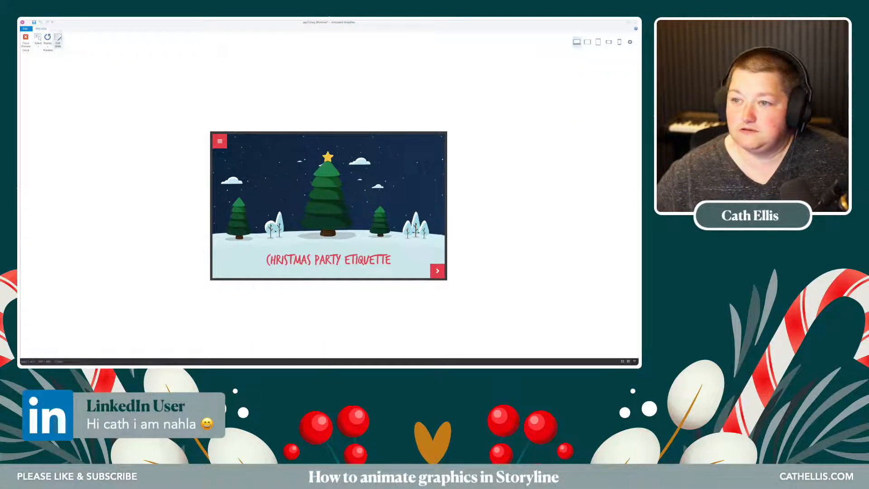
pyautogui.click(48, 38)
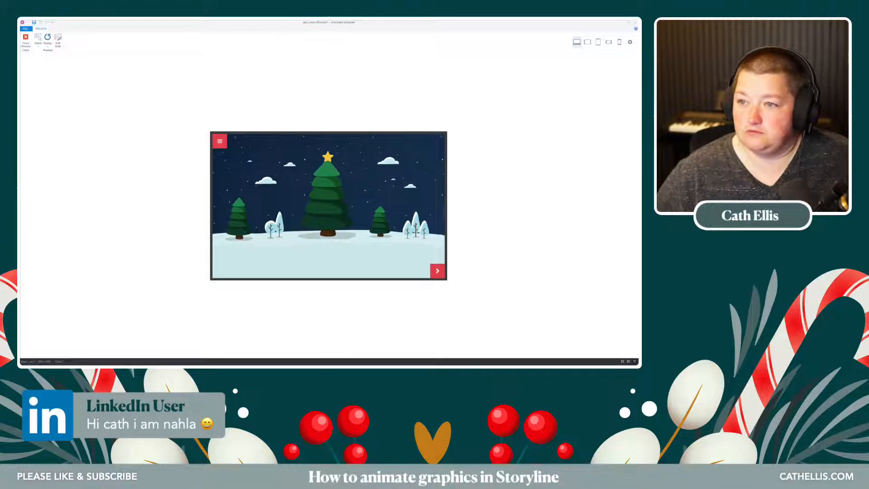
pyautogui.click(25, 38)
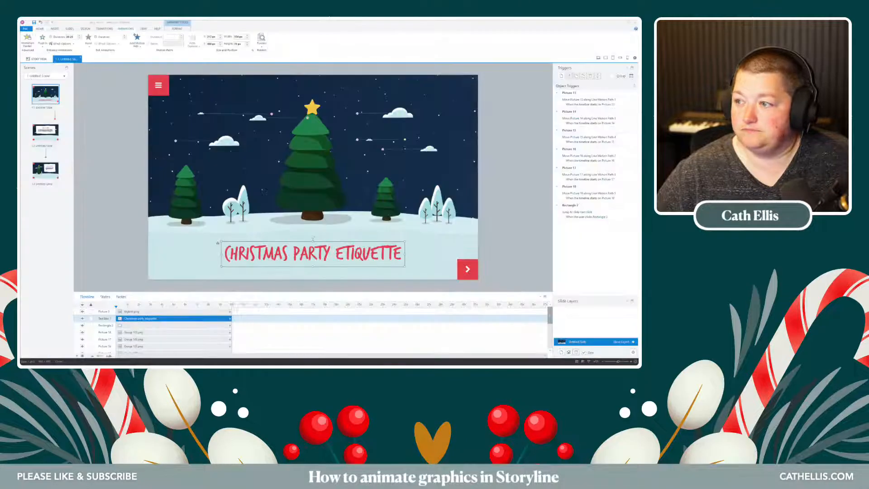
pyautogui.click(261, 44)
pyautogui.click(270, 52)
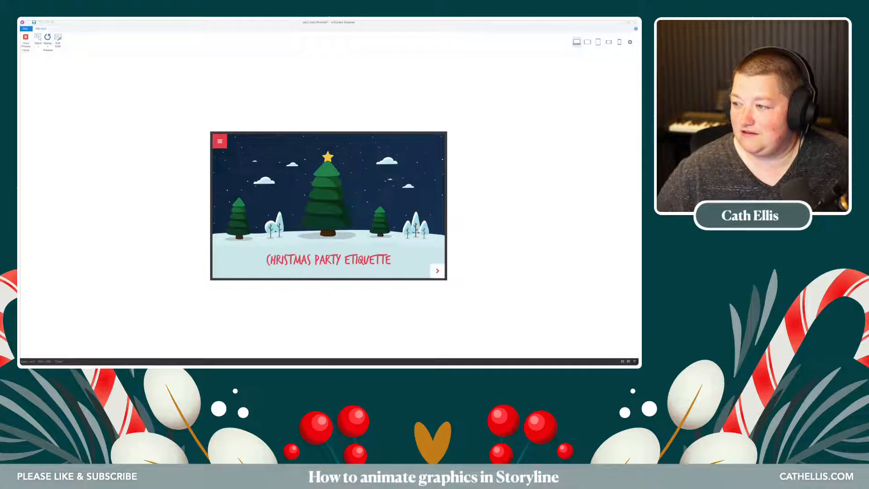
pyautogui.click(329, 210)
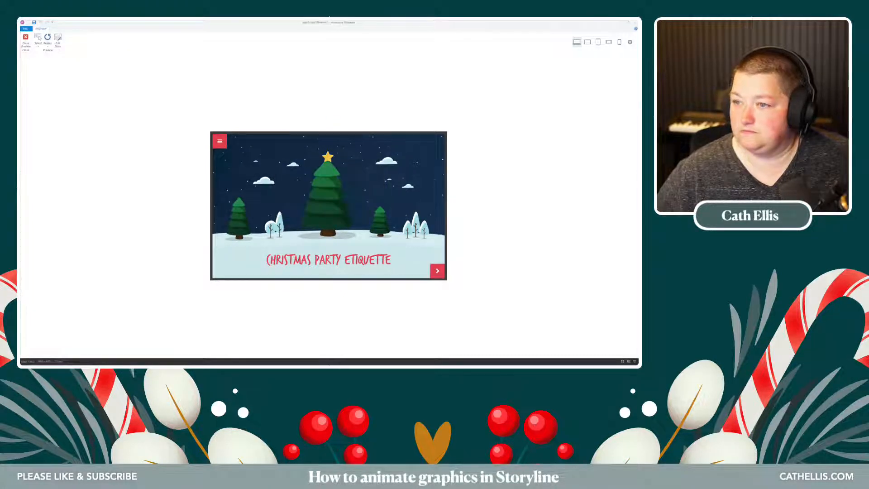
pyautogui.click(26, 41)
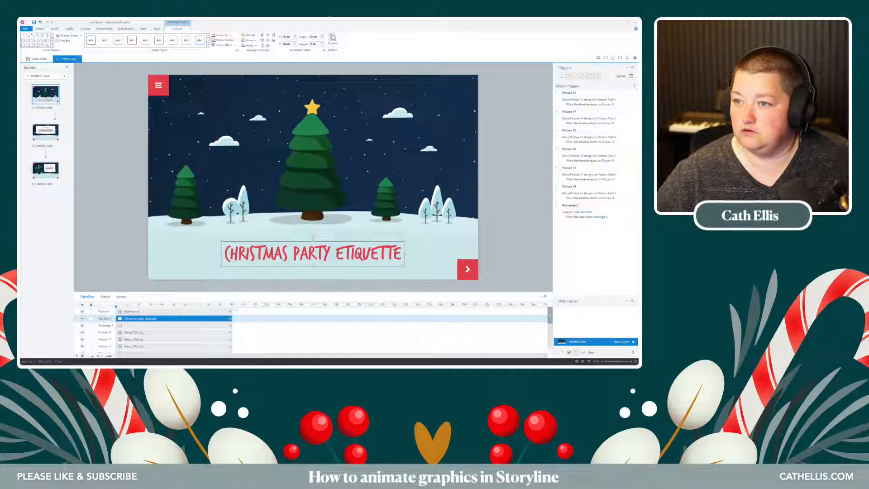
# - Open the slide master and display the red menu layer of the main master slide
pyautogui.click(143, 29)
pyautogui.click(43, 42)
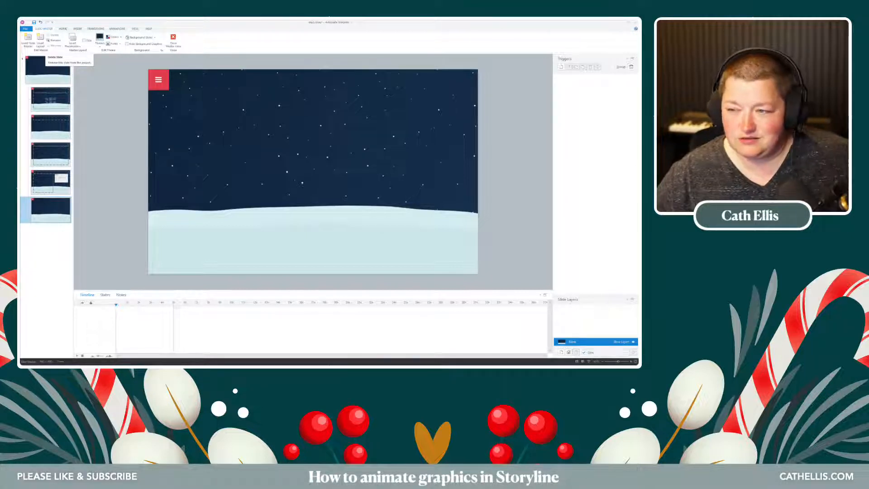
pyautogui.click(47, 70)
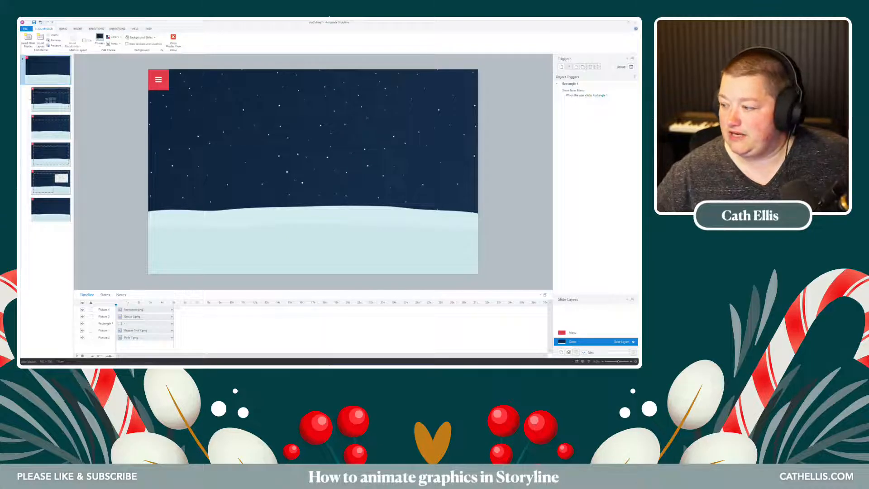
pyautogui.click(583, 332)
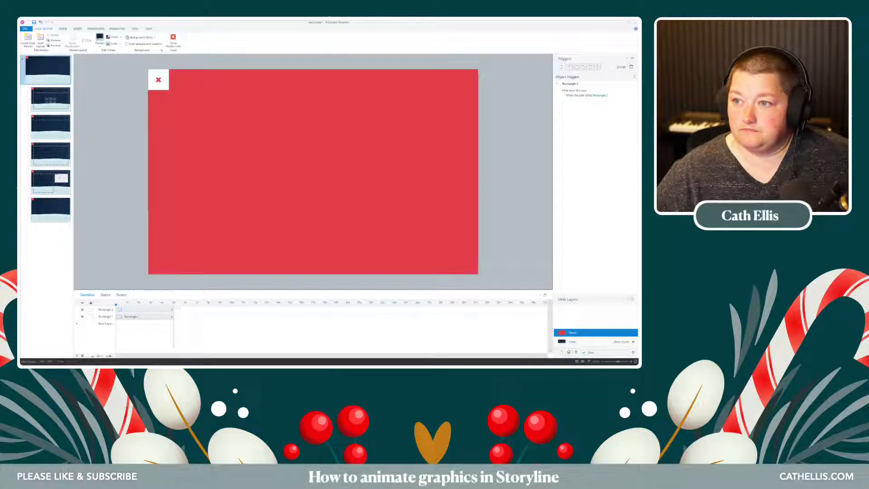
# - Insert a text box reading "Home" outside the slide's left edge on the menu layer
pyautogui.click(78, 28)
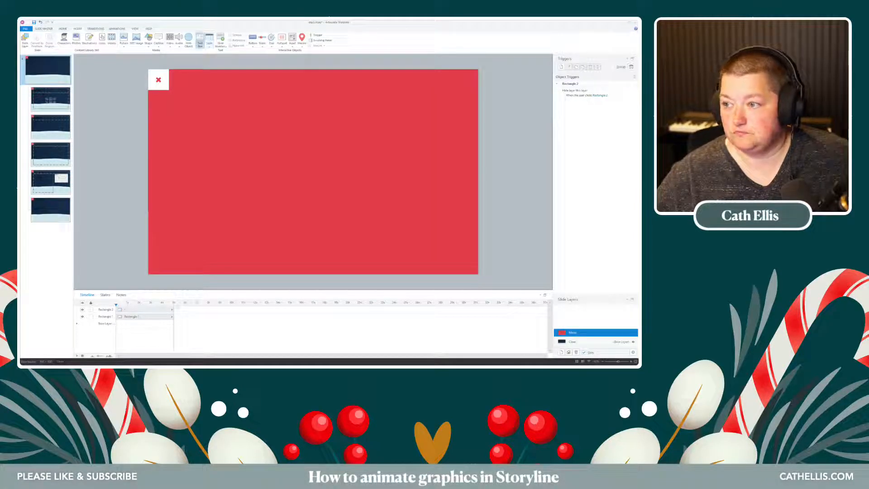
pyautogui.click(199, 40)
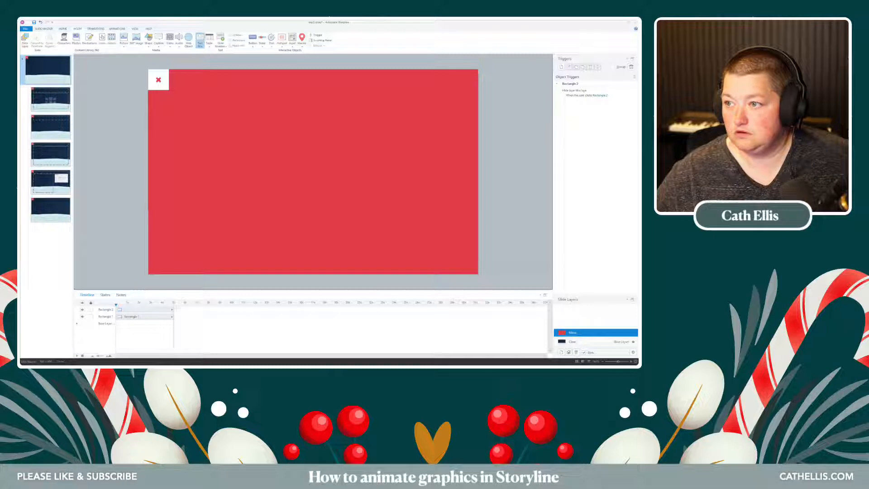
pyautogui.click(122, 151)
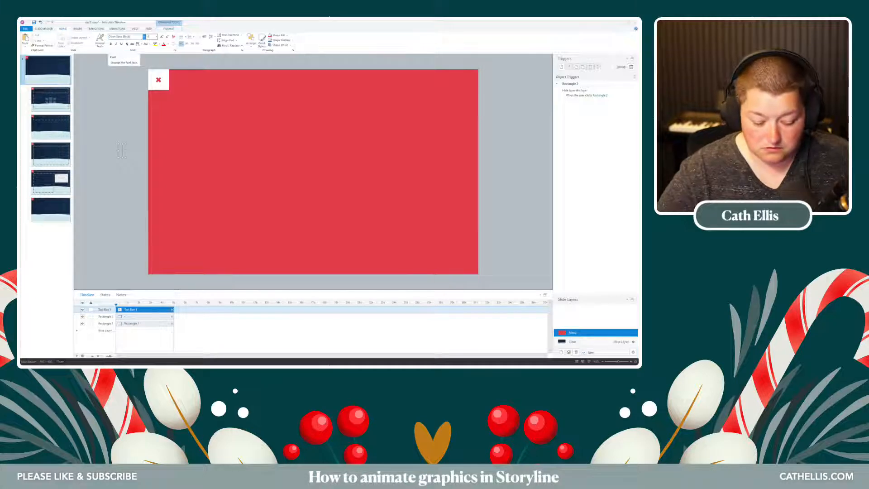
pyautogui.write('Home')
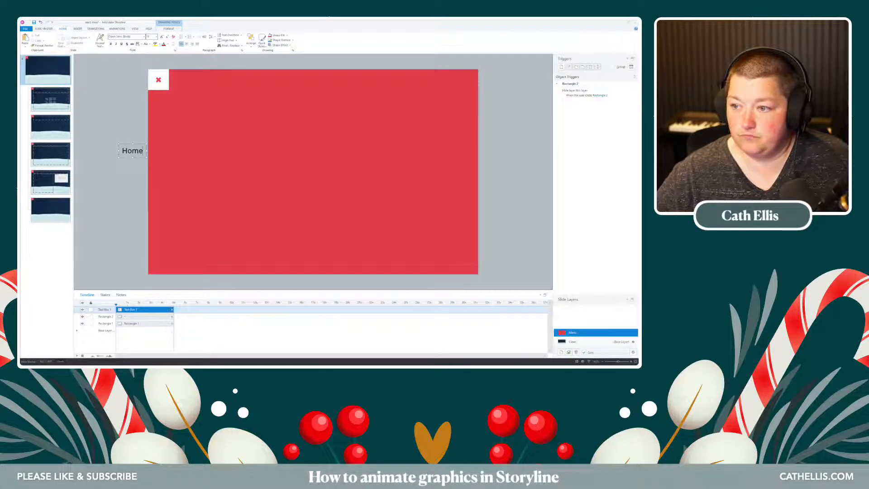
# - Format the Home text in the course's handwritten-style font, coloured white, at a larger font size
pyautogui.click(143, 36)
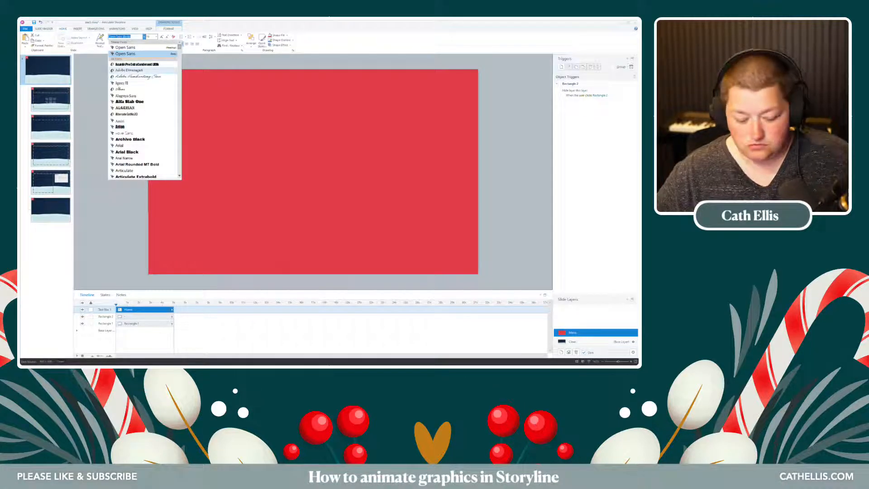
pyautogui.write('Trajan Pro')
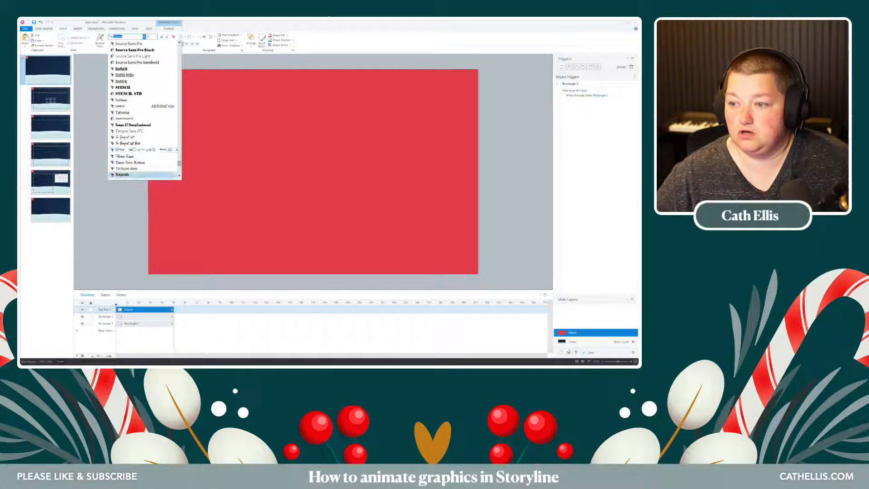
pyautogui.press('Return')
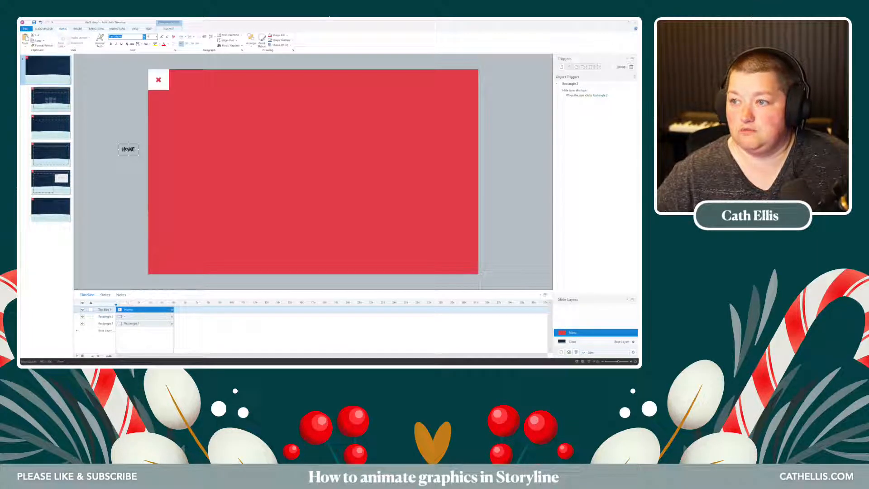
pyautogui.click(168, 44)
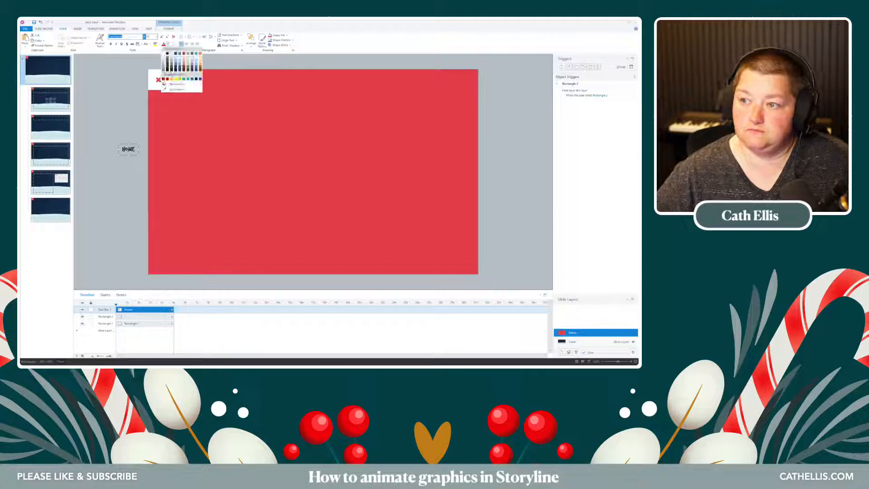
pyautogui.click(164, 54)
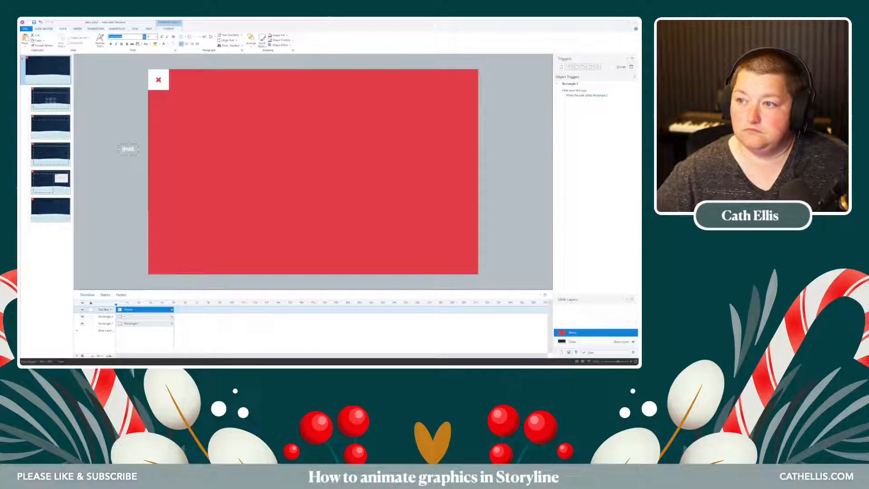
pyautogui.click(156, 37)
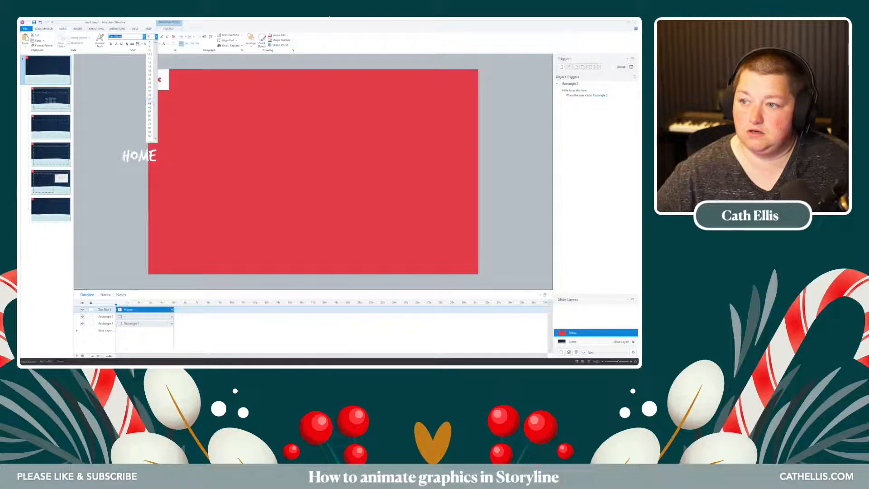
pyautogui.click(150, 103)
pyautogui.press('Escape')
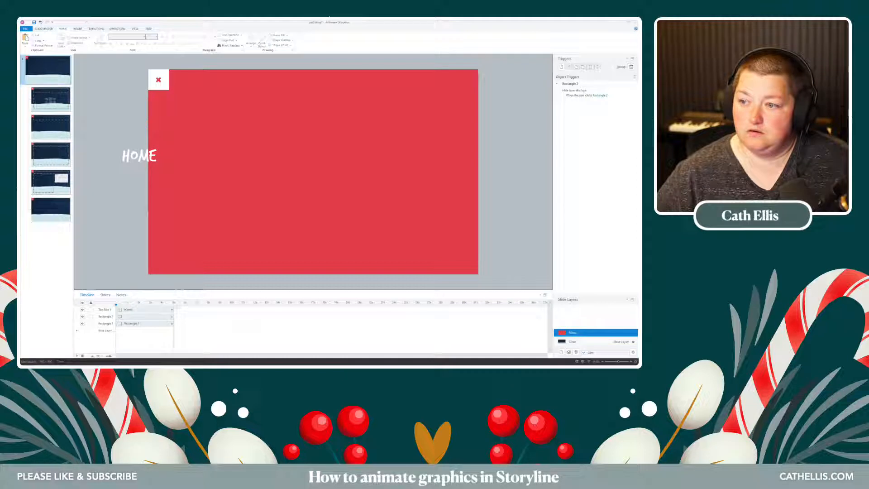
# - Move the Home text box to the horizontal centre of the red menu's upper part
pyautogui.click(137, 156)
pyautogui.moveTo(129, 143); pyautogui.dragTo(304, 110)
pyautogui.press('Escape')
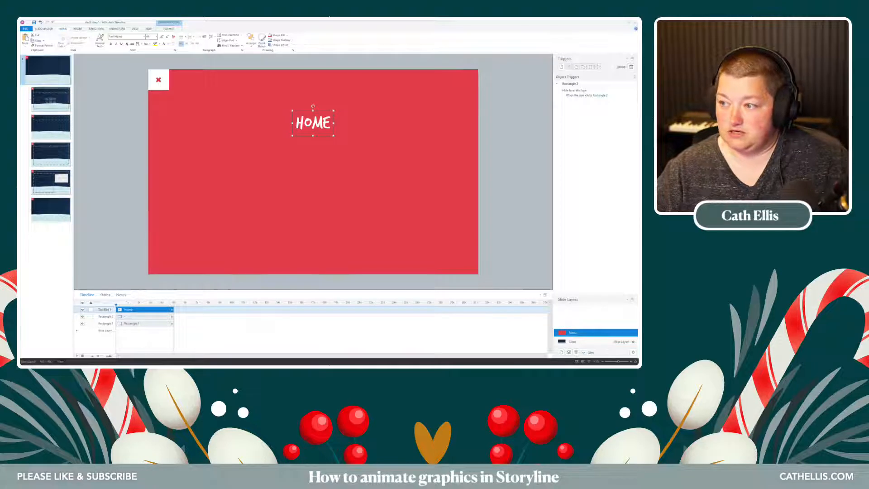
pyautogui.moveTo(312, 123); pyautogui.dragTo(313, 148)
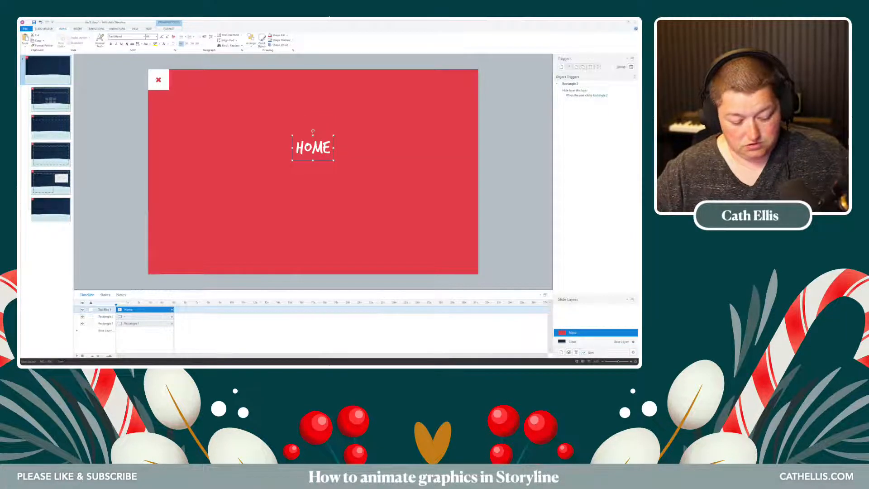
pyautogui.hotkey('ctrl', 'z')
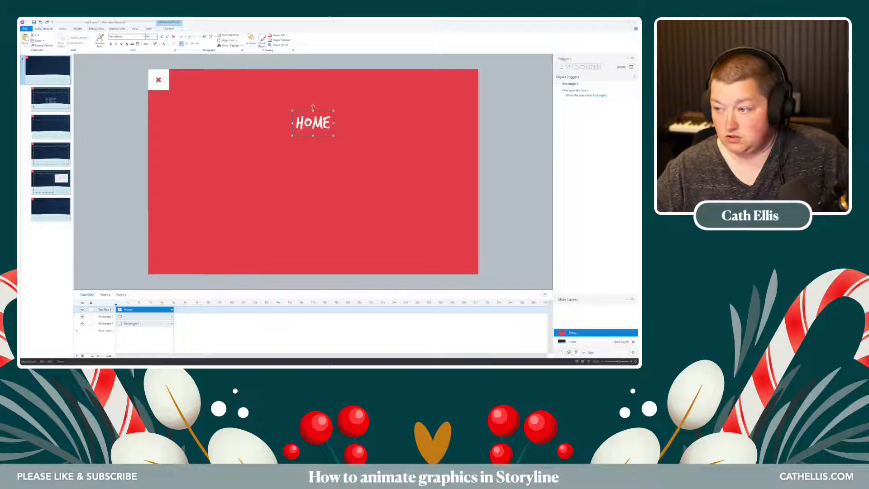
# - Duplicate the Home text box directly below the original and change the copy's text to "ABOUT THIS COURSE"
pyautogui.hotkey('ctrl', 'd')
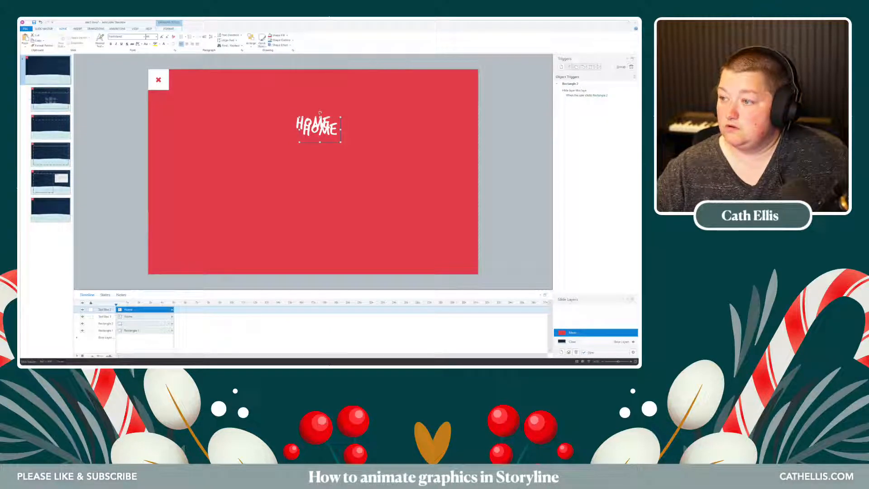
pyautogui.moveTo(319, 129); pyautogui.dragTo(313, 151)
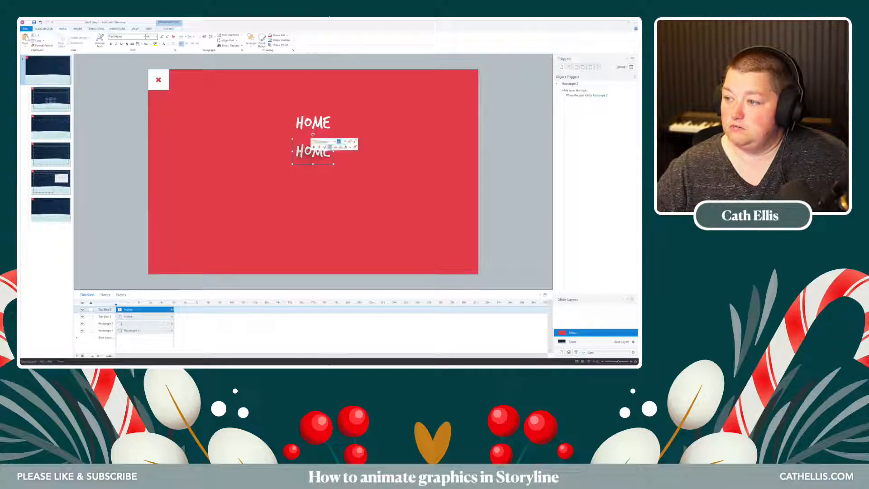
pyautogui.write('ABOUT')
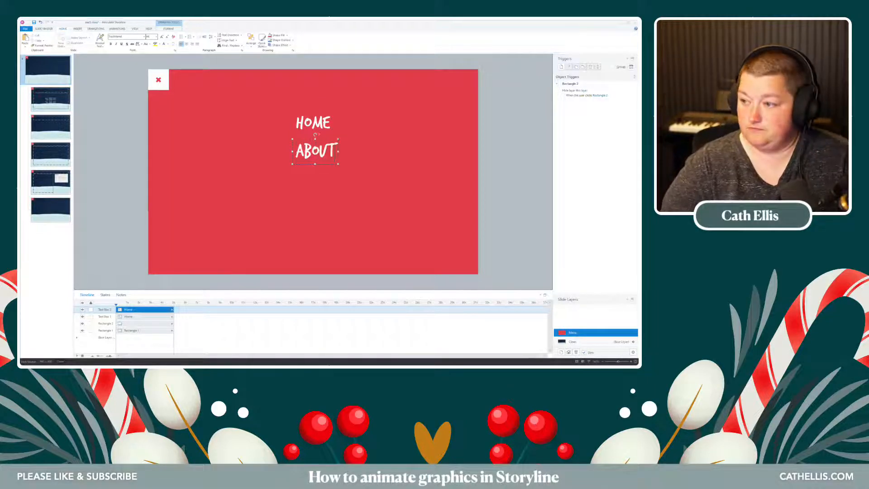
pyautogui.write(' THIS COURSE')
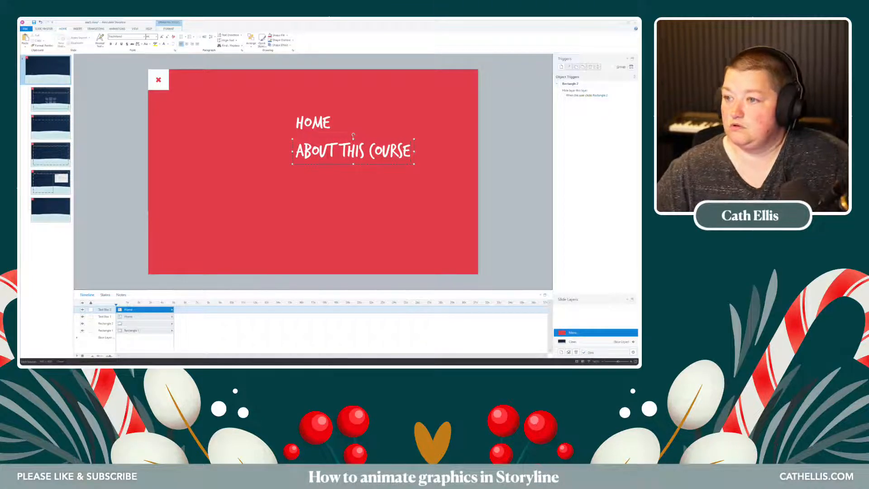
# - Center the "ABOUT THIS COURSE" text box horizontally on the menu, directly beneath the Home text
pyautogui.press('Escape')
pyautogui.click(321, 140)
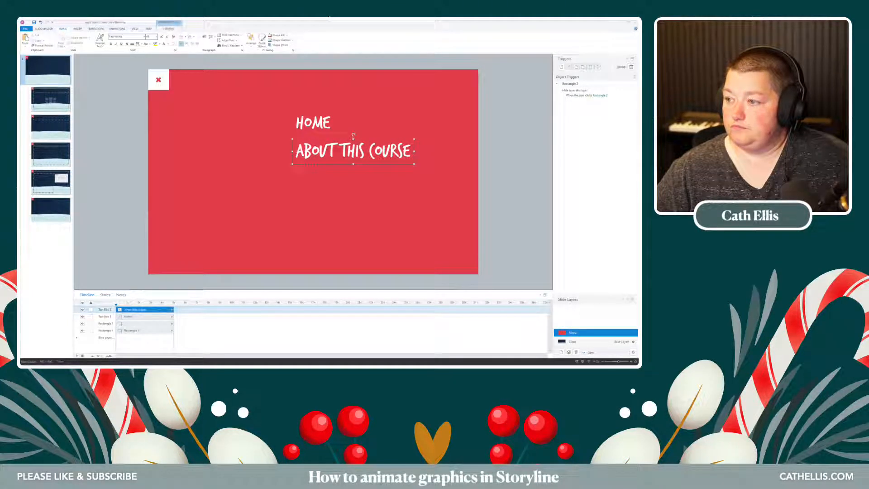
pyautogui.moveTo(321, 140); pyautogui.dragTo(281, 140)
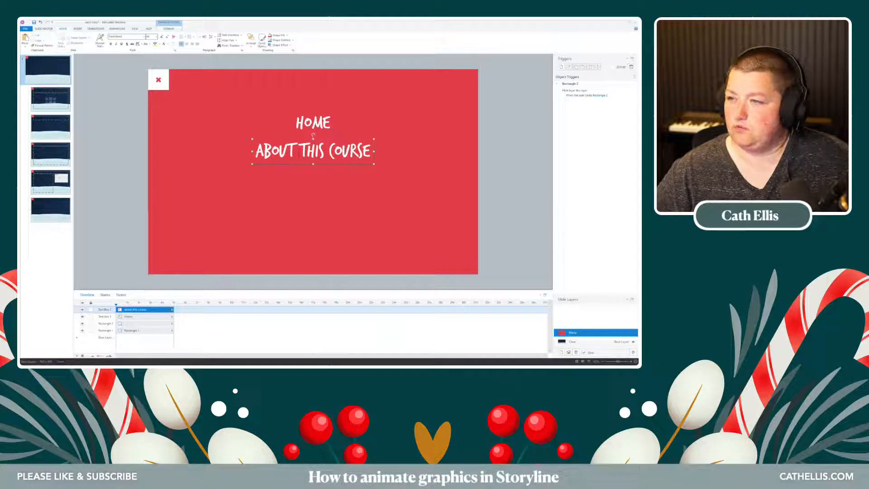
# - Leave the slide master and change the card heading on the third slide to "WRAP UP"
pyautogui.click(44, 29)
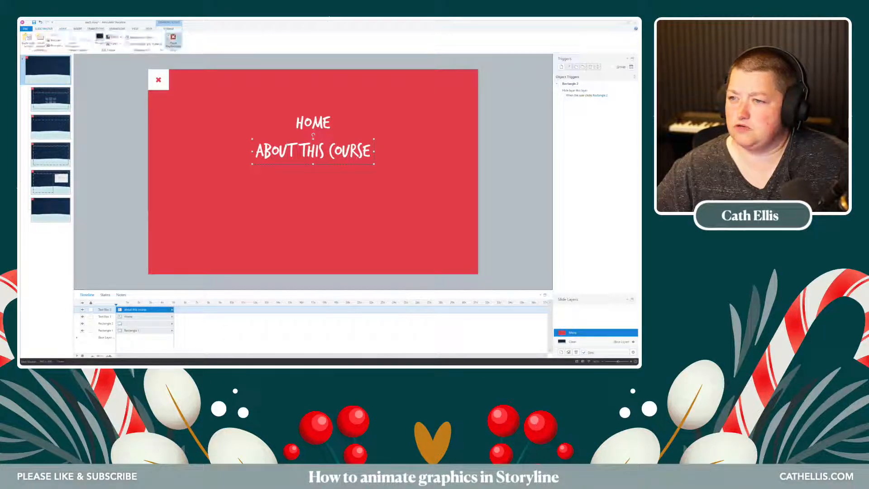
pyautogui.click(173, 40)
pyautogui.click(46, 132)
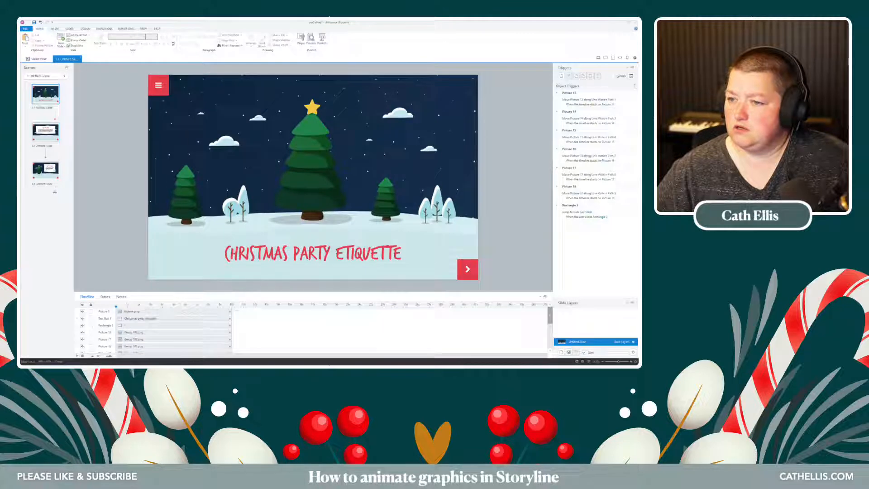
pyautogui.click(46, 171)
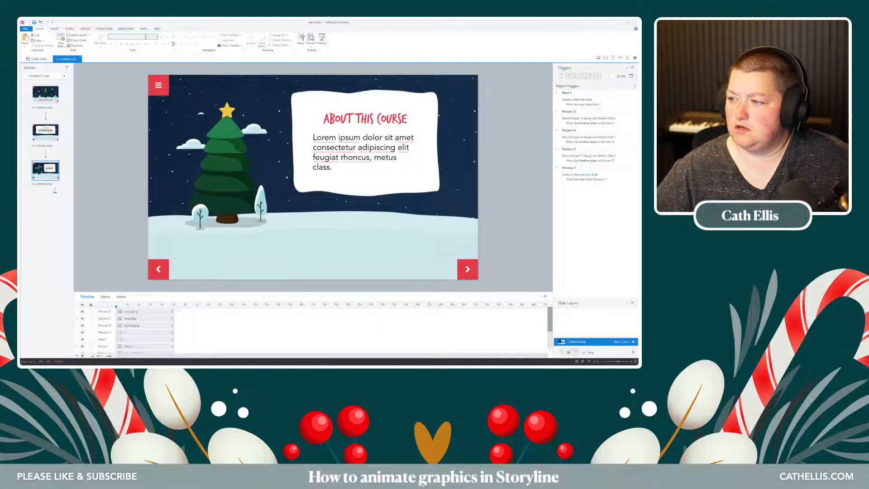
pyautogui.tripleClick(348, 118)
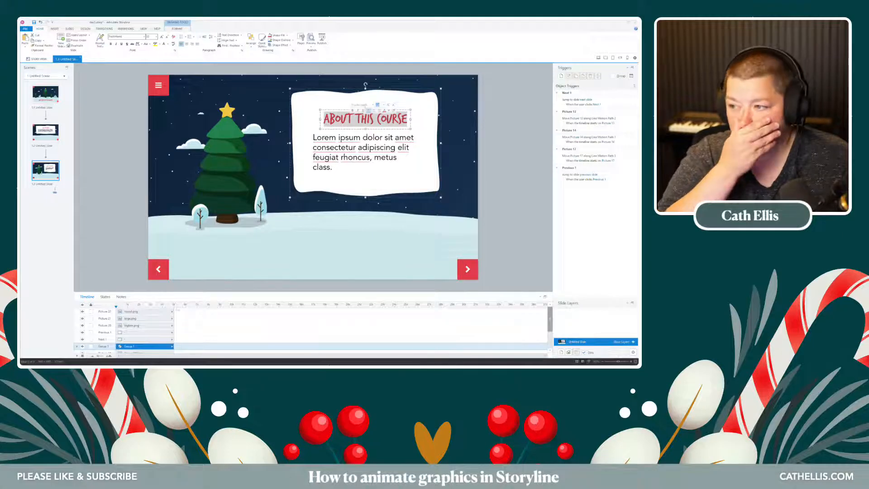
pyautogui.write('WRAP UP')
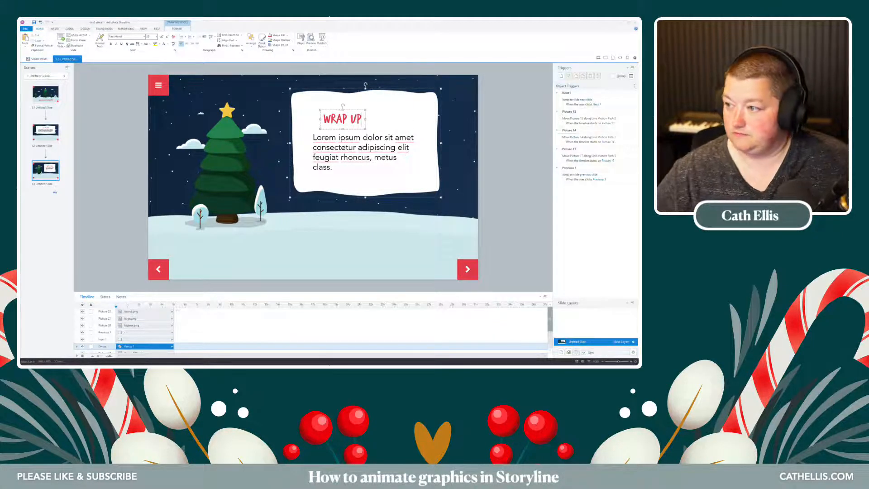
# - Align the "WRAP UP" heading to the horizontal center of the white card on the third slide
pyautogui.press('Escape')
pyautogui.click(342, 119)
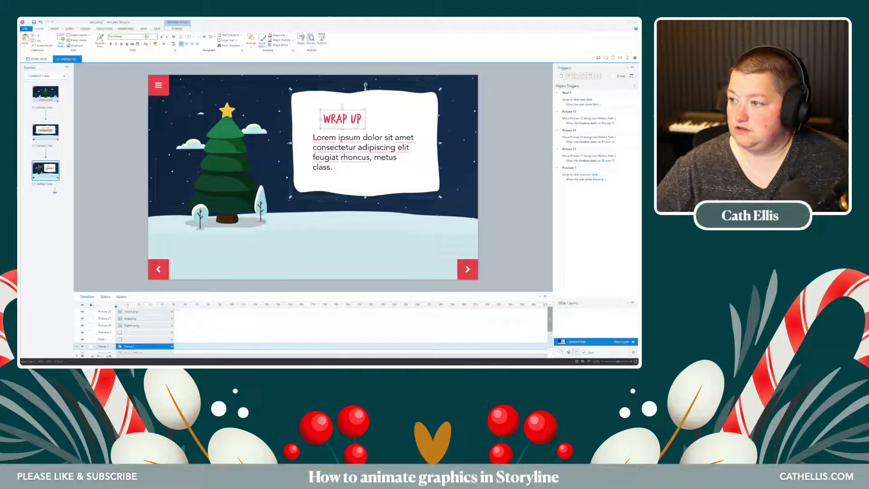
pyautogui.click(177, 28)
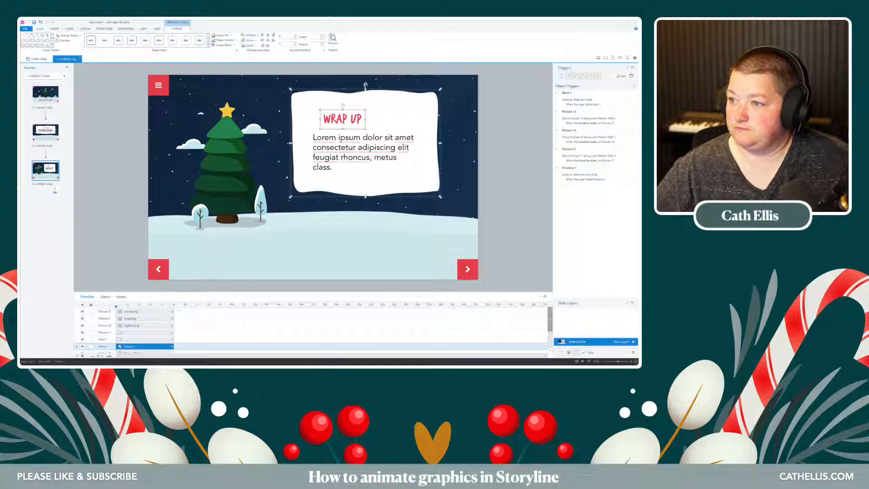
pyautogui.click(268, 35)
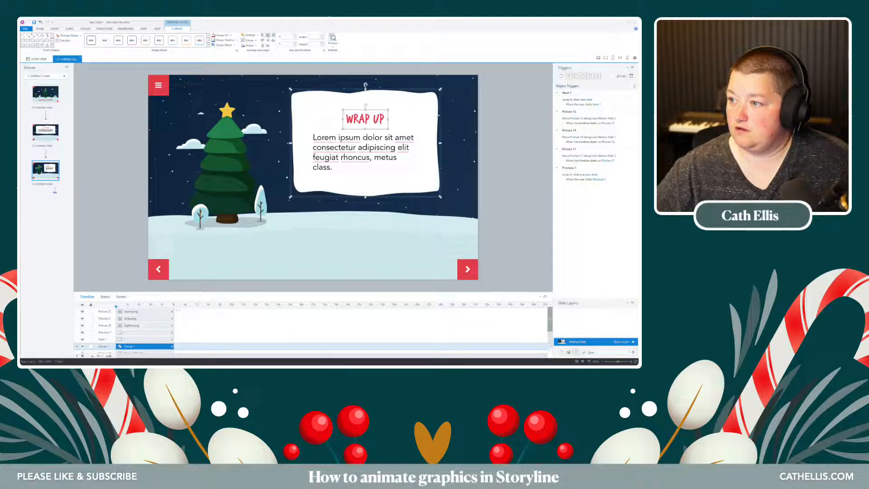
pyautogui.press('Escape')
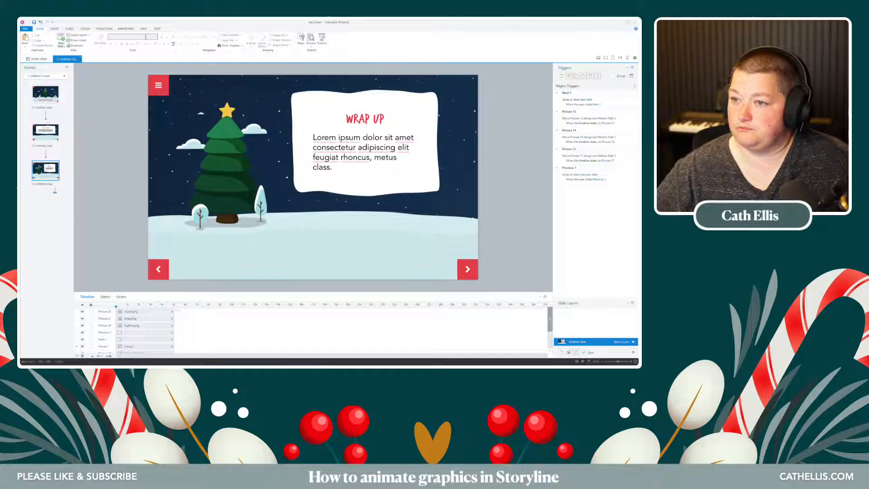
# - Return to the slide master's menu layer and place a copy of the "ABOUT THIS COURSE" text box directly below the original
pyautogui.click(143, 29)
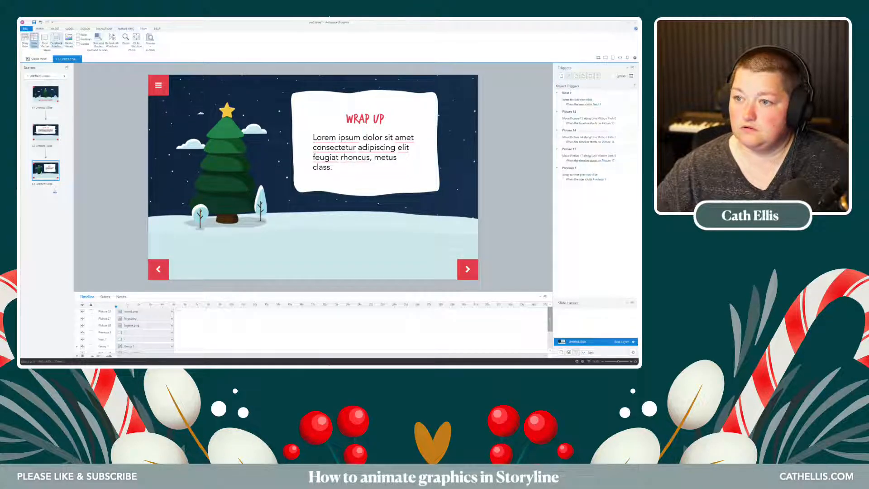
pyautogui.click(52, 40)
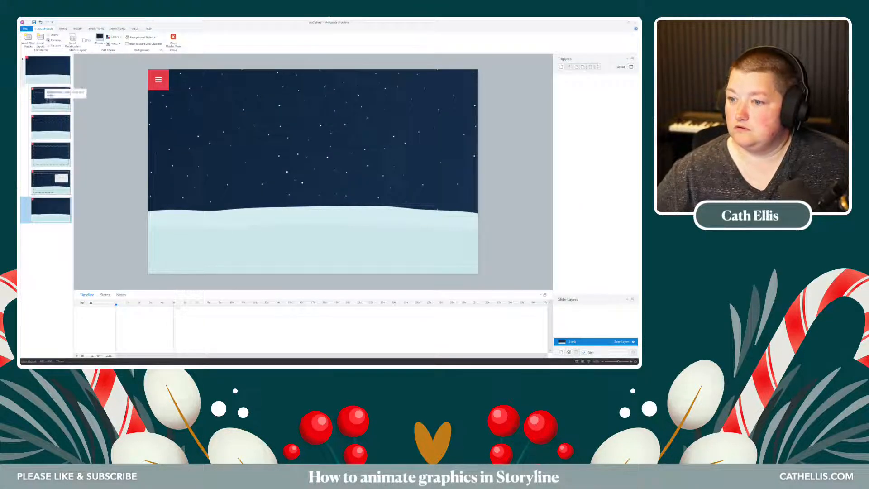
pyautogui.click(45, 75)
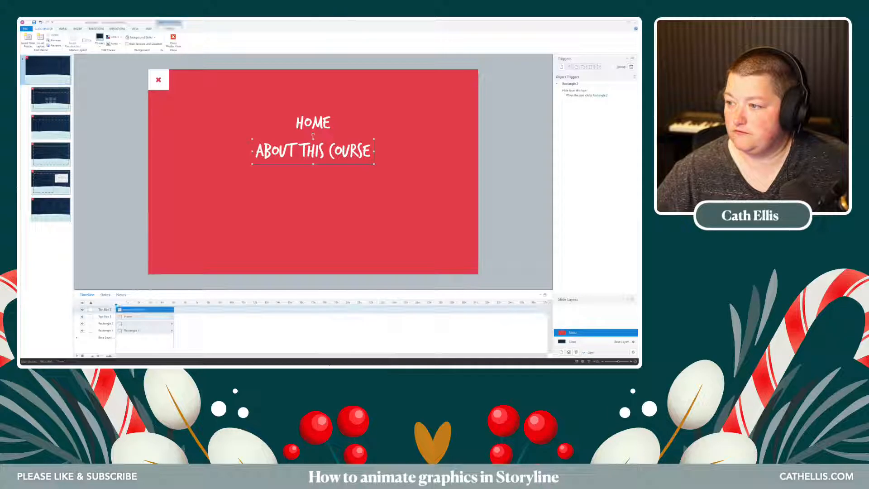
pyautogui.hotkey('ctrl', 'c')
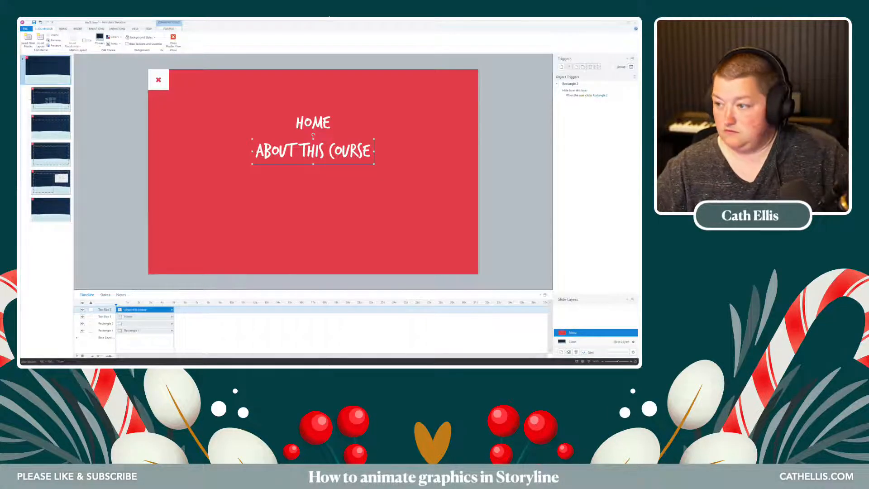
pyautogui.hotkey('ctrl', 'v')
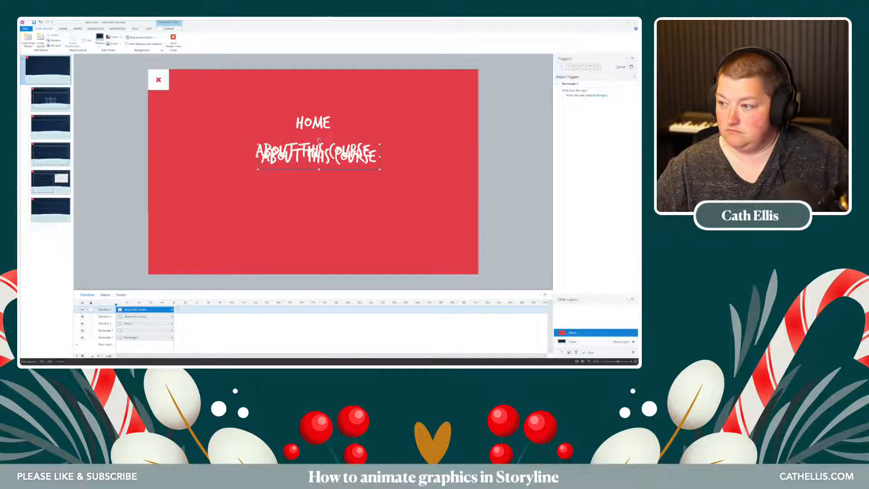
pyautogui.moveTo(335, 147); pyautogui.dragTo(326, 174)
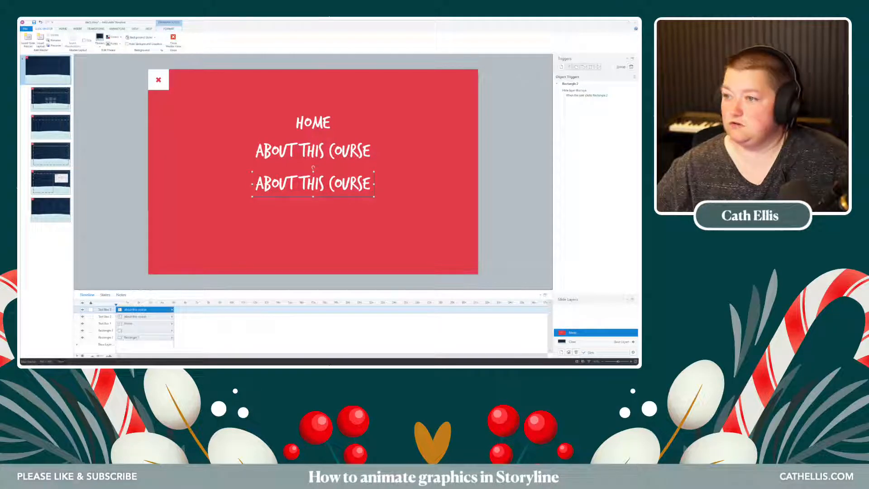
# - Change the text of the lower "ABOUT THIS COURSE" copy on the menu to "Wrap up"
pyautogui.moveTo(304, 177); pyautogui.dragTo(297, 176)
pyautogui.tripleClick(296, 180)
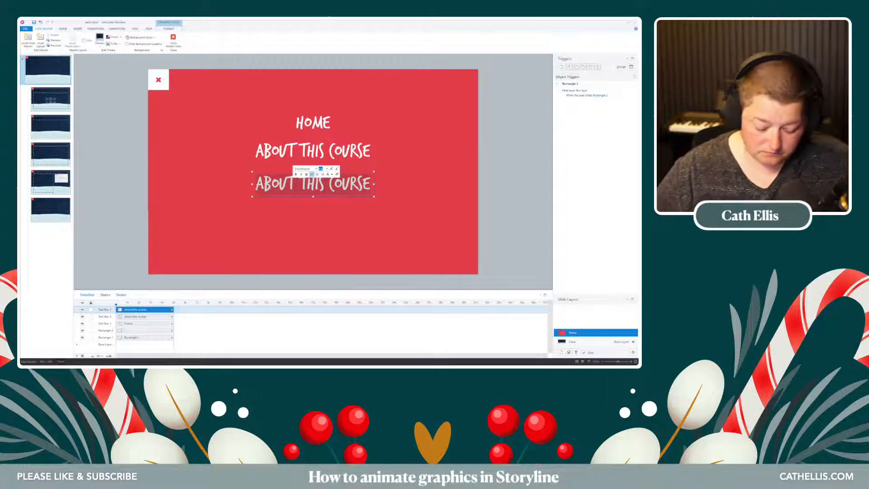
pyautogui.write('Wrap u')
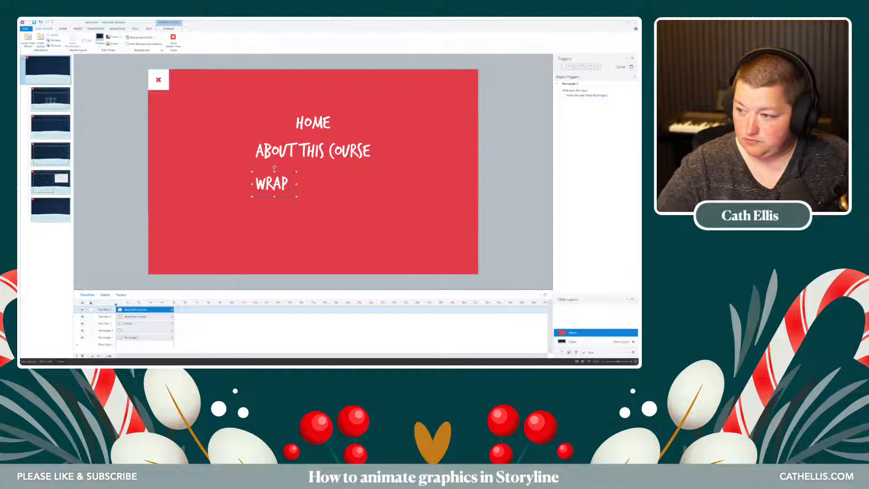
pyautogui.press('BackSpace')
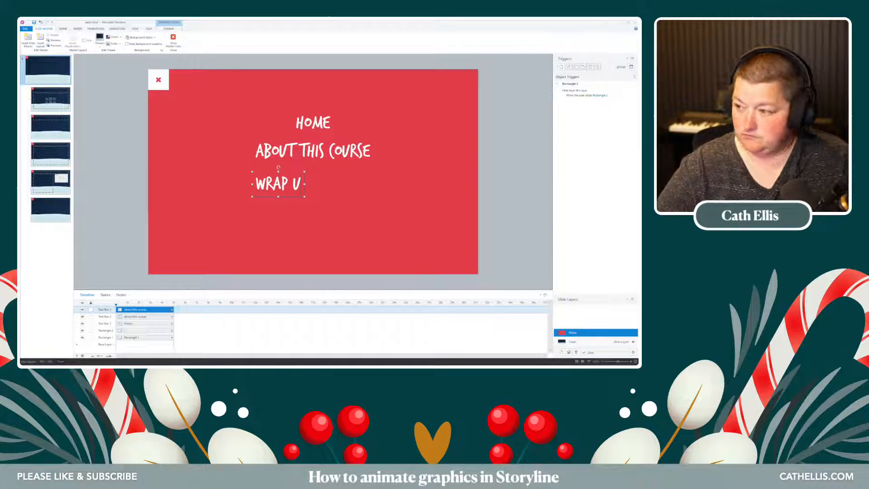
pyautogui.write('p')
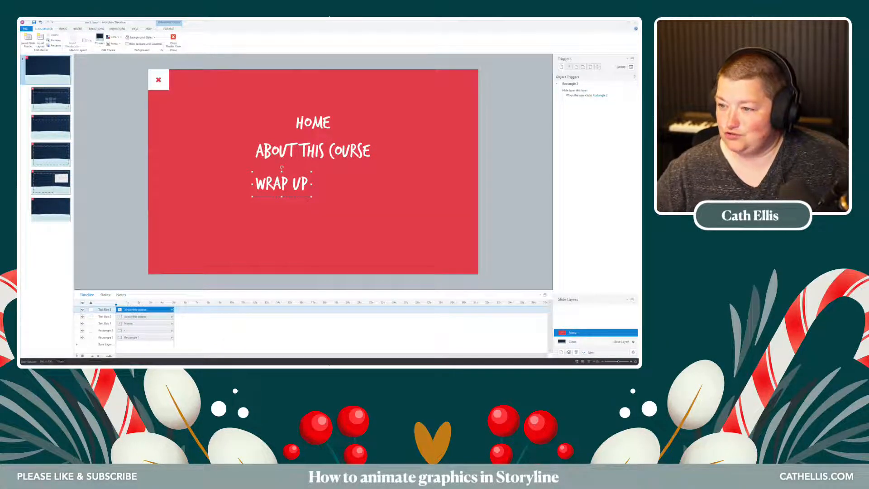
pyautogui.press('Escape')
# - Align the "Wrap up" text box to the horizontal center of the red menu
pyautogui.click(282, 184)
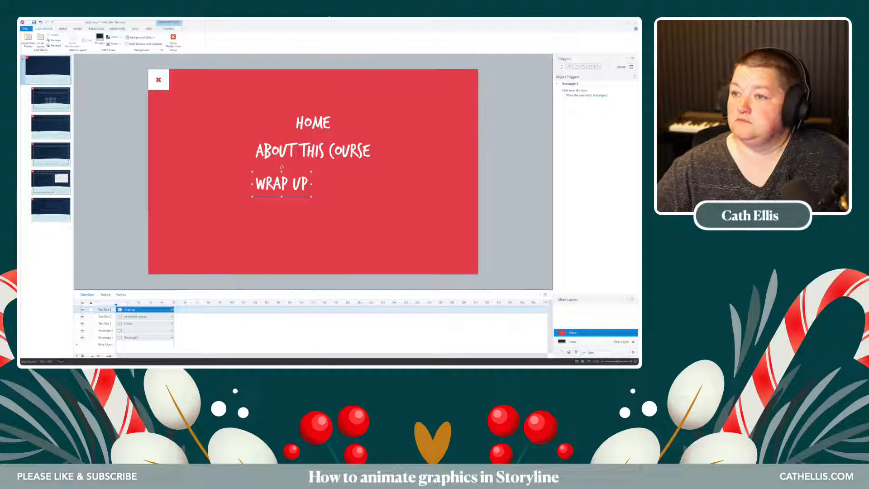
pyautogui.click(135, 29)
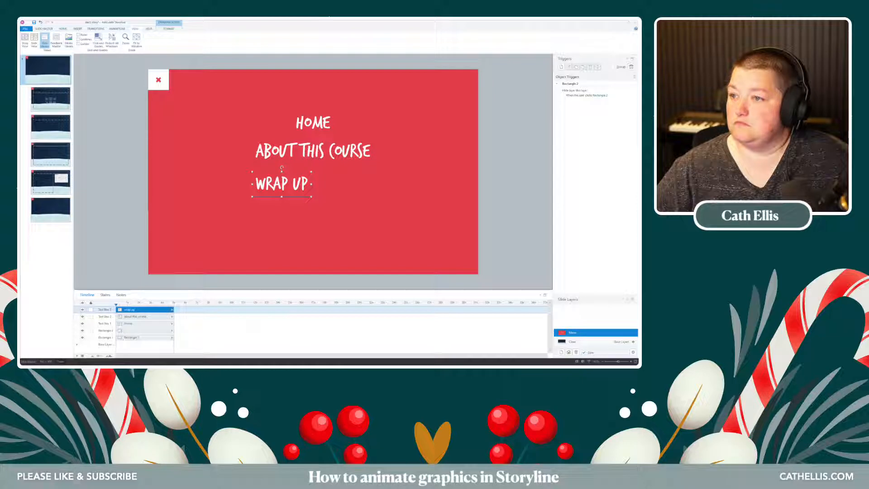
pyautogui.click(169, 29)
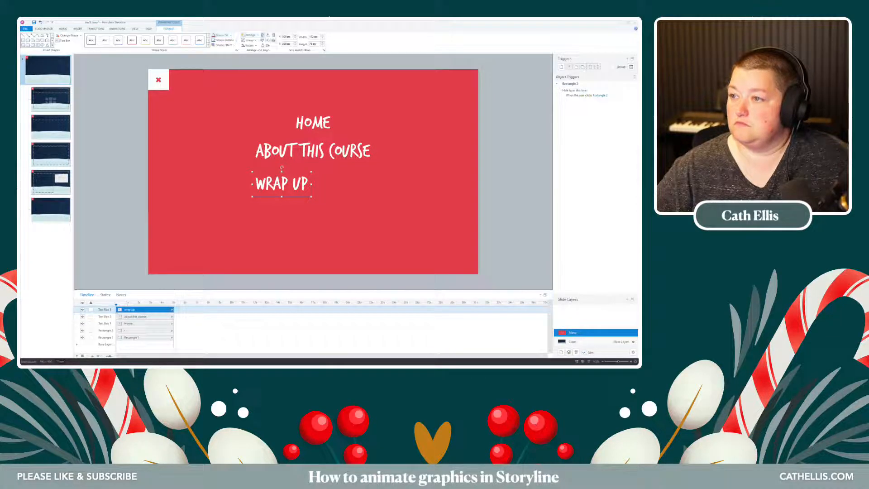
pyautogui.click(268, 35)
pyautogui.click(284, 184)
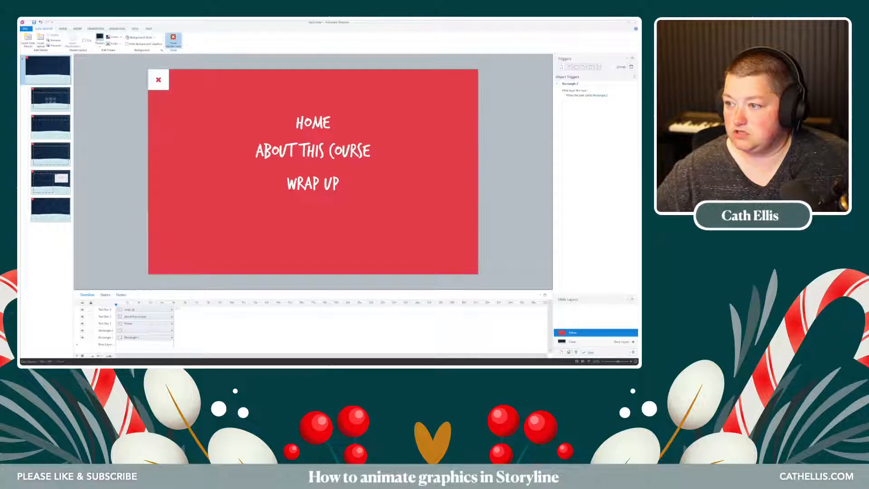
# - Leave the slide master and preview the course from the title slide, testing how the menu opens and closes
pyautogui.click(173, 40)
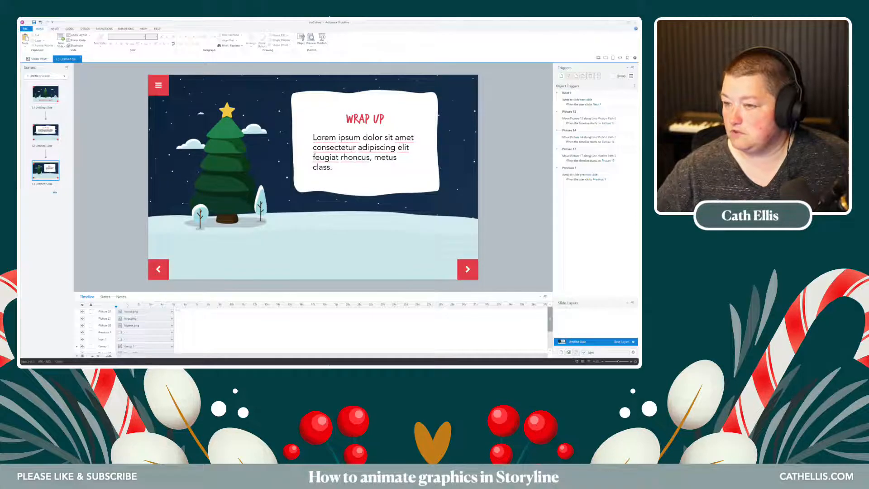
pyautogui.click(310, 43)
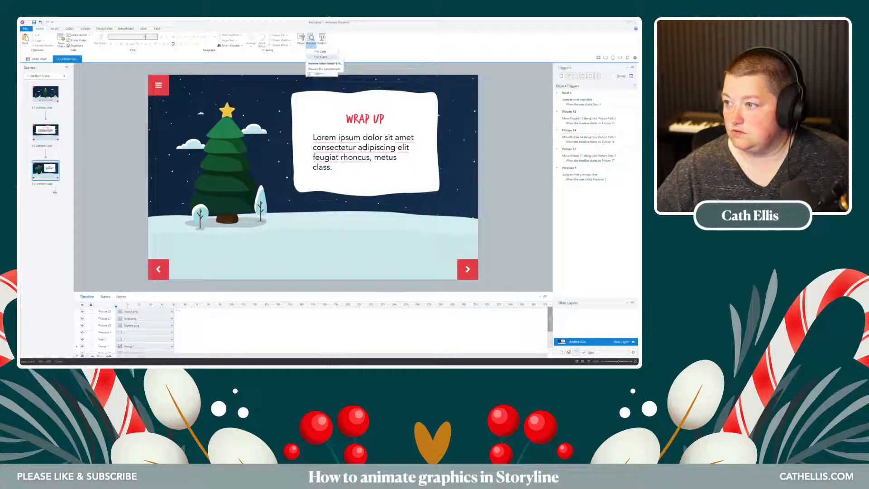
pyautogui.click(320, 62)
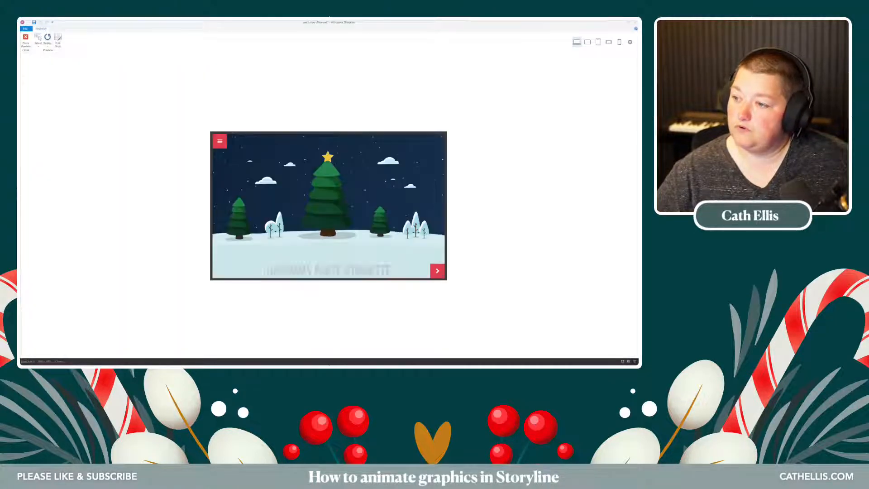
pyautogui.click(220, 141)
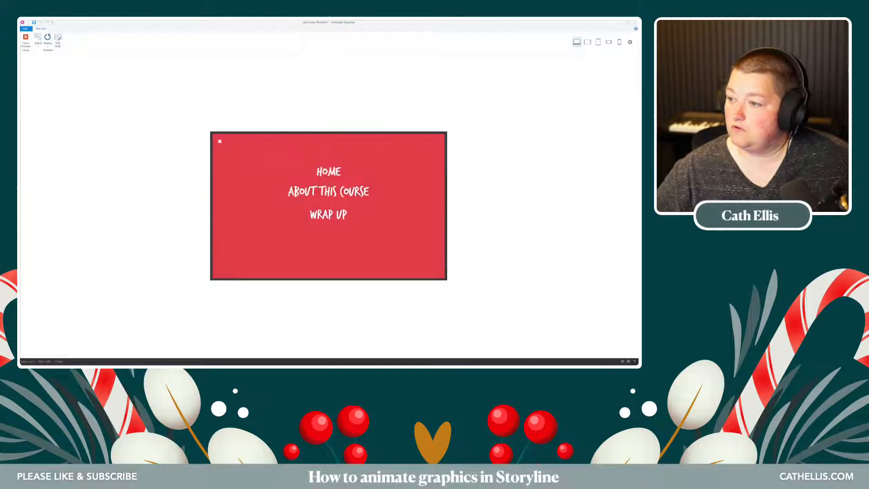
pyautogui.click(220, 141)
pyautogui.click(220, 142)
pyautogui.click(220, 142)
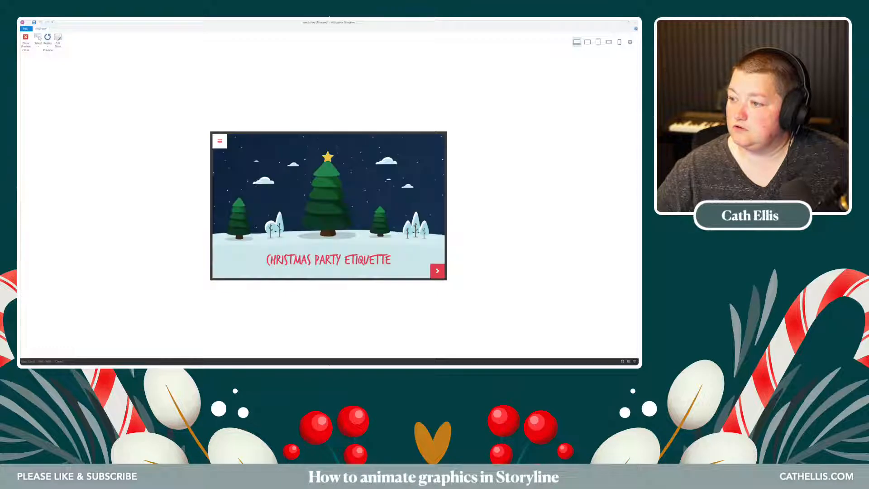
pyautogui.click(220, 141)
pyautogui.click(219, 142)
pyautogui.click(220, 141)
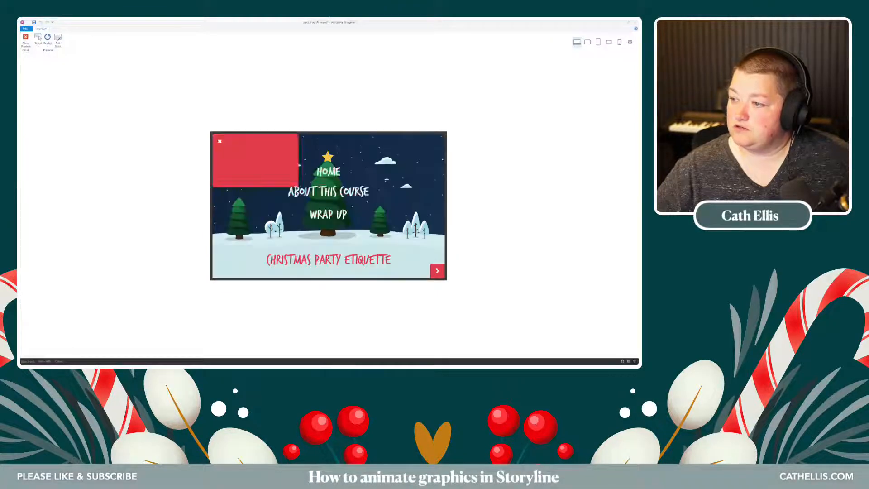
pyautogui.click(220, 142)
pyautogui.click(220, 142)
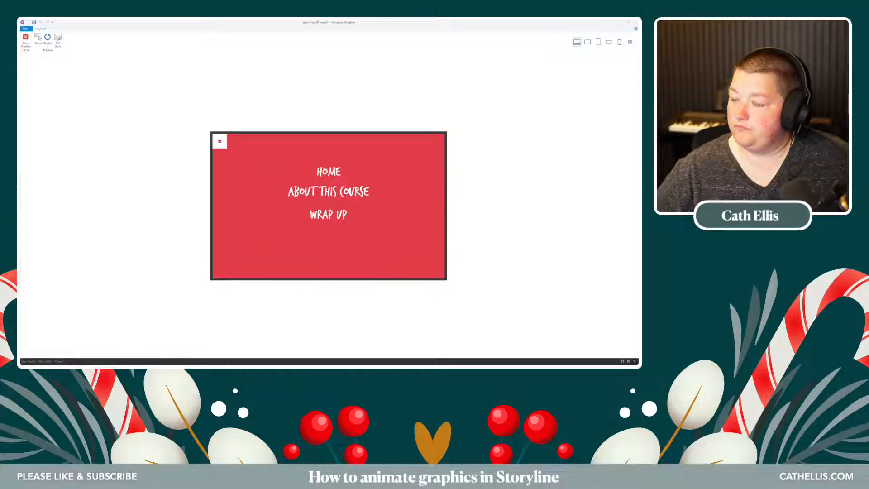
pyautogui.click(26, 40)
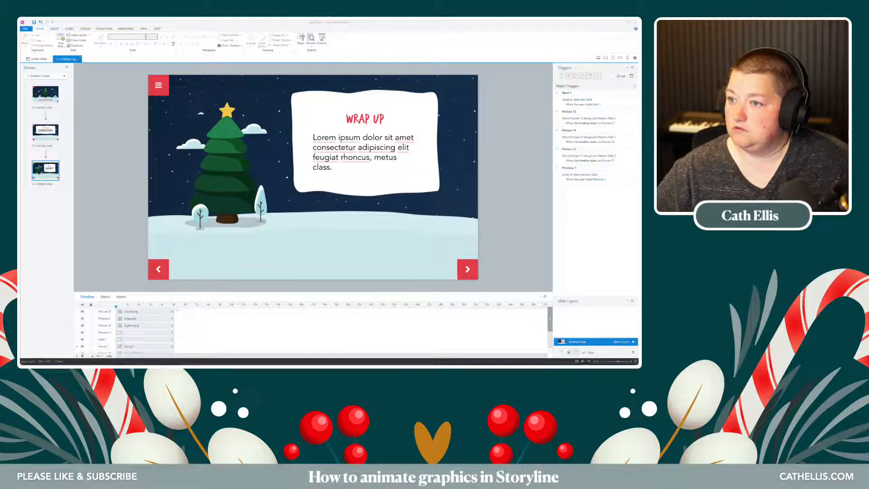
# - In the slide master's menu layer, delay the timeline start of the HOME, ABOUT THIS COURSE and WRAP UP text boxes slightly
pyautogui.click(143, 28)
pyautogui.click(44, 42)
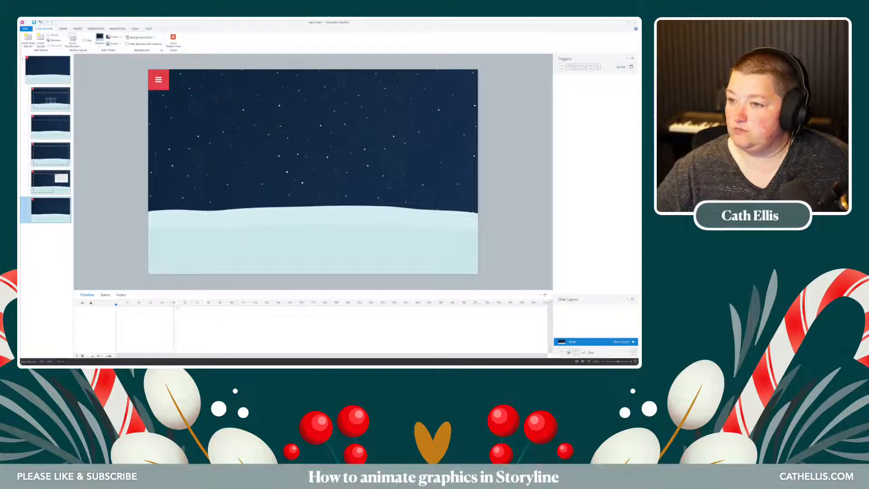
pyautogui.click(47, 70)
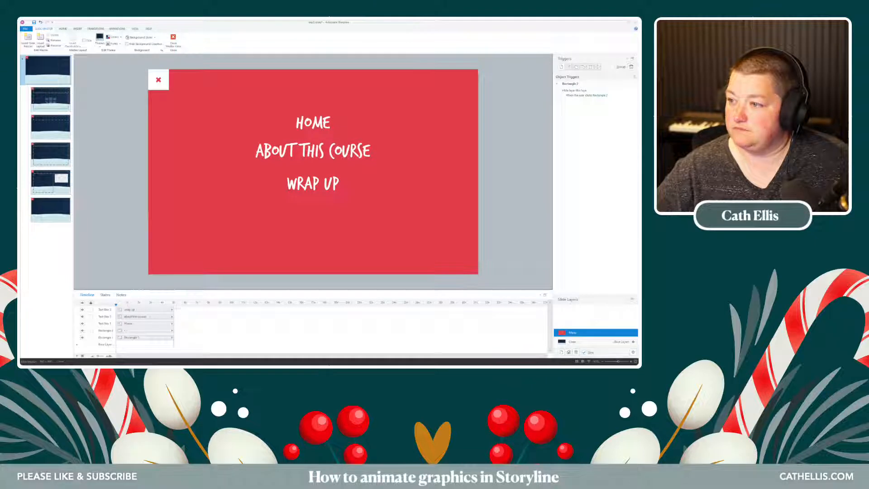
pyautogui.click(313, 123)
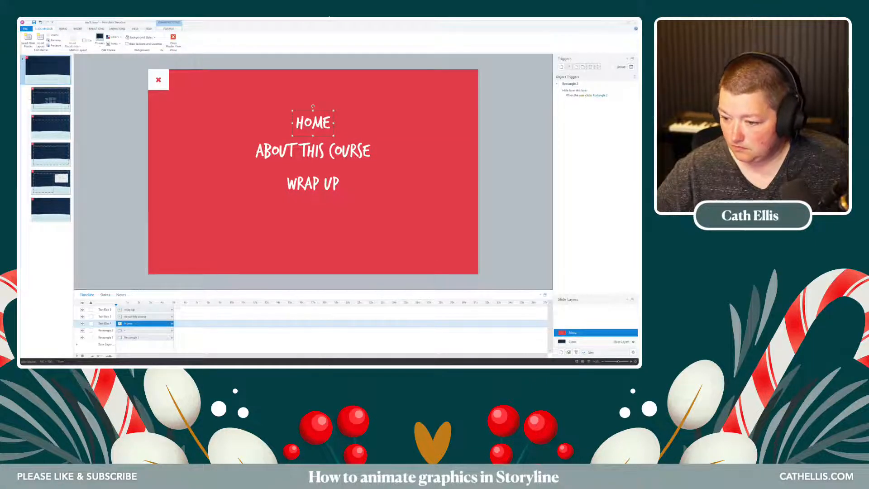
pyautogui.moveTo(116, 323); pyautogui.dragTo(119, 324)
pyautogui.click(127, 331)
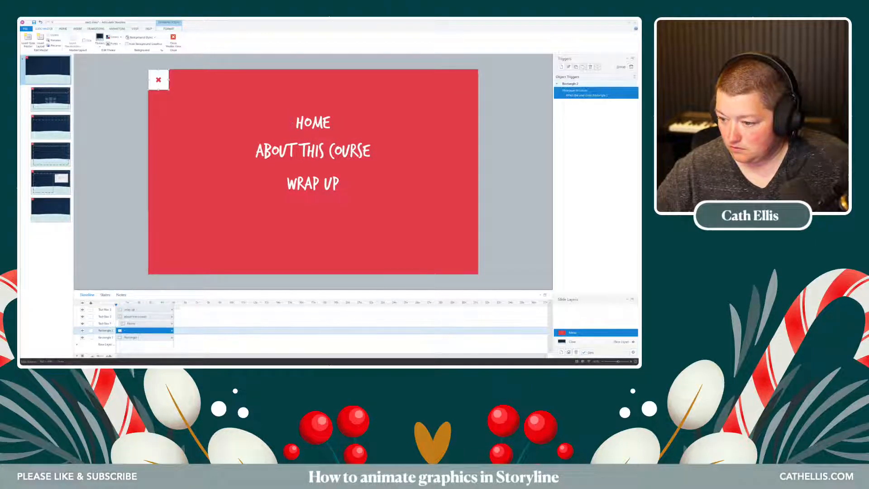
pyautogui.moveTo(116, 337); pyautogui.dragTo(119, 337)
pyautogui.click(136, 316)
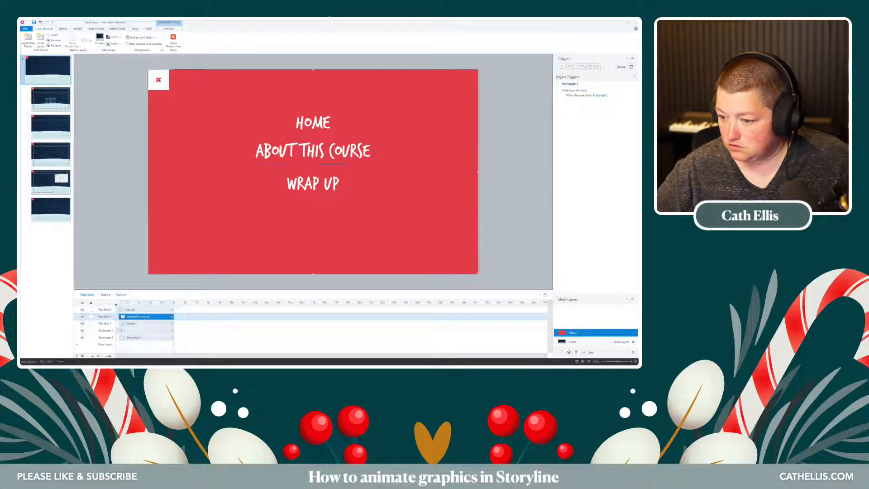
pyautogui.moveTo(119, 337); pyautogui.dragTo(119, 310)
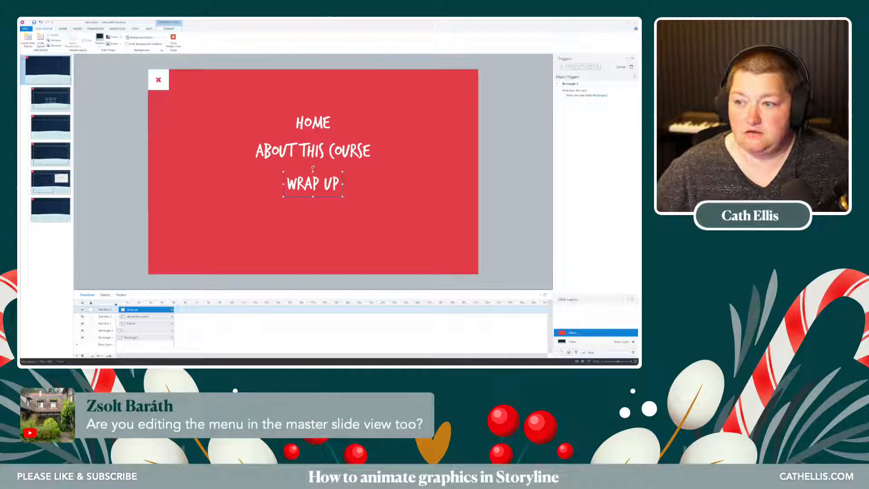
# - Leave and reopen the slide master, and examine the menu button's show-layer trigger on the base layer
pyautogui.click(173, 39)
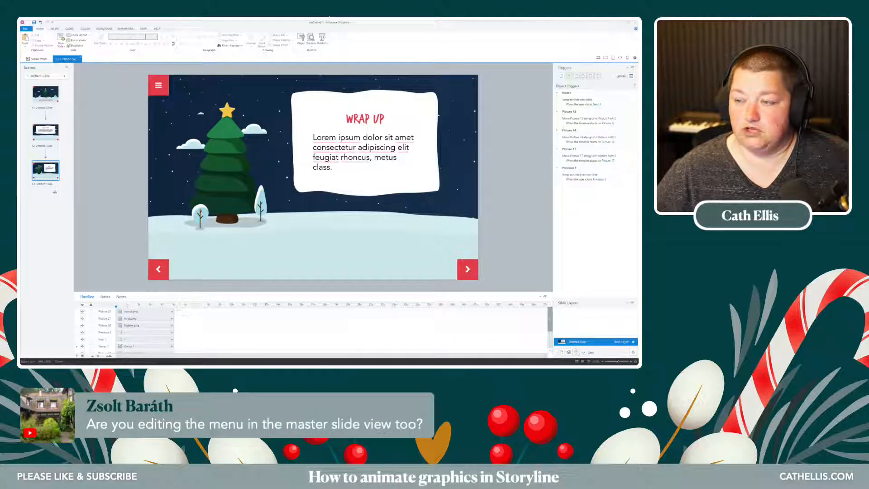
pyautogui.click(144, 28)
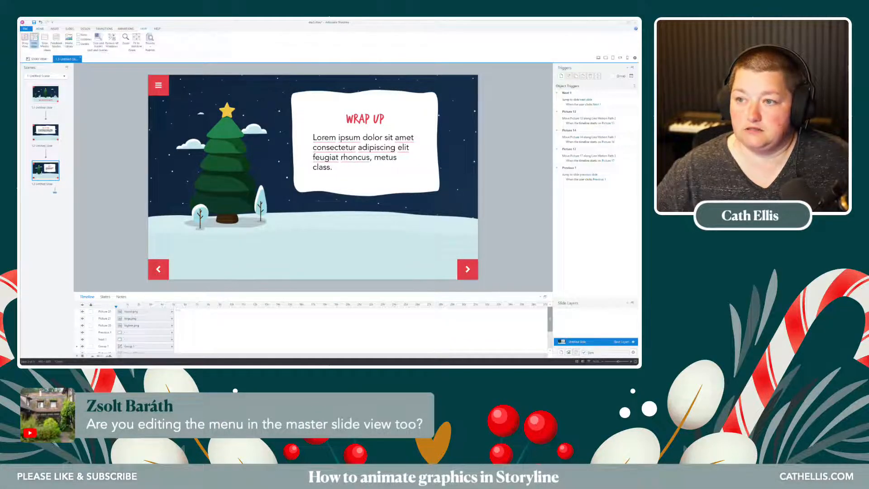
pyautogui.click(45, 41)
pyautogui.click(48, 70)
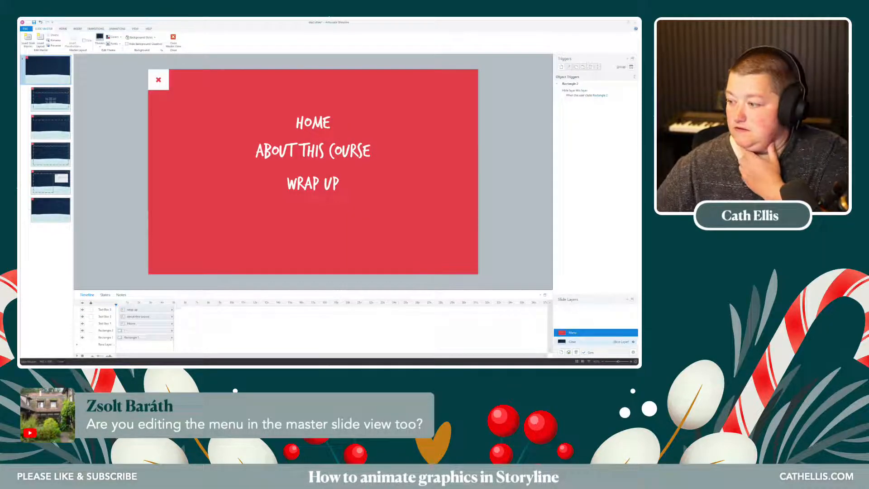
pyautogui.click(588, 342)
pyautogui.click(585, 92)
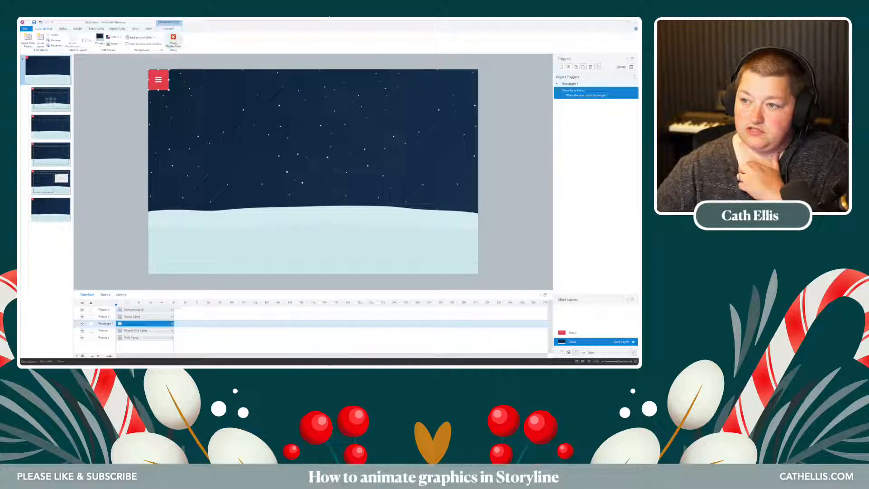
pyautogui.click(172, 40)
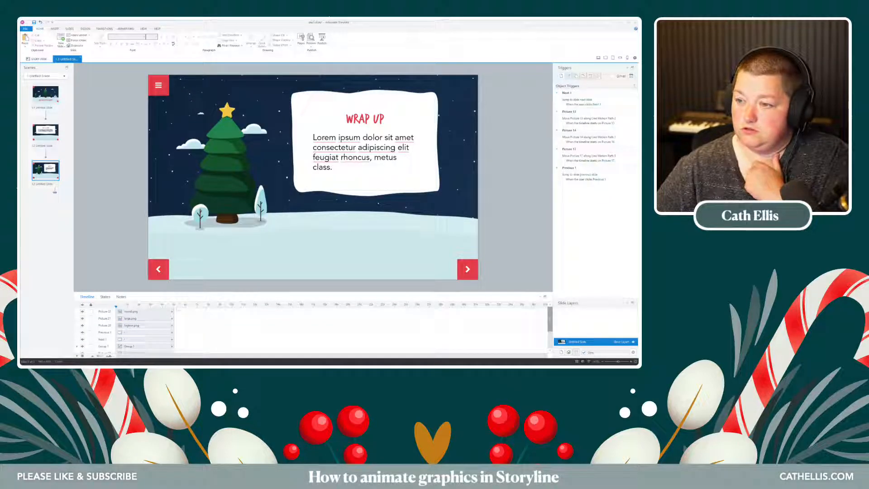
# - Add a new layout to the slide master and return to the Wrap Up slide
pyautogui.click(144, 28)
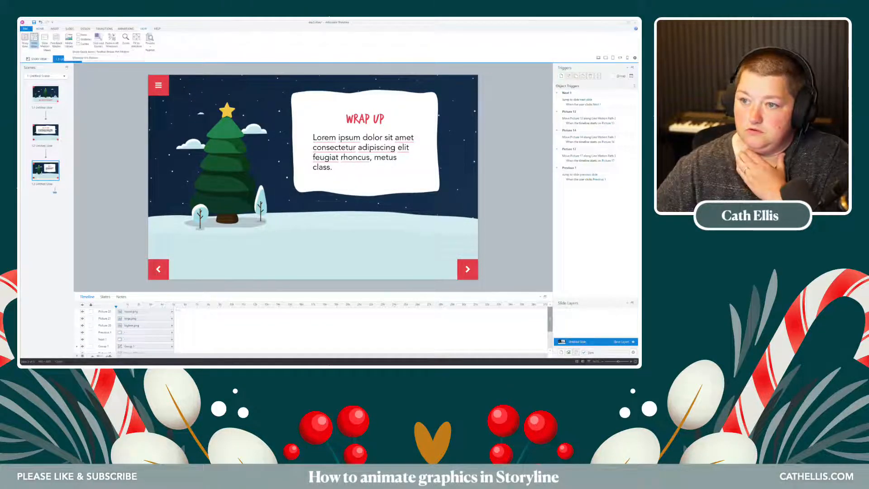
pyautogui.click(34, 39)
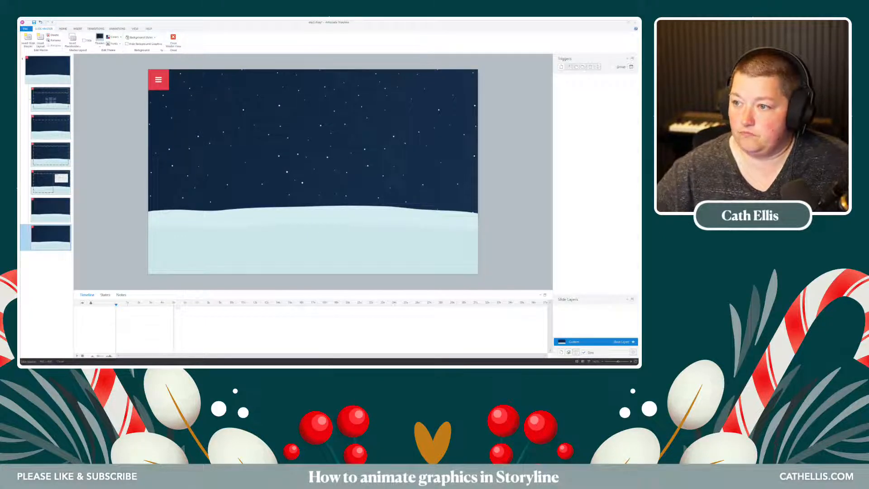
pyautogui.click(173, 40)
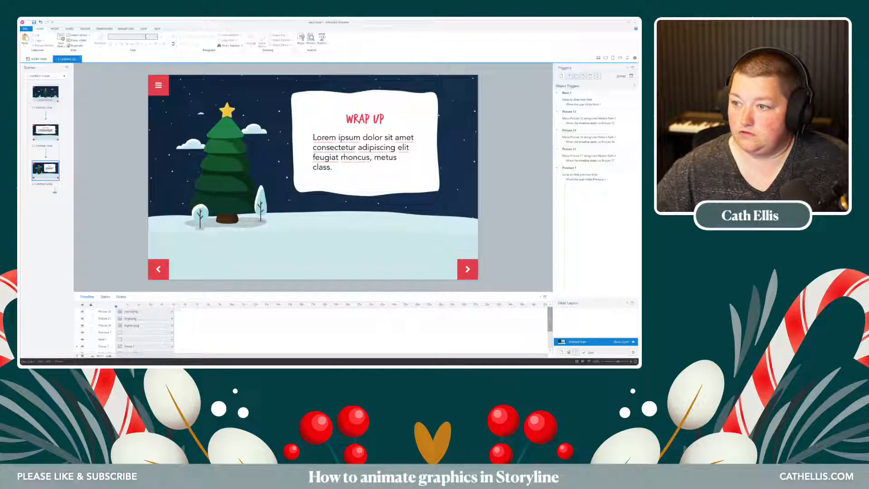
# - Compare the Normal and Hover states of the menu button on the slide master's base layer
pyautogui.click(143, 29)
pyautogui.click(46, 40)
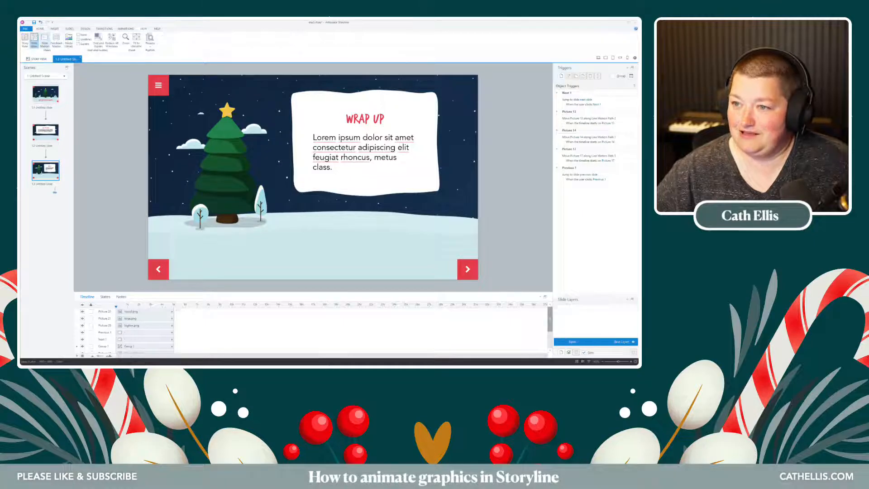
pyautogui.click(48, 66)
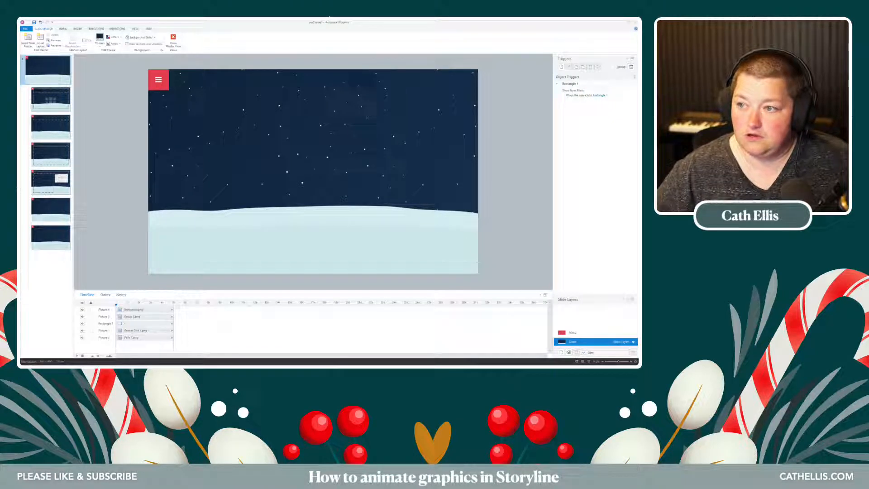
pyautogui.click(158, 80)
pyautogui.click(105, 294)
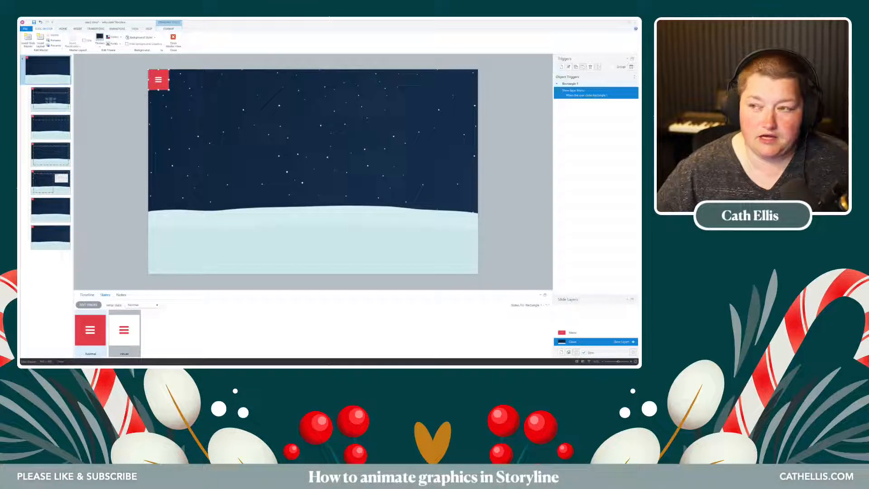
pyautogui.click(123, 331)
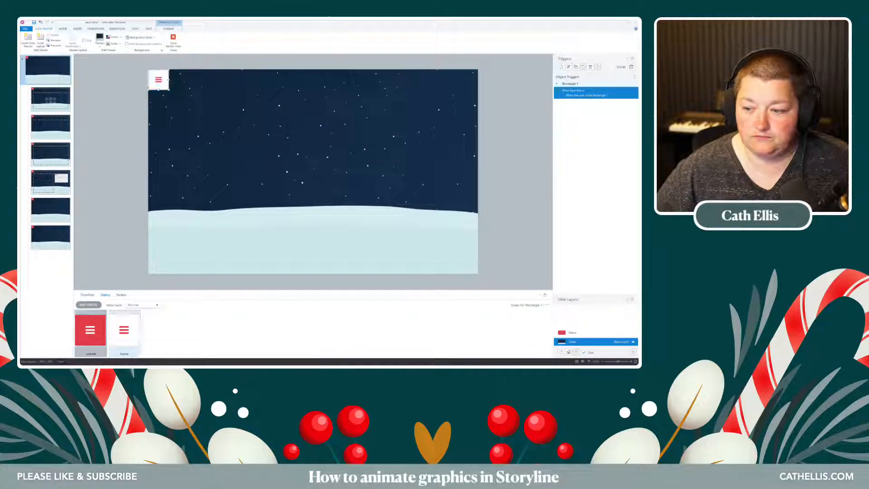
pyautogui.click(90, 330)
pyautogui.click(123, 330)
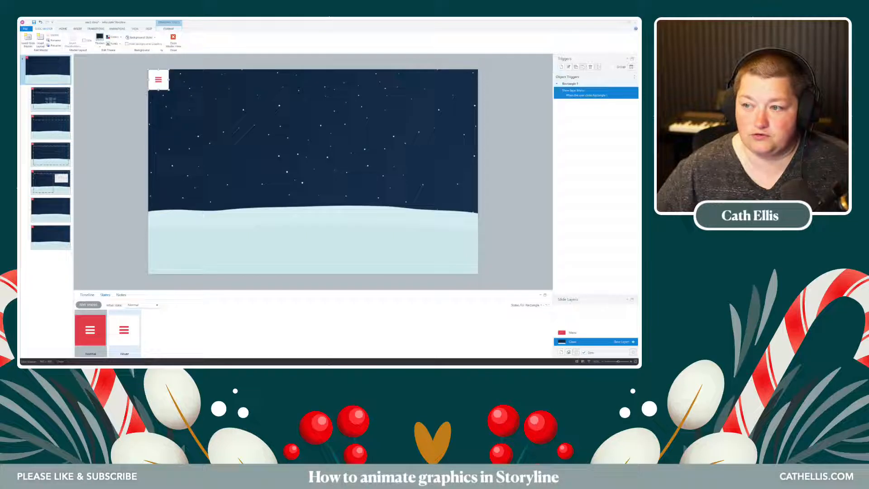
pyautogui.click(90, 330)
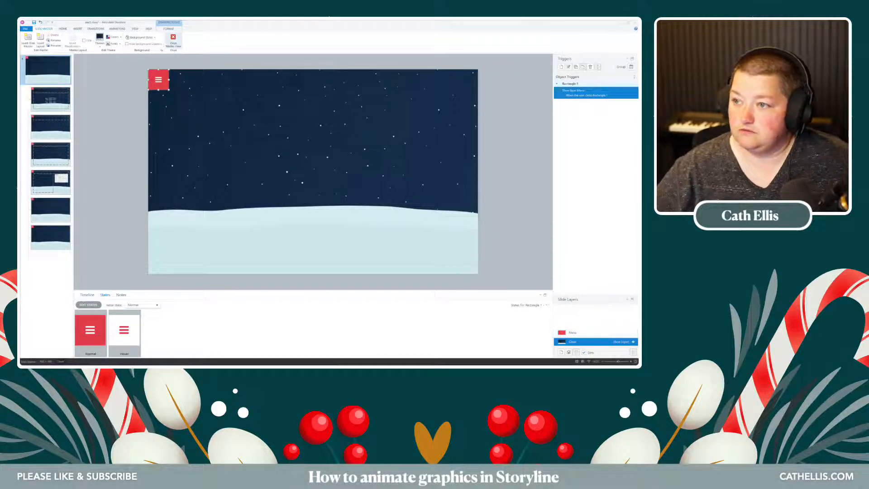
# - Preview the whole scene outside the slide master and test opening and closing the red menu repeatedly from the title slide
pyautogui.click(173, 40)
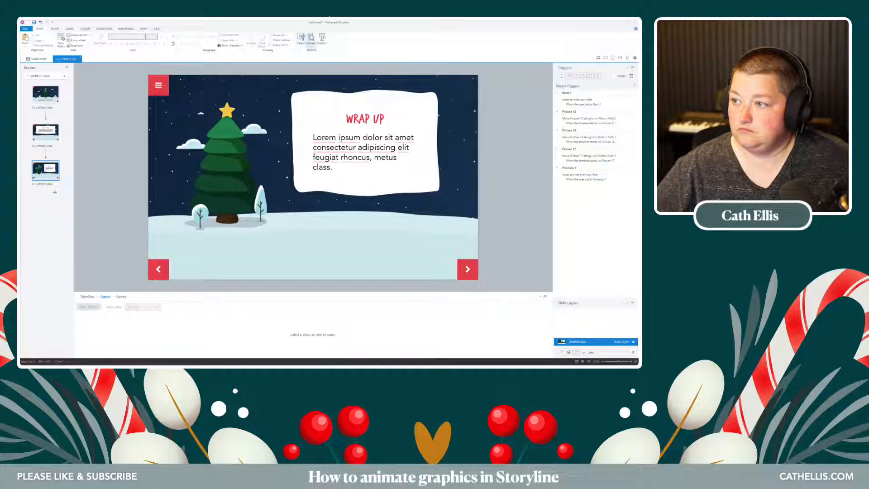
pyautogui.click(311, 44)
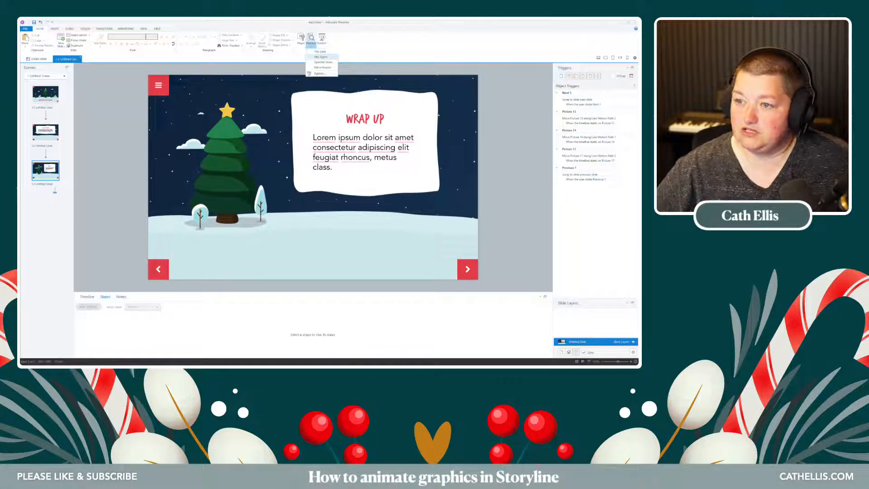
pyautogui.click(320, 57)
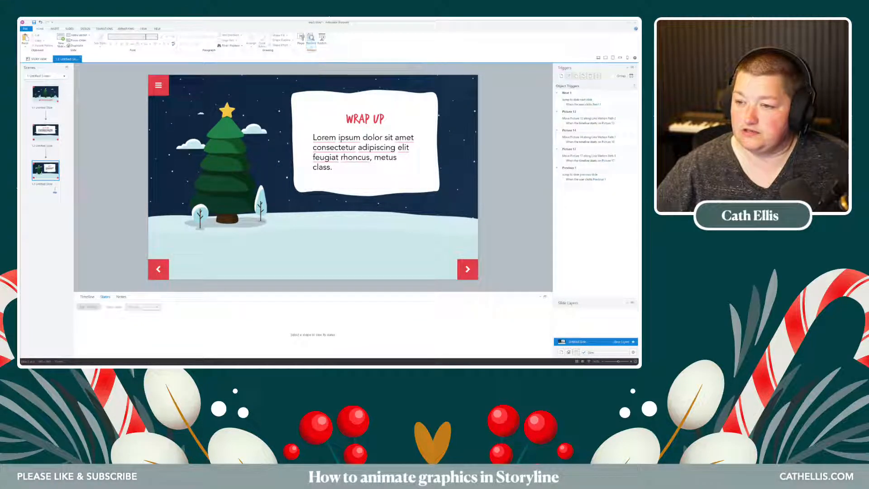
pyautogui.click(311, 41)
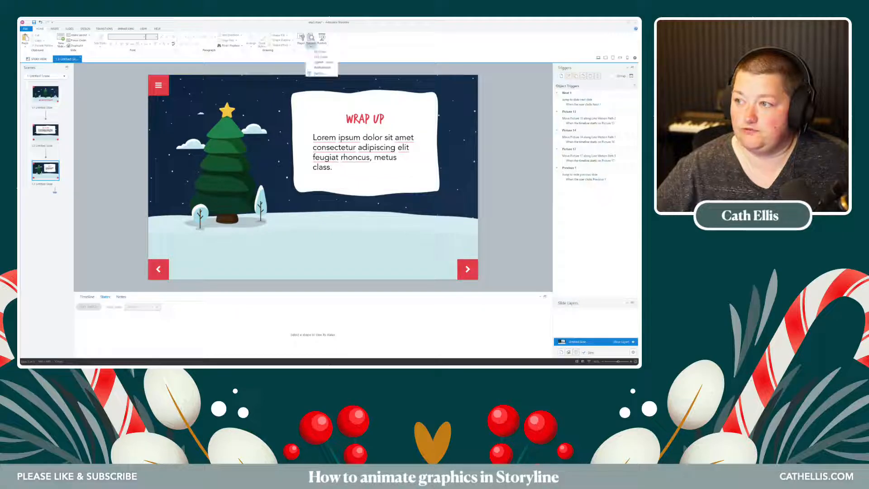
pyautogui.click(321, 57)
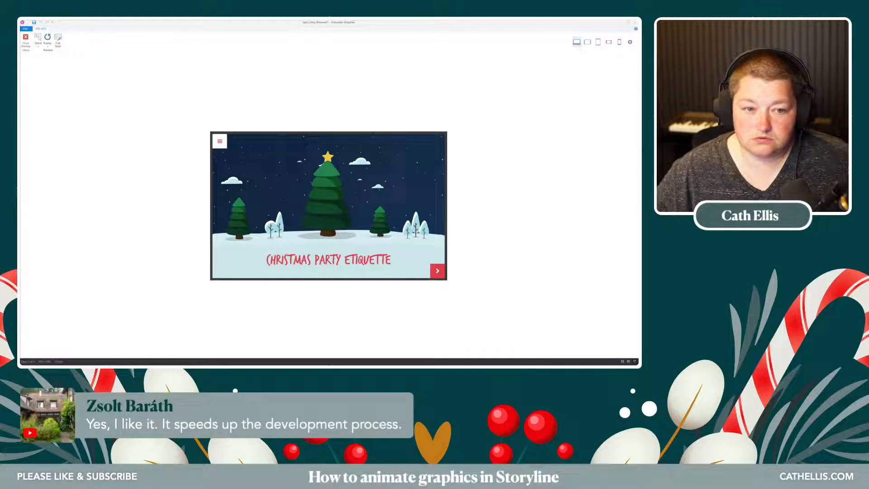
pyautogui.click(220, 141)
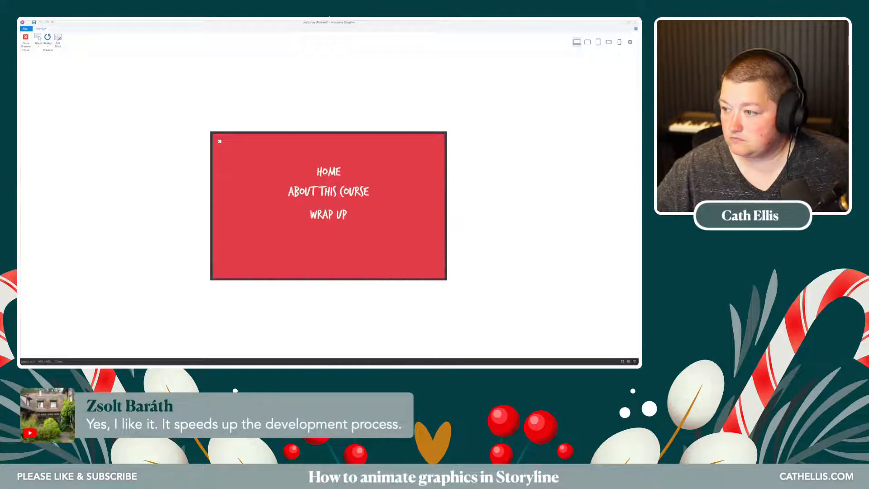
pyautogui.click(219, 140)
pyautogui.click(219, 141)
pyautogui.click(220, 141)
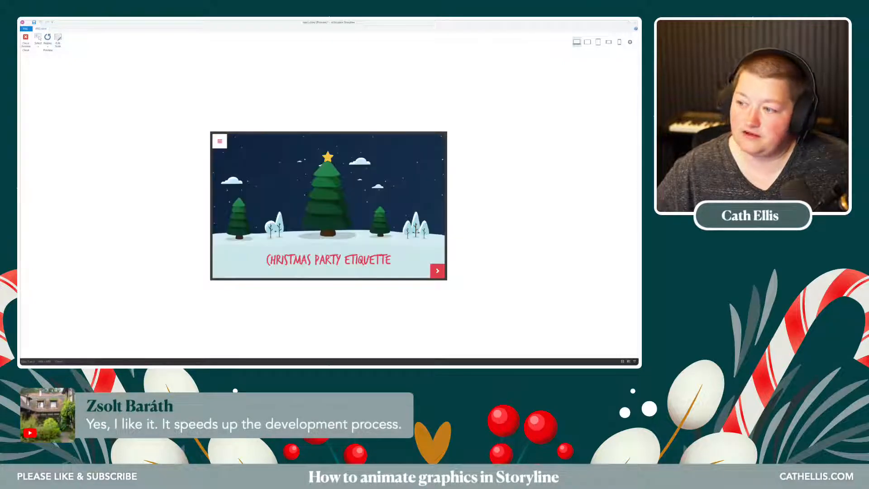
pyautogui.click(220, 141)
pyautogui.click(219, 141)
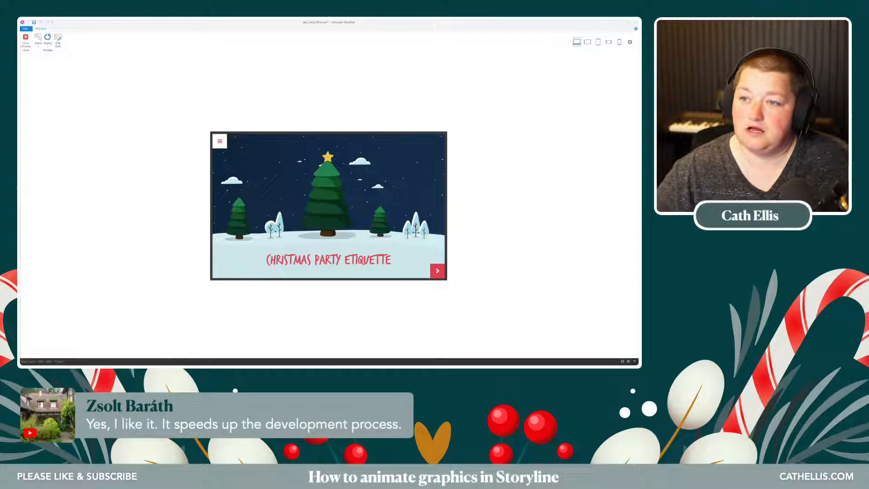
pyautogui.click(26, 41)
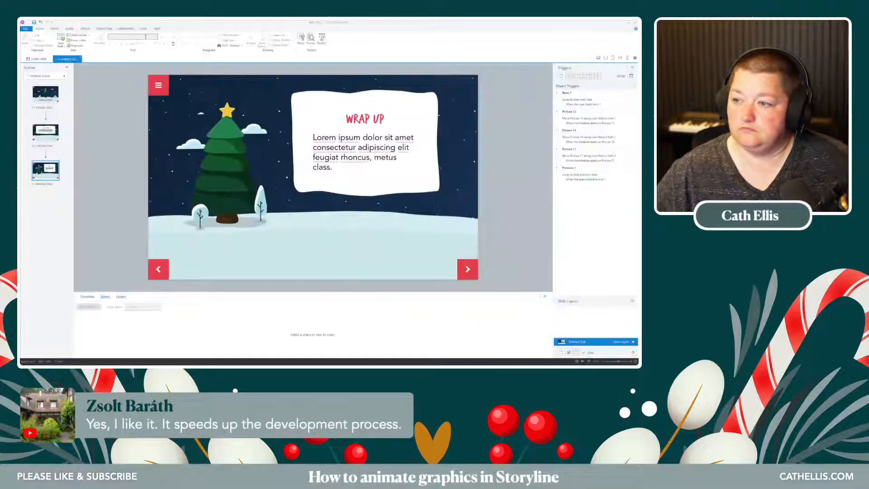
# - Apply a Fade entrance animation to the Home, About This Course and Wrap Up texts on the slide master's menu layer
pyautogui.click(143, 28)
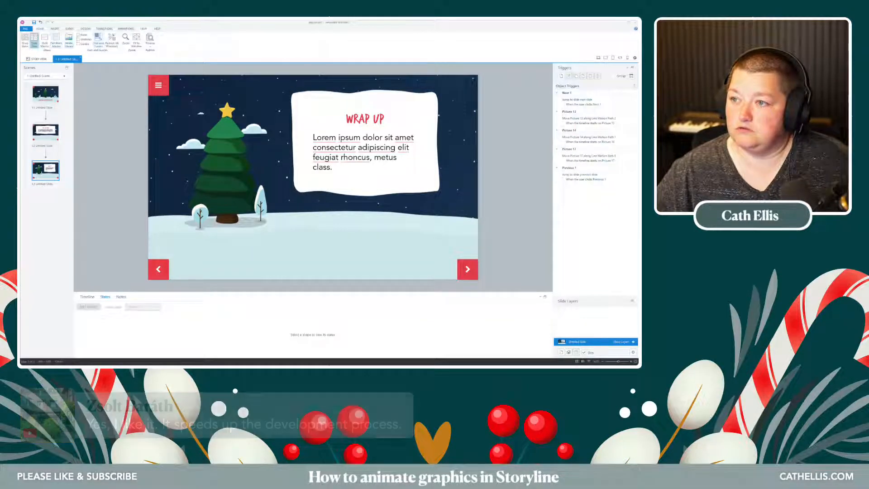
pyautogui.click(42, 41)
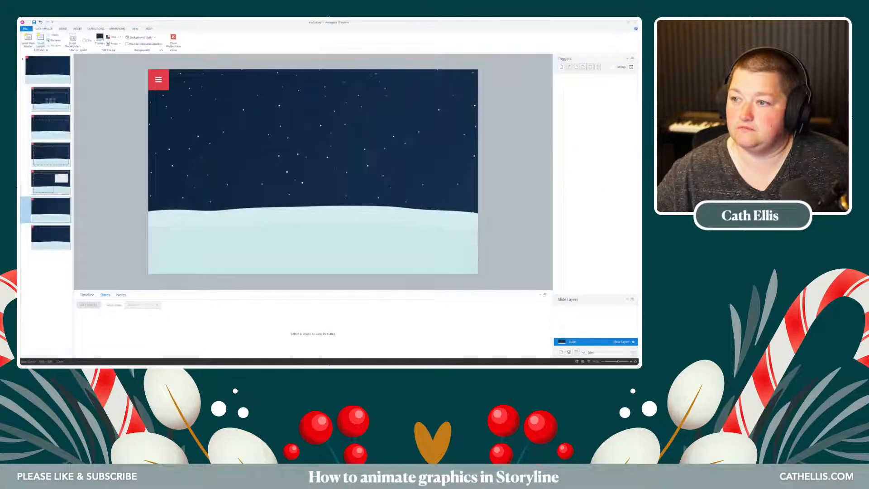
pyautogui.click(48, 70)
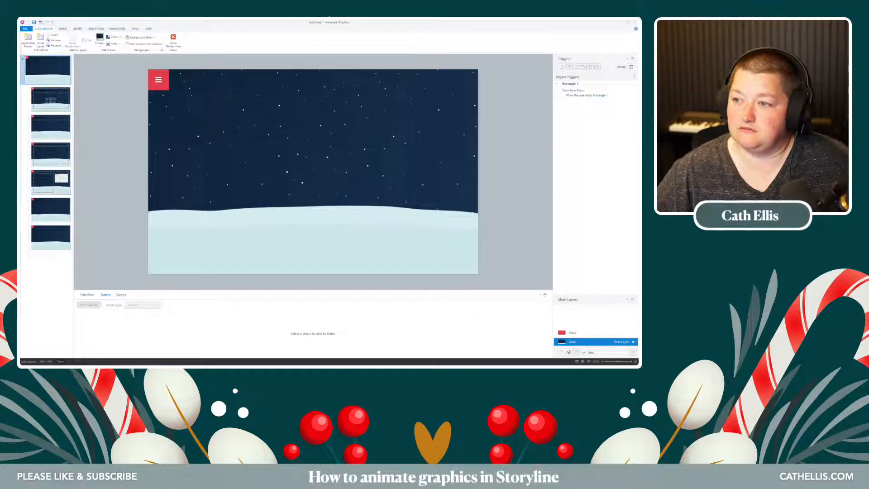
pyautogui.click(158, 80)
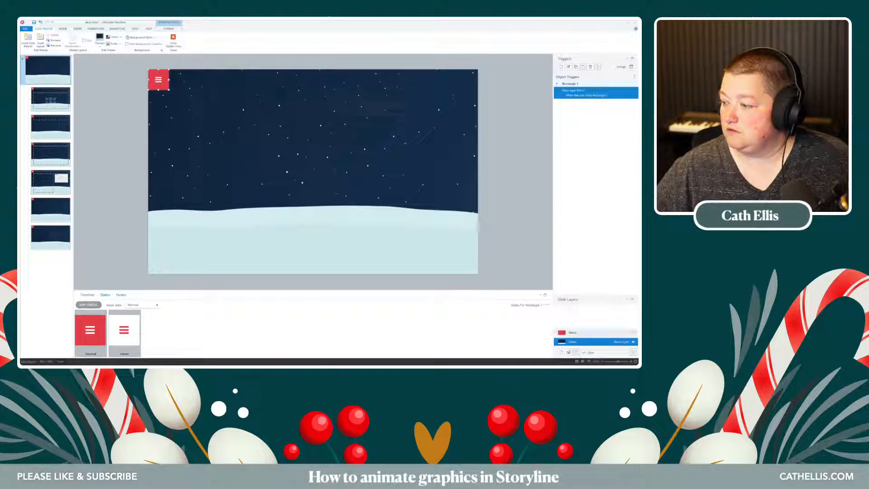
pyautogui.click(590, 332)
pyautogui.click(313, 115)
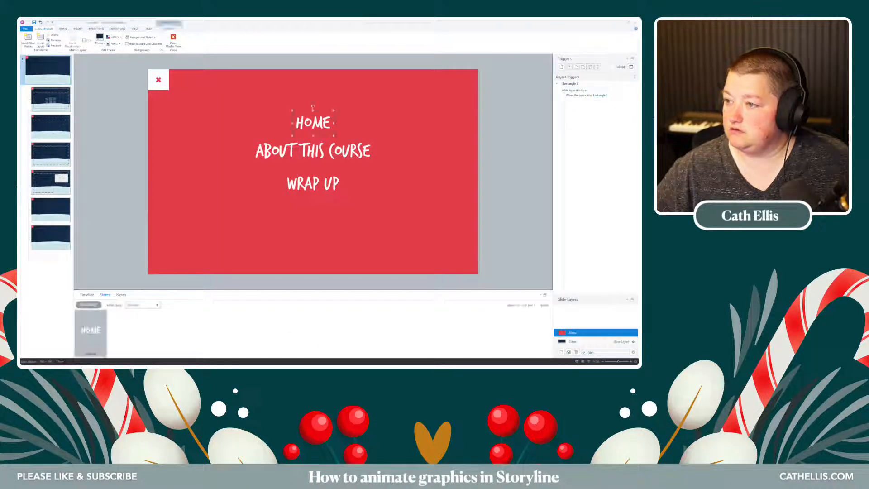
pyautogui.keyDown('shift'); pyautogui.click(312, 150); pyautogui.keyUp('shift')
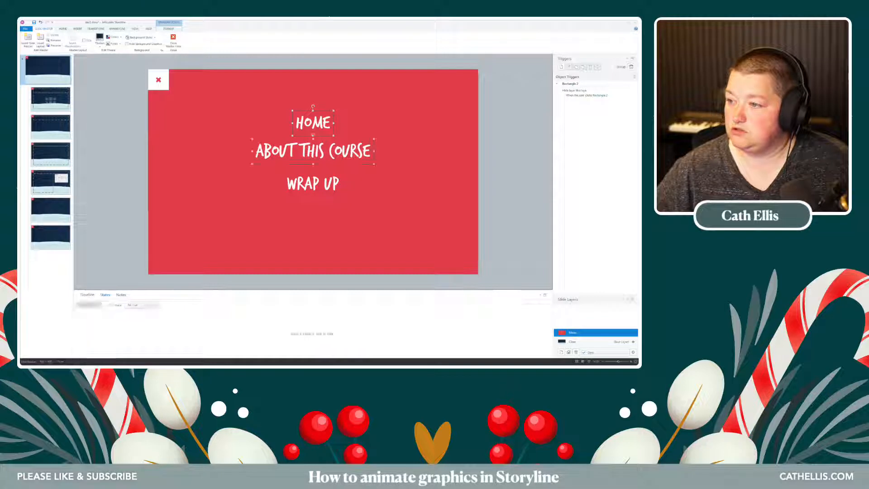
pyautogui.keyDown('shift'); pyautogui.click(313, 183); pyautogui.keyUp('shift')
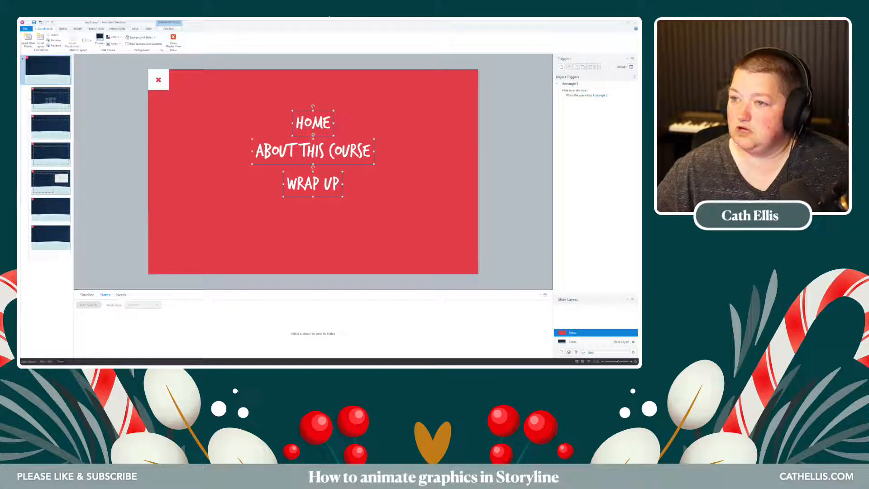
pyautogui.click(117, 29)
pyautogui.click(41, 40)
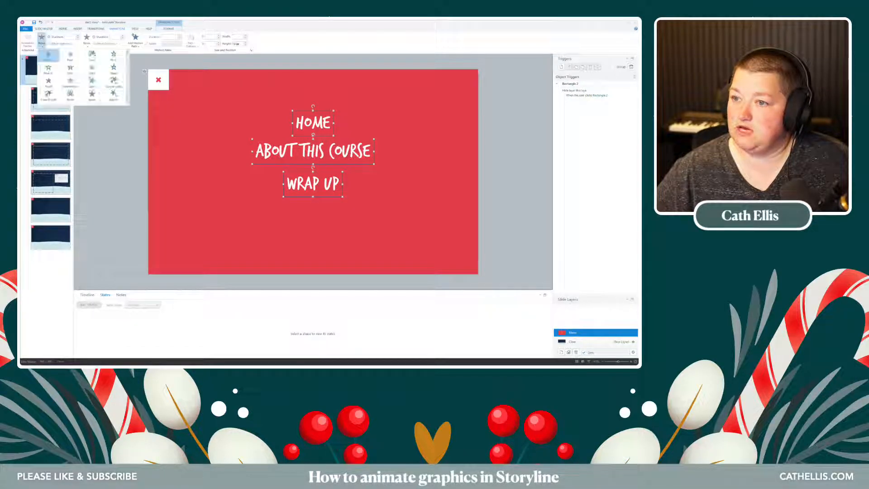
pyautogui.click(70, 56)
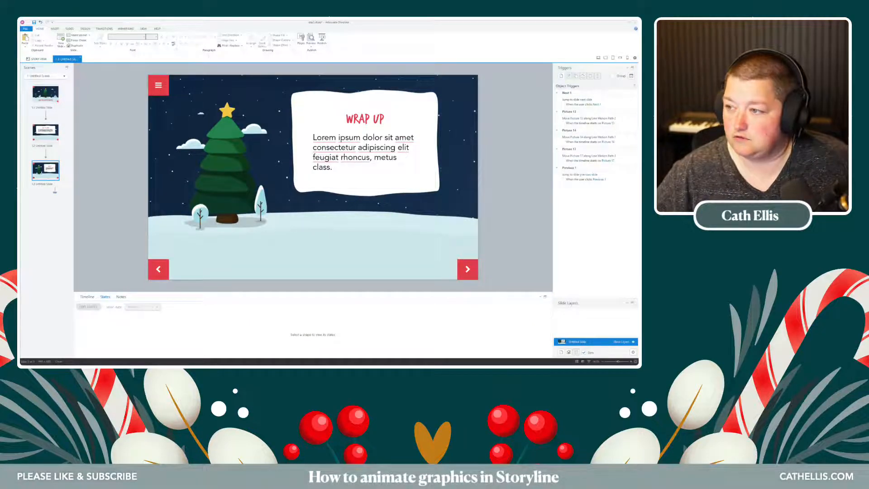
# - Preview the course from the title slide, test the menu by opening and closing it repeatedly, and close the preview
pyautogui.click(311, 47)
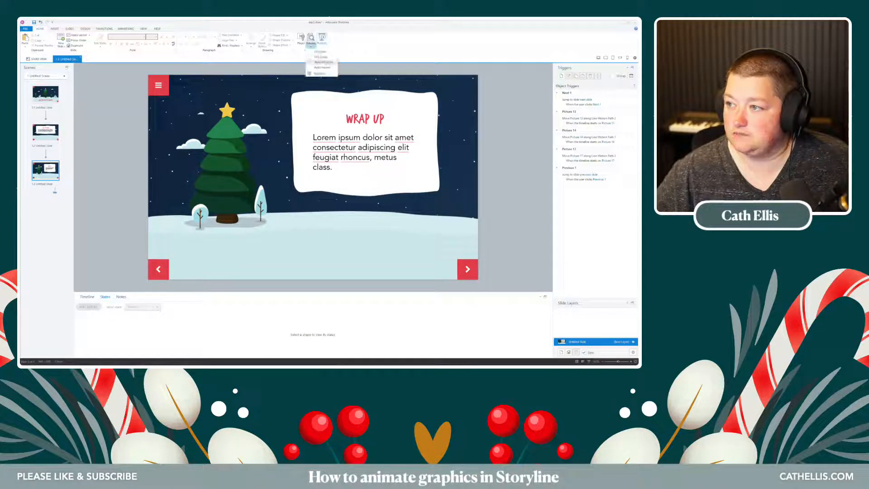
pyautogui.click(321, 62)
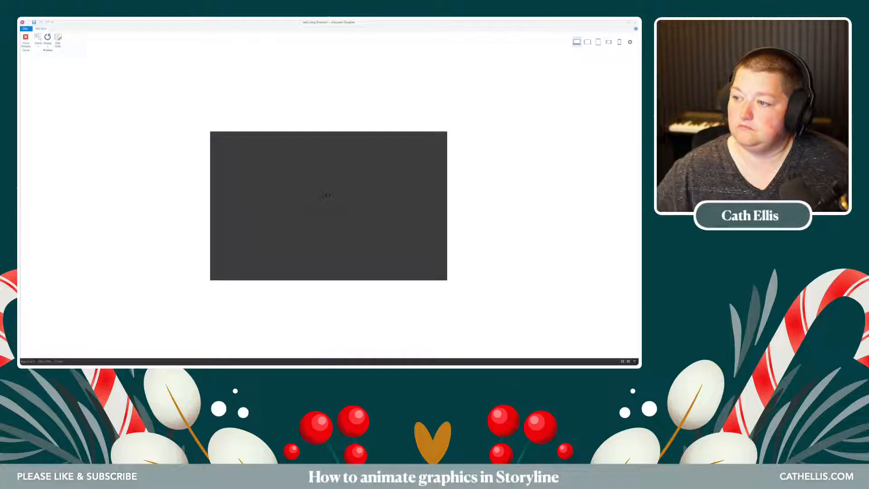
pyautogui.click(220, 142)
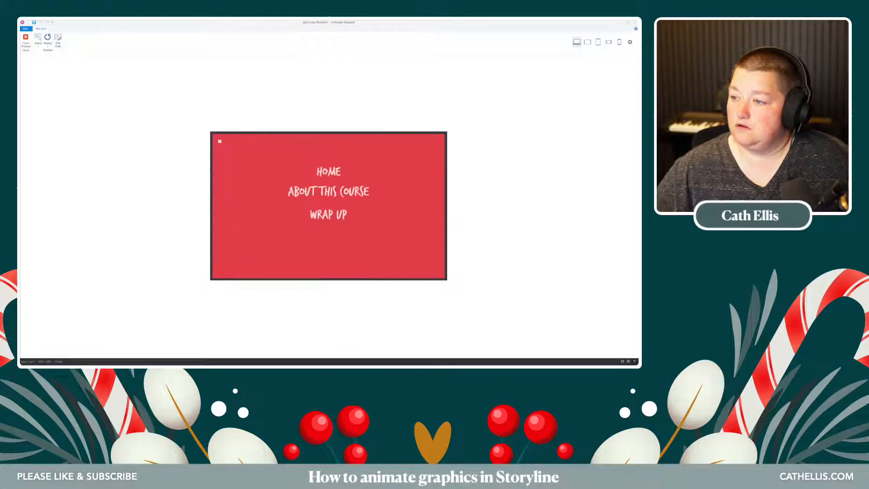
pyautogui.click(219, 141)
pyautogui.click(219, 141)
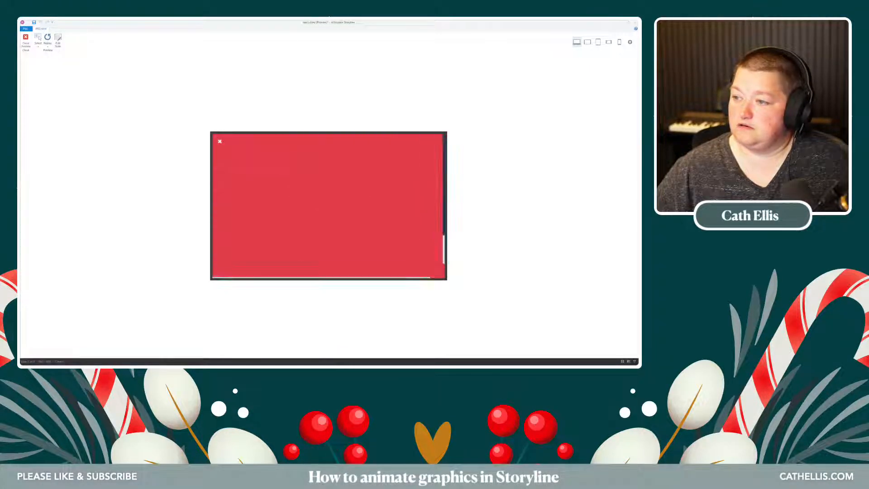
pyautogui.click(219, 141)
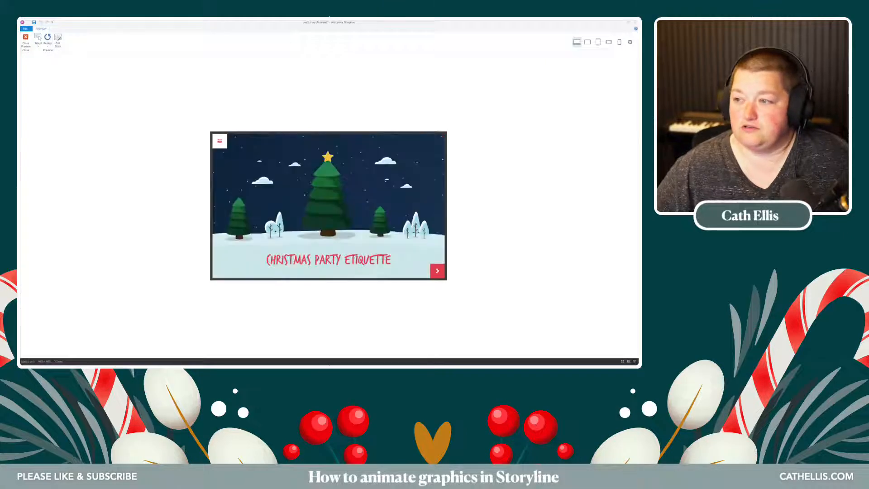
pyautogui.click(219, 141)
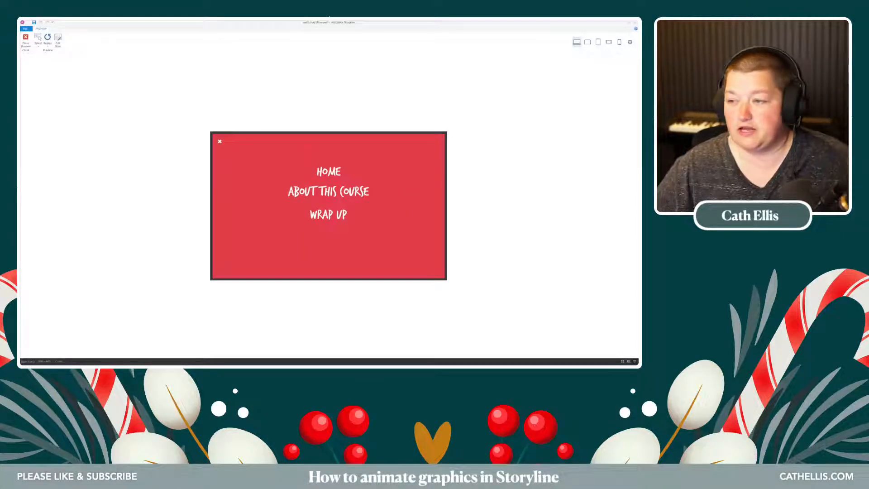
pyautogui.click(219, 141)
pyautogui.click(219, 141)
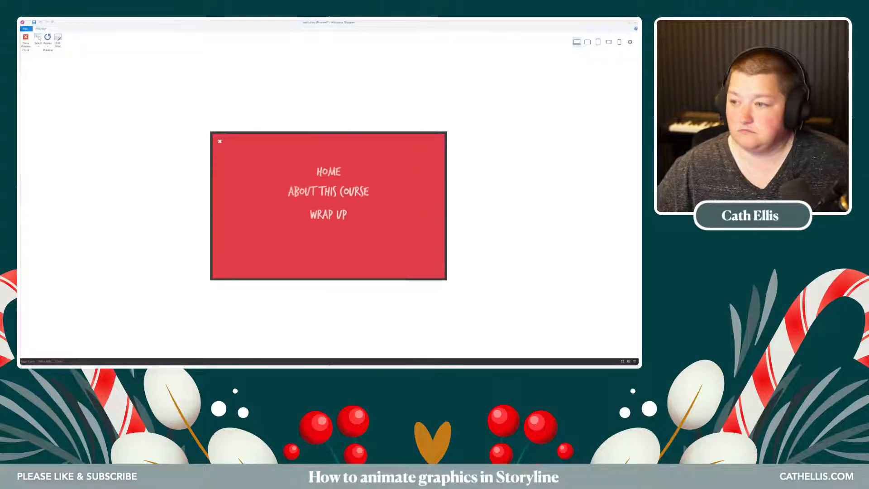
pyautogui.click(219, 141)
pyautogui.click(220, 141)
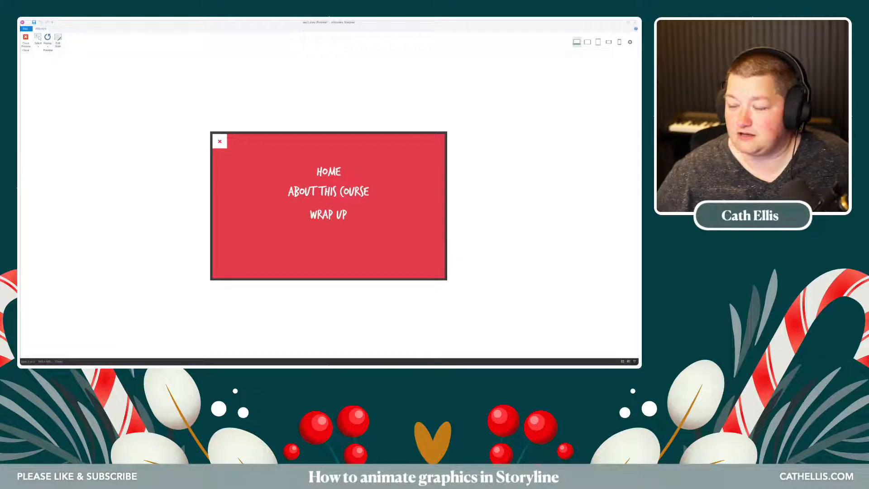
pyautogui.click(25, 39)
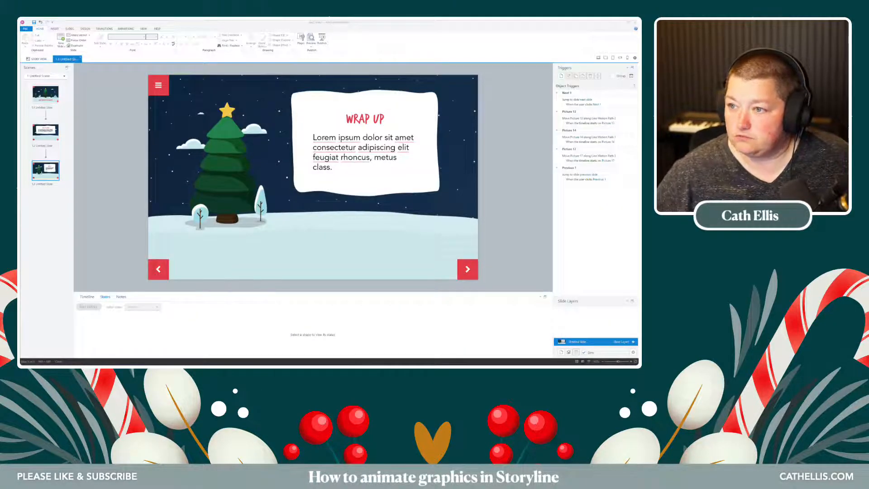
pyautogui.click(143, 28)
pyautogui.click(44, 41)
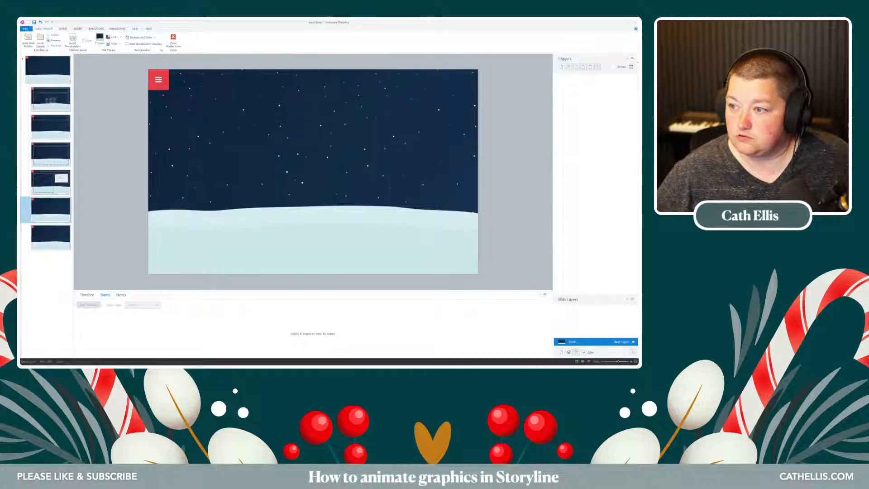
pyautogui.click(48, 70)
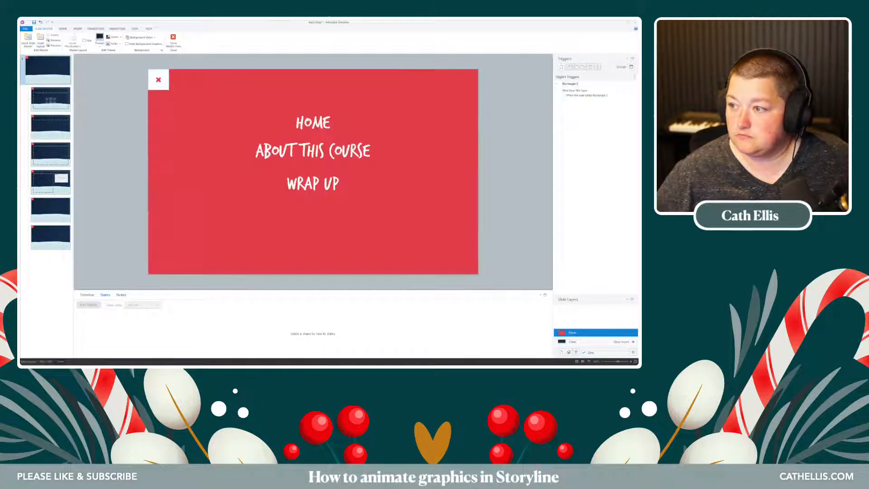
pyautogui.click(313, 122)
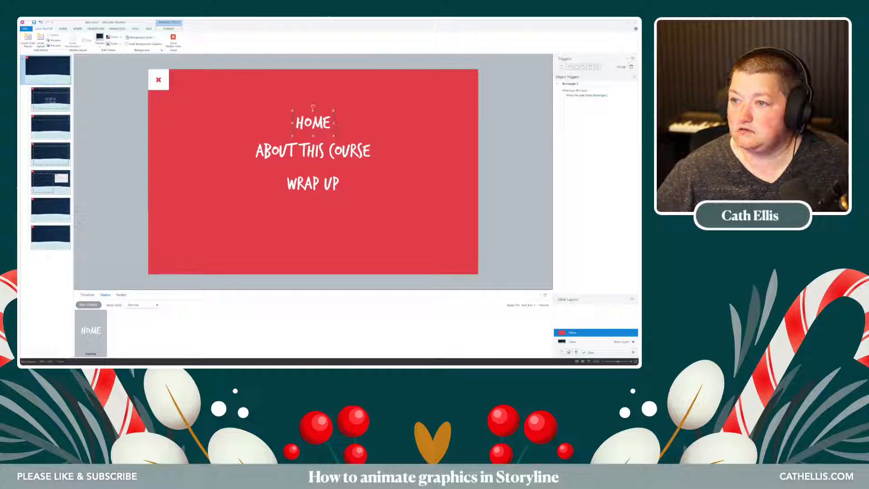
pyautogui.click(77, 29)
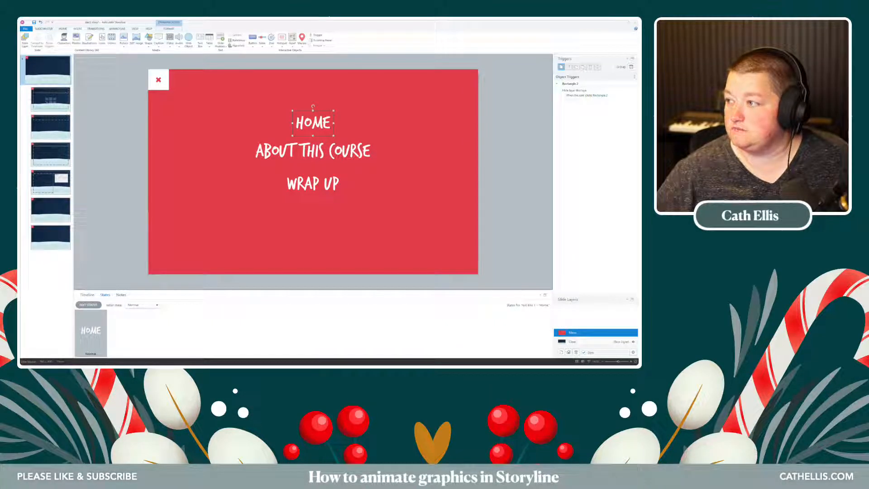
pyautogui.click(560, 67)
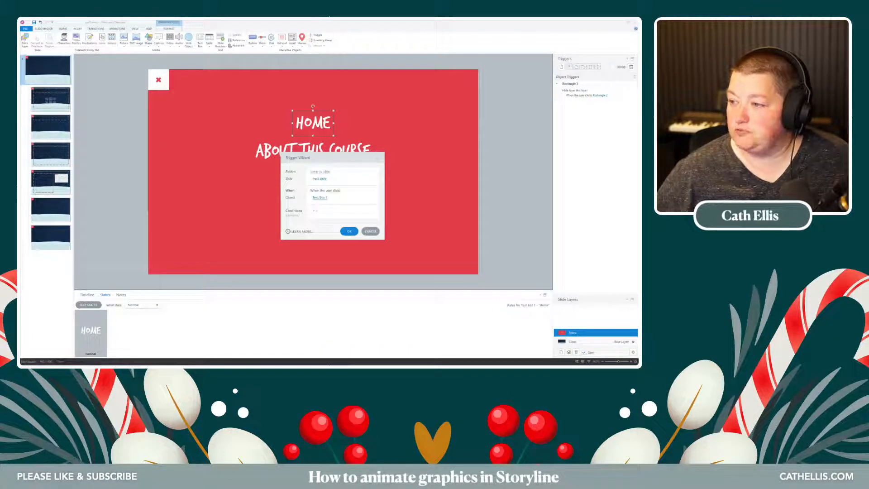
pyautogui.click(319, 179)
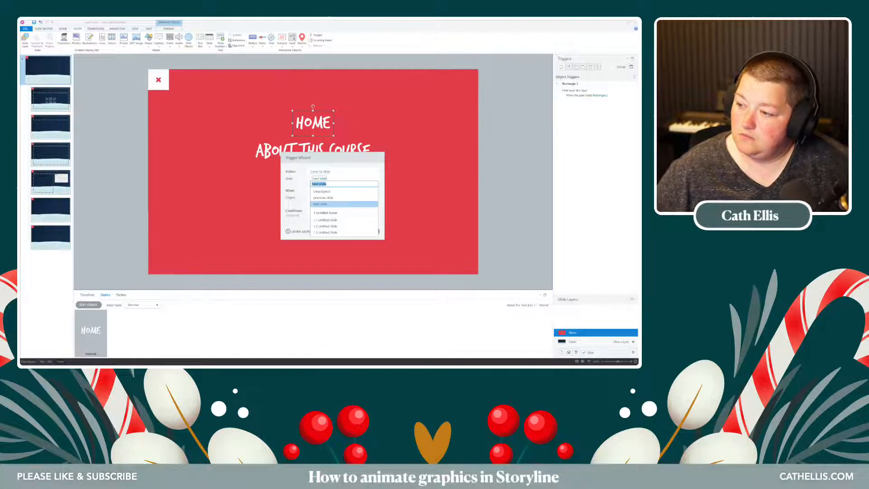
pyautogui.press('Escape')
pyautogui.press('Escape')
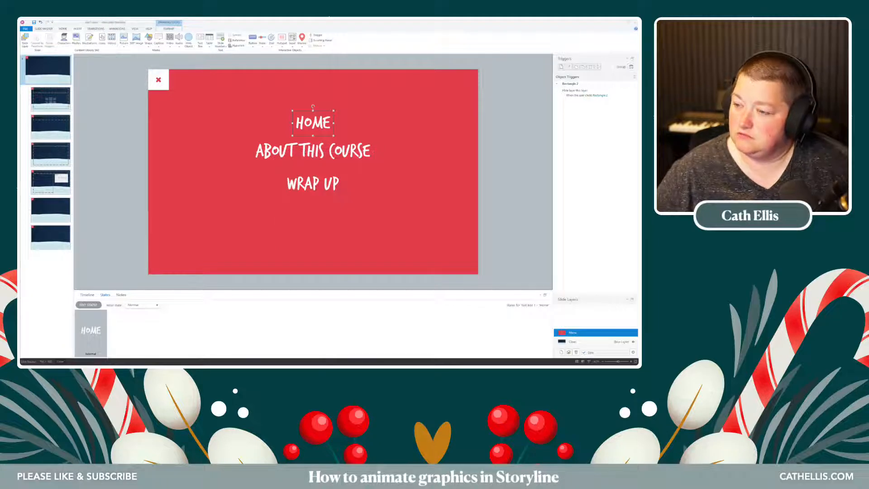
pyautogui.click(44, 28)
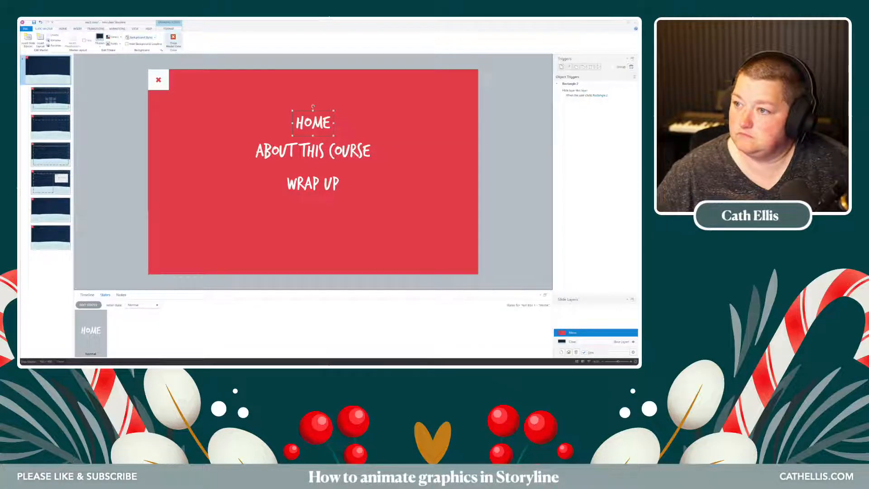
pyautogui.click(174, 40)
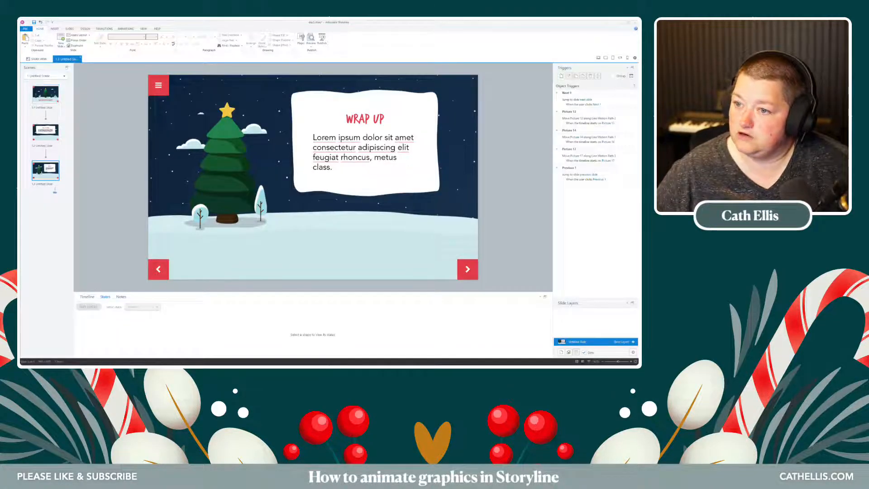
# - Rename the three slides in the scene, in order, as Home, About this course and Wrap Up
pyautogui.doubleClick(42, 108)
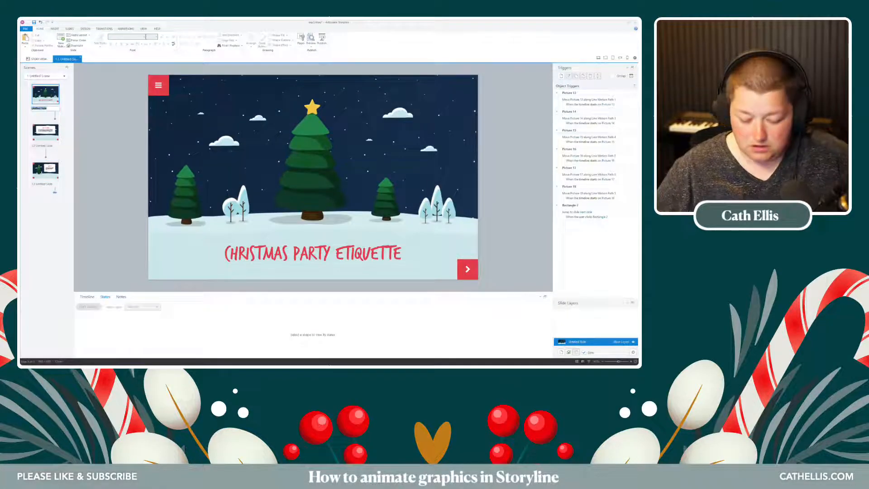
pyautogui.write('Home')
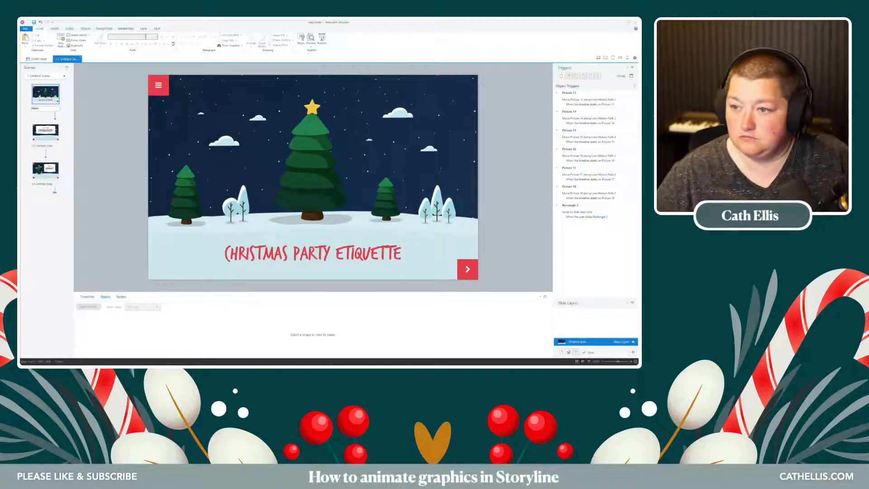
pyautogui.doubleClick(42, 146)
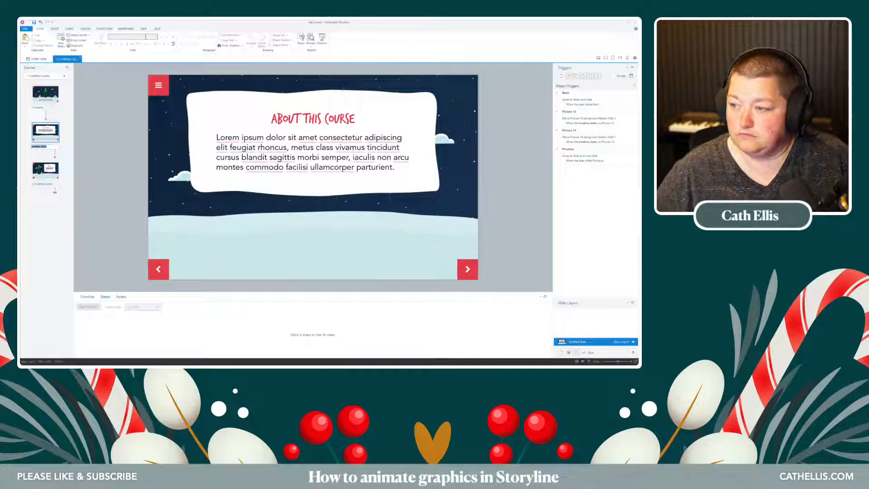
pyautogui.write('About t')
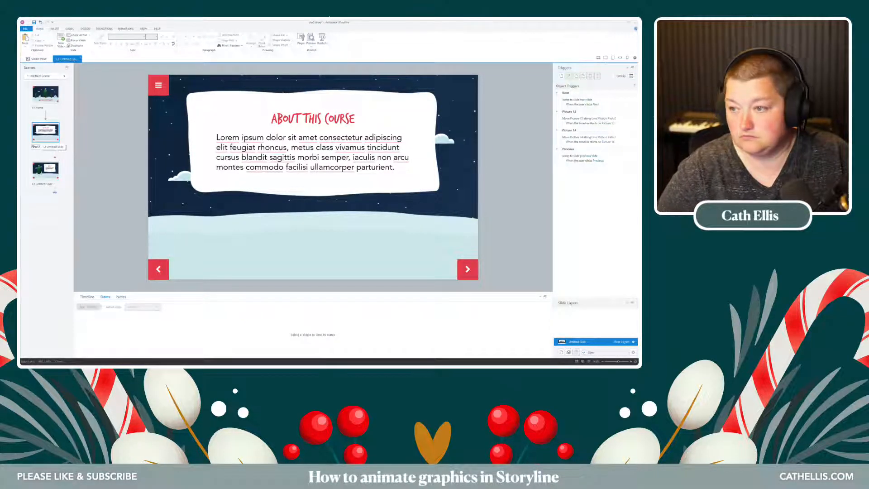
pyautogui.write('his course')
pyautogui.press('Tab')
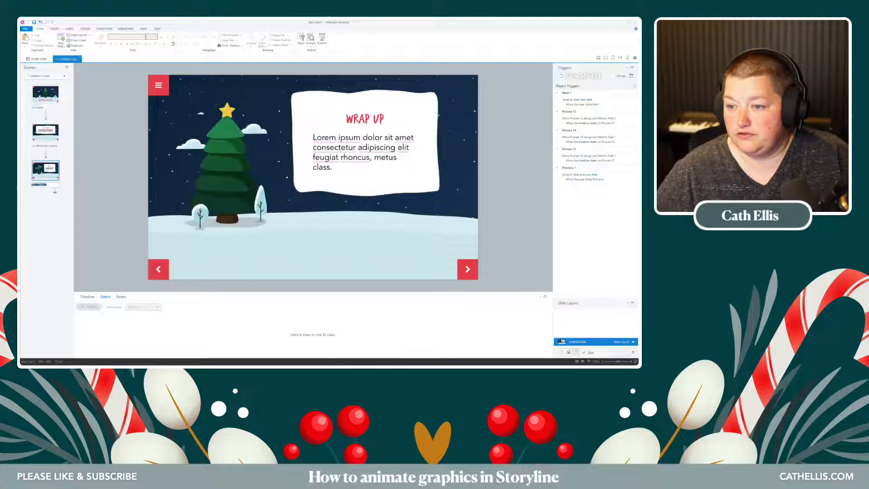
pyautogui.write('Wrap')
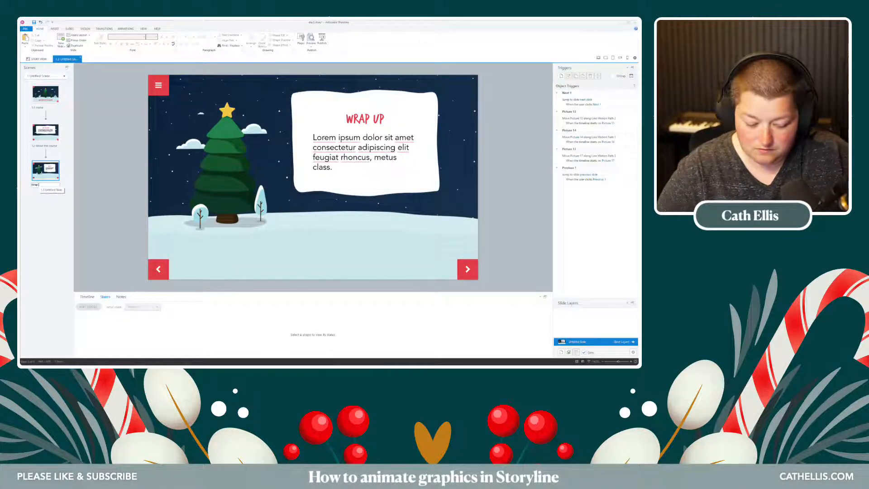
pyautogui.write(' Up')
pyautogui.press('Return')
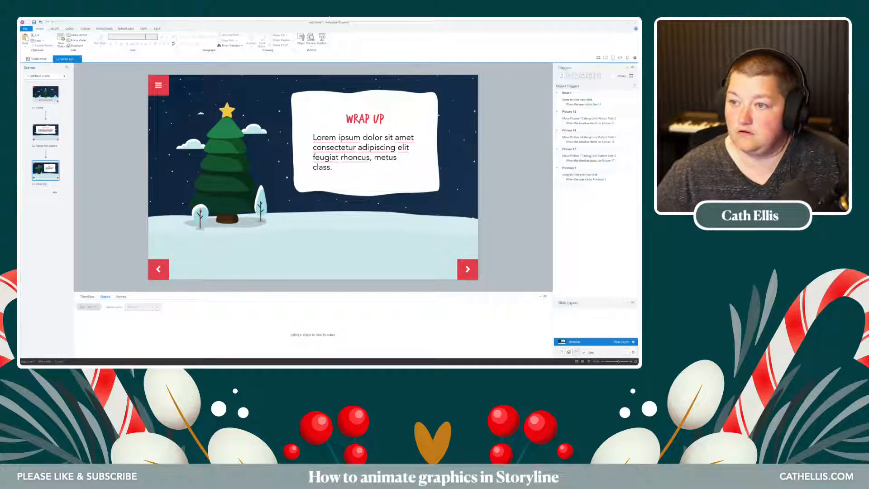
# - Reopen the slide master
pyautogui.click(144, 29)
pyautogui.click(45, 40)
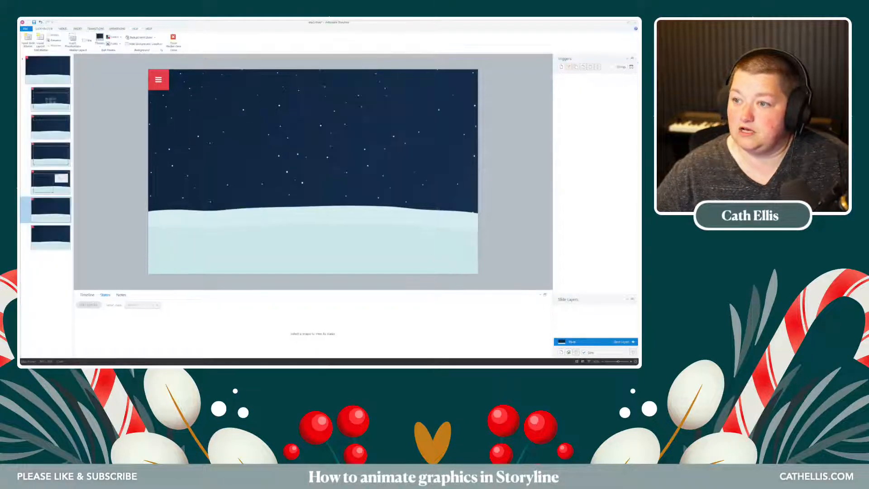
# - On the slide master's menu layer, add a trigger to the HOME text that jumps to the Home slide on click
pyautogui.click(47, 70)
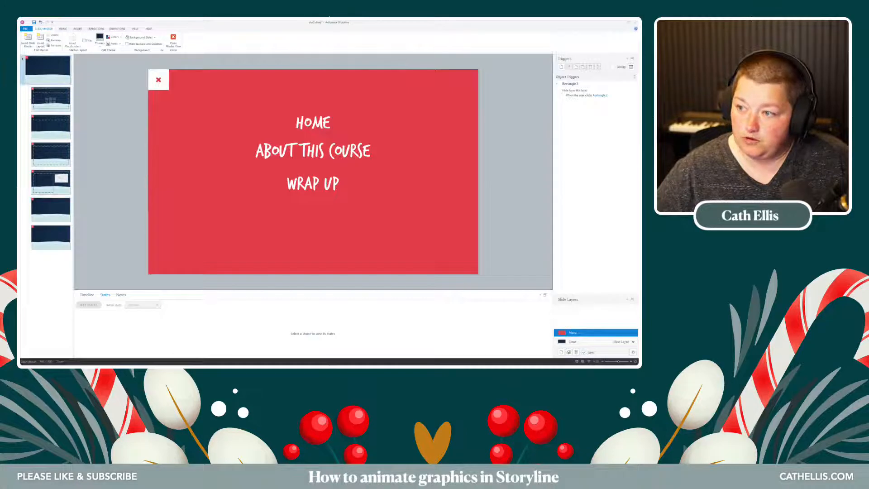
pyautogui.click(313, 112)
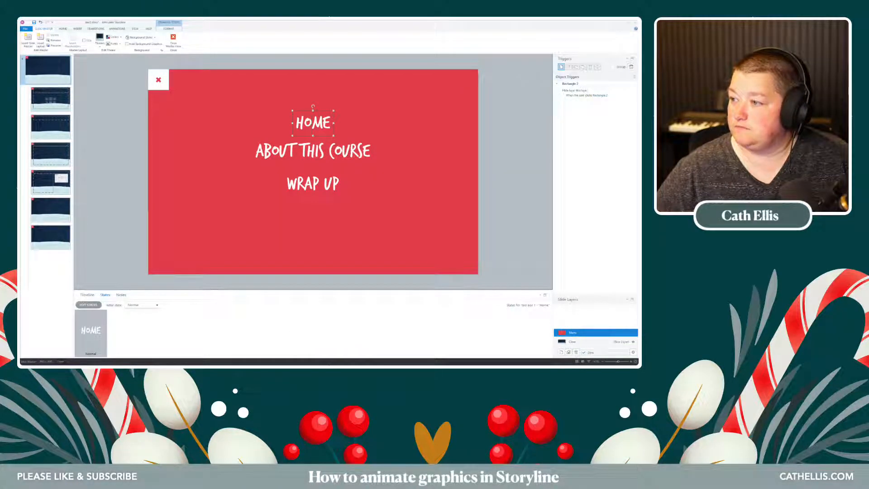
pyautogui.click(560, 67)
pyautogui.click(320, 179)
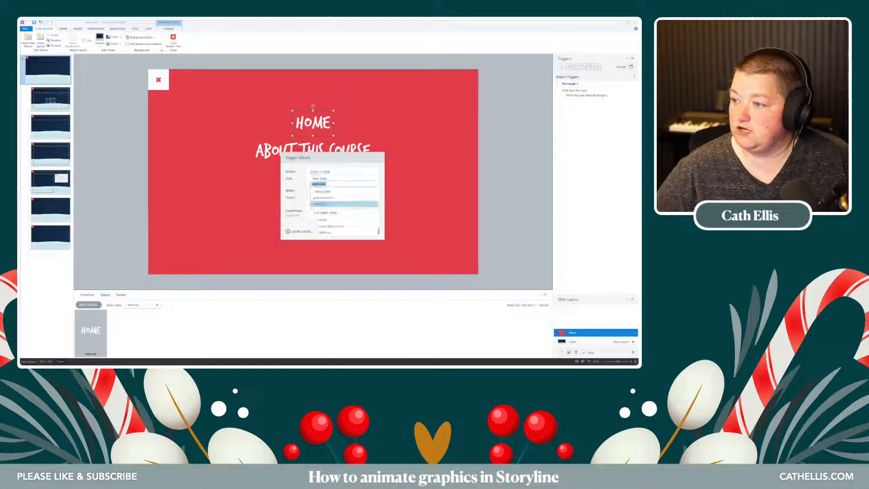
pyautogui.click(333, 221)
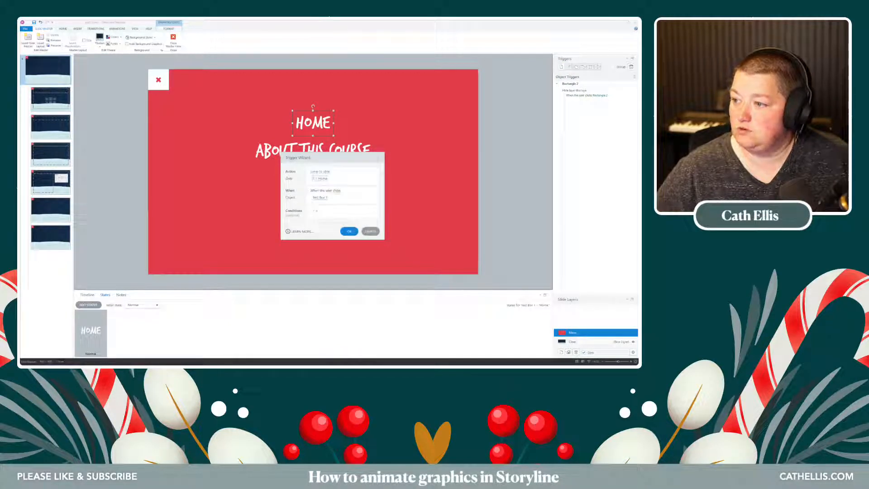
pyautogui.click(349, 232)
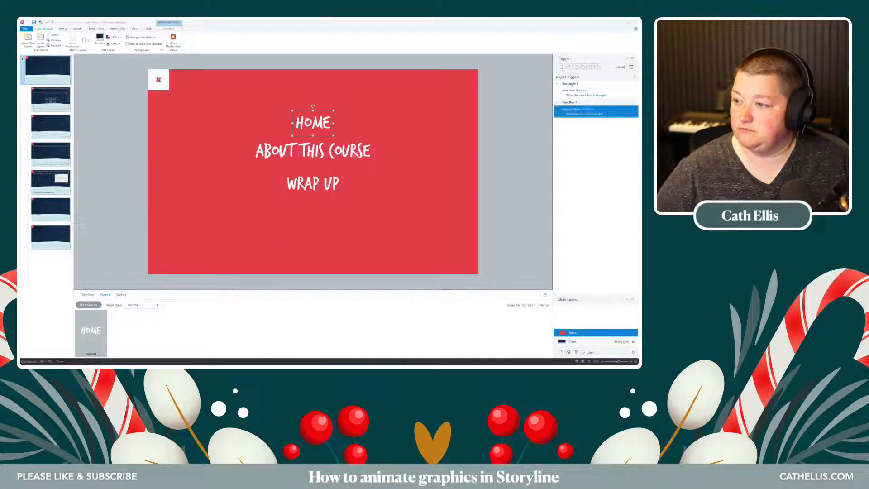
# - Add a trigger to the ABOUT THIS COURSE text that jumps to slide 1.2 on click, and select the WRAP UP text
pyautogui.click(312, 136)
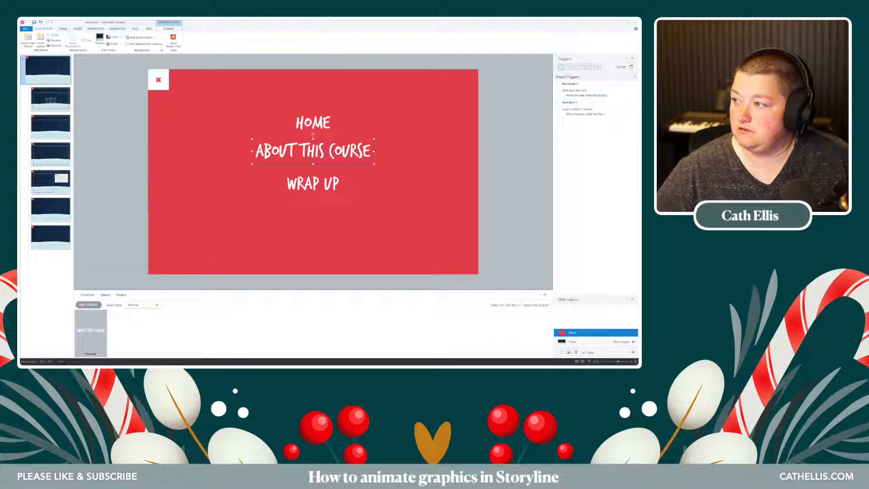
pyautogui.click(561, 66)
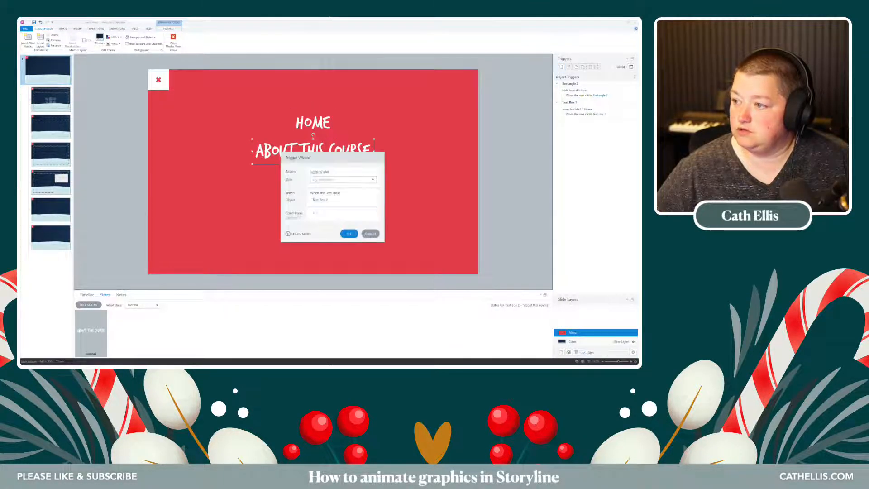
pyautogui.click(372, 180)
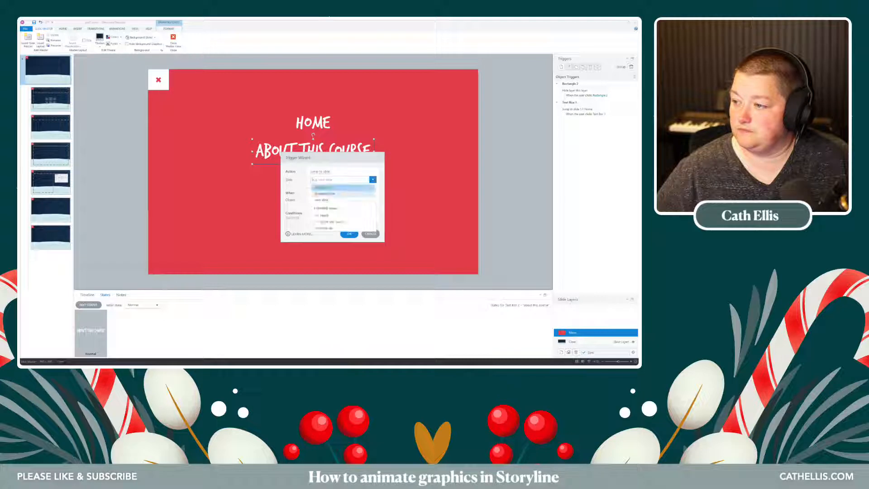
pyautogui.click(337, 222)
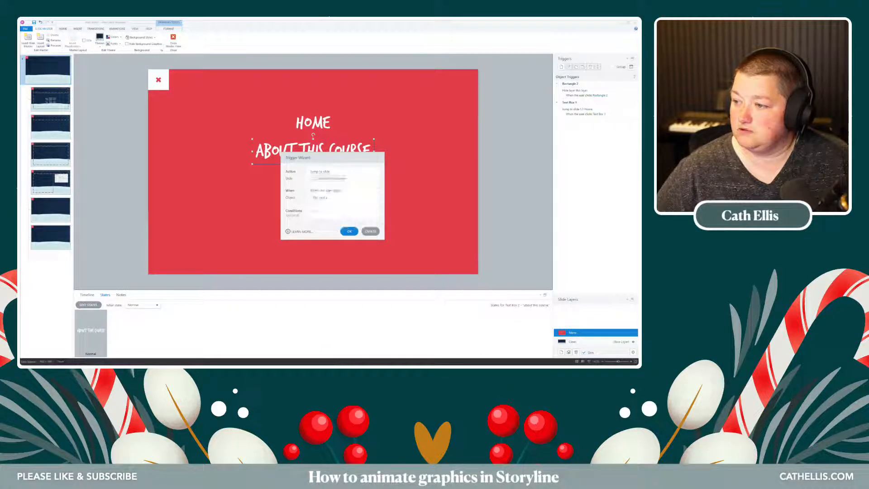
pyautogui.click(349, 233)
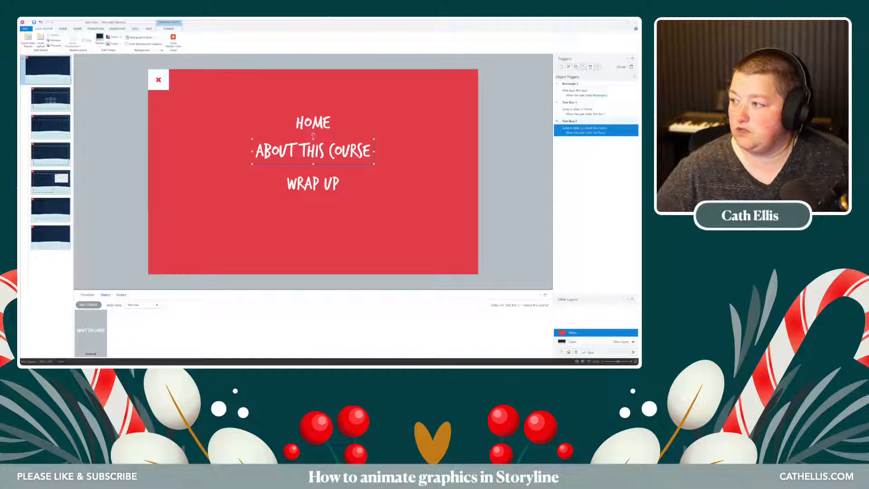
pyautogui.click(312, 183)
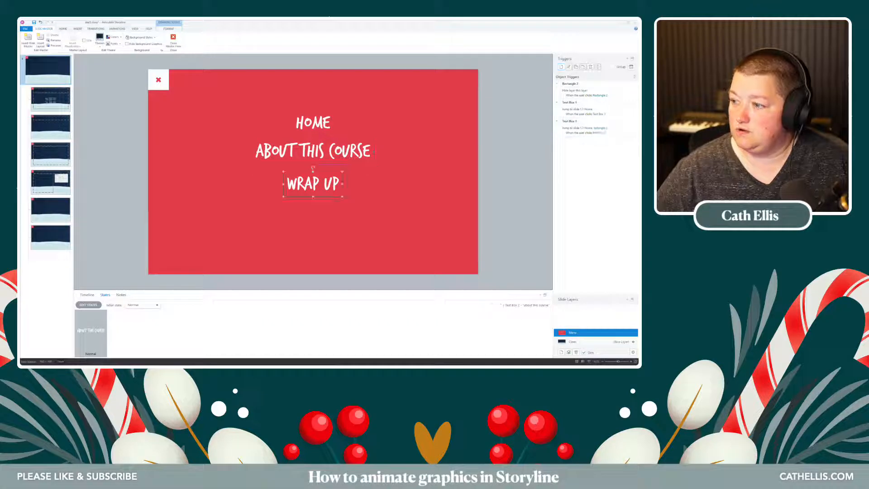
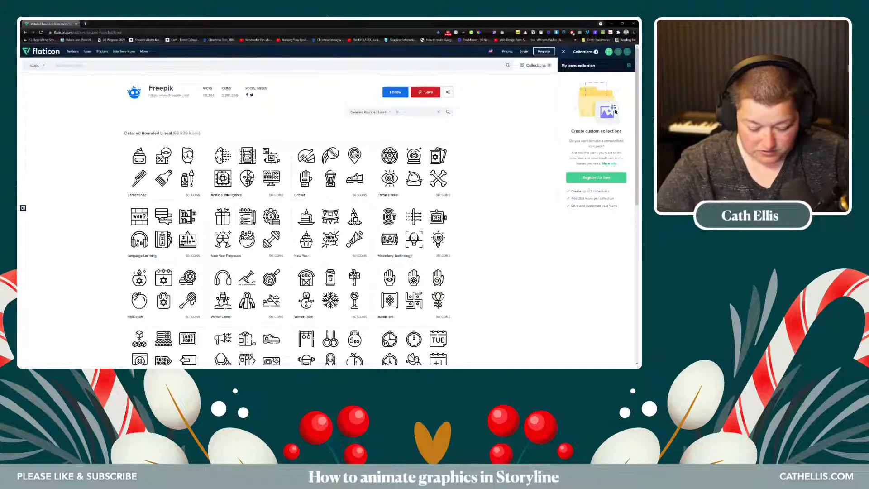
# - On Flaticon, open the bookmarked open-book icon from a search for "book" and sign in with Google to edit it
pyautogui.press('Return')
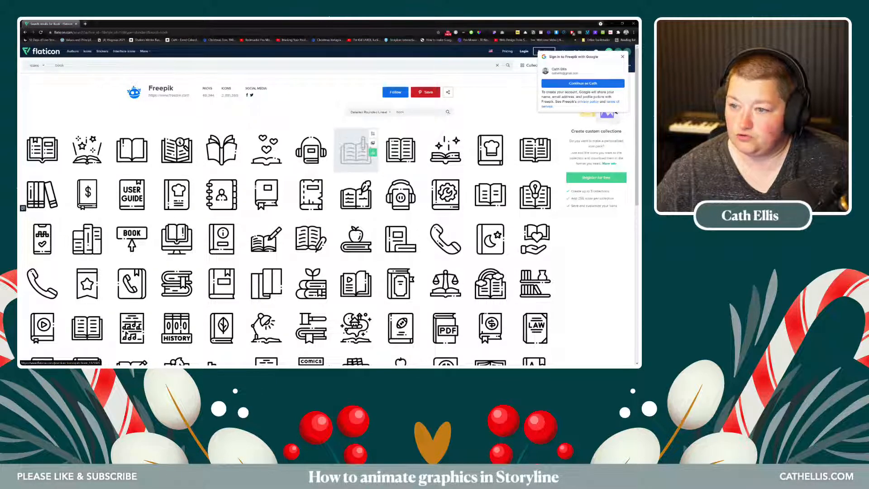
pyautogui.click(535, 149)
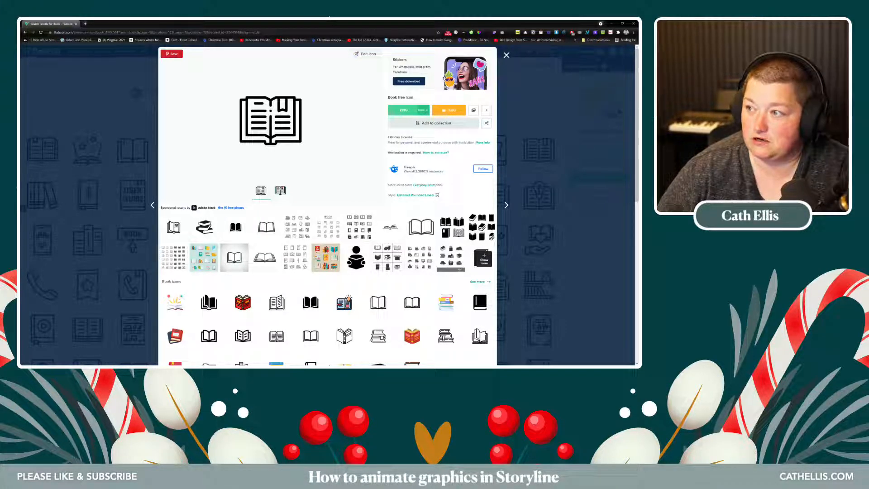
pyautogui.click(365, 54)
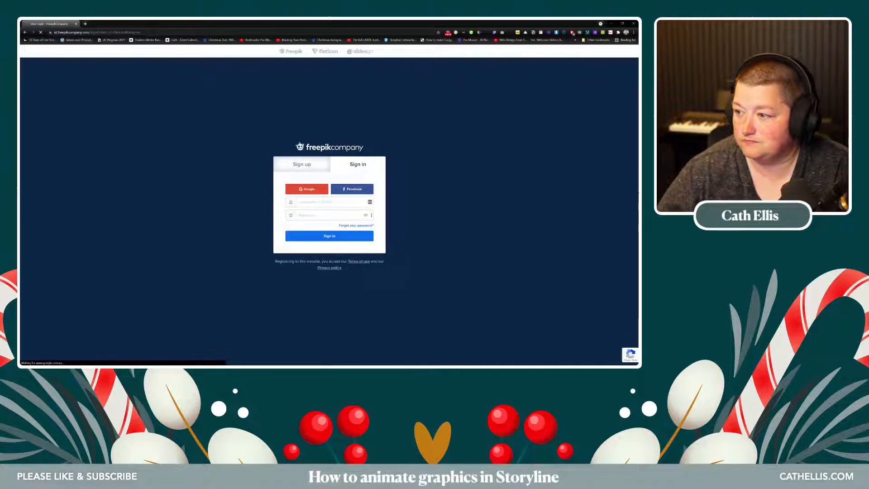
pyautogui.click(307, 188)
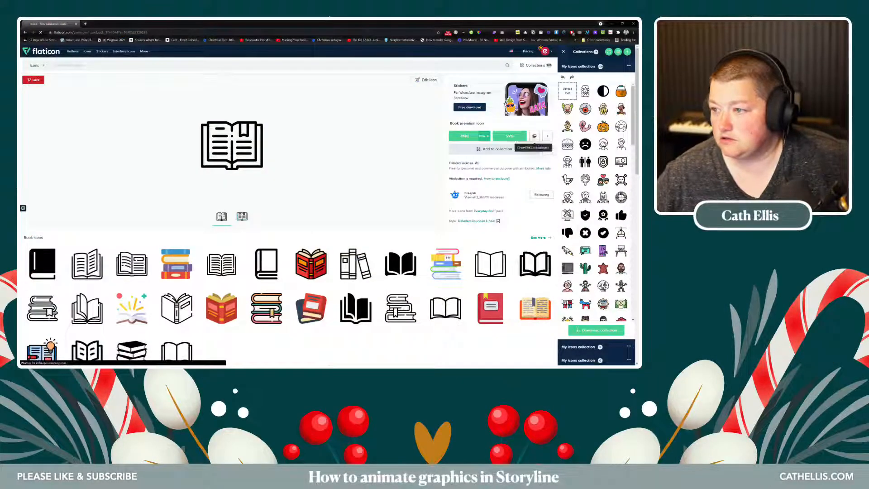
pyautogui.moveTo(507, 364)
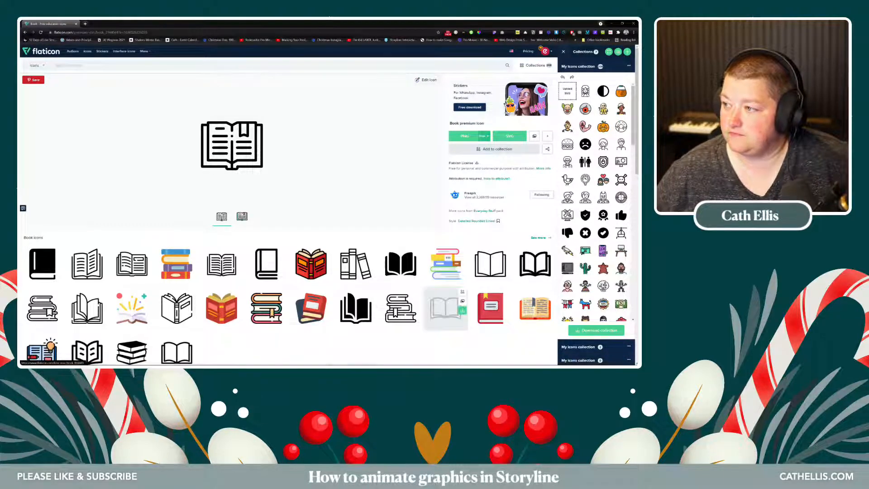
# - Open the book icon in the editor and recolor it from black to white
pyautogui.click(425, 80)
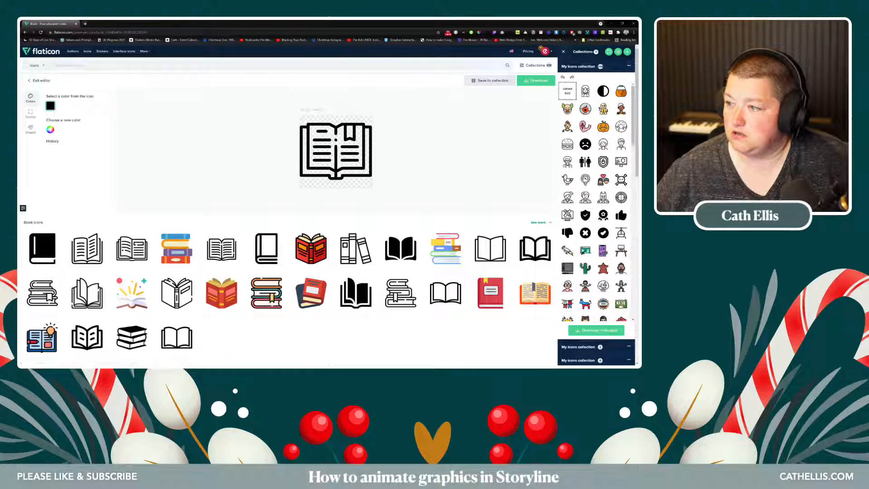
pyautogui.click(50, 129)
pyautogui.moveTo(65, 147); pyautogui.dragTo(48, 137)
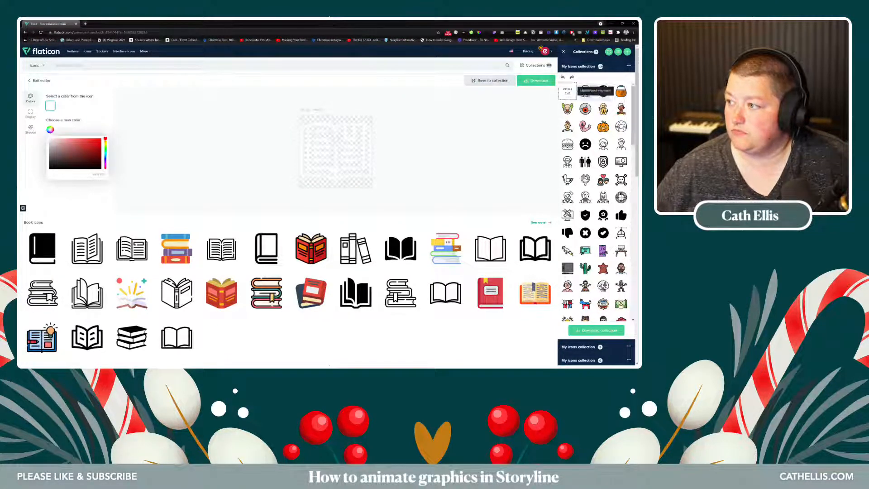
# - Download the white book icon as a 512px PNG into a new folder named 3 inside the vlogmas folder
pyautogui.click(539, 81)
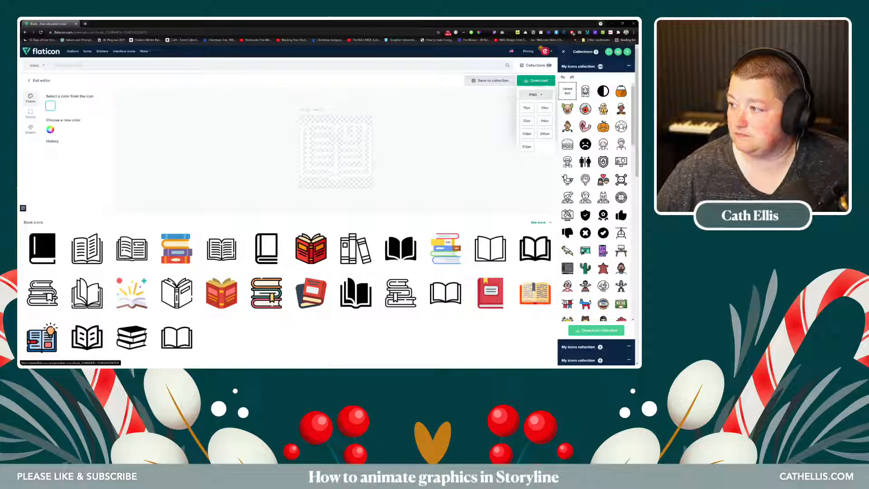
pyautogui.click(526, 146)
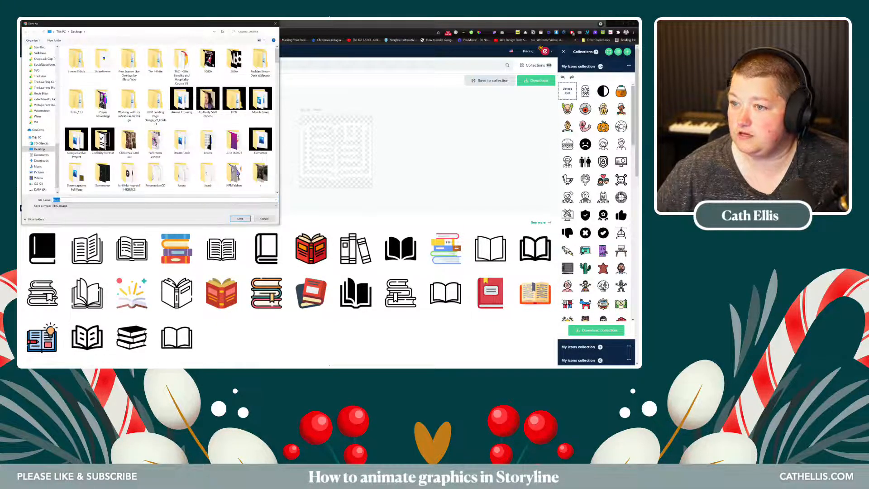
pyautogui.scroll(6, 41, 118)
pyautogui.scroll(5, 41, 122)
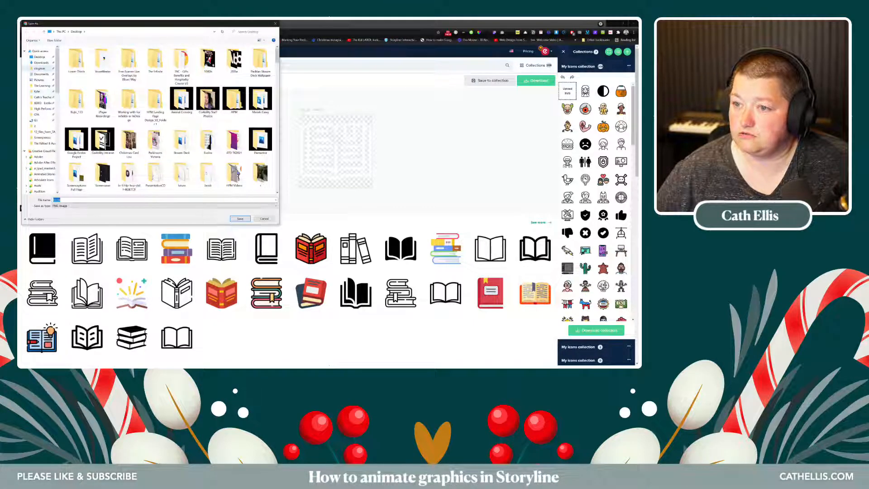
pyautogui.click(39, 68)
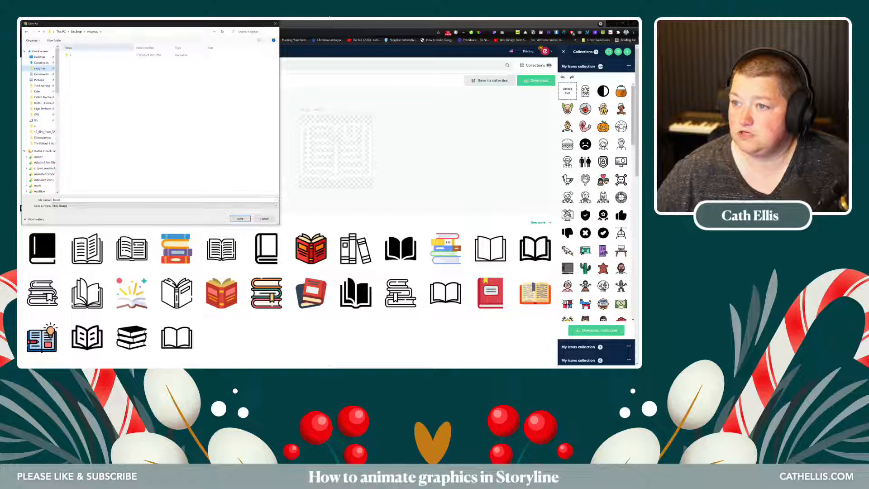
pyautogui.click(54, 40)
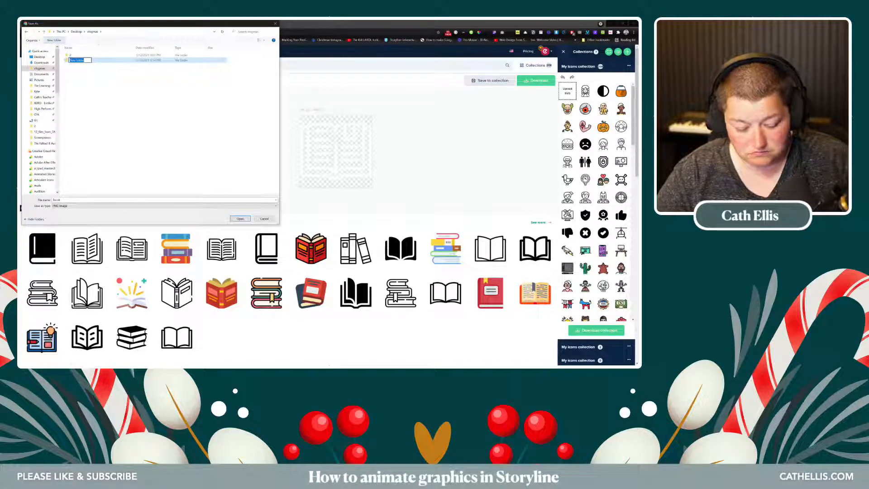
pyautogui.write('3')
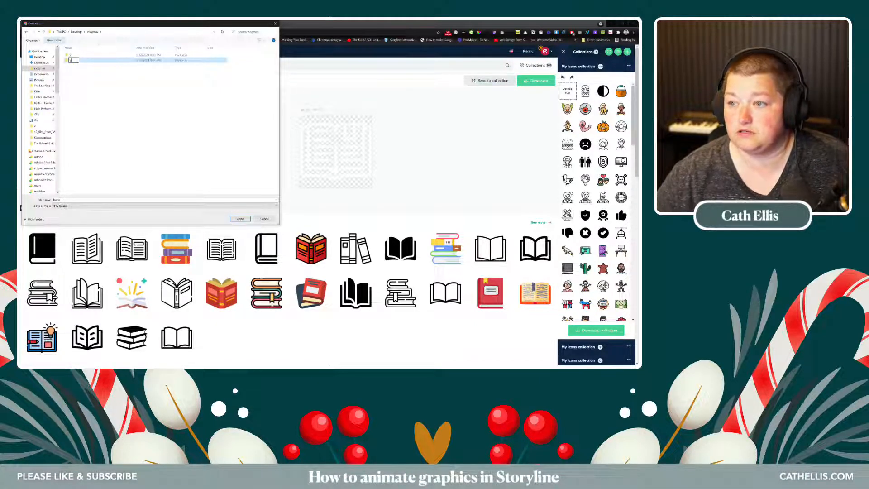
pyautogui.press('Return')
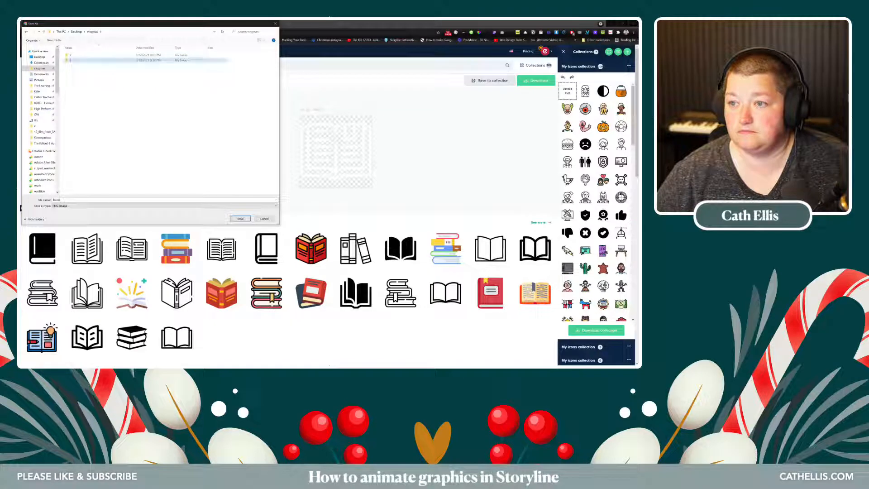
pyautogui.press('Return')
pyautogui.press('Return')
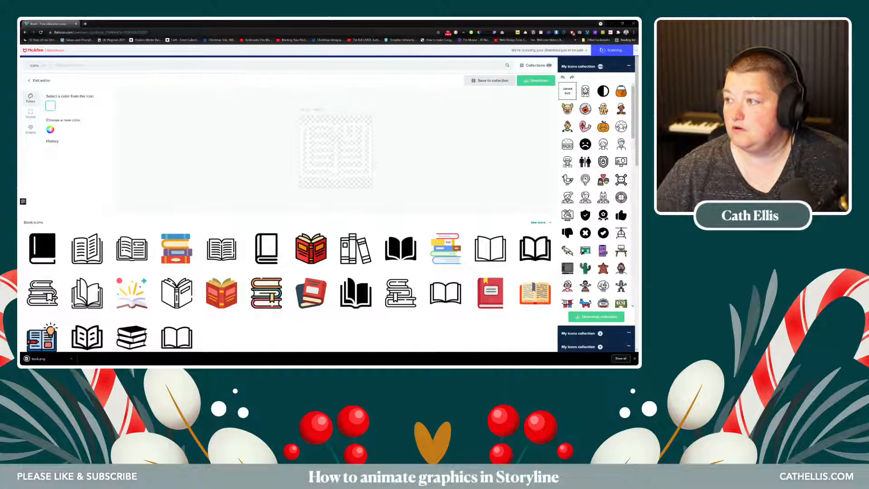
# - Download the white book icon as an SVG named book into the same folder
pyautogui.click(536, 81)
pyautogui.click(536, 107)
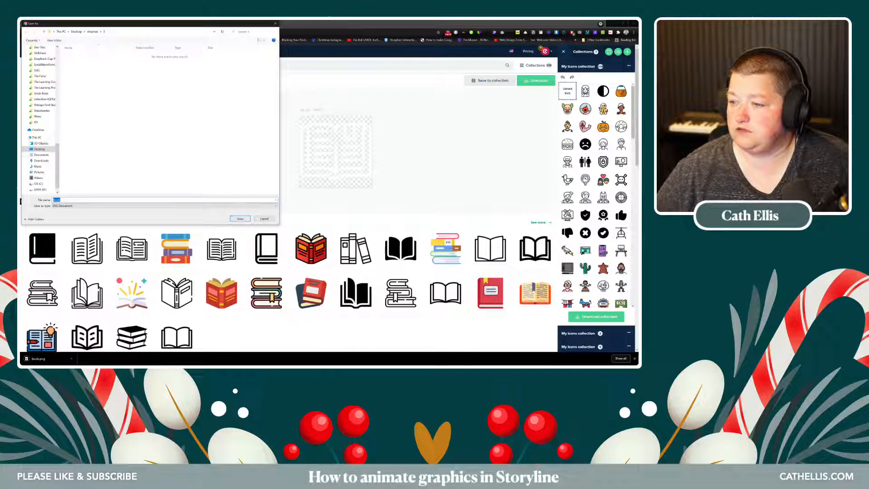
pyautogui.press('Return')
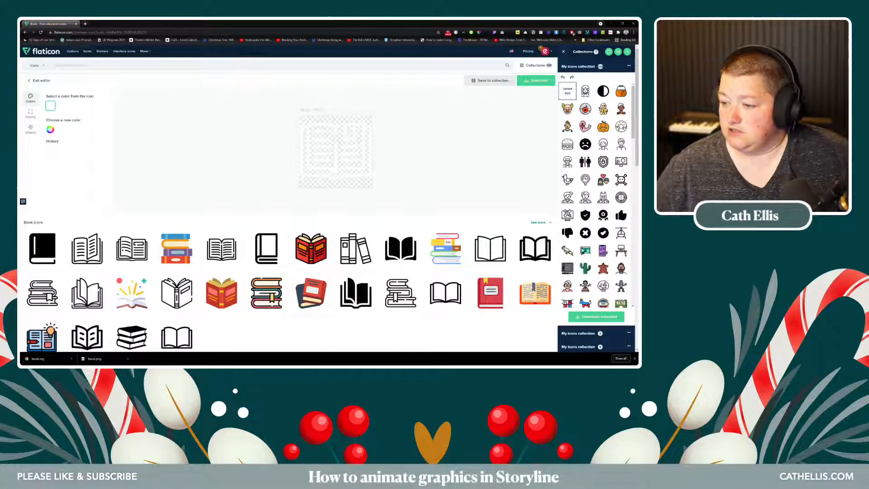
# - Switch to Storyline, close the course preview, and open the red menu layer of the main slide master
pyautogui.click(218, 360)
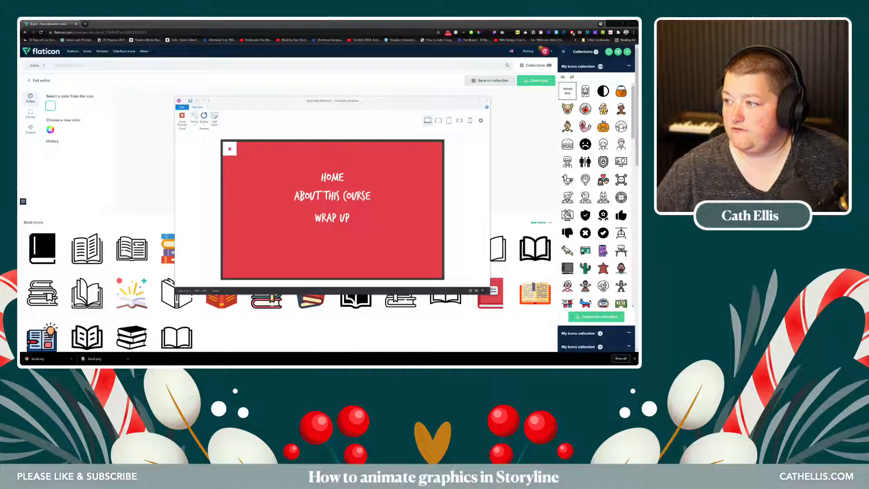
pyautogui.click(479, 101)
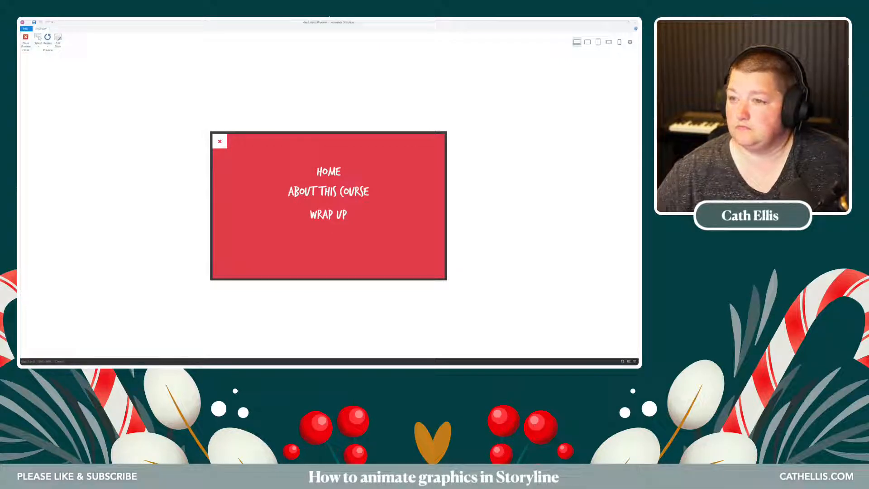
pyautogui.click(26, 41)
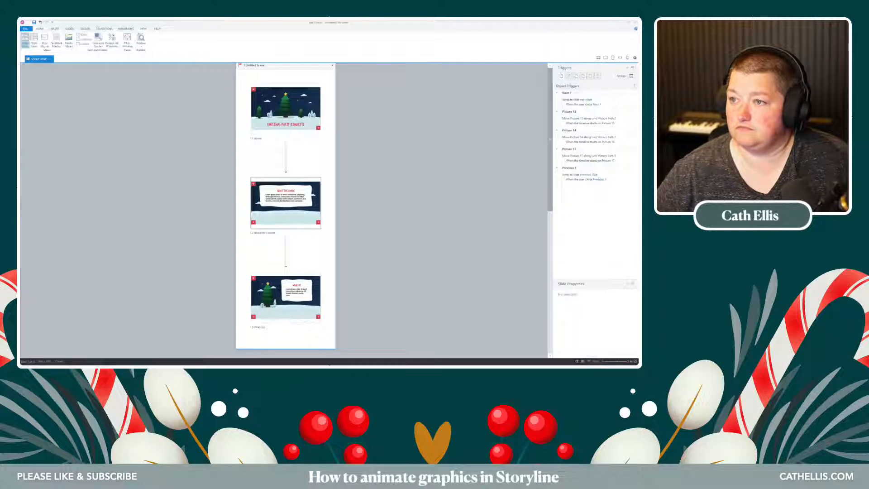
pyautogui.click(44, 40)
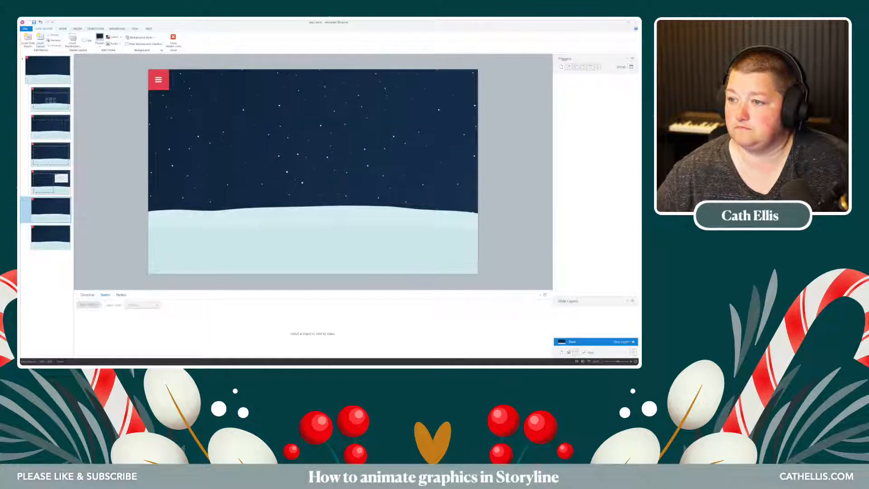
pyautogui.click(48, 70)
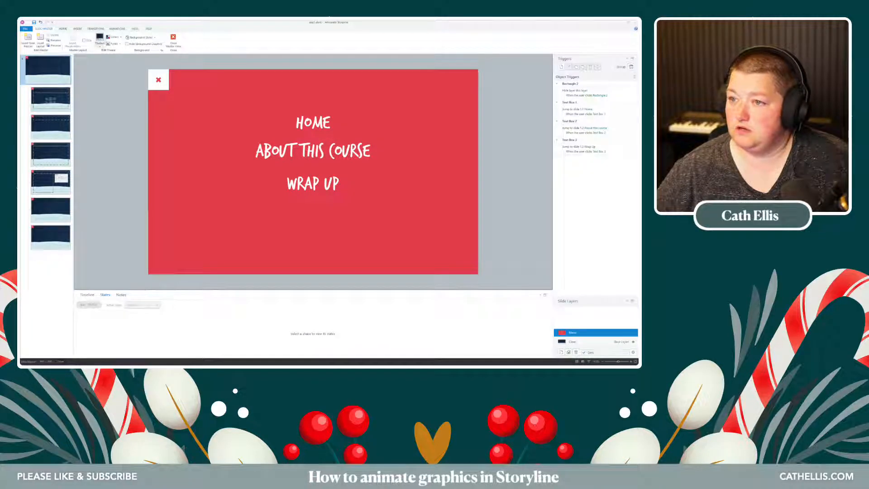
pyautogui.click(78, 29)
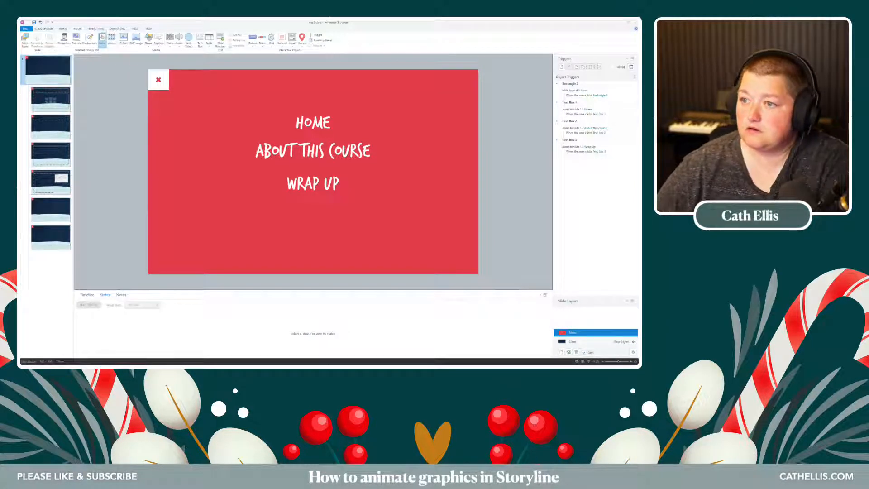
pyautogui.click(101, 39)
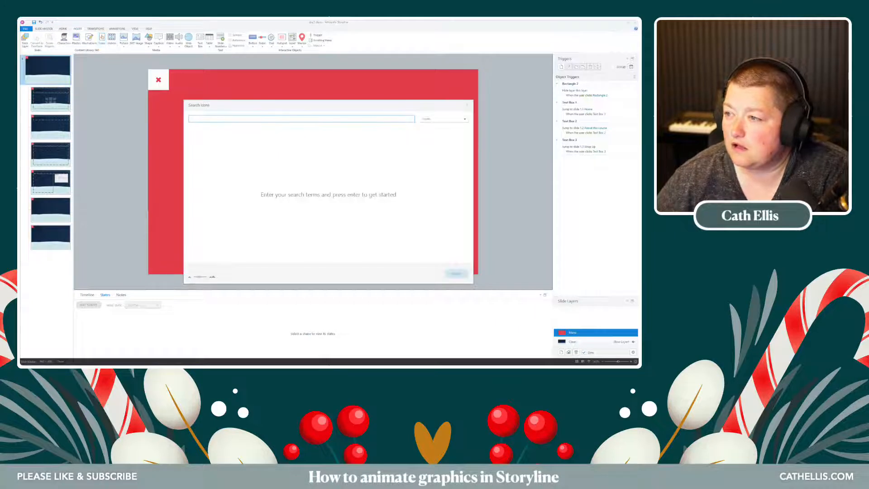
pyautogui.click(465, 119)
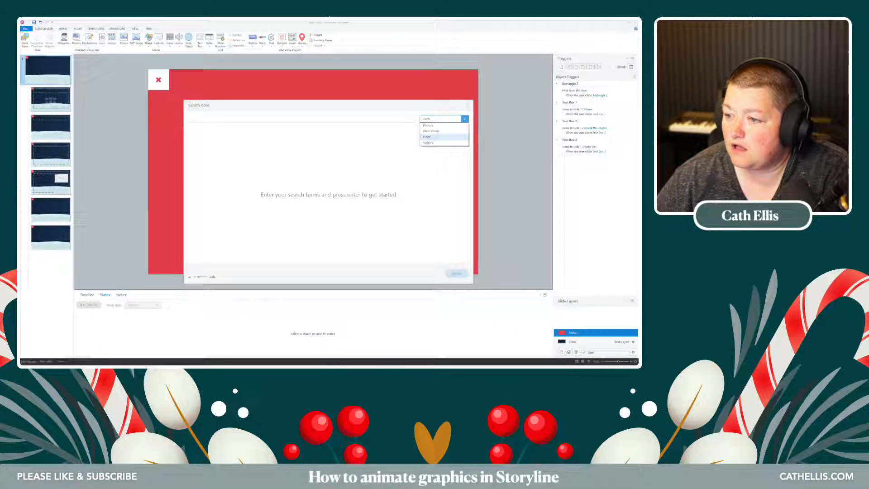
pyautogui.click(432, 131)
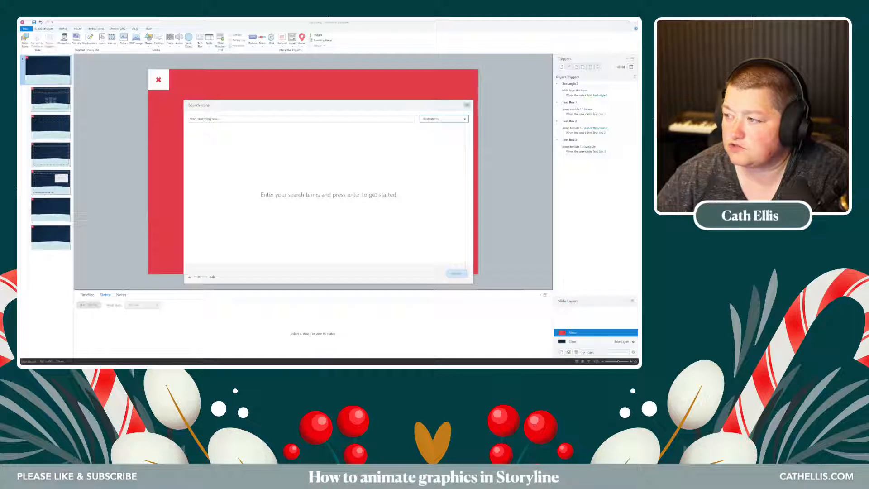
pyautogui.click(467, 104)
# - Insert the book SVG from folder 3 inside vlogmas as a picture on the menu layer
pyautogui.click(124, 40)
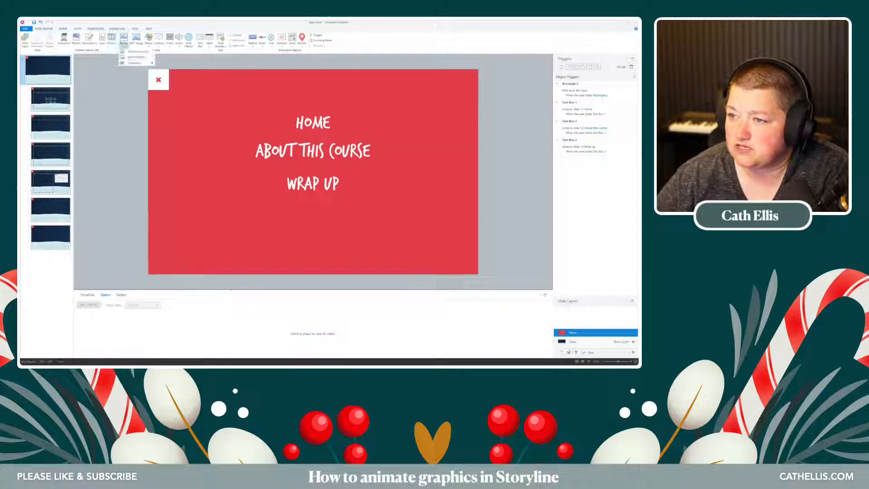
pyautogui.click(138, 51)
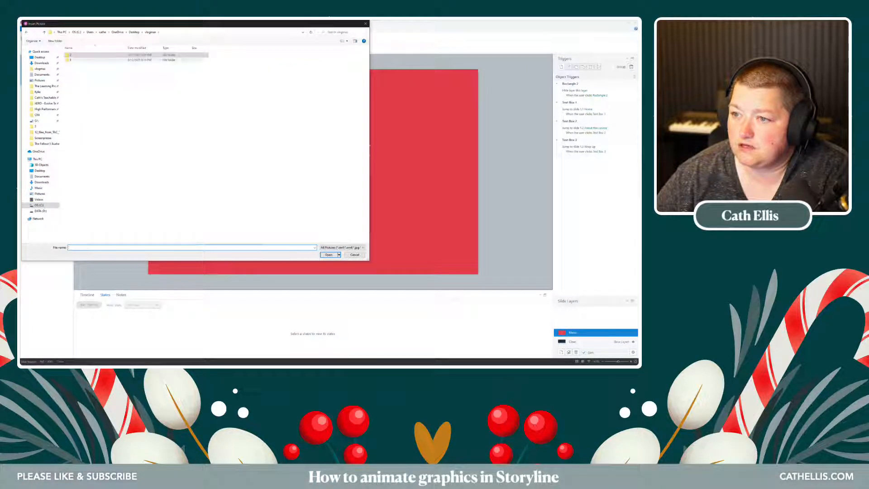
pyautogui.click(76, 60)
pyautogui.click(104, 60)
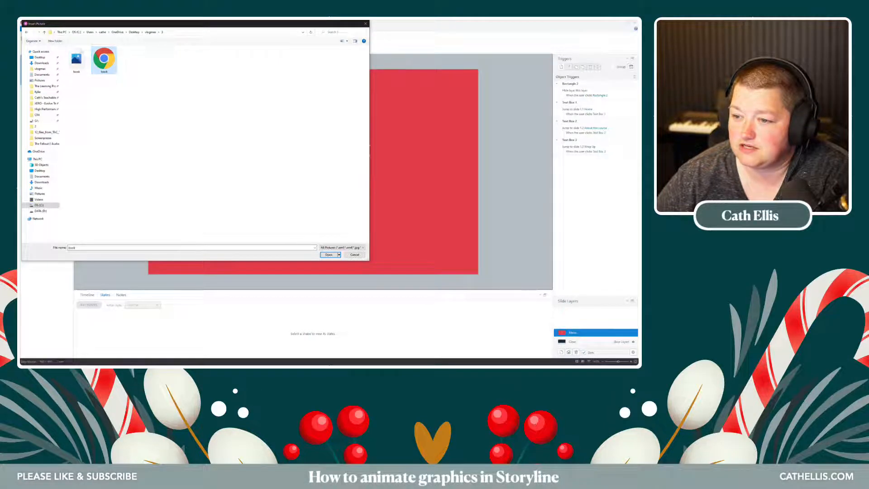
pyautogui.press('Return')
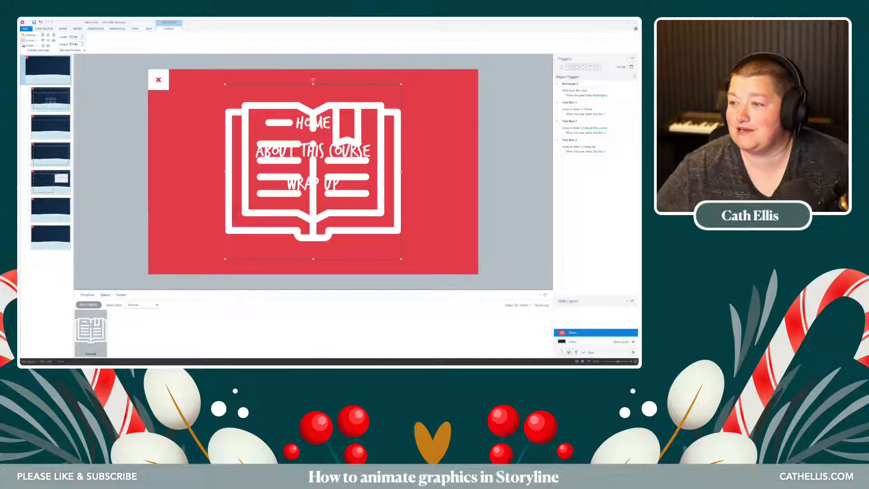
# - Shrink the white book icon to a small size and place it in the lower-left corner of the red menu slide
pyautogui.moveTo(401, 84); pyautogui.dragTo(244, 241)
pyautogui.press('Escape')
pyautogui.click(234, 250)
pyautogui.moveTo(234, 249); pyautogui.dragTo(172, 256)
pyautogui.press('Escape')
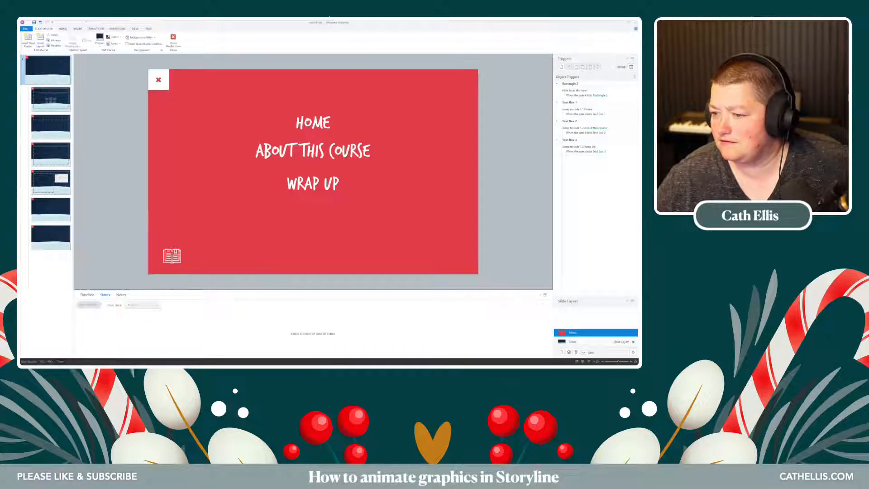
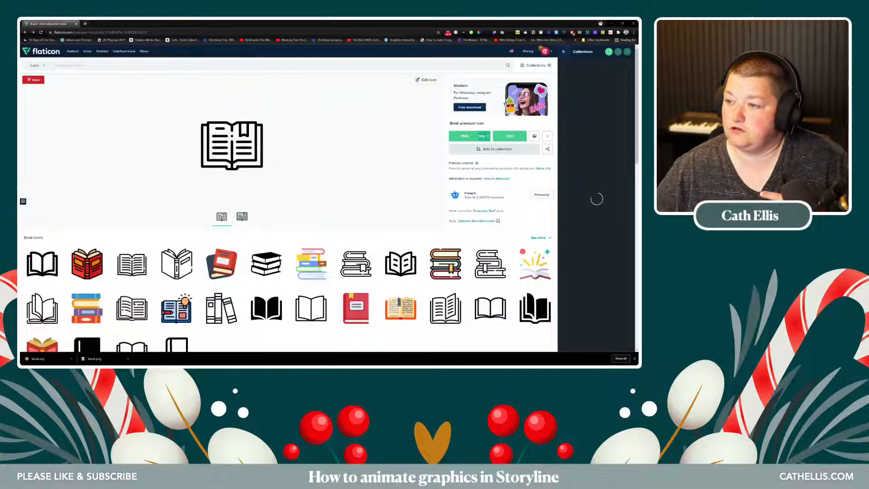
# - Switch to Flaticon, open the book icon's Detailed Rounded Lineal style, and search it for "glossary"
pyautogui.click(476, 221)
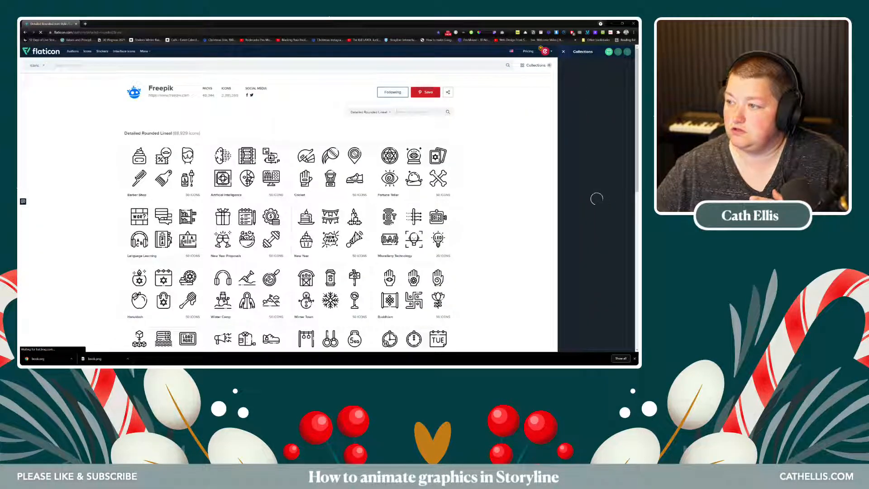
pyautogui.write('d')
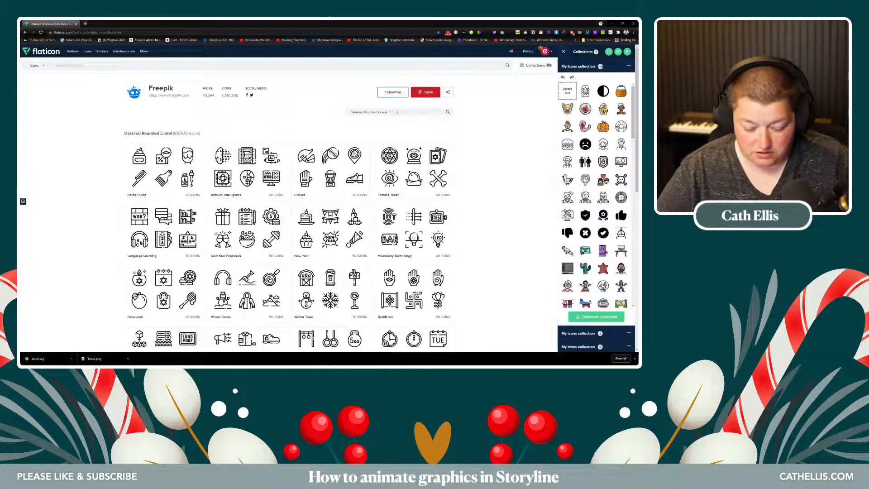
pyautogui.write('loss')
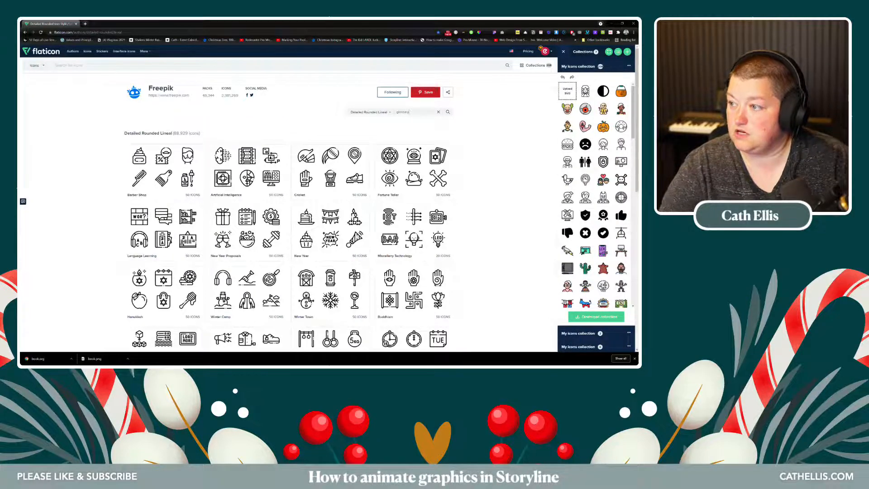
pyautogui.write('ary')
pyautogui.press('Return')
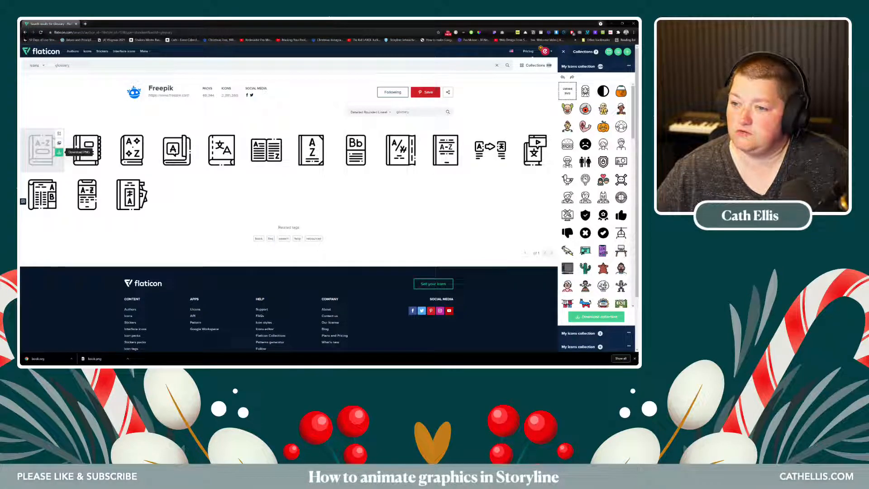
# - Download the A-Z dictionary icon as an SVG instead of a PNG into folder 3
pyautogui.click(59, 152)
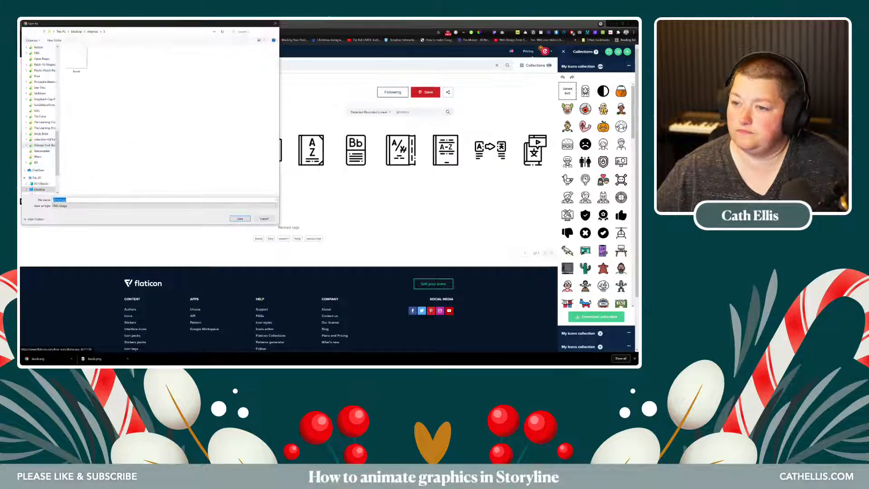
pyautogui.press('Escape')
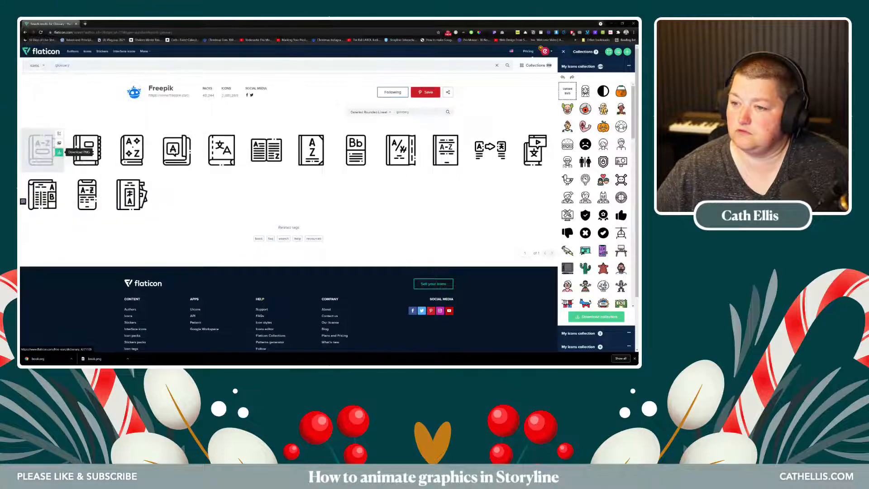
pyautogui.click(45, 151)
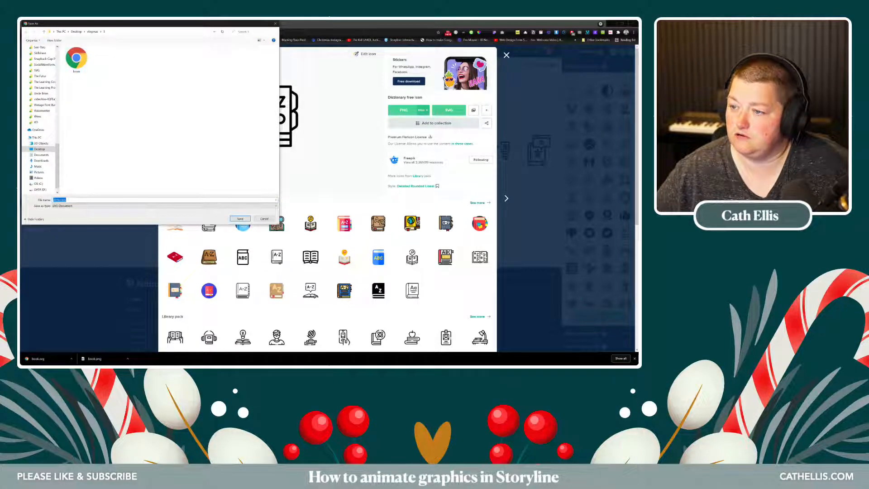
pyautogui.click(239, 219)
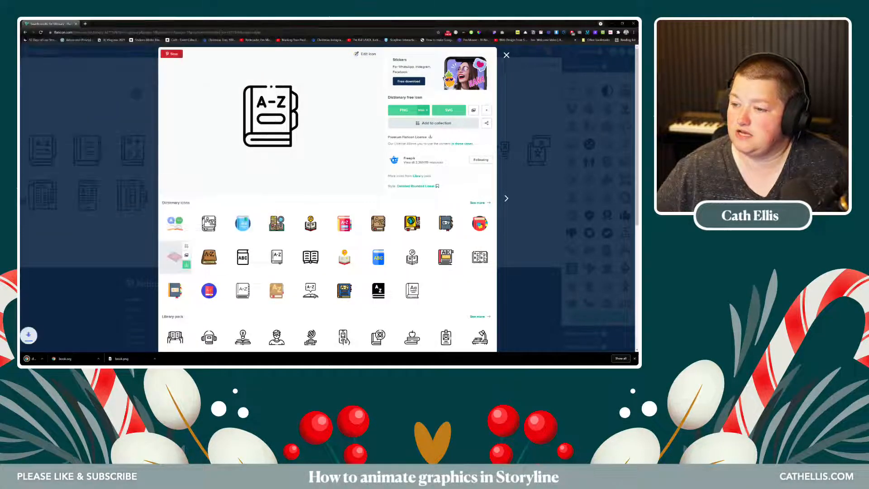
# - Return to Storyline and reopen the red menu layer of the main slide master
pyautogui.click(217, 360)
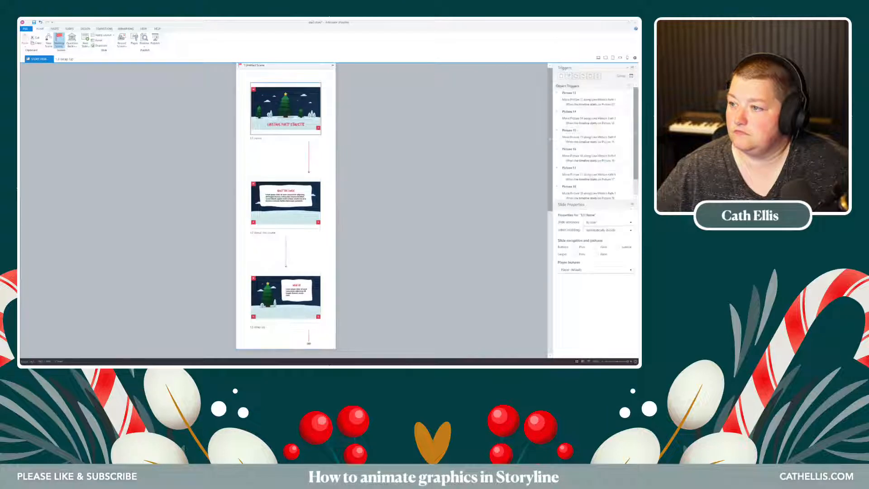
pyautogui.click(143, 28)
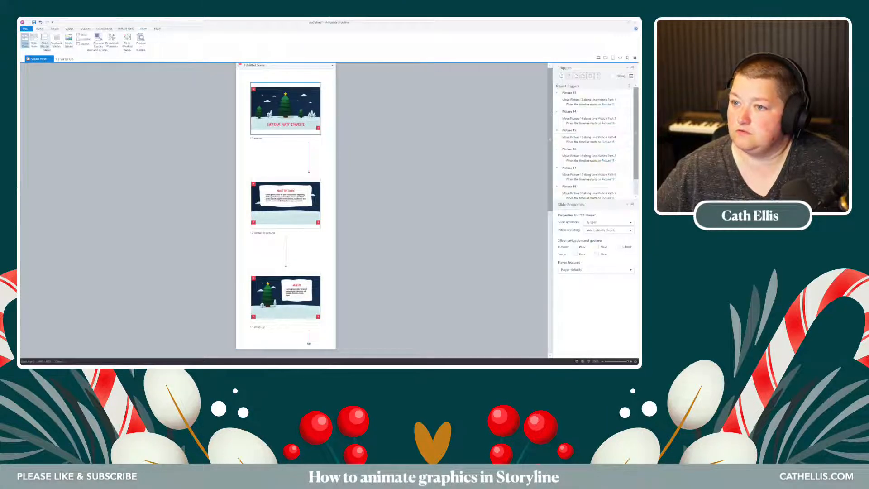
pyautogui.click(34, 41)
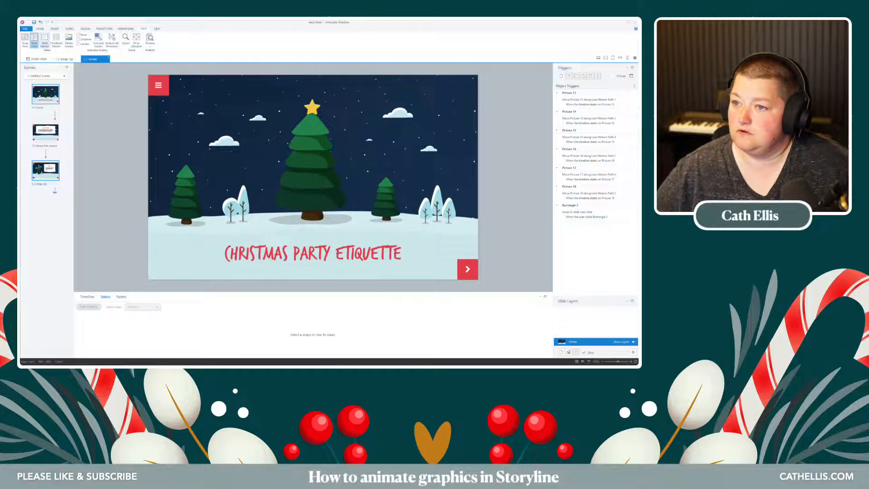
pyautogui.click(45, 41)
pyautogui.click(47, 70)
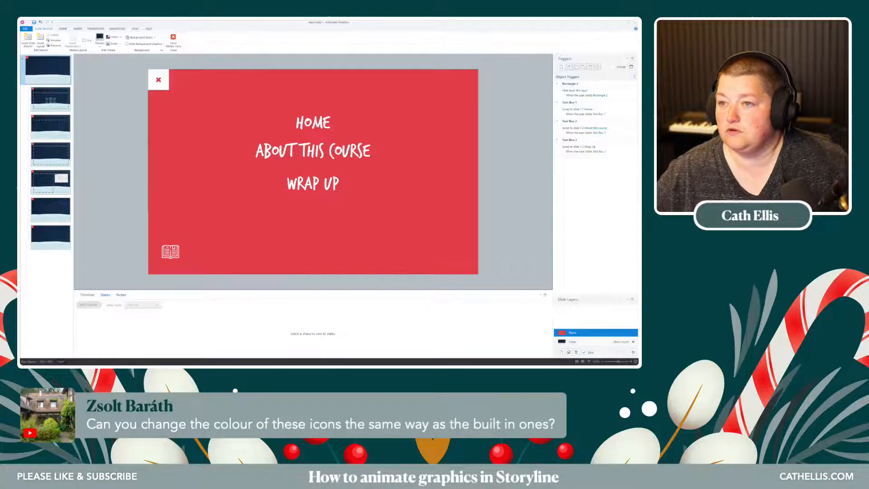
# - Insert the downloaded A-Z dictionary SVG from folder 3 as a picture on the menu layer
pyautogui.click(77, 28)
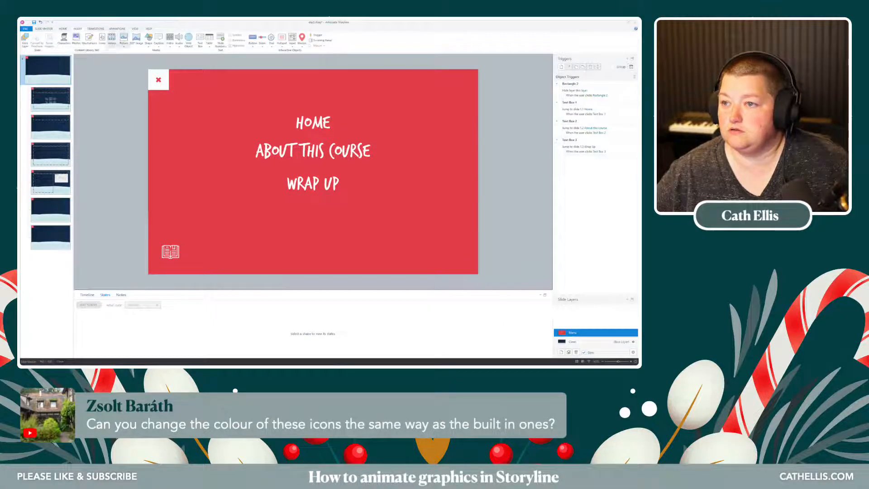
pyautogui.click(123, 41)
pyautogui.click(133, 51)
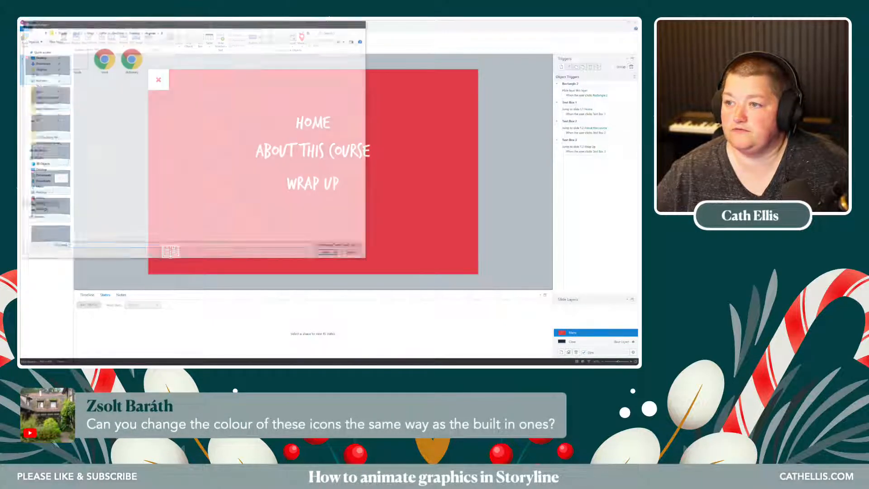
pyautogui.doubleClick(132, 59)
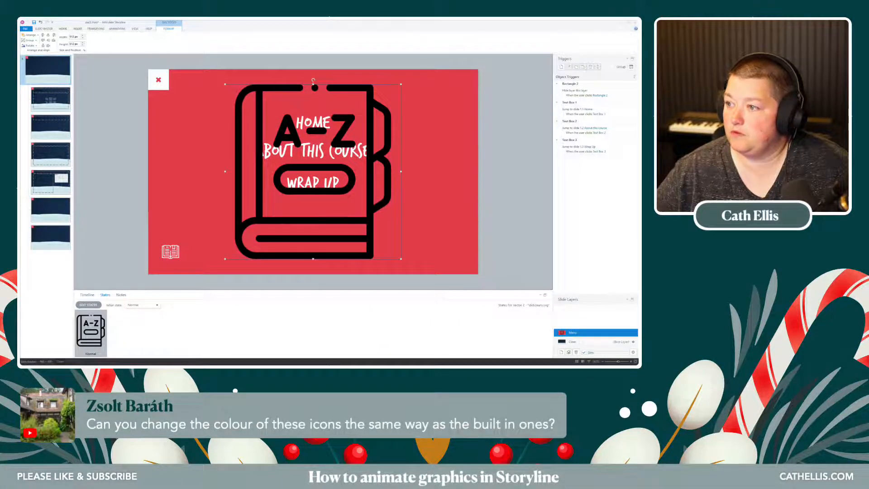
pyautogui.rightClick(343, 88)
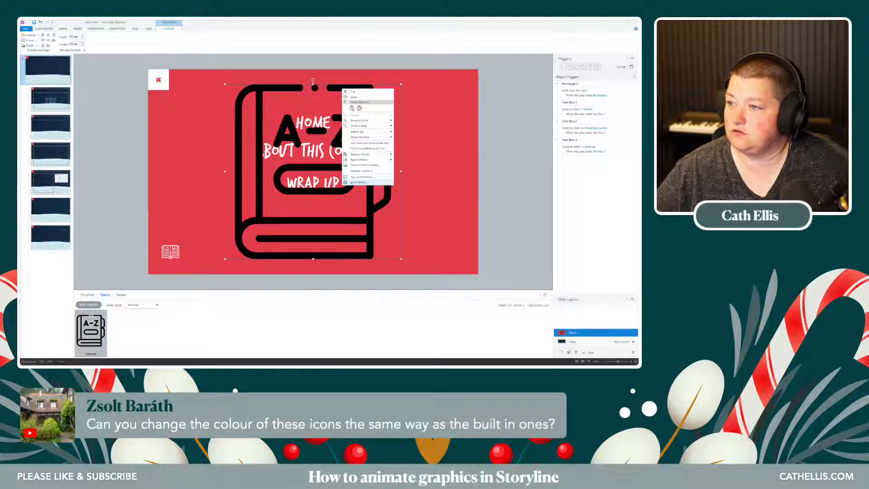
pyautogui.press('Escape')
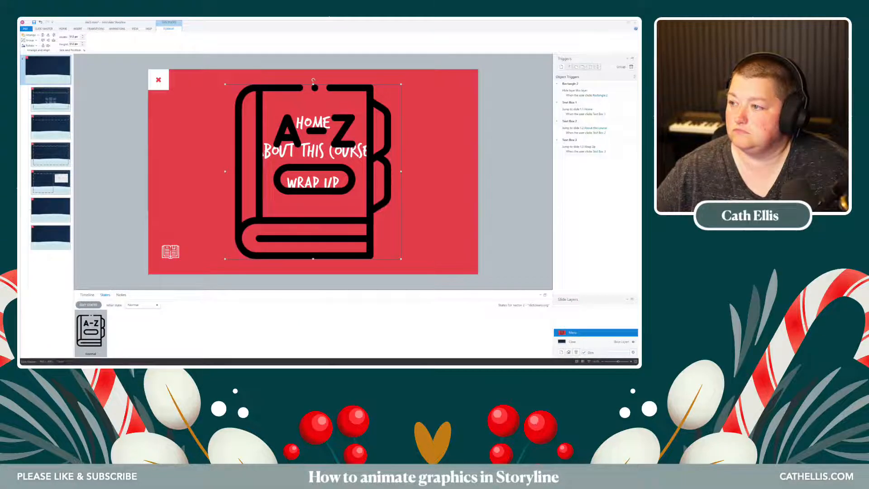
# - Shrink the A-Z dictionary icon and fine-tune its width to roughly match the small book icon
pyautogui.moveTo(401, 85); pyautogui.dragTo(241, 240)
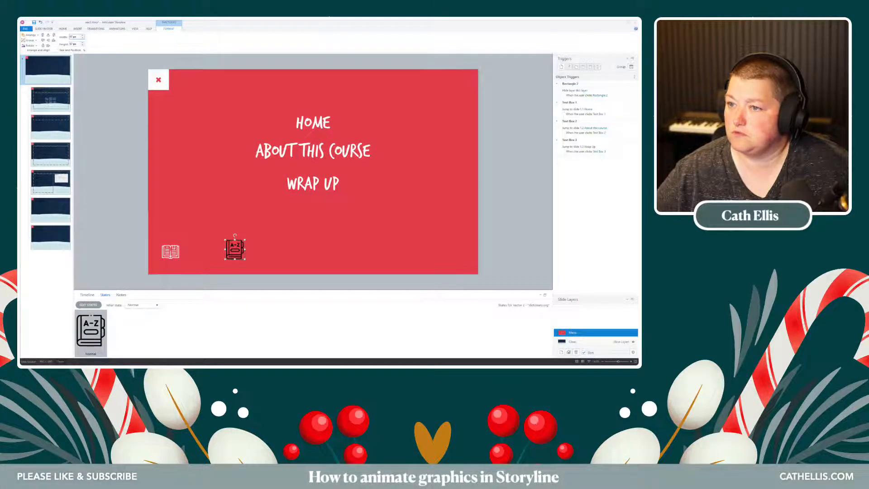
pyautogui.click(83, 36)
pyautogui.click(83, 35)
pyautogui.click(83, 35)
pyautogui.click(82, 36)
pyautogui.click(83, 36)
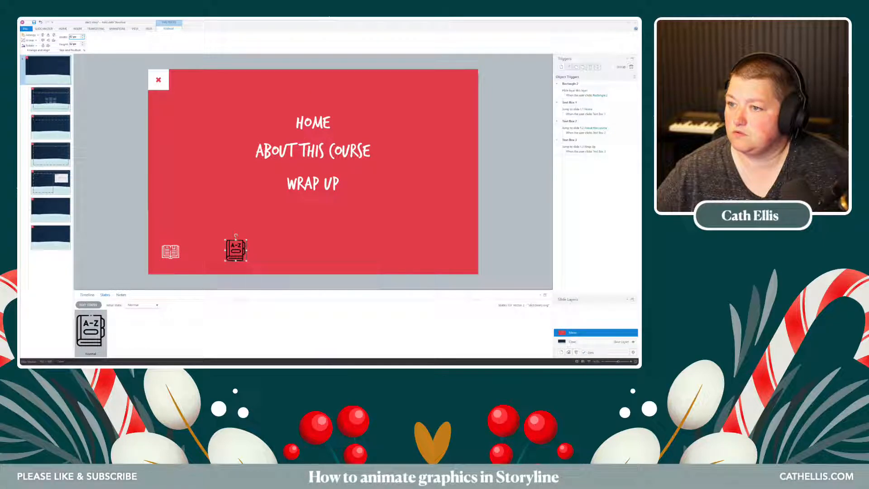
pyautogui.click(82, 38)
pyautogui.click(83, 38)
pyautogui.click(83, 38)
pyautogui.click(82, 38)
pyautogui.click(82, 38)
pyautogui.click(83, 38)
pyautogui.click(82, 38)
pyautogui.click(83, 38)
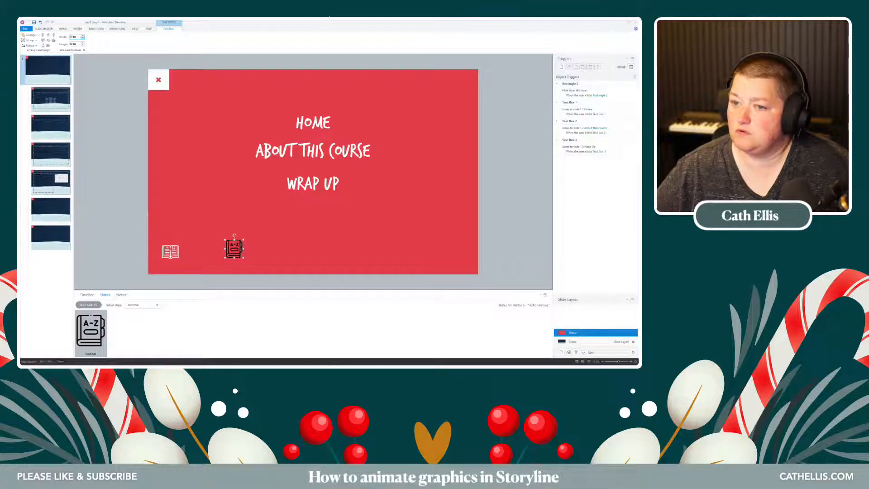
# - Fine-tune the A-Z dictionary icon's width and place it near the red layer's lower-right corner, level with the small book icon
pyautogui.click(83, 38)
pyautogui.click(82, 38)
pyautogui.click(82, 38)
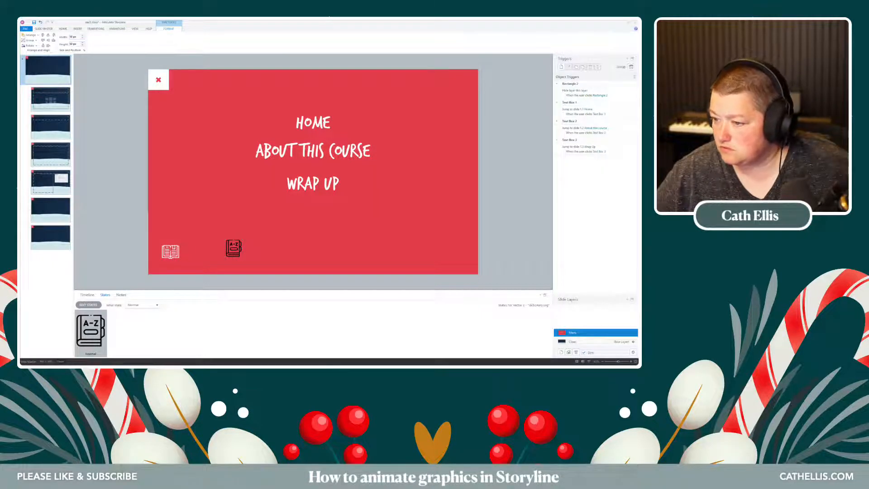
pyautogui.moveTo(234, 248)
pyautogui.mouseDown()
pyautogui.moveTo(187, 250)
pyautogui.moveTo(217, 252)
pyautogui.mouseUp()
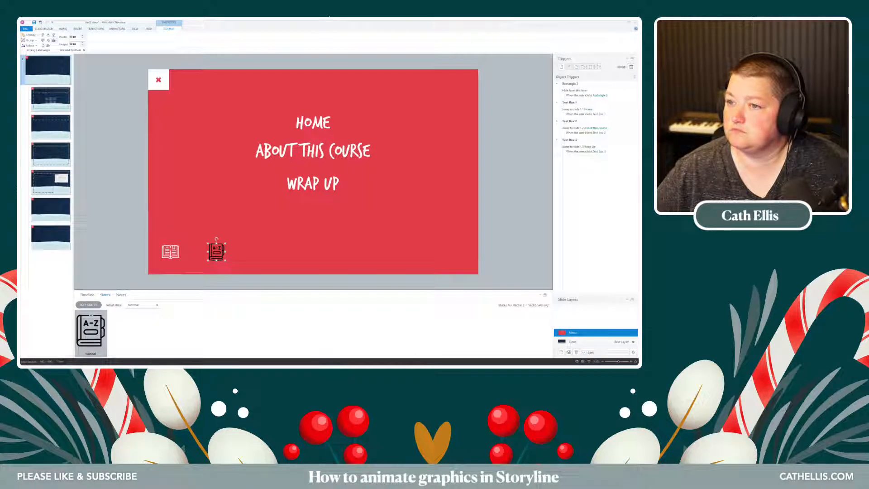
pyautogui.click(53, 35)
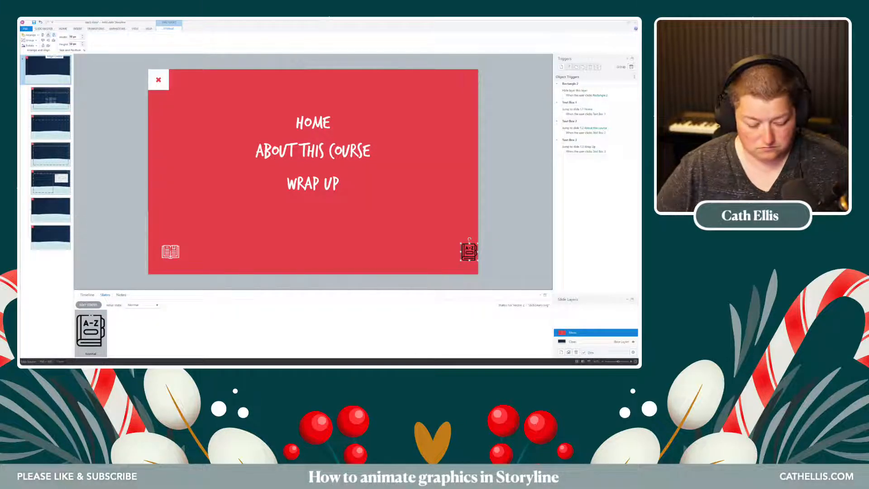
pyautogui.press('Left')
pyautogui.press('Left')
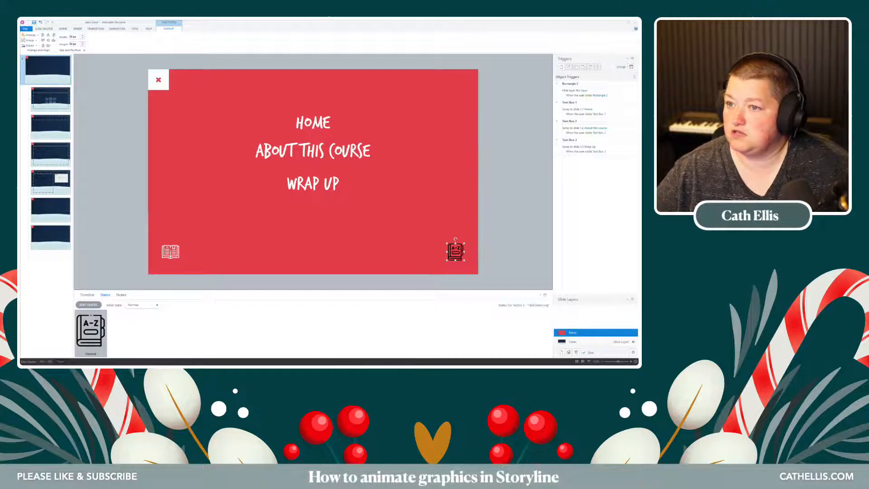
# - Examine the formatting commands and picture options offered for the A-Z dictionary SVG for a way to recolour it
pyautogui.click(63, 29)
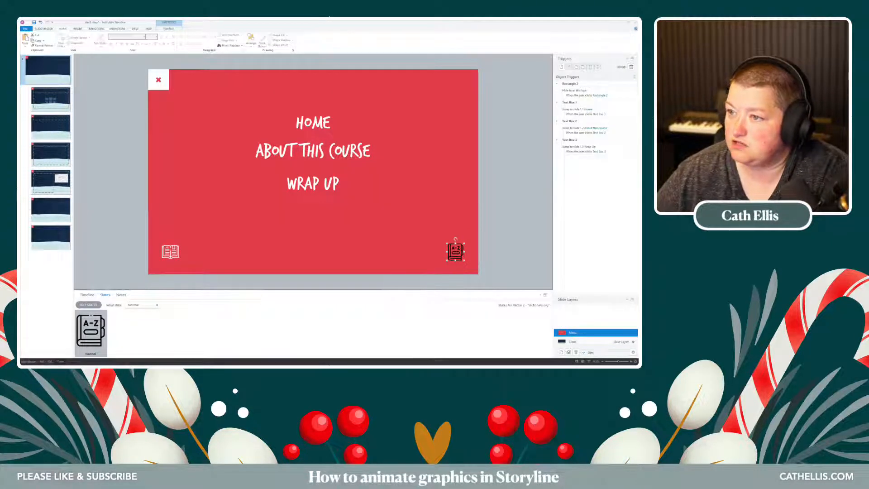
pyautogui.click(169, 28)
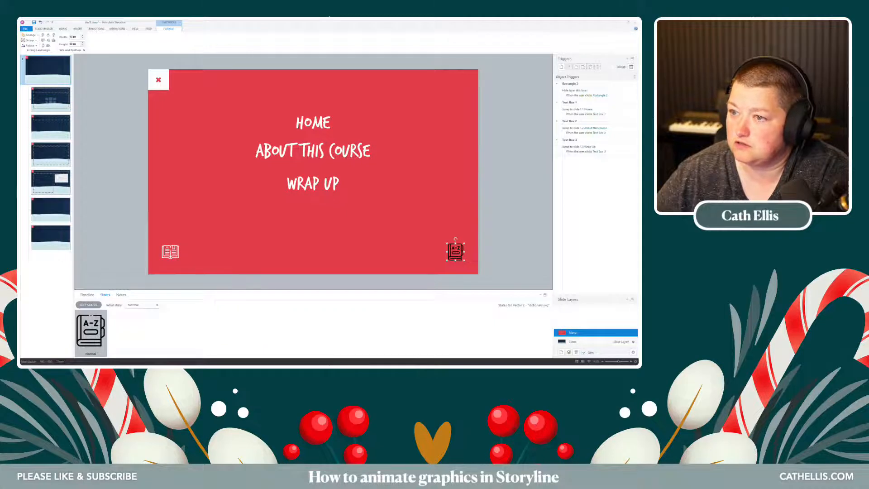
pyautogui.click(63, 29)
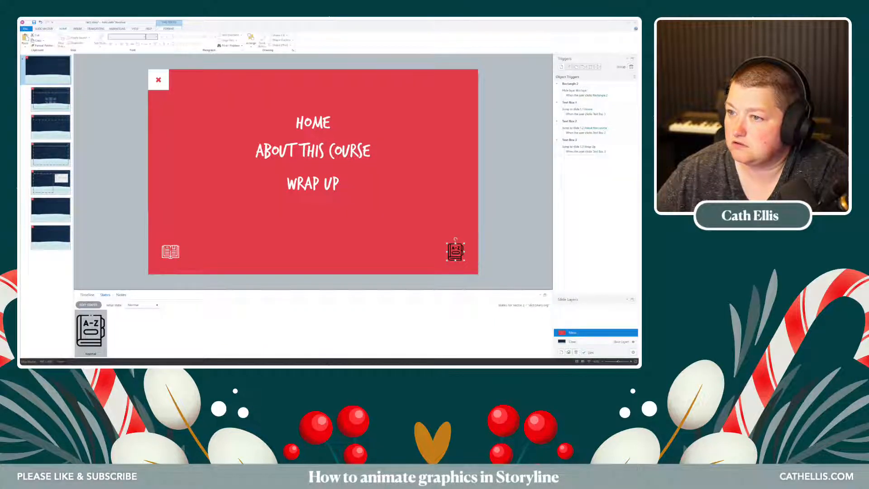
pyautogui.press('Escape')
pyautogui.rightClick(455, 249)
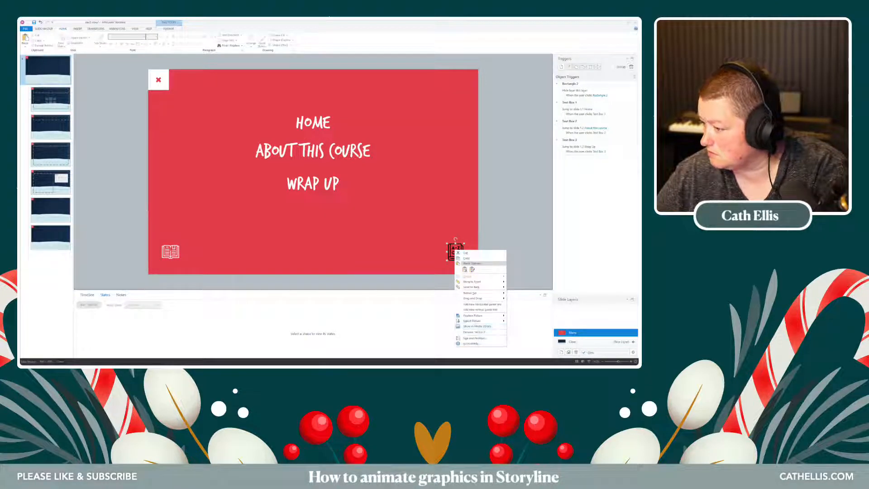
pyautogui.moveTo(480, 315)
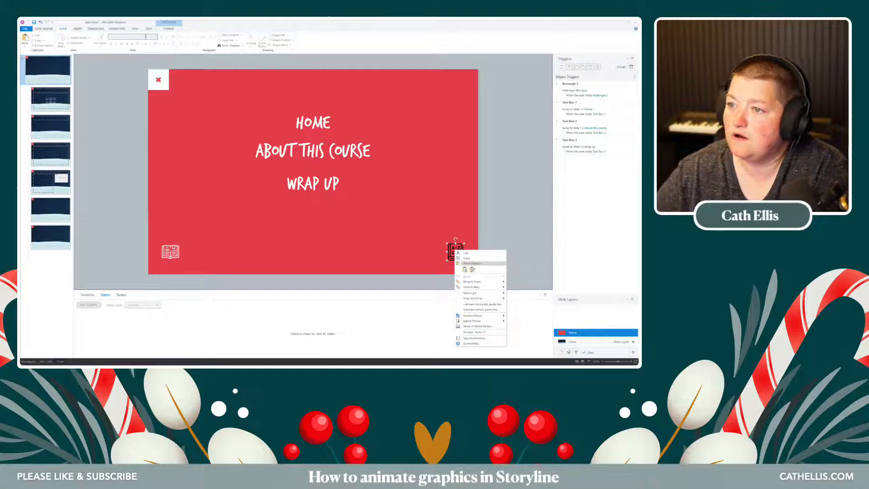
pyautogui.press('Escape')
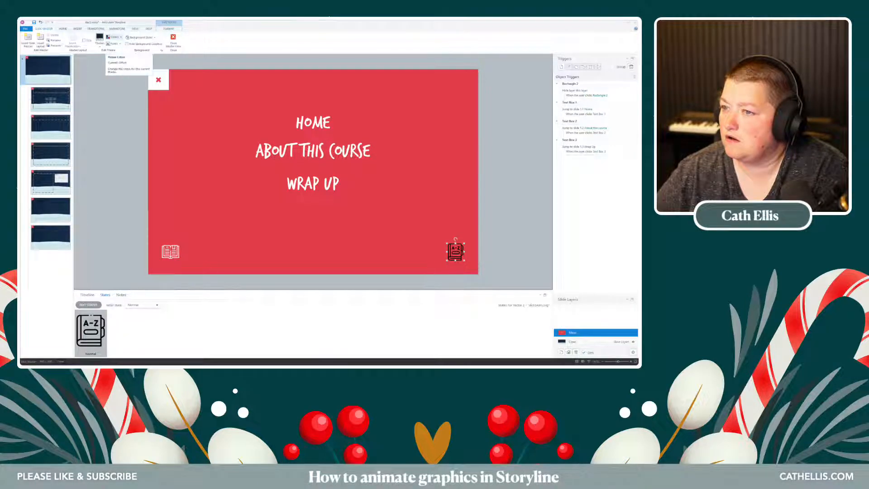
# - Compare the object options of the A-Z dictionary SVG with those of the About This Course text box
pyautogui.rightClick(454, 254)
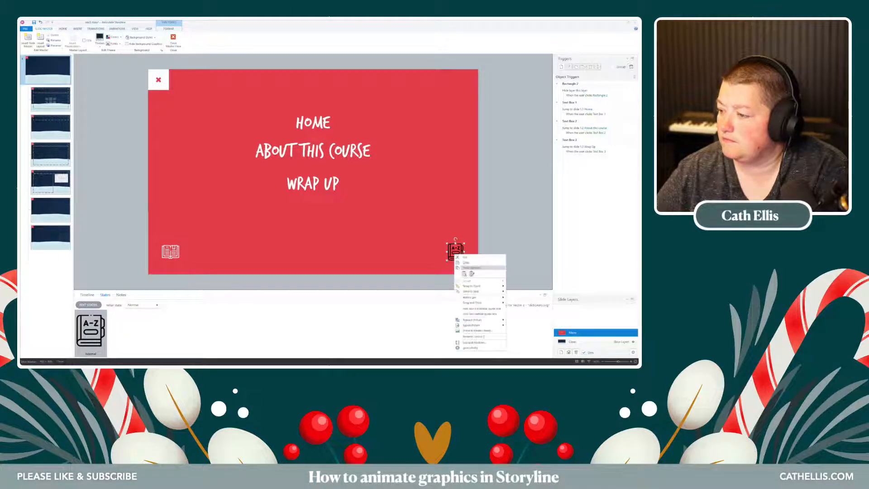
pyautogui.click(474, 336)
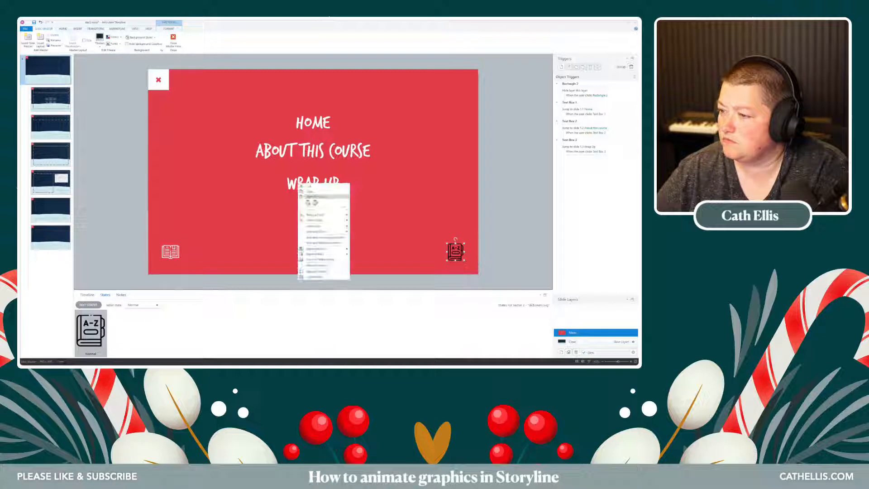
pyautogui.click(295, 182)
pyautogui.click(312, 152)
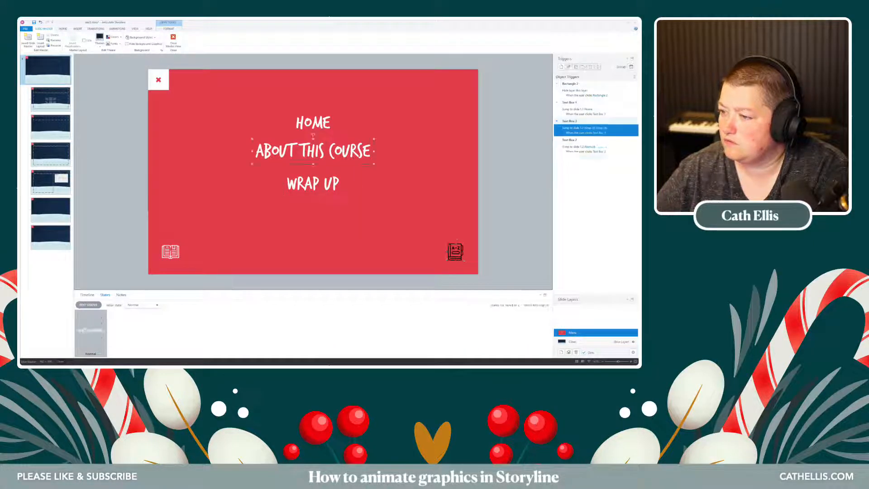
pyautogui.rightClick(272, 138)
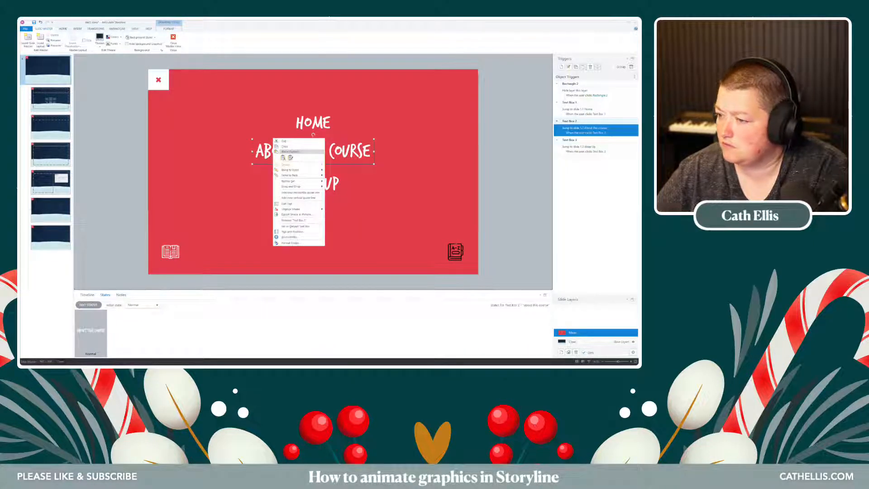
pyautogui.click(293, 232)
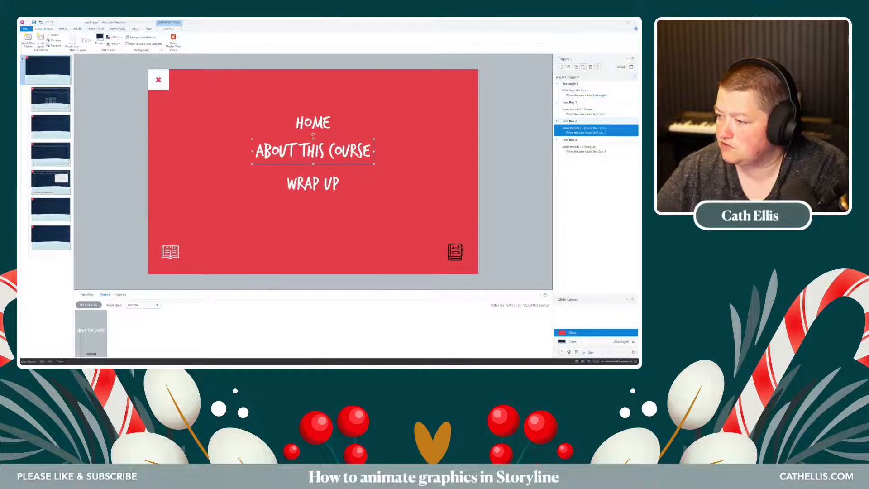
pyautogui.rightClick(456, 251)
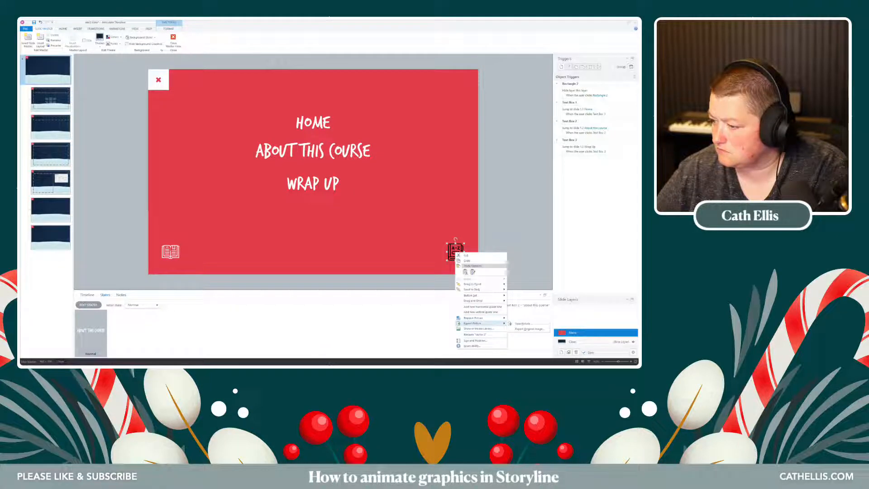
pyautogui.click(467, 260)
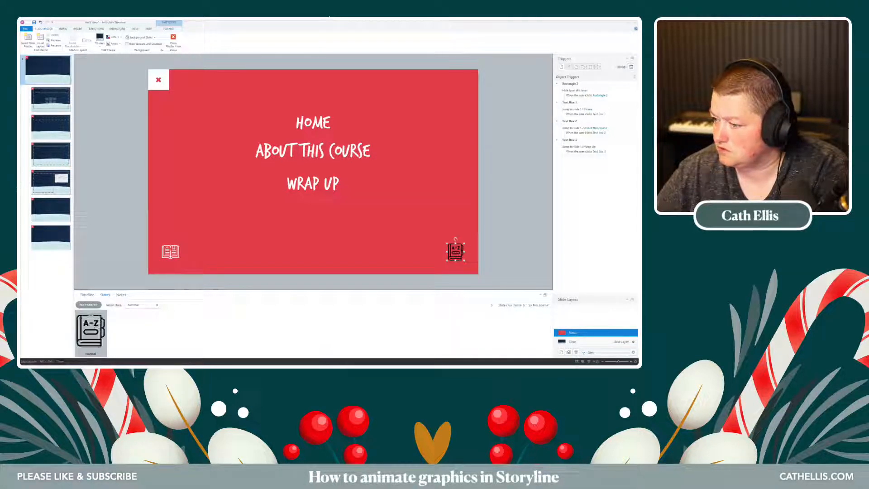
pyautogui.press('Escape')
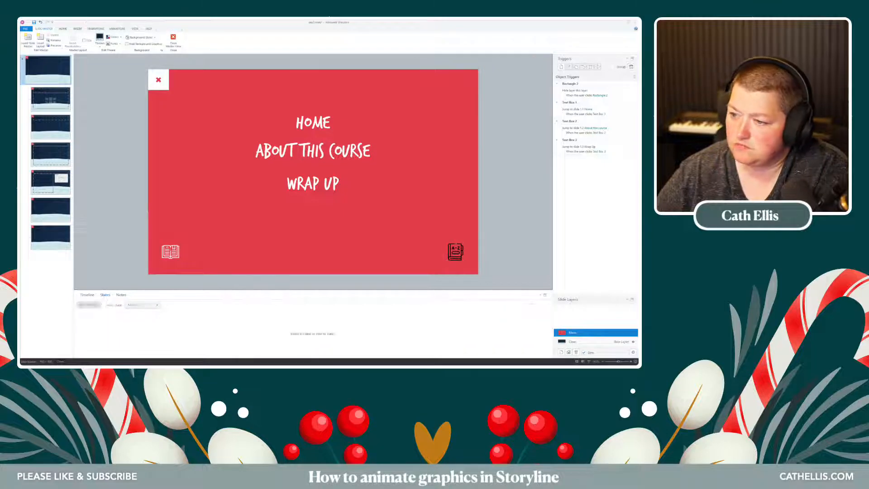
# - Insert the book PNG from folder 3 as a picture on the red menu layer
pyautogui.click(78, 28)
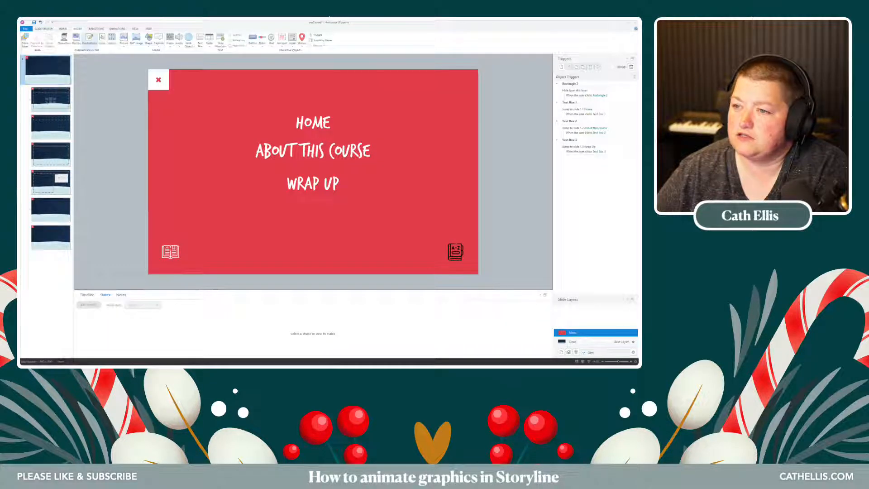
pyautogui.click(124, 41)
pyautogui.click(136, 51)
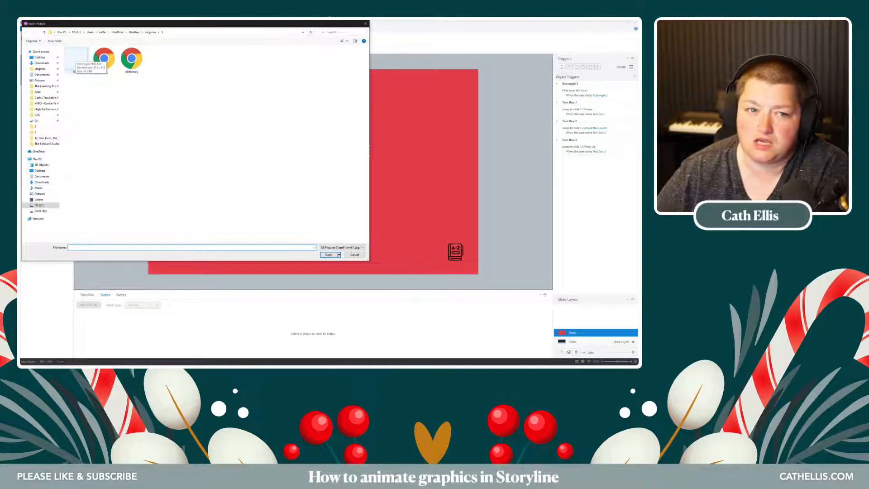
pyautogui.doubleClick(76, 60)
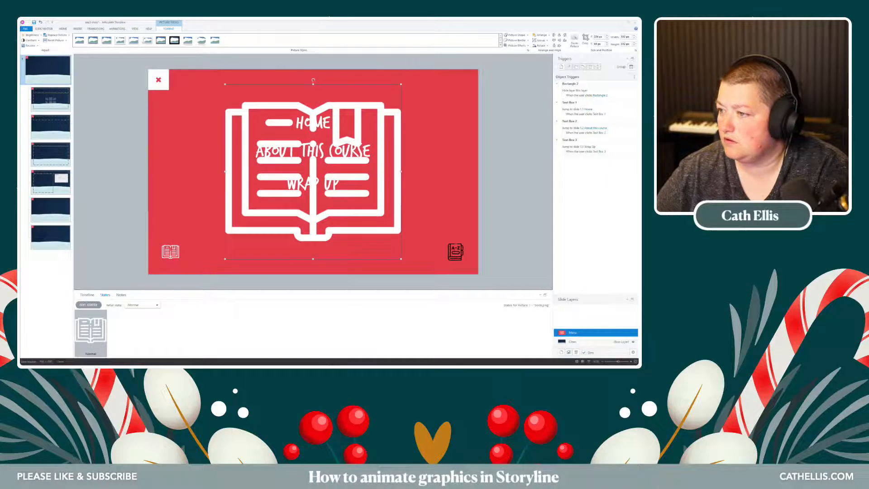
# - Try a brightness of -100% on the large book picture in Format Picture and browse its recolour presets
pyautogui.rightClick(346, 108)
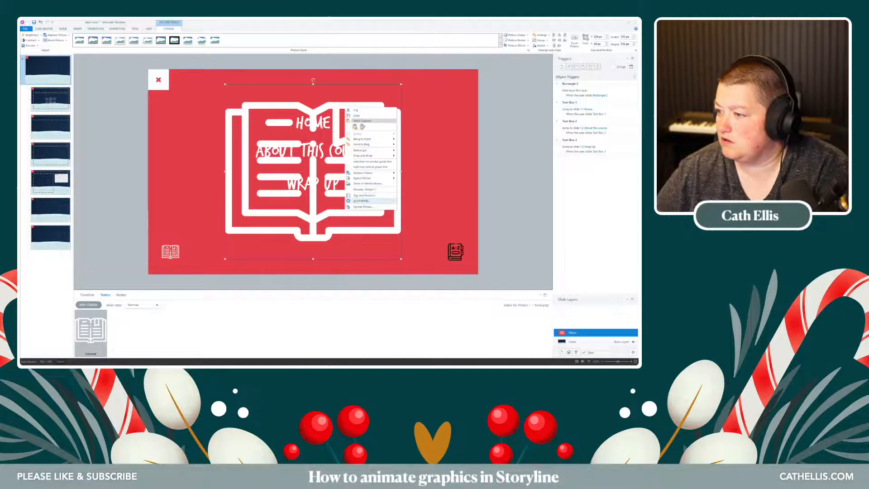
pyautogui.click(363, 206)
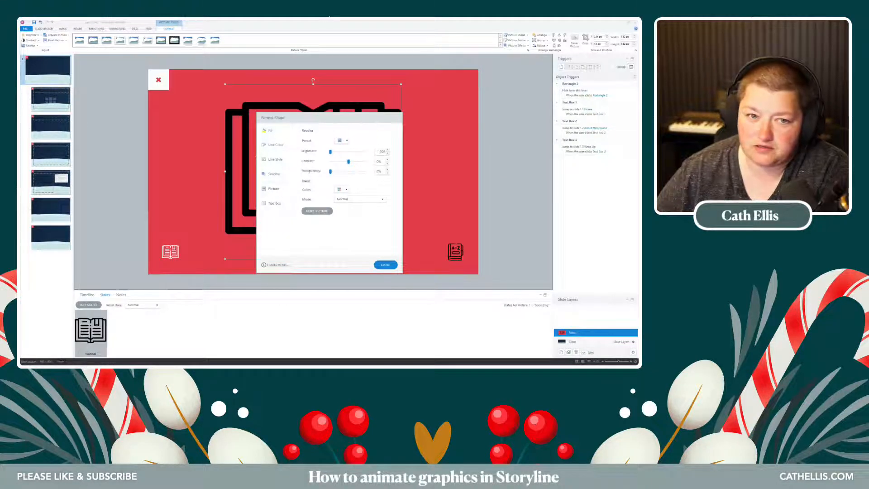
pyautogui.click(341, 140)
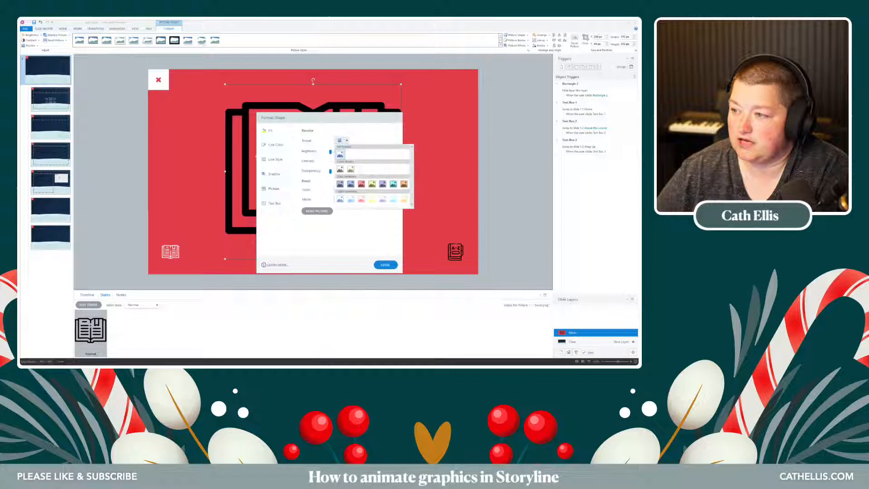
pyautogui.click(341, 141)
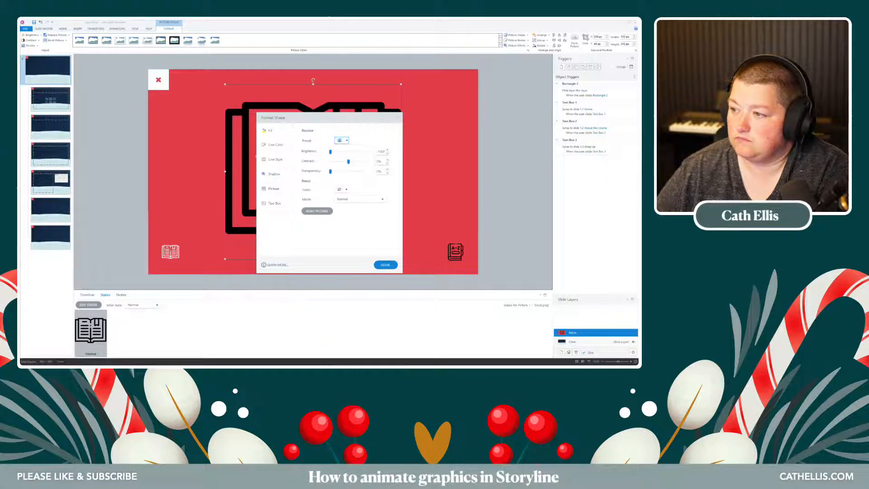
# - Try blend colours on the large book picture, ending with a theme colour and a blend mode other than Normal
pyautogui.click(340, 189)
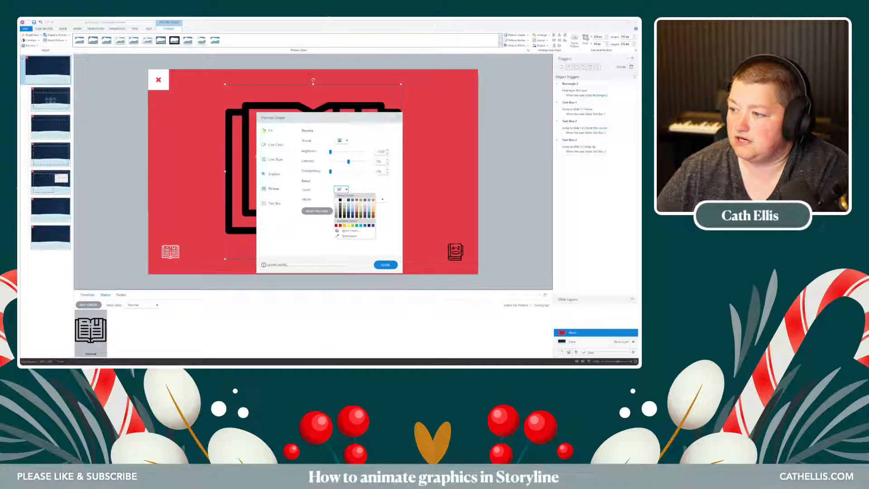
pyautogui.click(340, 225)
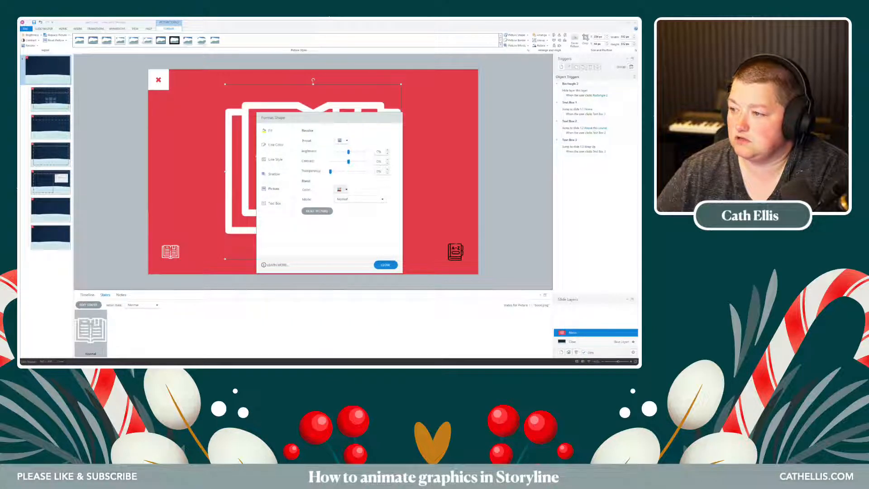
pyautogui.click(343, 189)
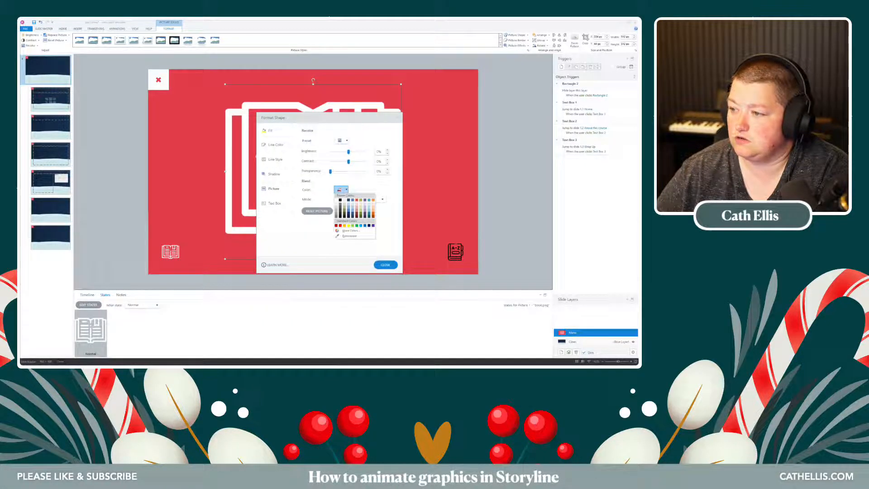
pyautogui.click(353, 200)
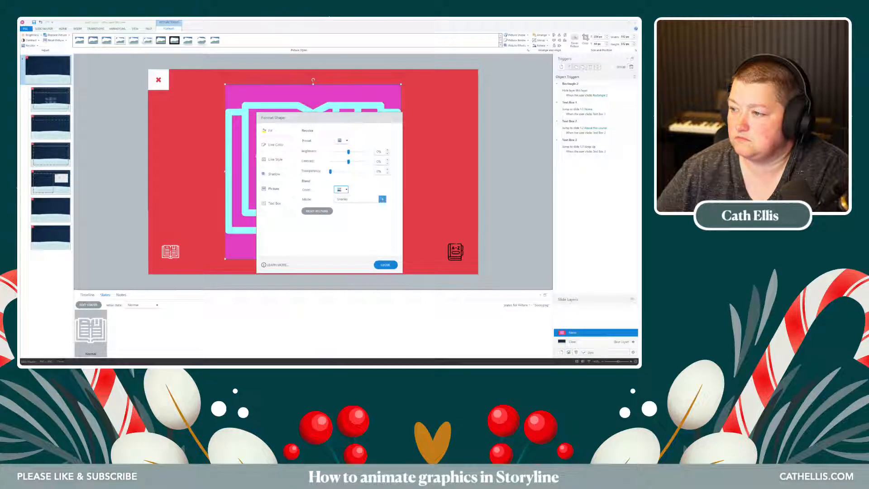
pyautogui.click(385, 265)
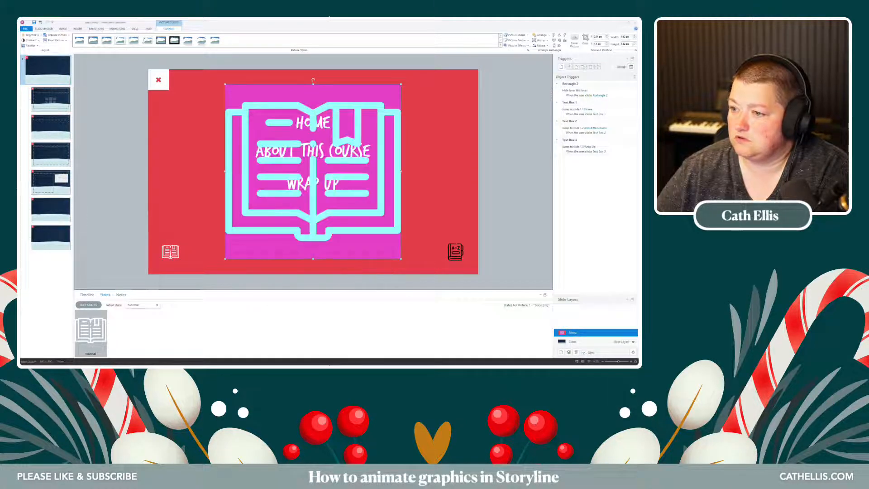
pyautogui.press('Escape')
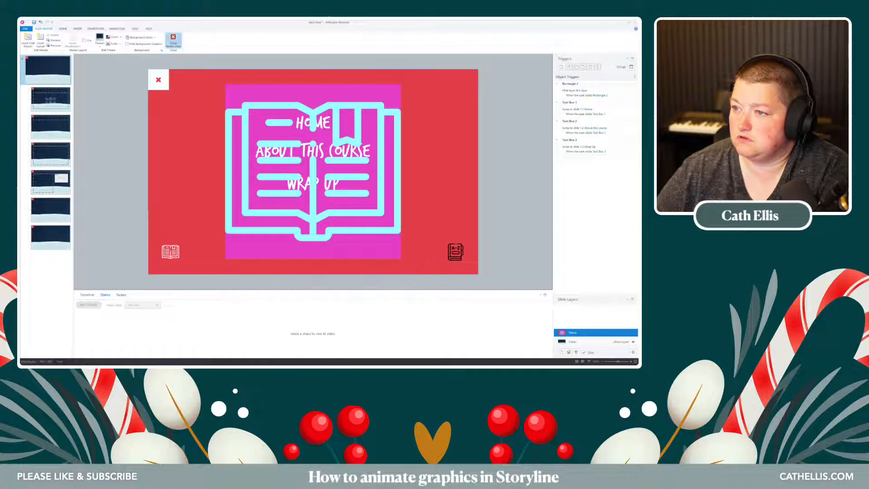
# - Exit the slide master, preview the Christmas Party Etiquette slide with its menu layer open, and close the preview
pyautogui.click(172, 39)
pyautogui.click(311, 43)
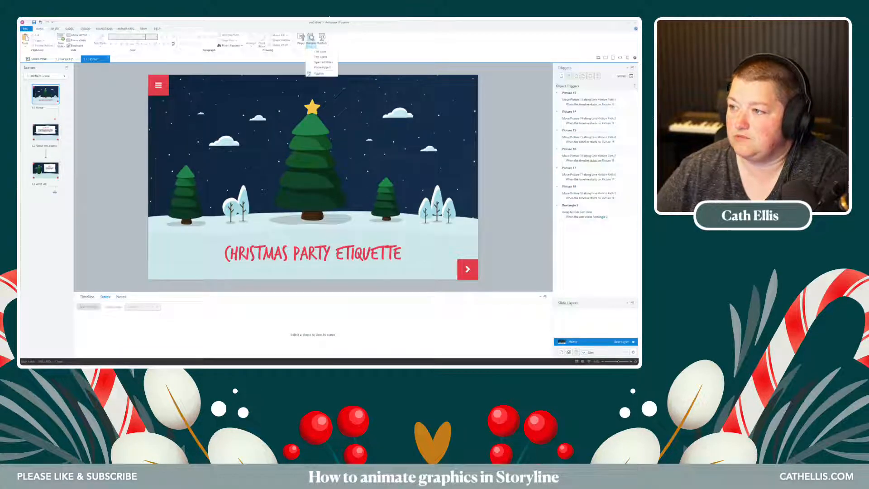
pyautogui.click(320, 51)
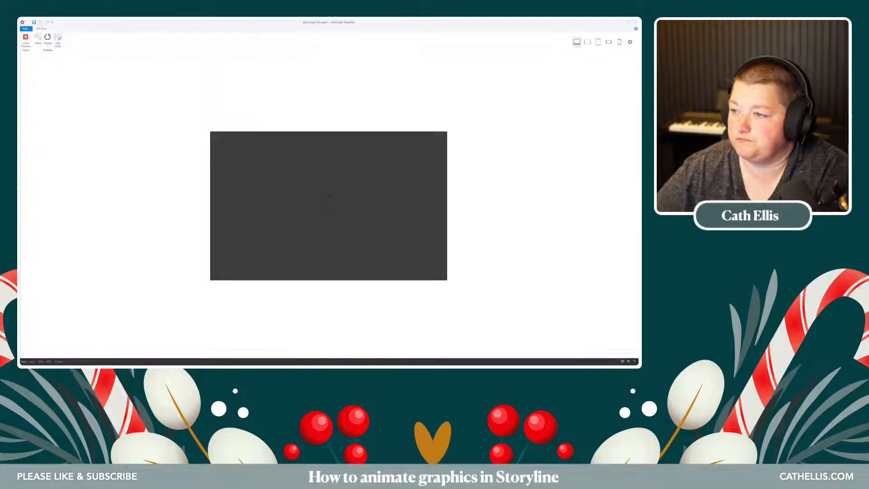
pyautogui.click(219, 141)
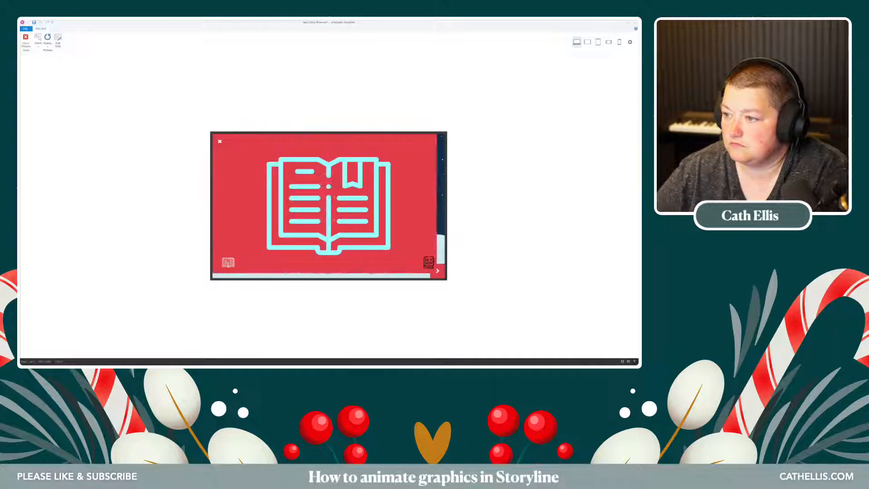
pyautogui.click(25, 40)
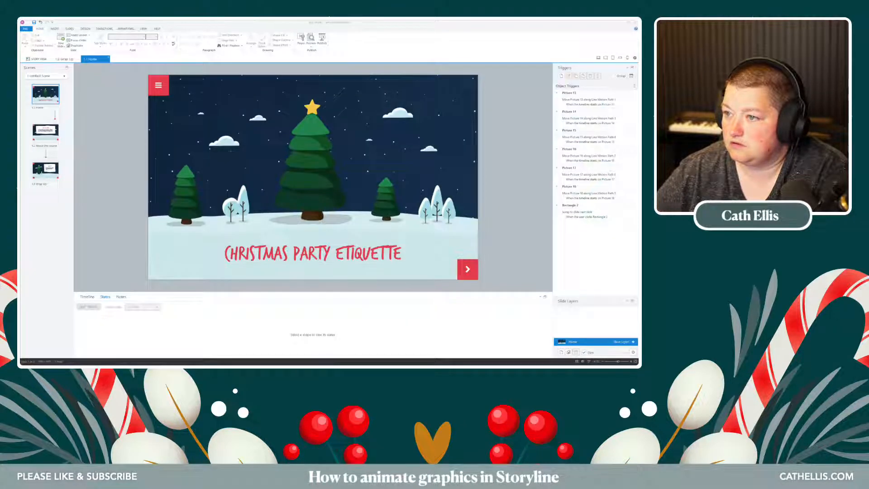
# - Open the slide master's menu layer and delete the large recoloured book picture
pyautogui.click(143, 29)
pyautogui.click(45, 40)
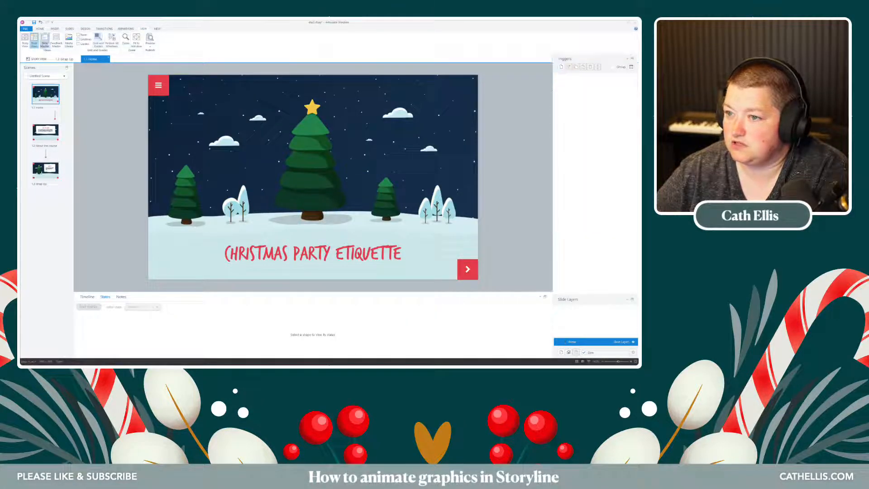
pyautogui.click(47, 70)
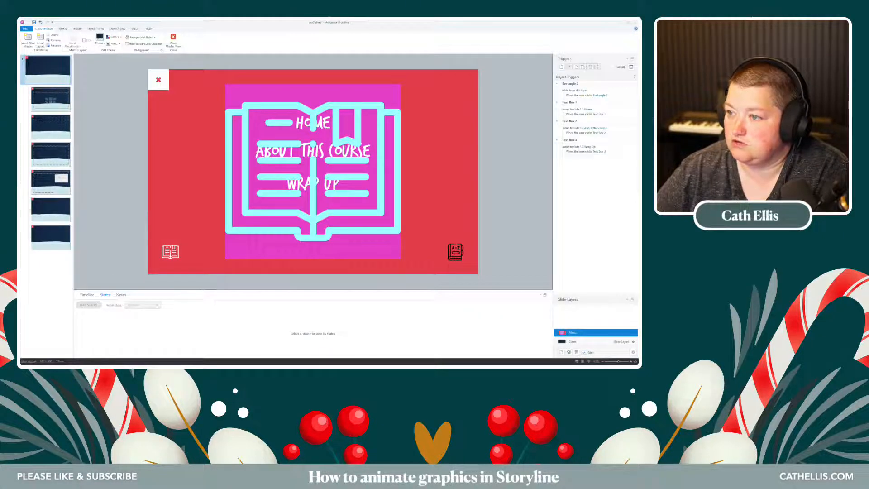
pyautogui.click(313, 172)
pyautogui.press('Delete')
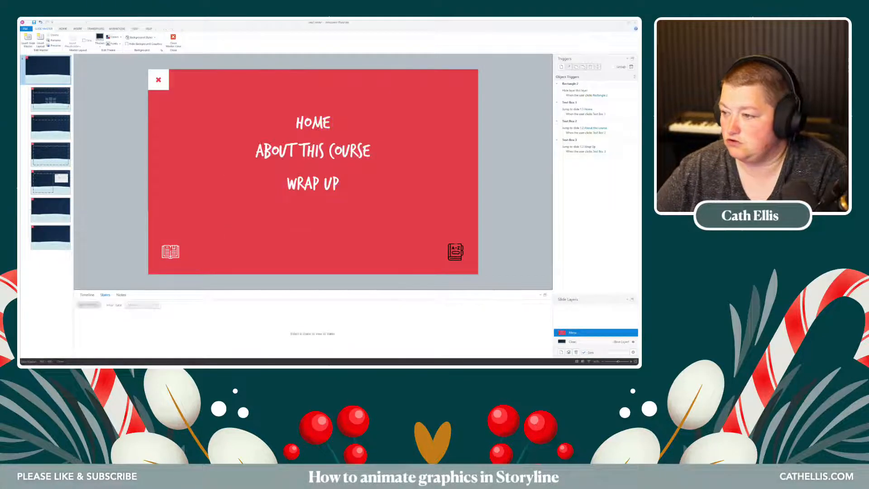
# - Switch to Flaticon in the browser and recolour the A-Z dictionary icon from black to white in the icon editor
pyautogui.click(456, 252)
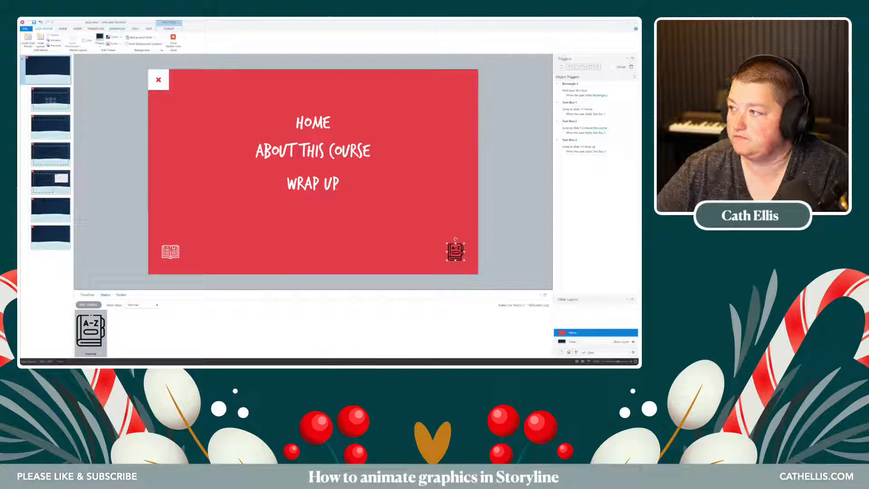
pyautogui.click(628, 22)
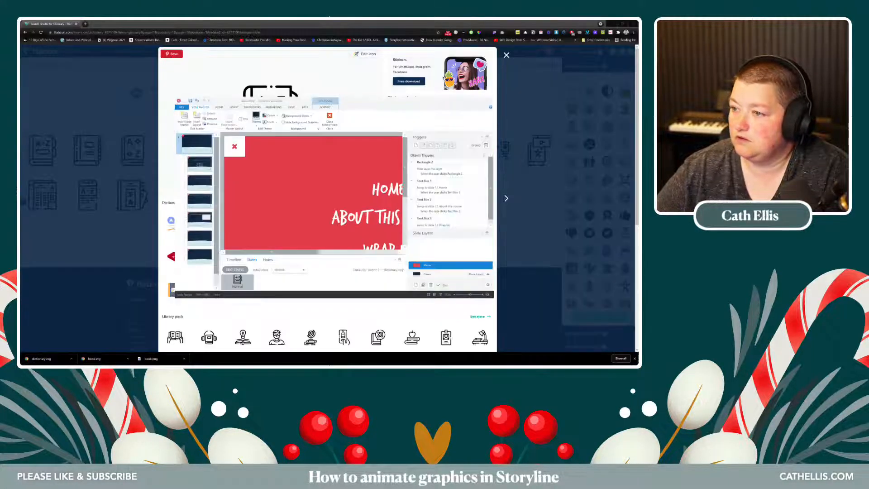
pyautogui.hotkey('alt', 'Tab')
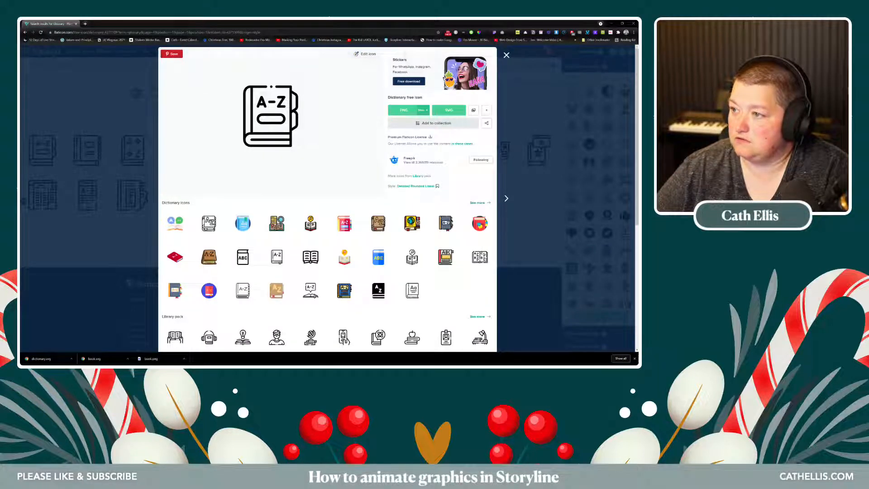
pyautogui.click(365, 53)
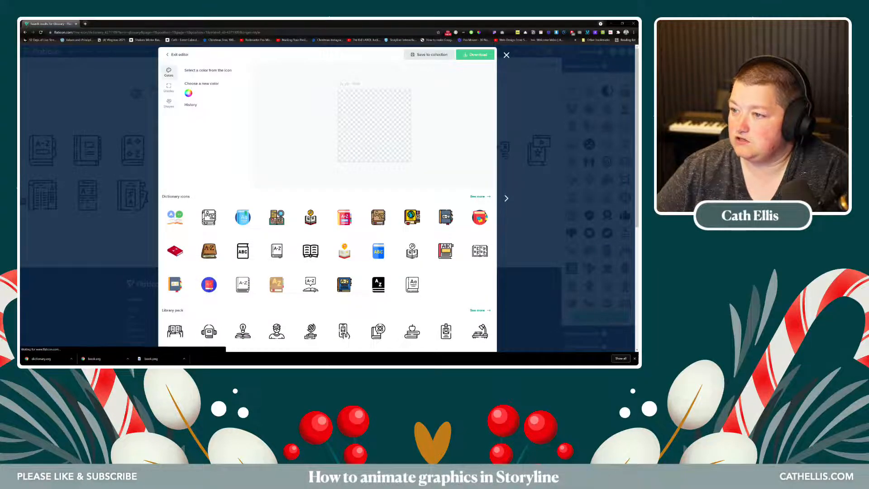
pyautogui.click(188, 104)
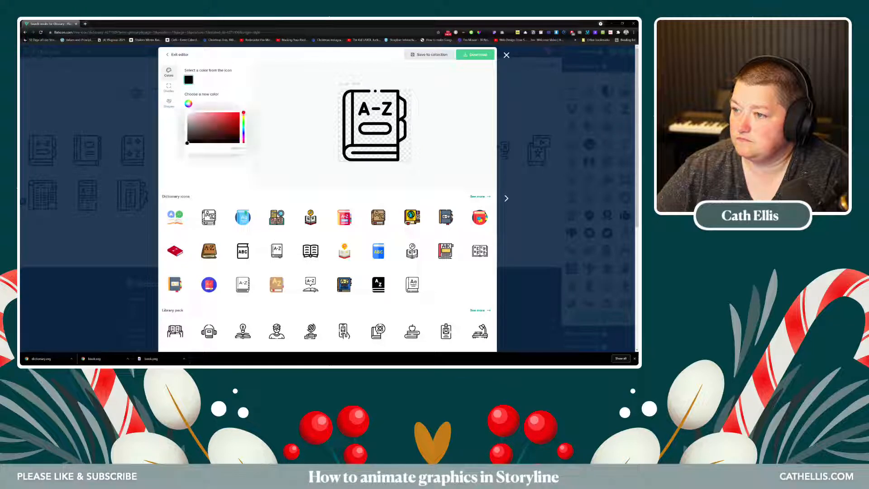
pyautogui.moveTo(187, 143); pyautogui.dragTo(187, 112)
pyautogui.click(271, 136)
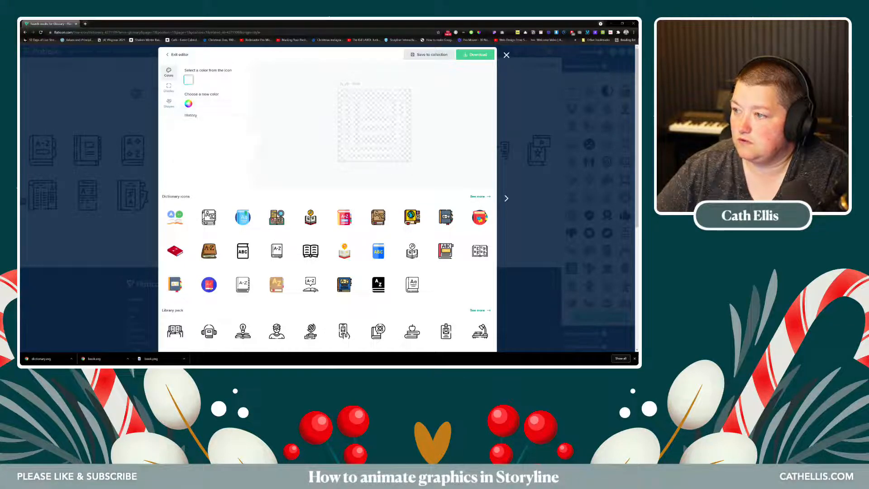
# - Download the white dictionary icon as an SVG, overwriting the existing dictionary file in folder 3
pyautogui.click(475, 55)
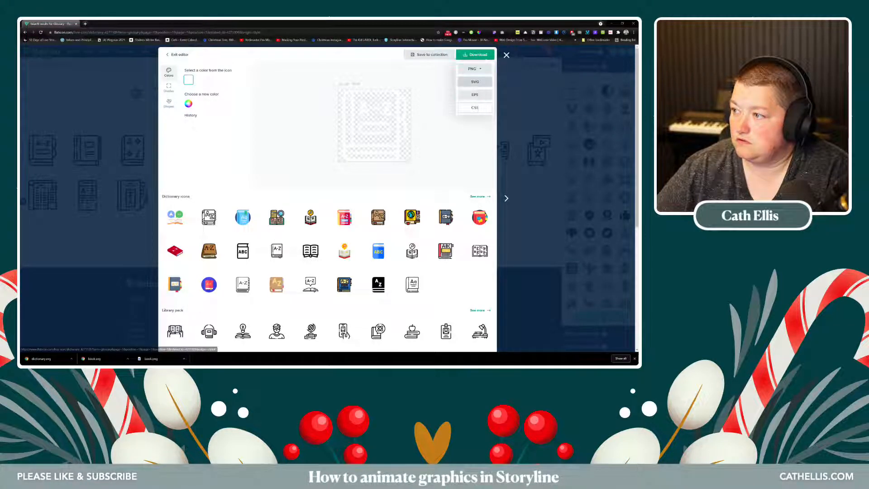
pyautogui.click(475, 82)
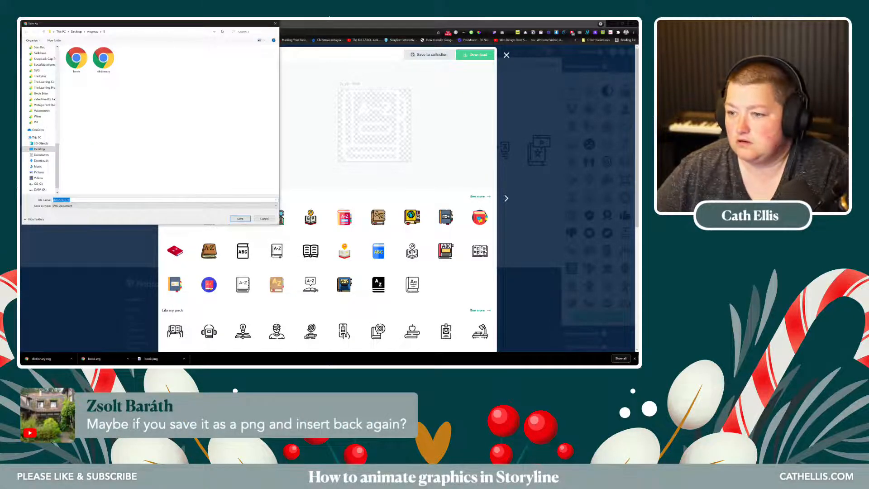
pyautogui.click(104, 60)
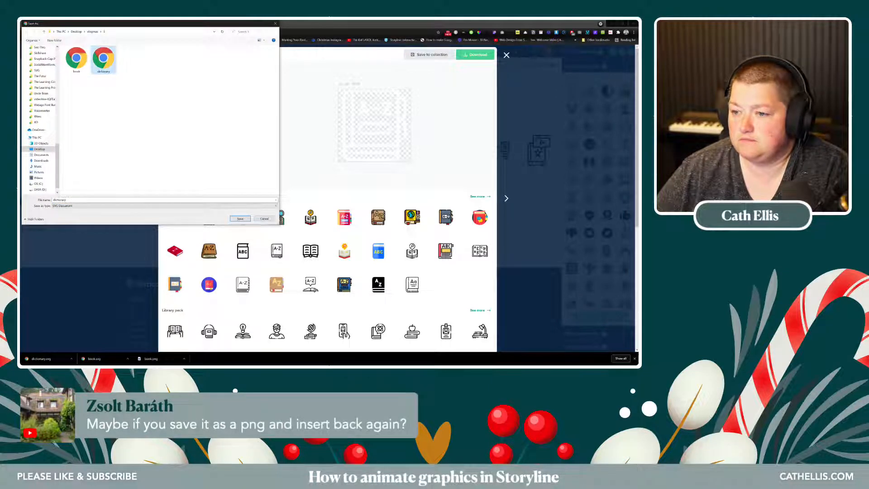
pyautogui.press('Return')
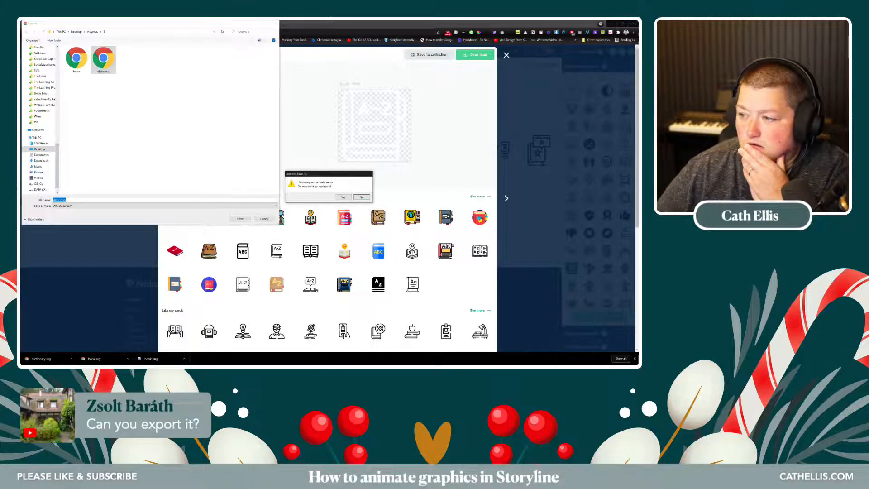
pyautogui.click(342, 197)
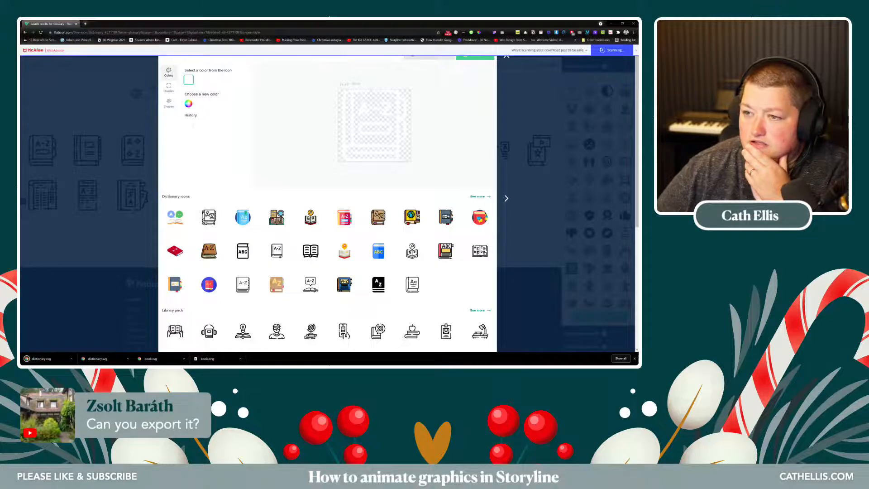
# - Switch back to Storyline and replace the black A-Z icon on the menu layer with the dictionary SVG from file
pyautogui.moveTo(179, 364)
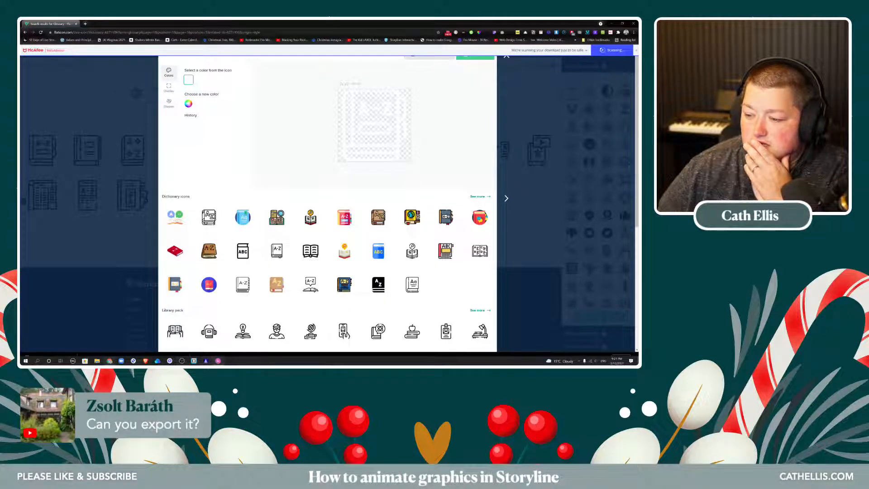
pyautogui.click(218, 361)
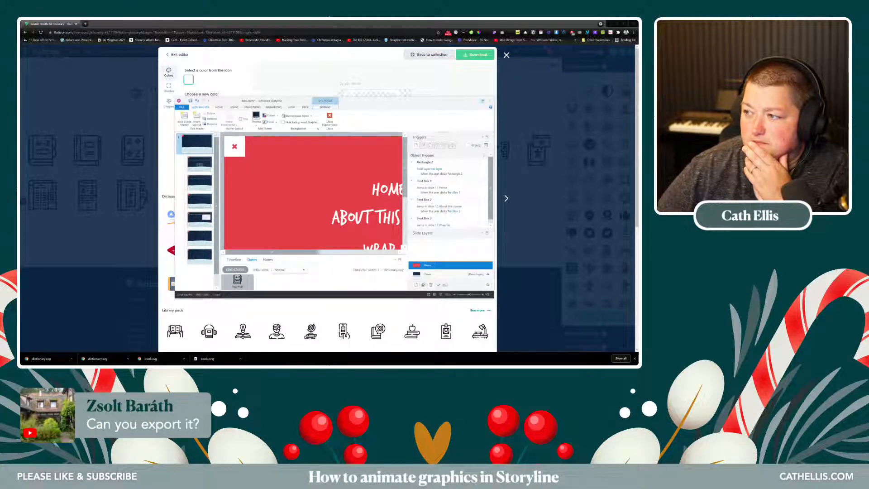
pyautogui.click(483, 100)
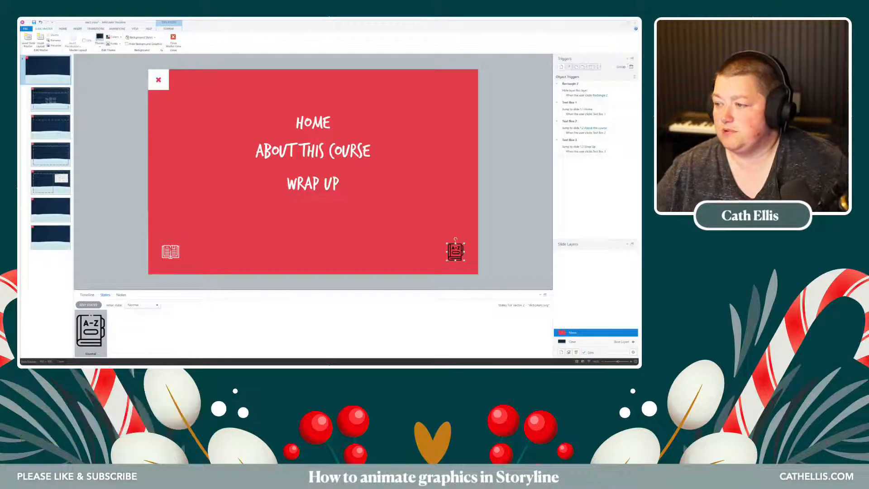
pyautogui.rightClick(453, 258)
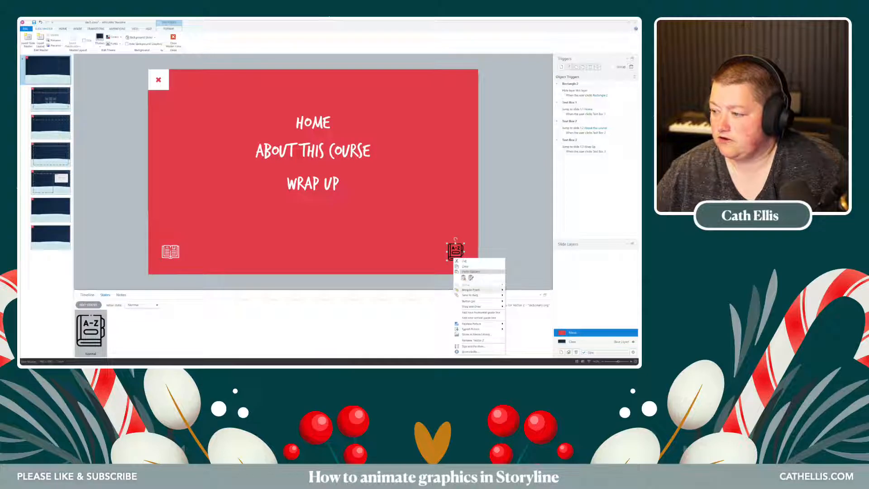
pyautogui.moveTo(472, 324)
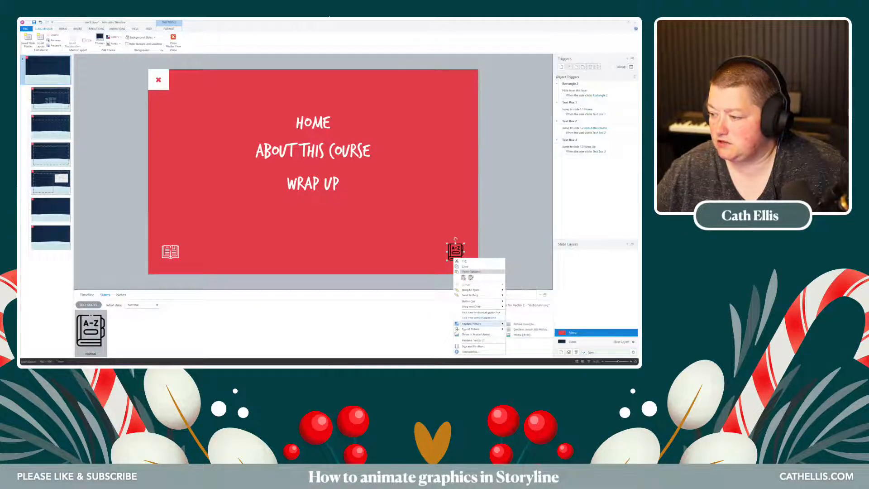
pyautogui.click(524, 324)
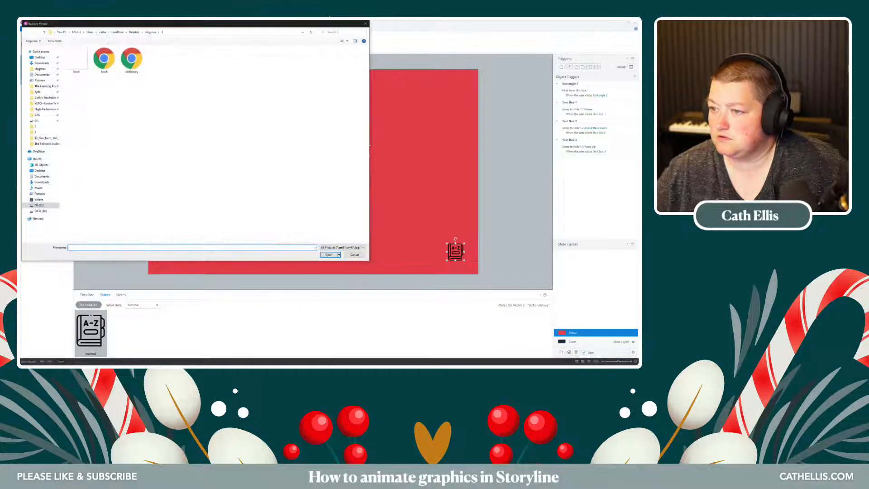
pyautogui.doubleClick(132, 60)
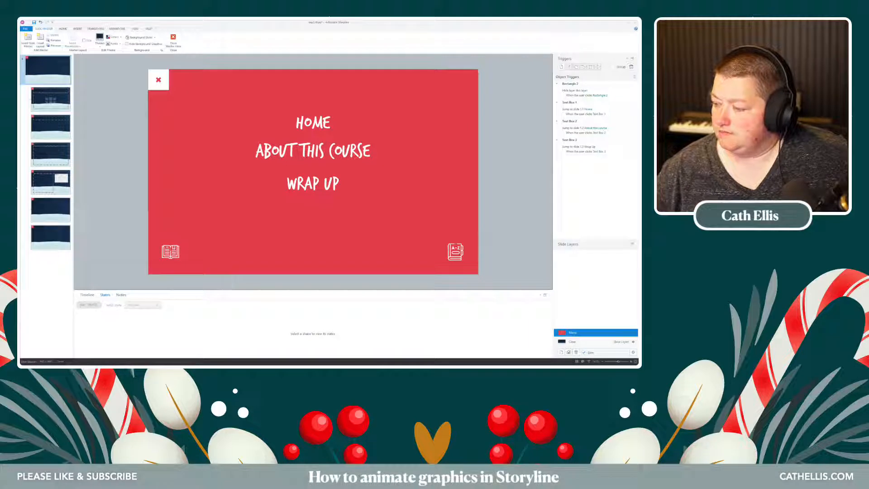
# - Add a new master layer and create a trigger that shows the Resources layer when the book icon is clicked
pyautogui.click(561, 352)
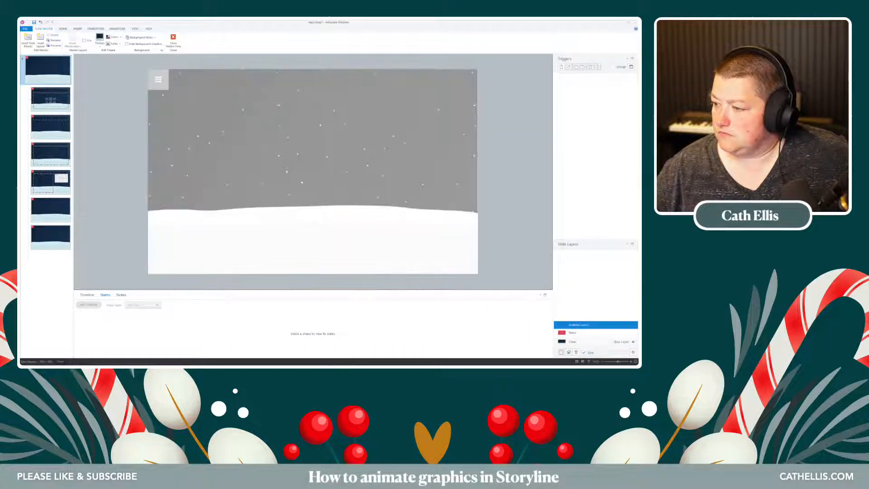
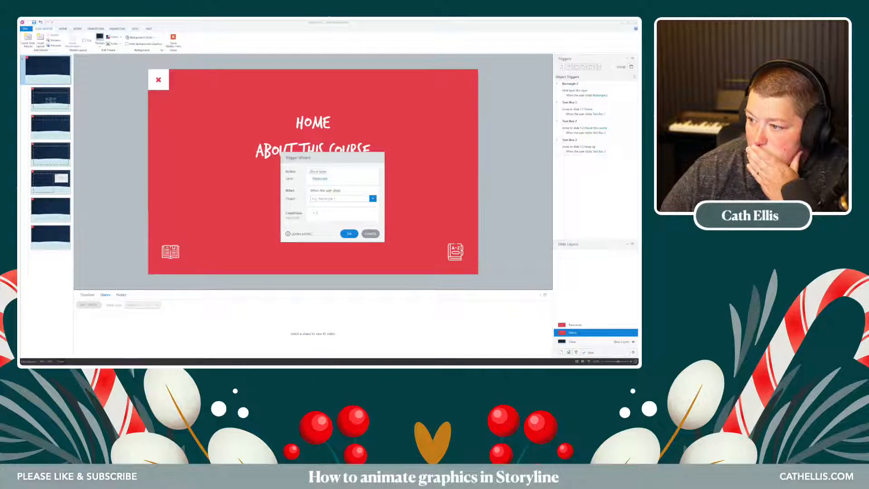
pyautogui.click(373, 198)
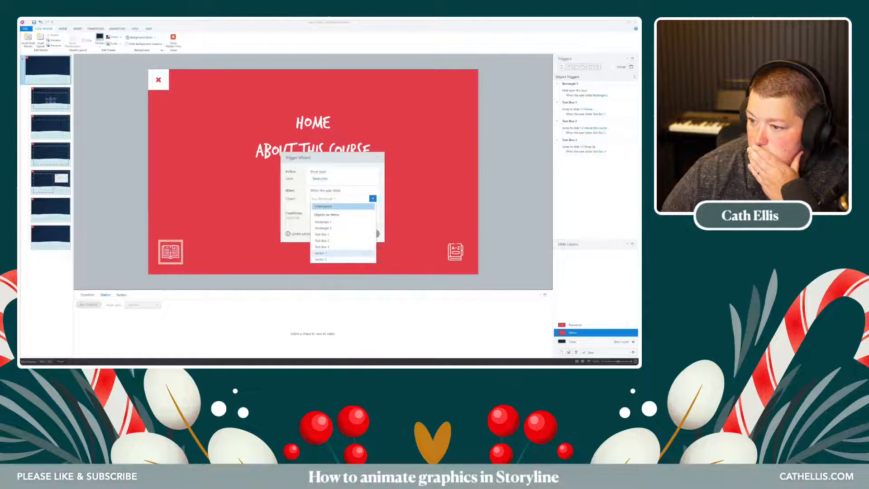
pyautogui.click(321, 258)
pyautogui.click(350, 231)
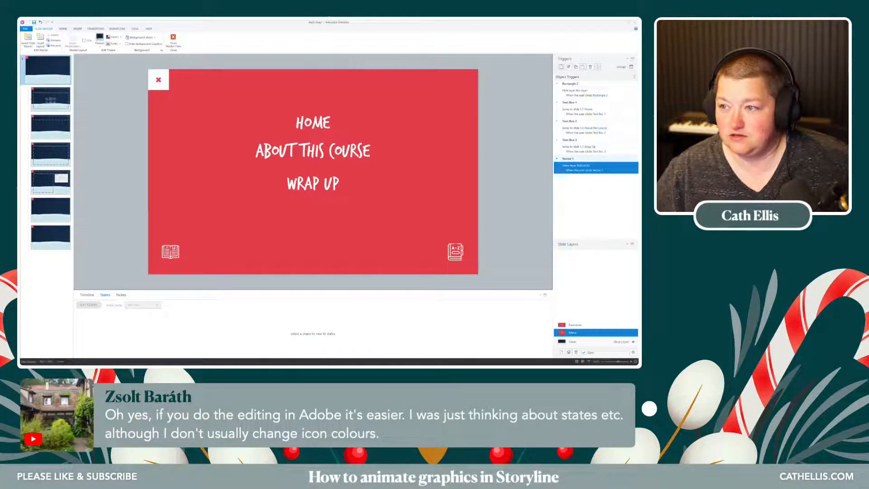
# - Close the slide master, preview the course menu with its white book and dictionary icons, and close the preview
pyautogui.click(160, 80)
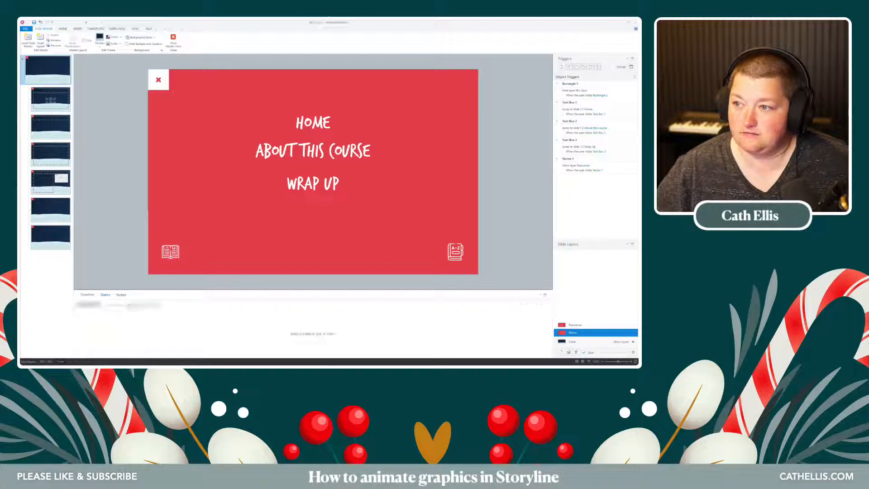
pyautogui.click(173, 39)
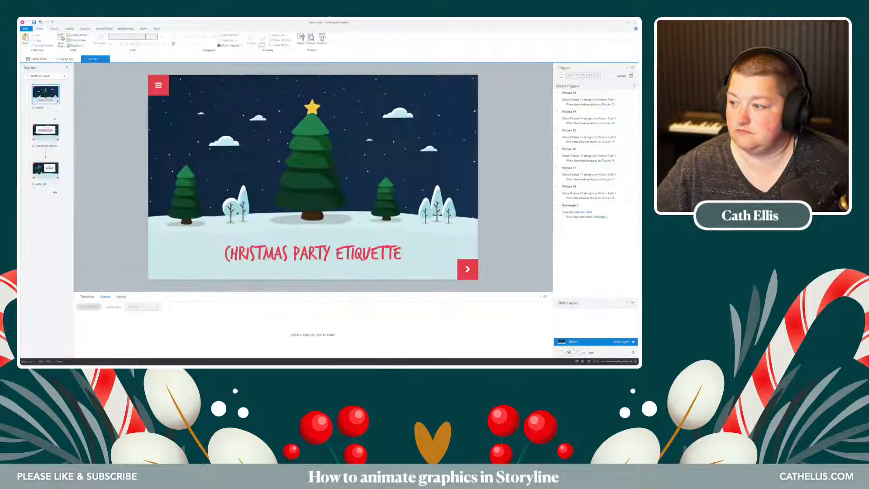
pyautogui.click(311, 43)
pyautogui.click(318, 72)
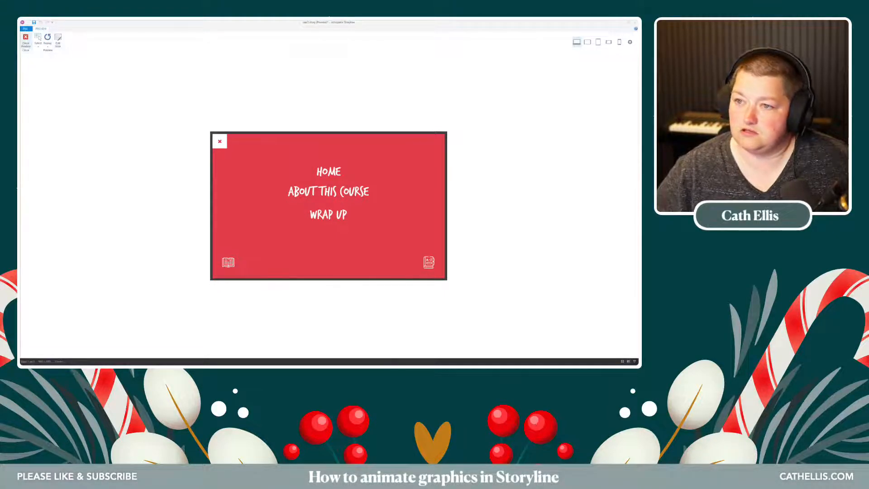
pyautogui.click(26, 40)
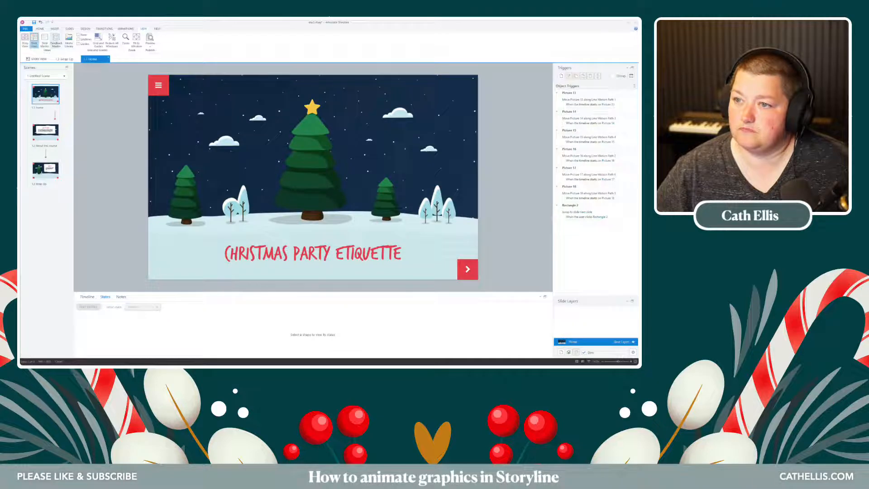
# - Return to the slide master and replace the Home text on the Resources layer with "Resources"
pyautogui.click(44, 40)
pyautogui.click(48, 71)
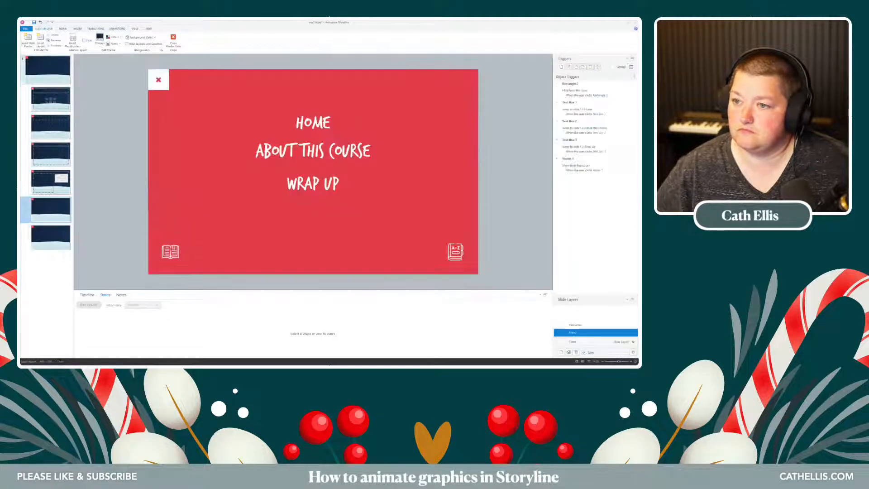
pyautogui.click(170, 252)
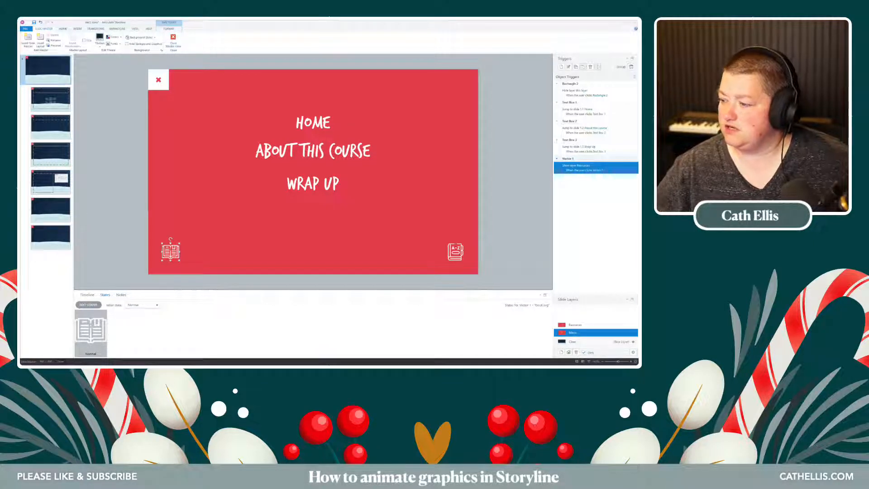
pyautogui.click(588, 325)
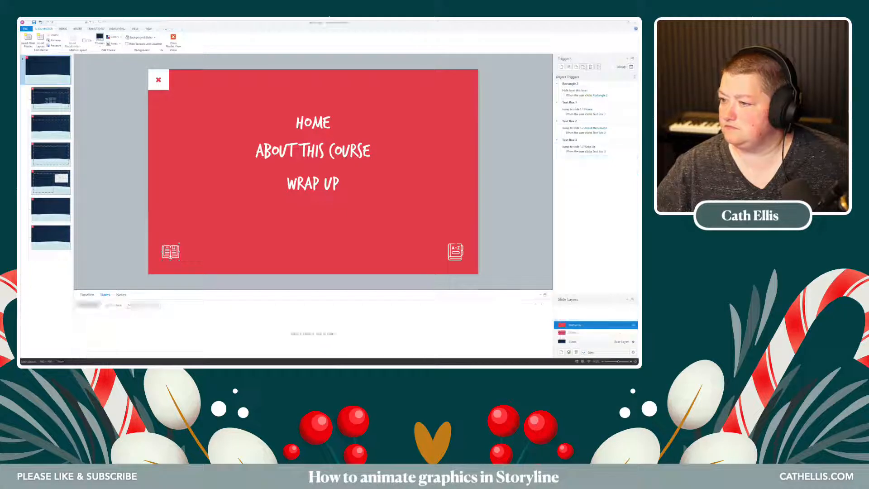
pyautogui.click(313, 113)
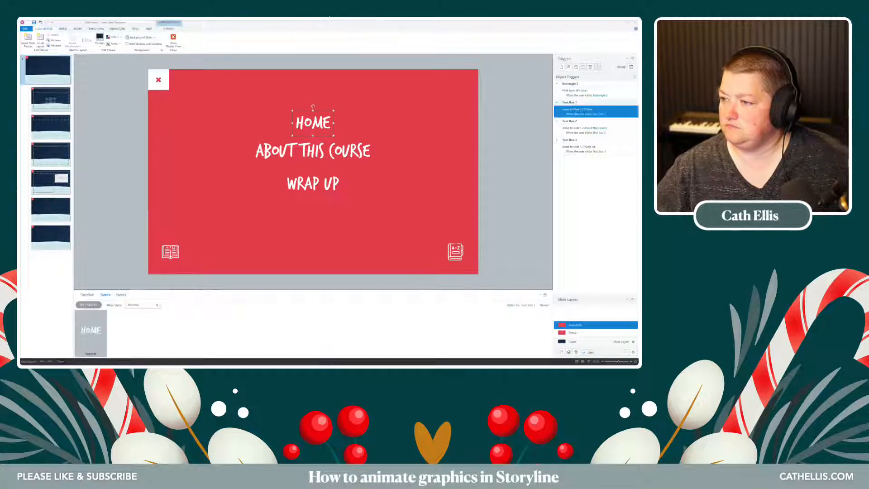
pyautogui.doubleClick(313, 123)
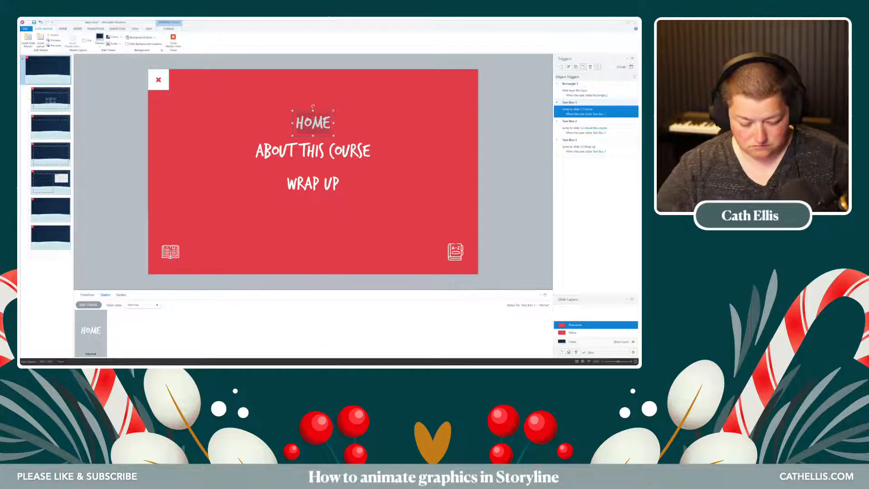
pyautogui.write('Resources')
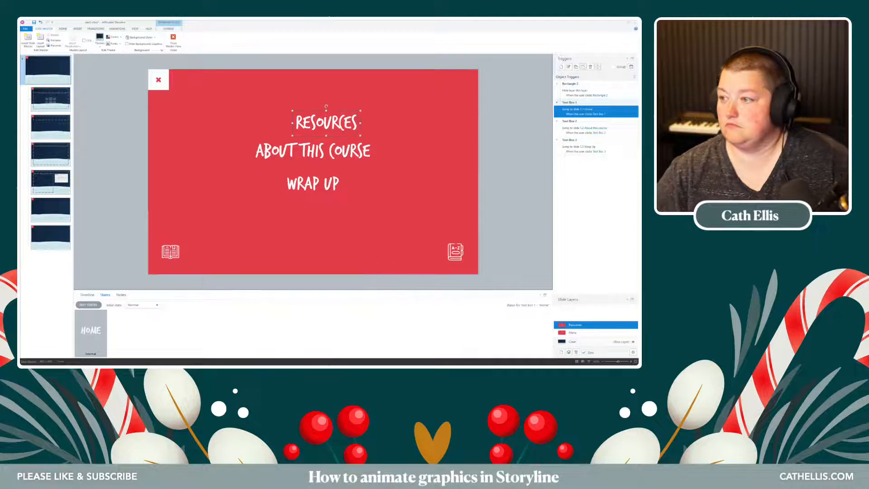
# - Move the "Resources" text box up near the upper edge of the Resources layer to serve as its title
pyautogui.press('Escape')
pyautogui.click(326, 123)
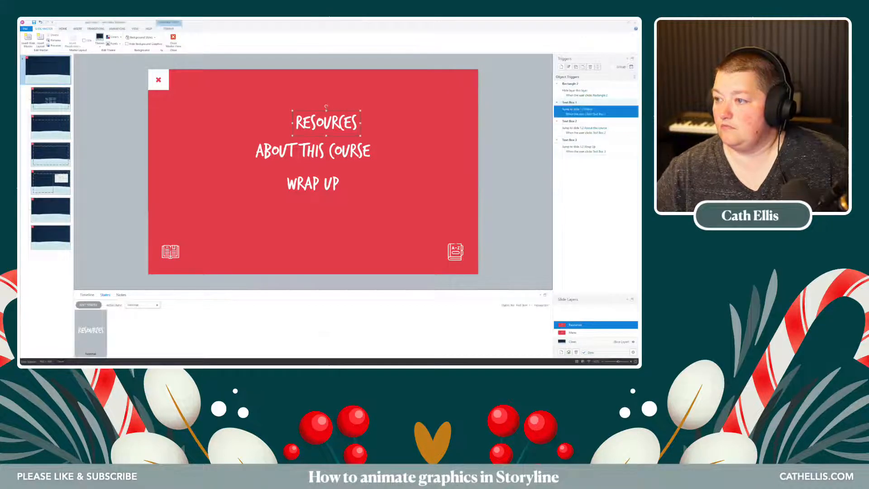
pyautogui.moveTo(326, 122); pyautogui.dragTo(326, 81)
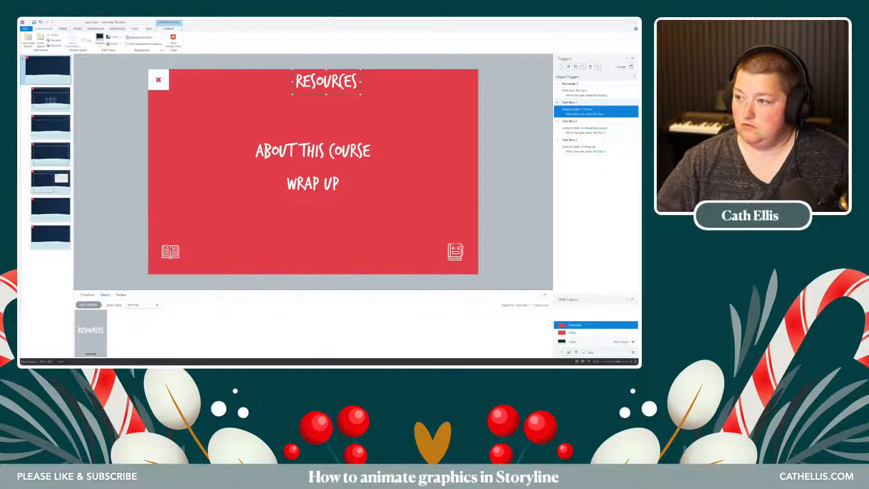
pyautogui.press('Down')
pyautogui.press('Down')
pyautogui.press('Down')
pyautogui.press('Down')
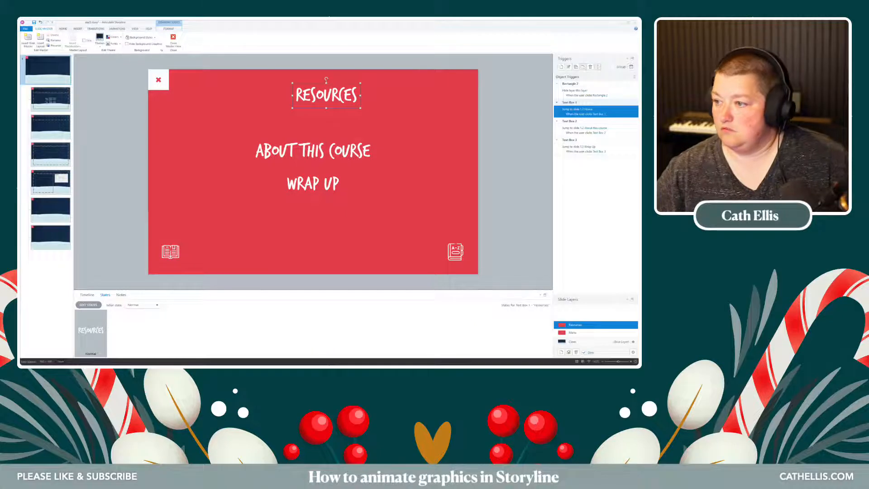
# - Delete the "About this course" and "Wrap up" text boxes from the Resources layer
pyautogui.press('Tab')
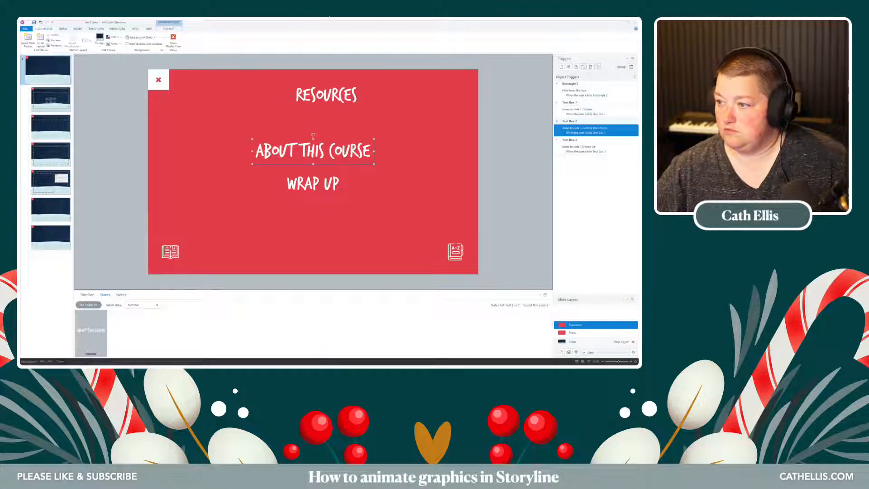
pyautogui.keyDown('shift'); pyautogui.click(313, 184); pyautogui.keyUp('shift')
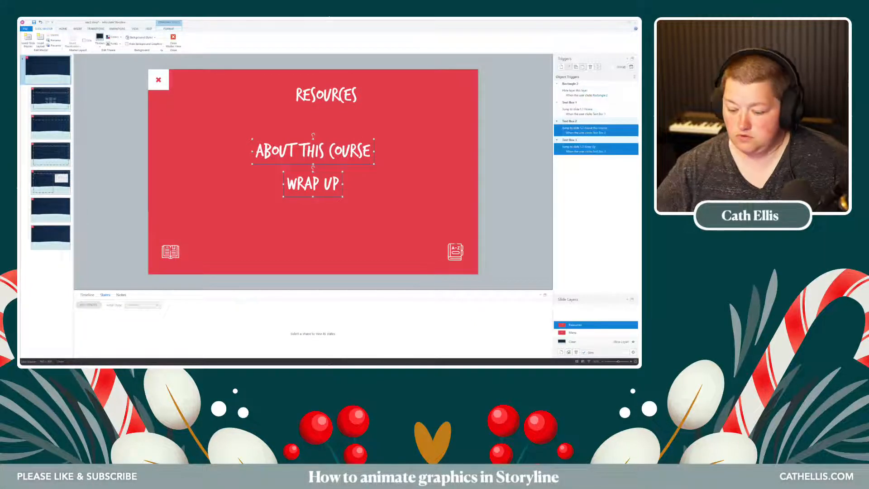
pyautogui.press('Delete')
# - Close the slide master, preview the course to test opening and closing the menu and Resources layer, and close the preview
pyautogui.click(159, 80)
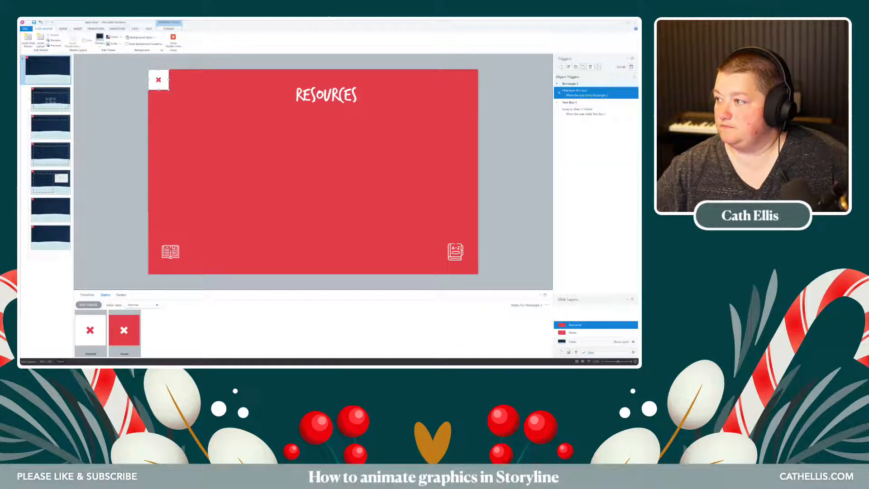
pyautogui.click(173, 39)
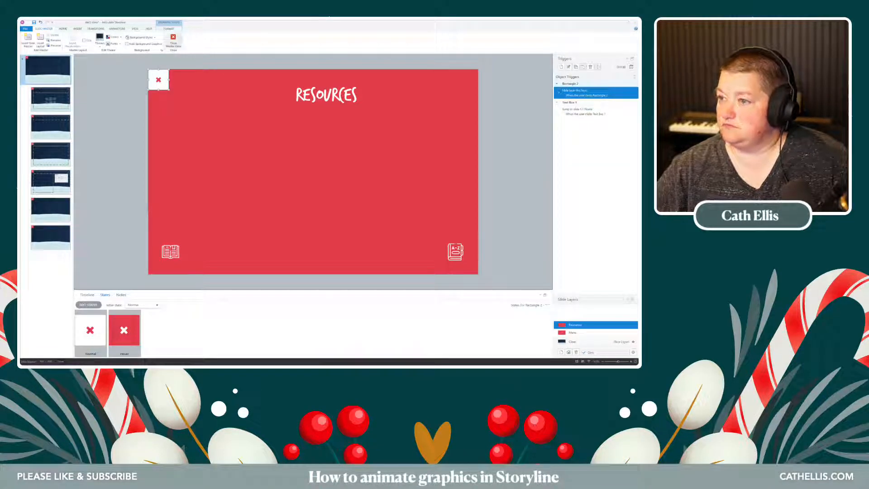
pyautogui.click(312, 44)
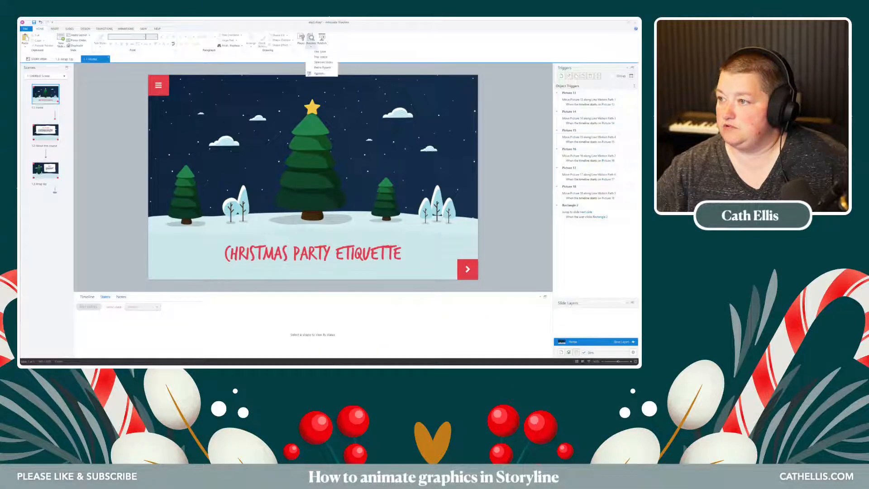
pyautogui.click(321, 54)
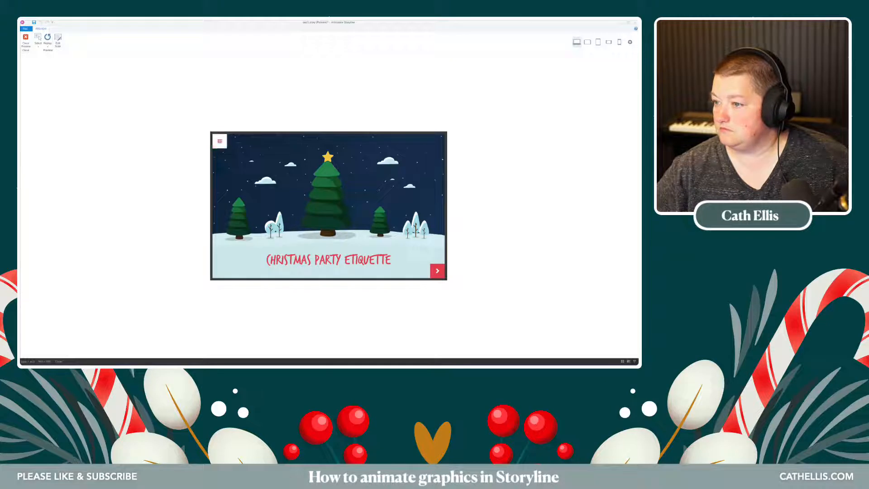
pyautogui.click(219, 141)
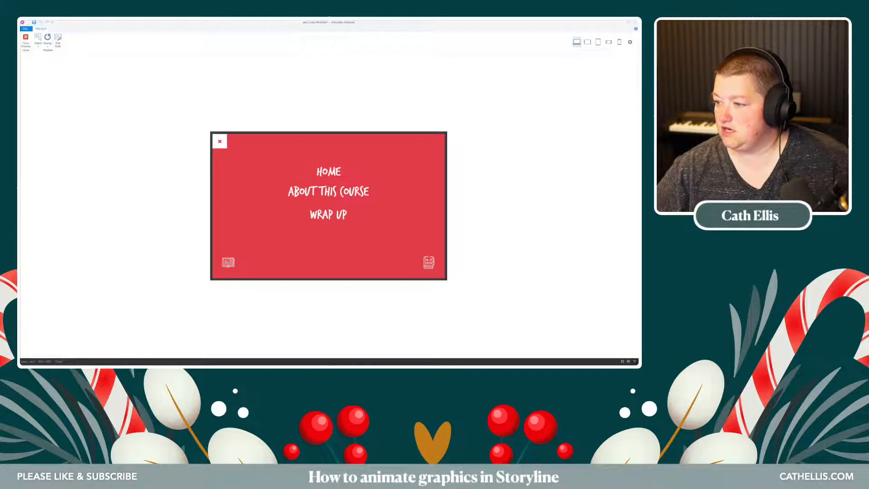
pyautogui.click(219, 141)
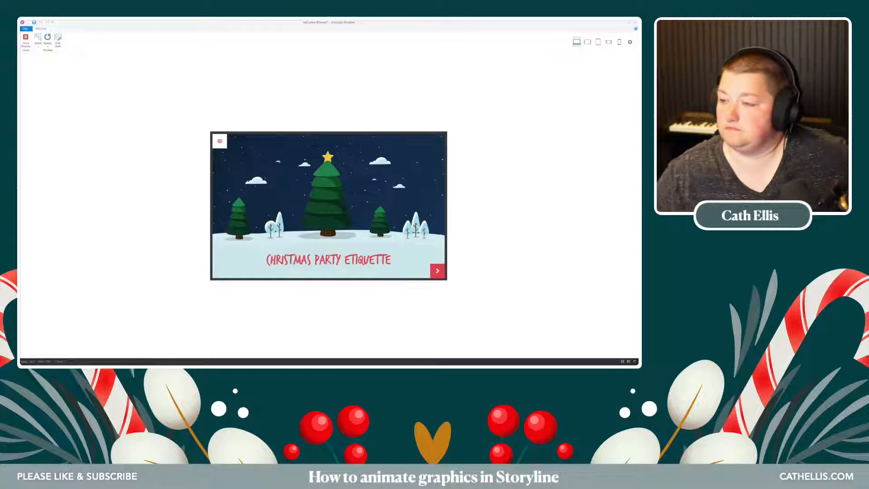
pyautogui.click(219, 141)
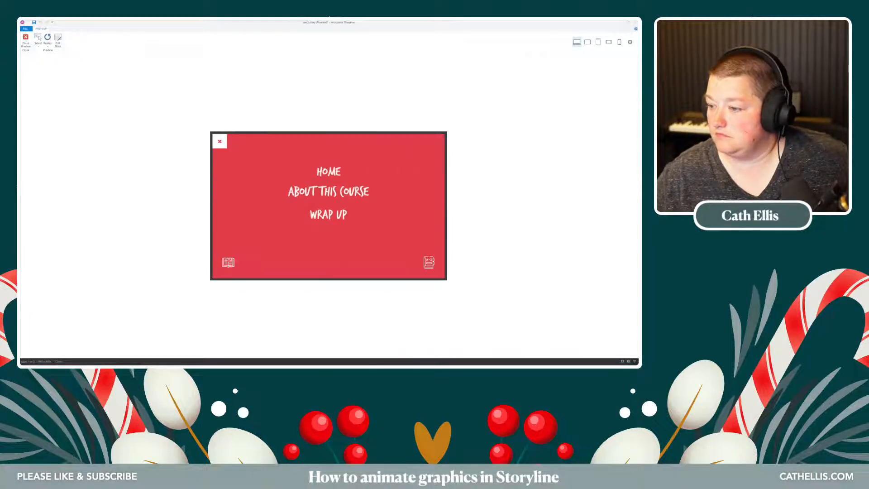
pyautogui.click(220, 141)
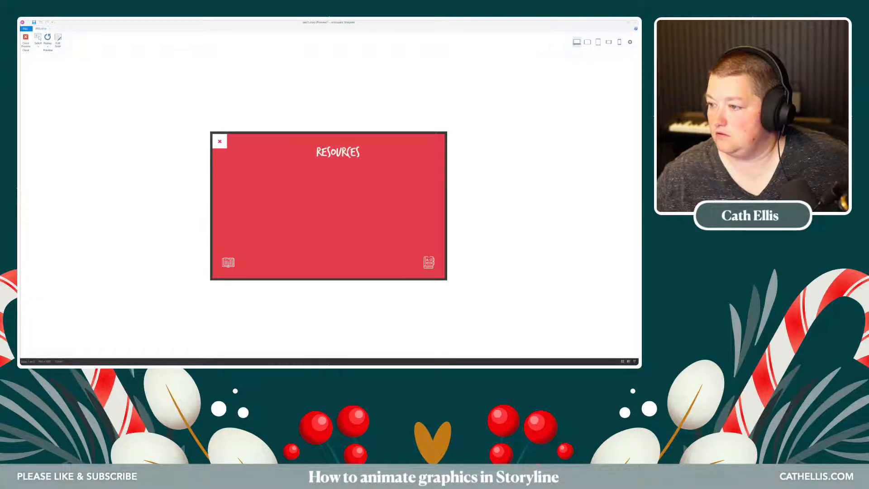
pyautogui.click(220, 141)
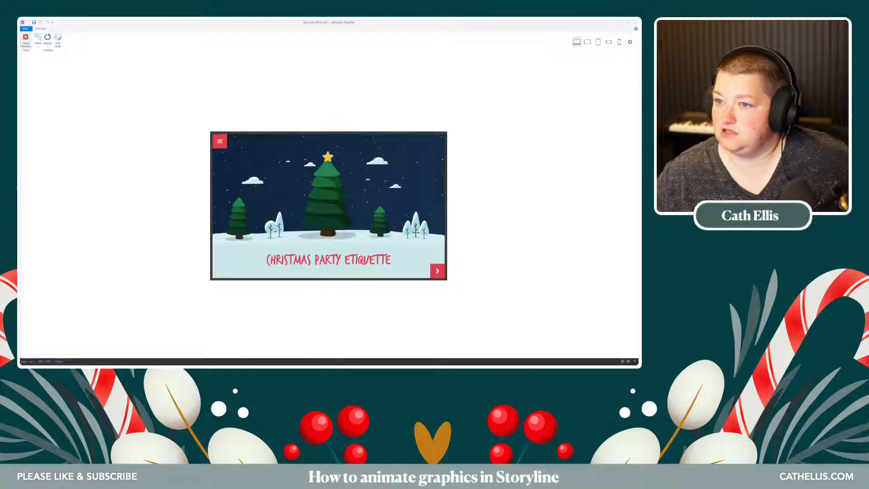
pyautogui.click(25, 40)
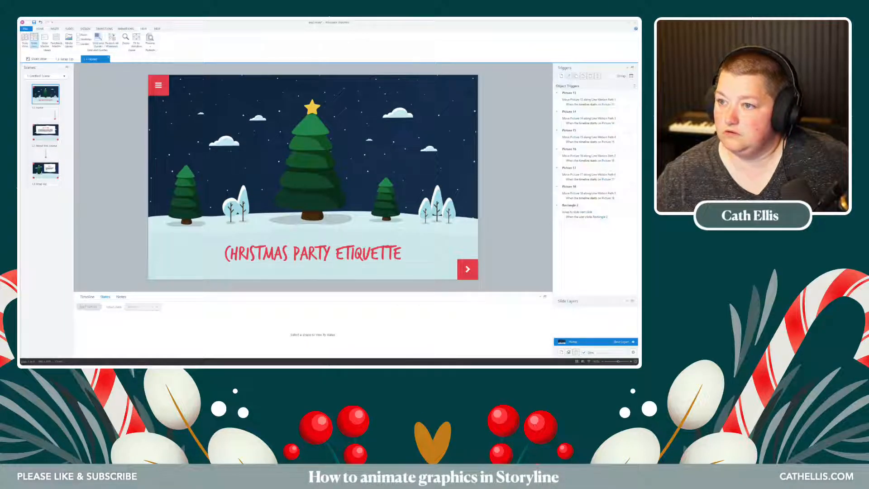
# - Reopen the slide master and add a Hover state to the book icon on the Resources layer
pyautogui.click(45, 42)
pyautogui.click(48, 70)
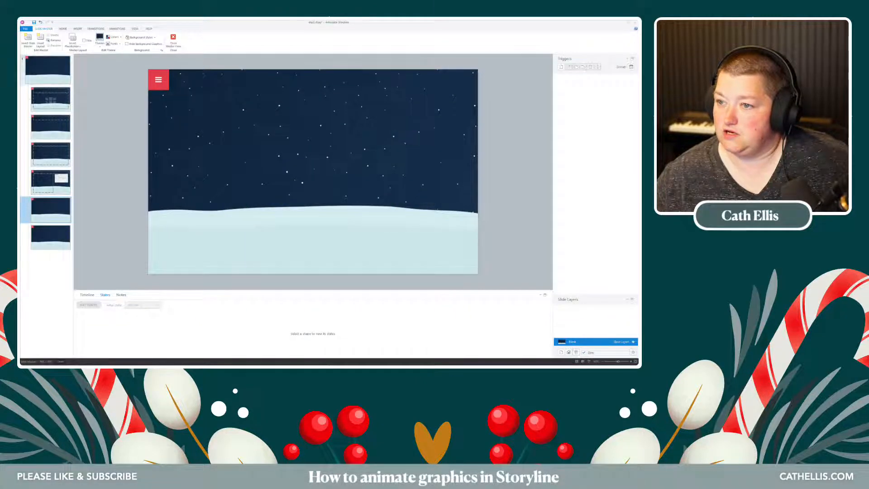
pyautogui.click(171, 251)
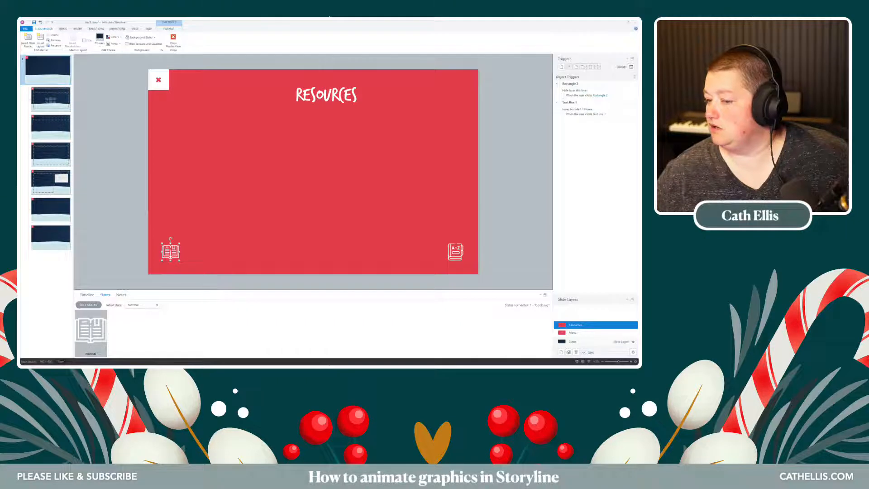
pyautogui.click(88, 304)
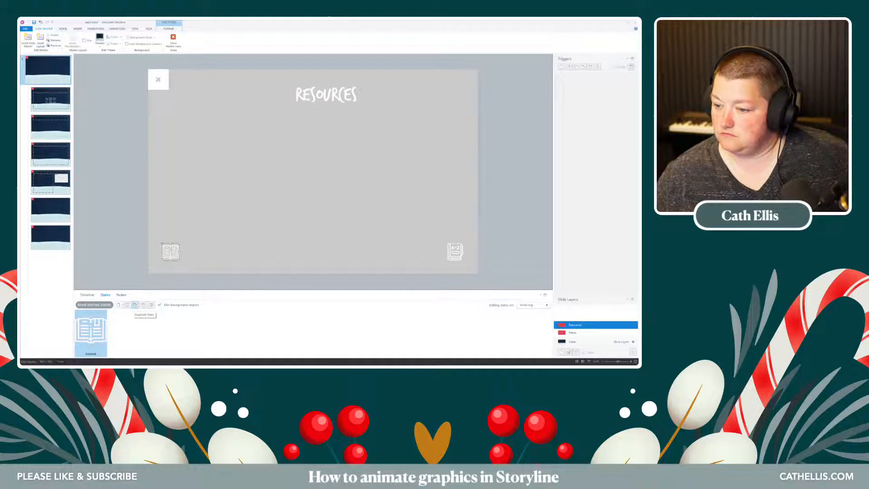
pyautogui.click(120, 305)
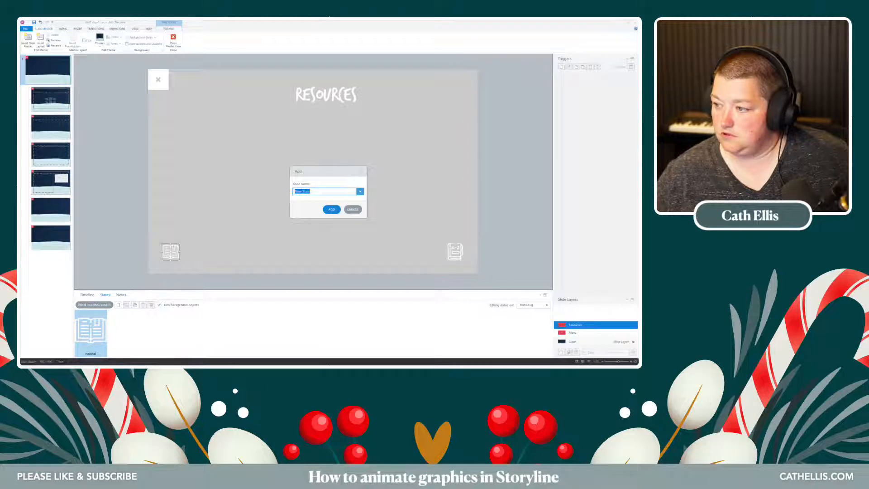
pyautogui.click(360, 191)
pyautogui.click(317, 198)
pyautogui.click(331, 209)
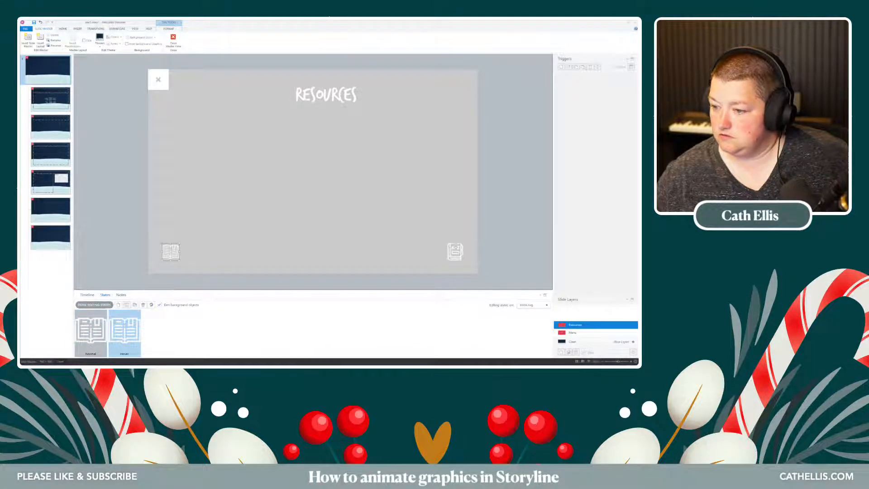
pyautogui.rightClick(172, 253)
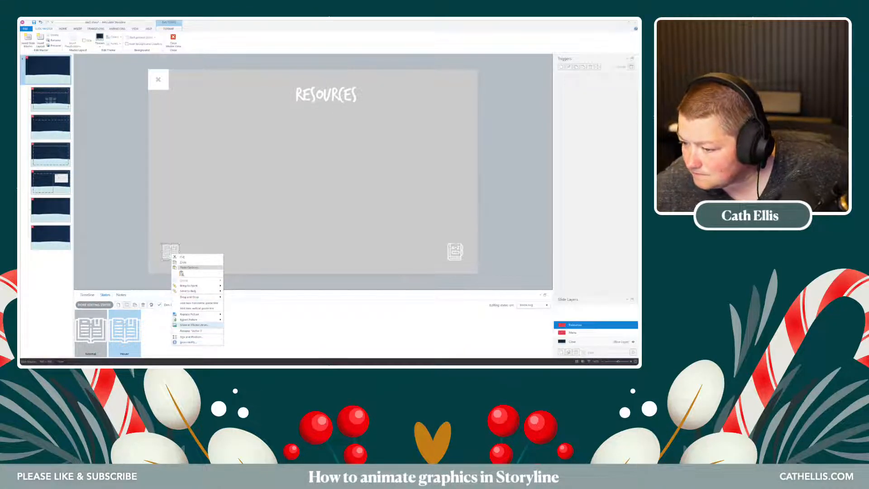
pyautogui.moveTo(195, 319)
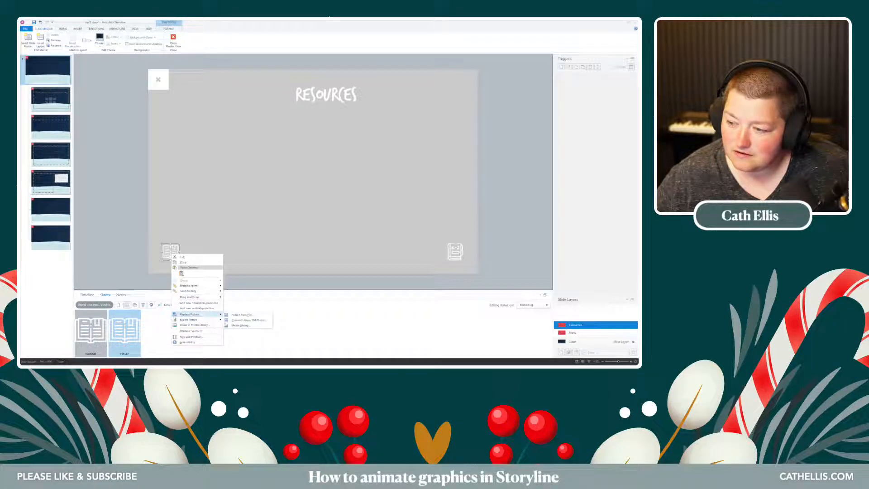
pyautogui.press('Escape')
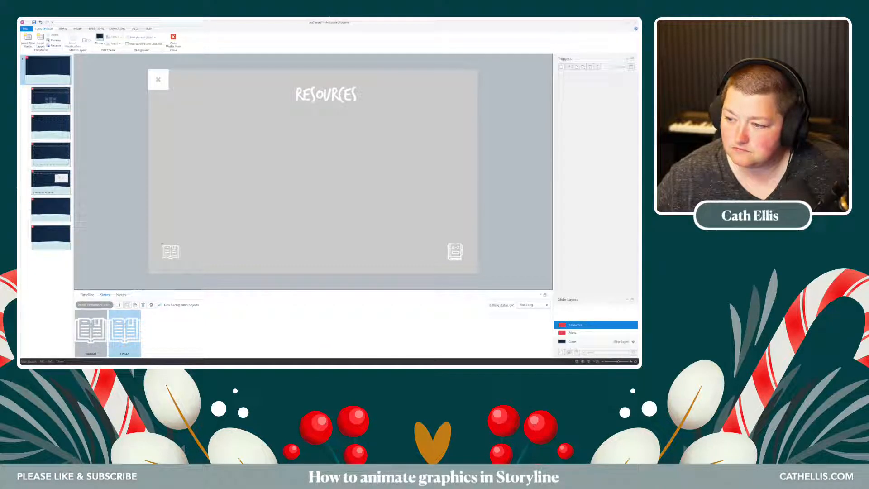
# - Enlarge the book icon slightly in its Hover state
pyautogui.click(163, 246)
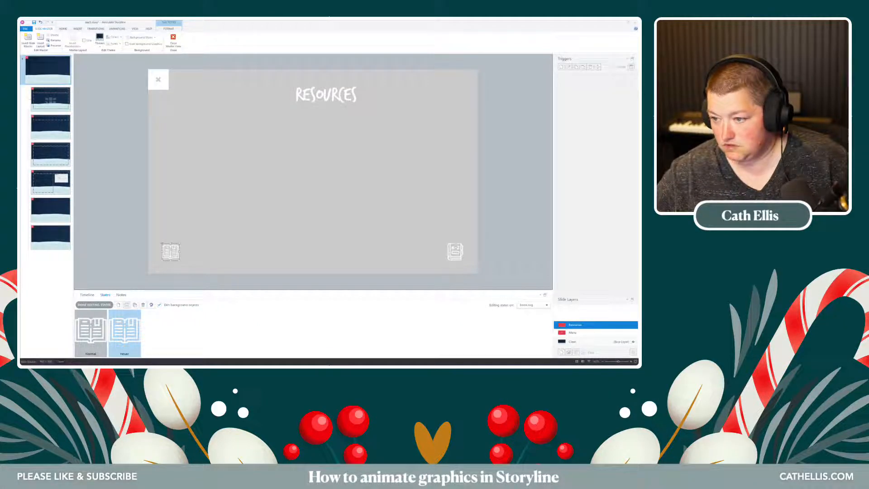
pyautogui.moveTo(180, 243); pyautogui.dragTo(182, 241)
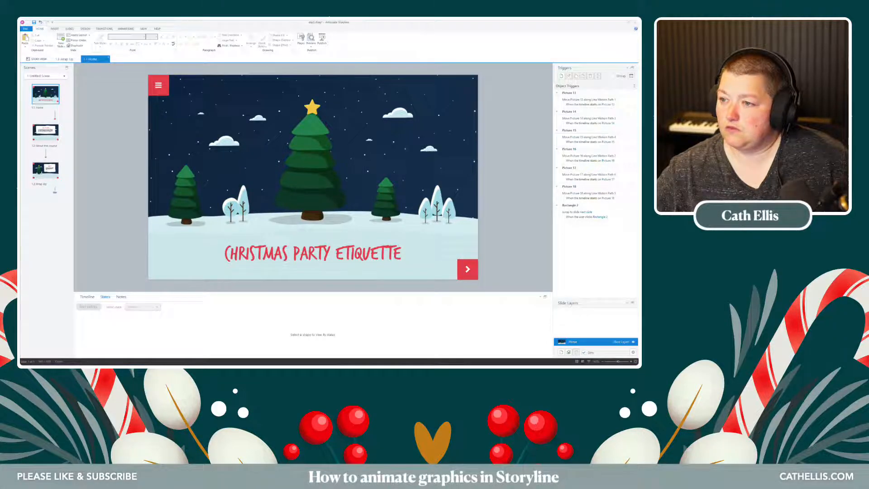
# - Preview the current scene, open the Resources layer from the menu's book icon, close the layer, and exit the preview
pyautogui.click(311, 44)
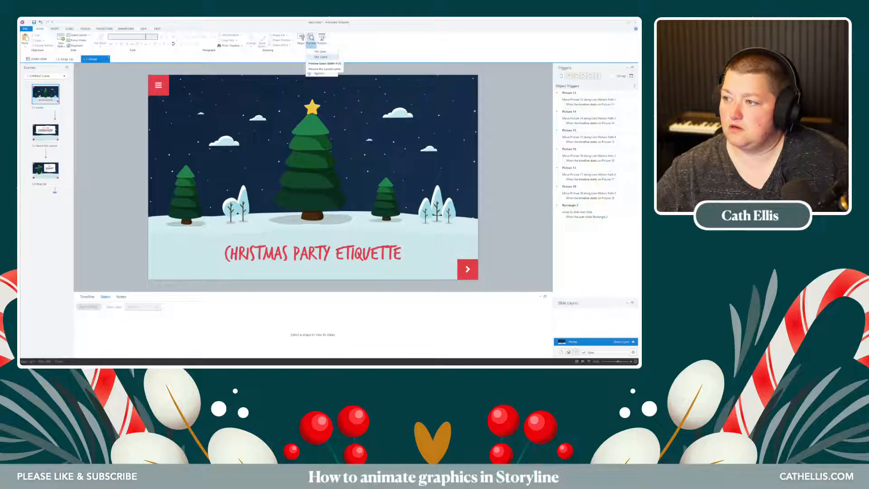
pyautogui.click(321, 57)
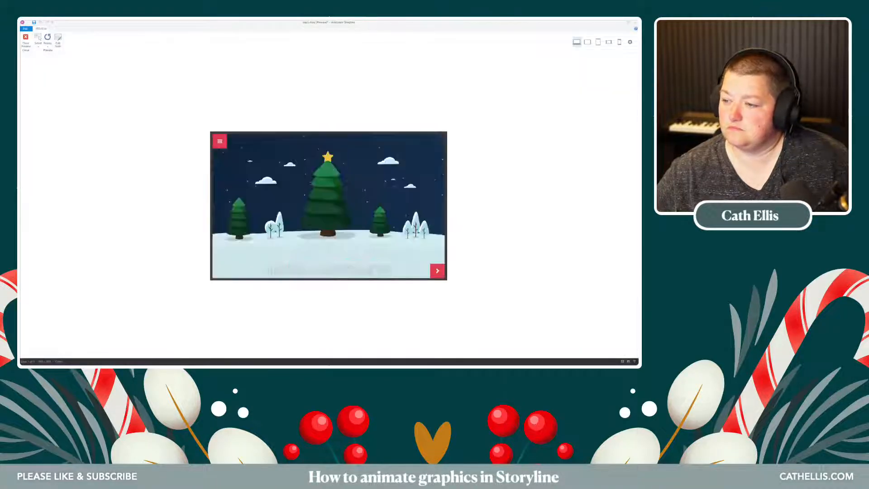
pyautogui.click(219, 140)
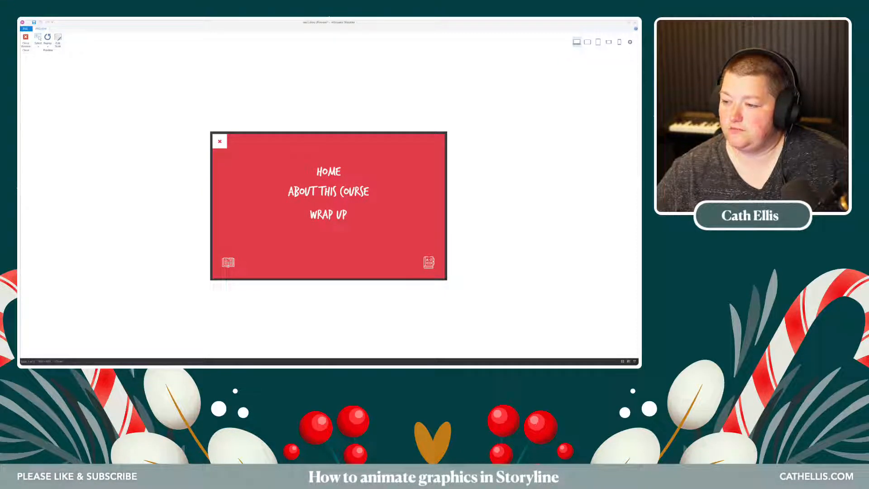
pyautogui.click(228, 262)
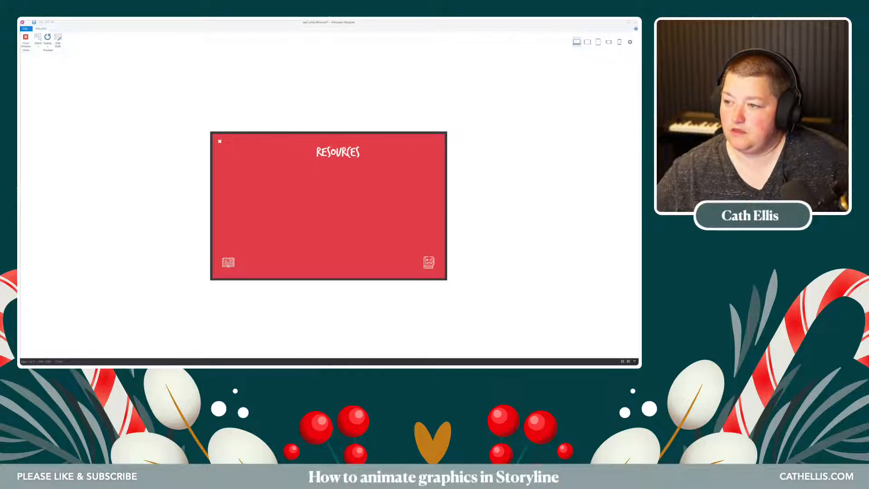
pyautogui.click(219, 141)
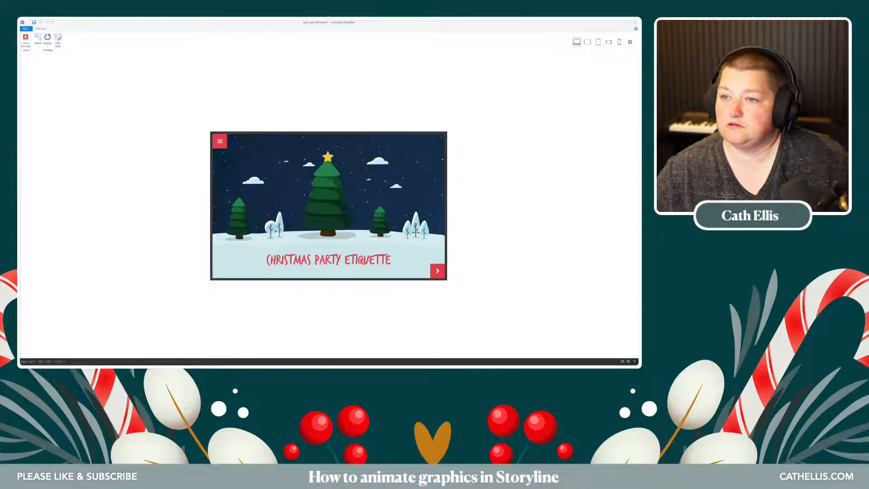
pyautogui.click(25, 39)
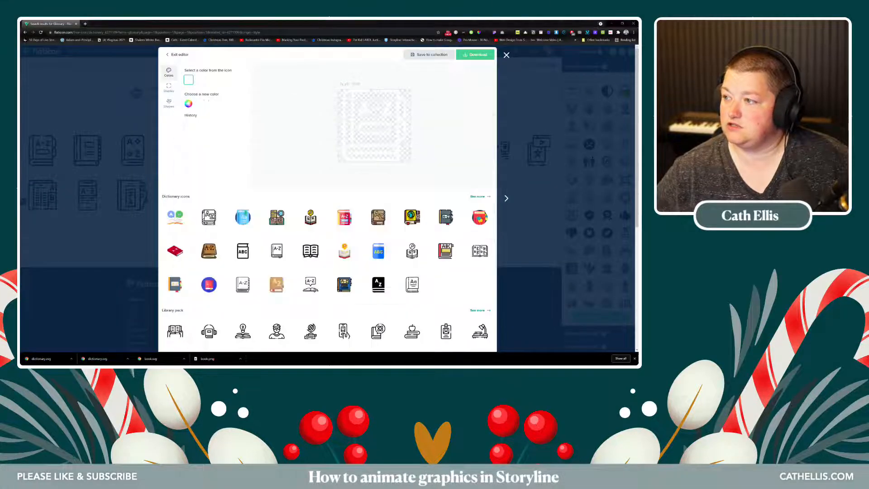
# - Download the white A-Z dictionary icon from Flaticon in the browser as a 512 px PNG, saved as dictionary.png
pyautogui.click(475, 54)
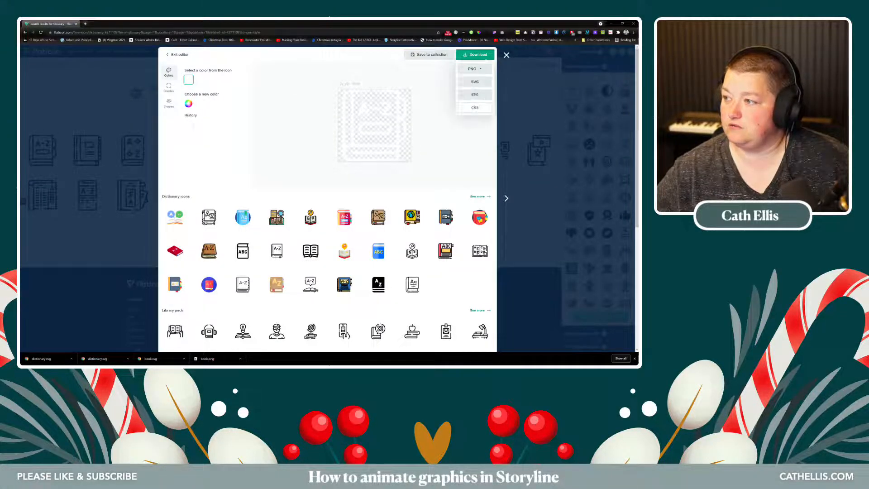
pyautogui.click(474, 68)
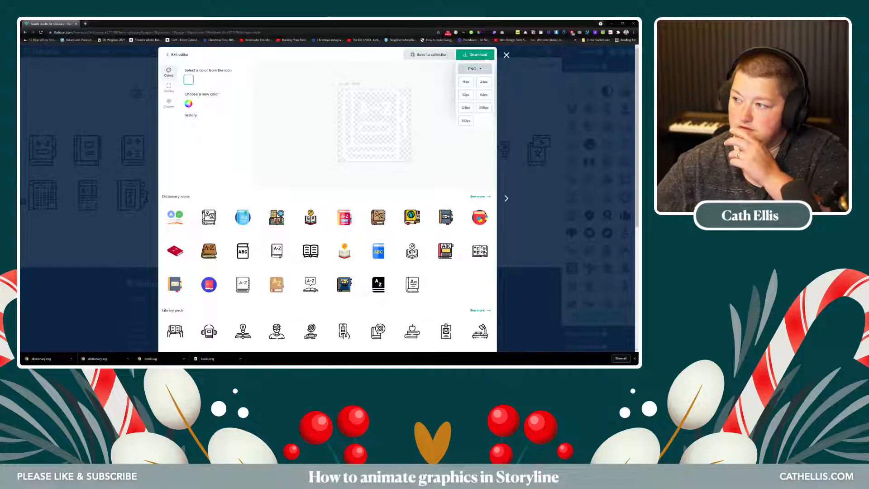
pyautogui.click(466, 121)
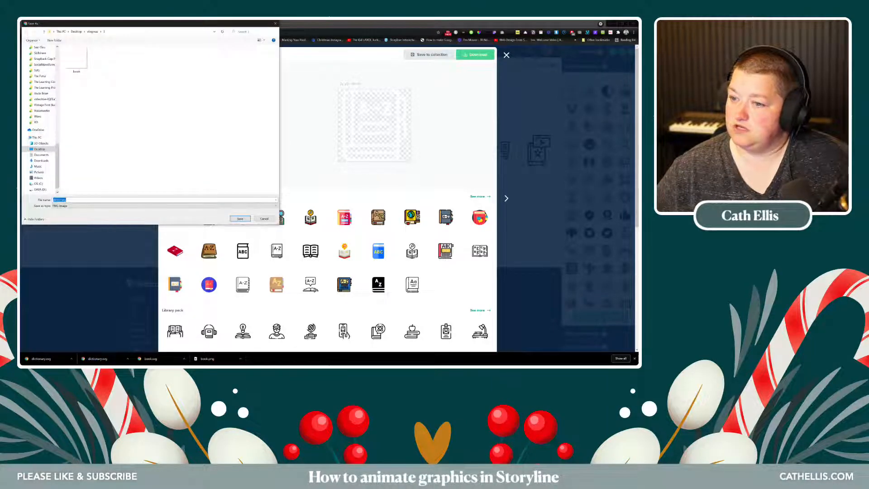
pyautogui.click(240, 219)
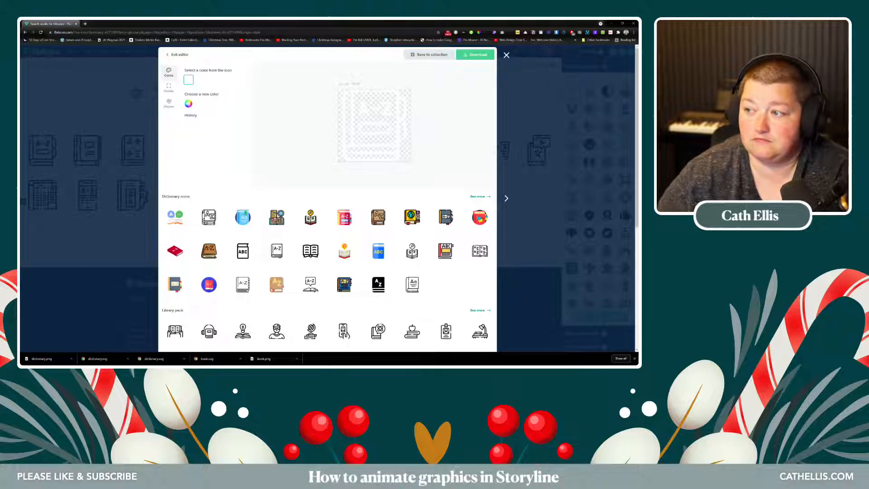
# - Switch back to Storyline, maximize its window, and open the Resources layer on the slide master
pyautogui.click(218, 360)
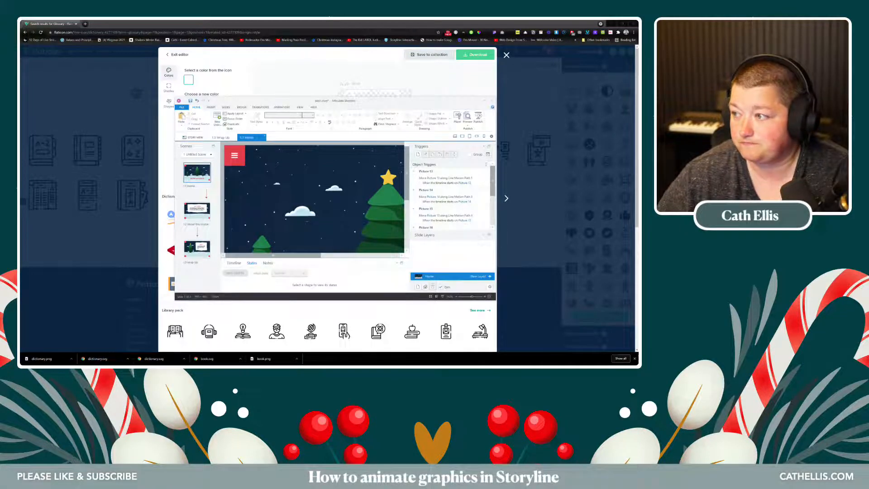
pyautogui.click(485, 101)
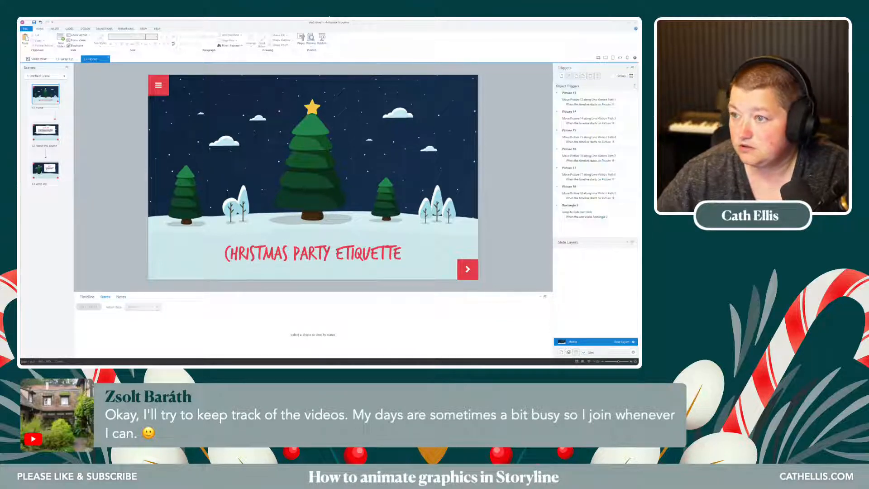
pyautogui.click(143, 28)
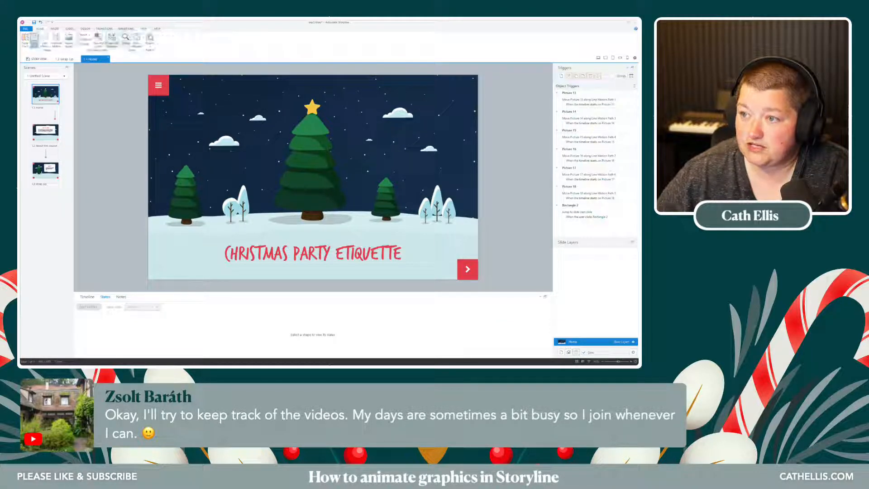
pyautogui.click(43, 41)
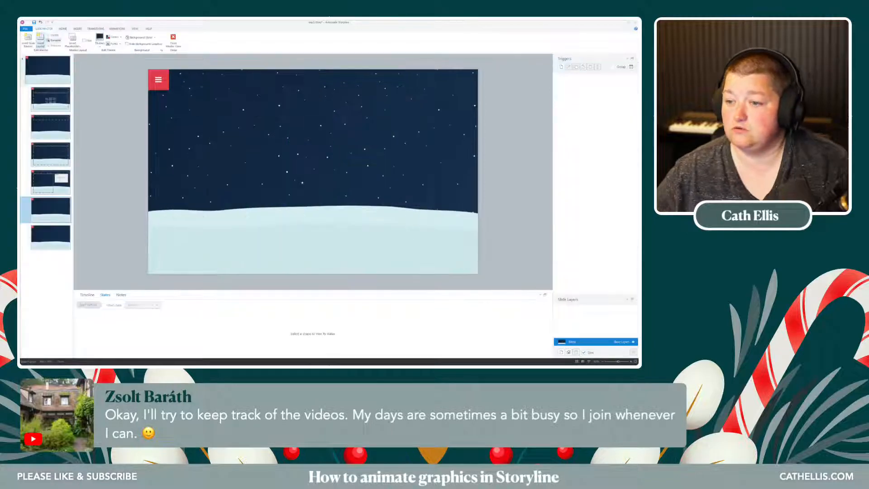
pyautogui.click(48, 71)
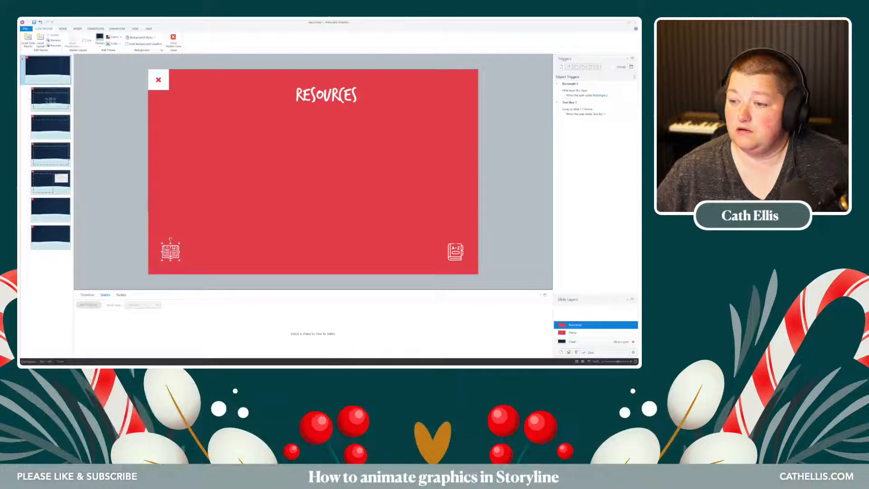
# - Replace the book icon on the Resources layer with the book.png picture file
pyautogui.click(172, 253)
pyautogui.rightClick(174, 255)
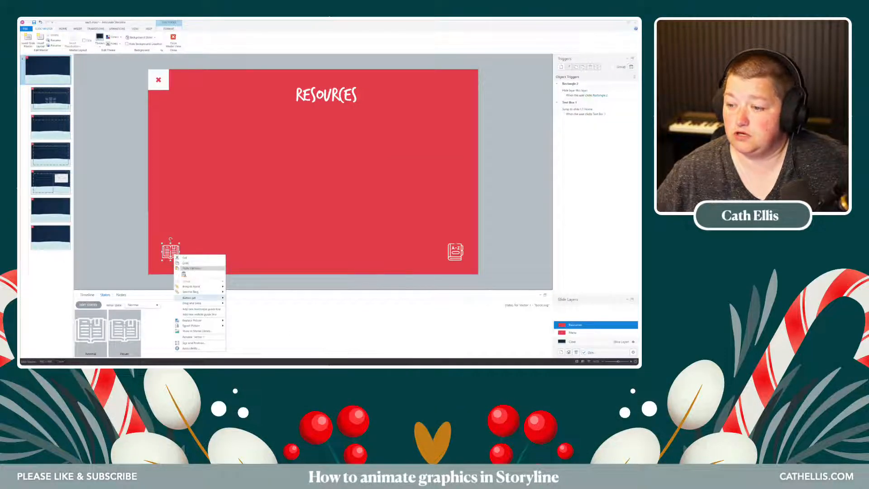
pyautogui.moveTo(195, 320)
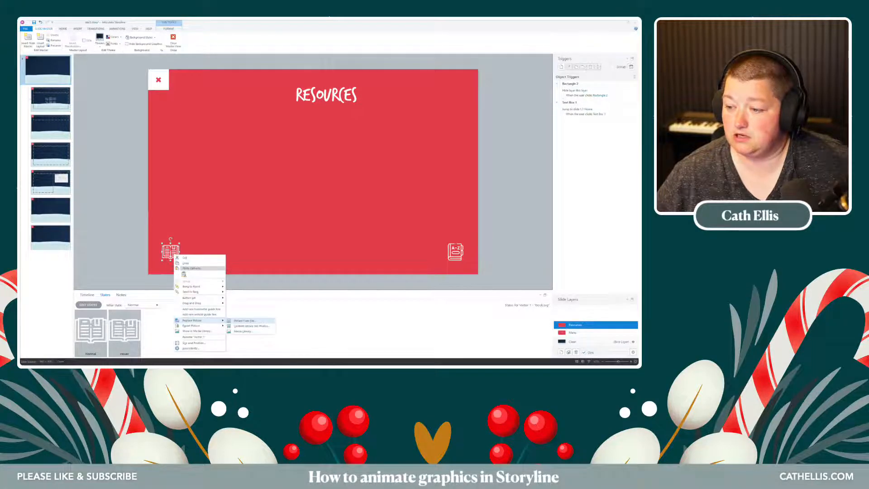
pyautogui.click(245, 320)
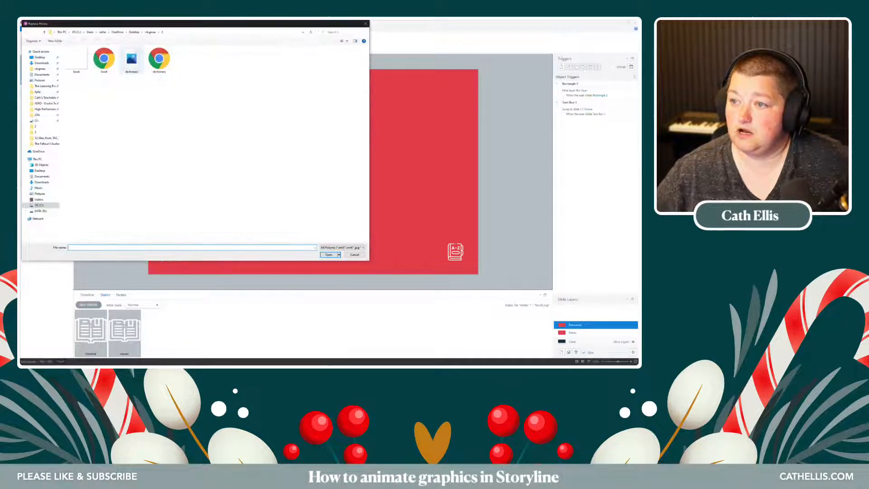
pyautogui.doubleClick(76, 59)
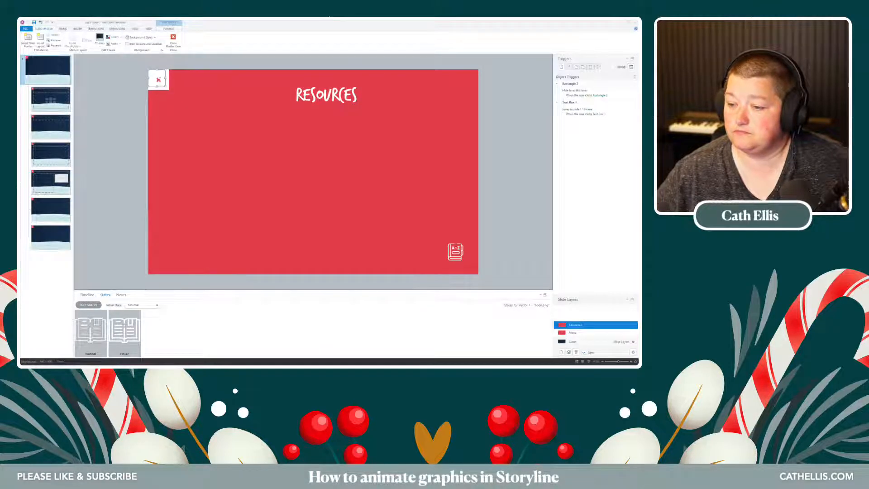
# - Move the replaced book icon down to the lower-left corner of the Resources layer, slightly inset from both slide edges
pyautogui.press('Delete')
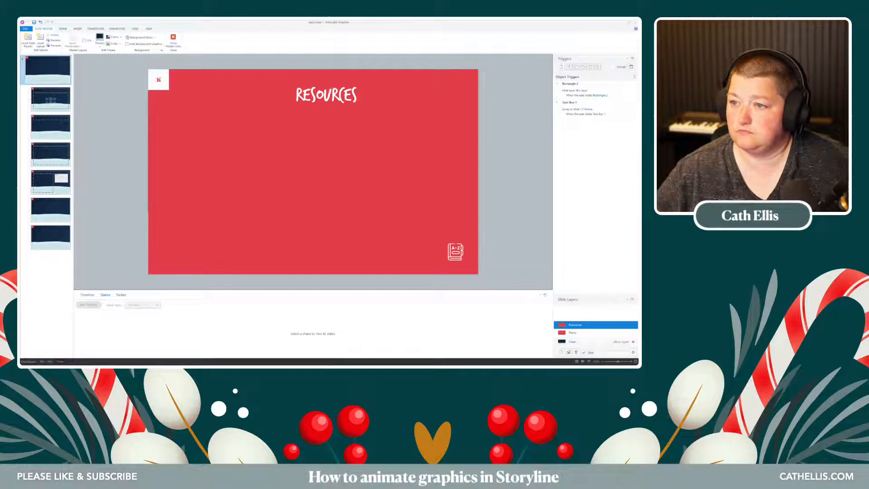
pyautogui.hotkey('ctrl', 'z')
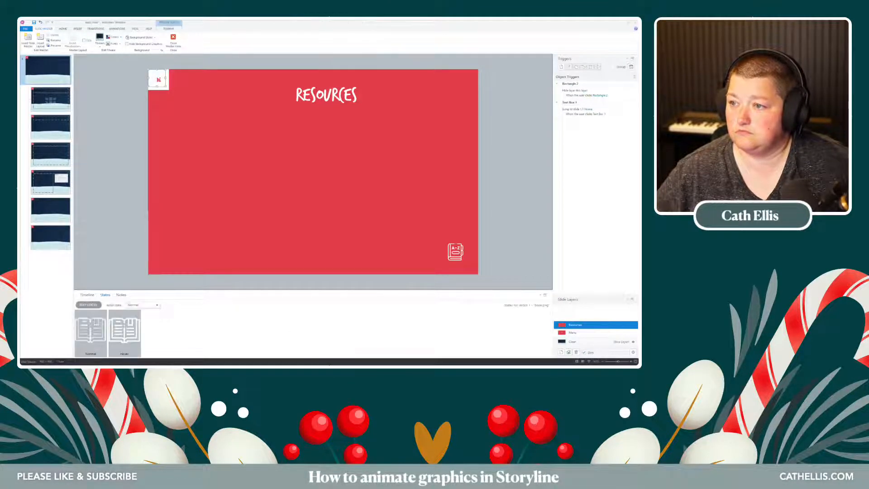
pyautogui.moveTo(158, 79); pyautogui.dragTo(169, 243)
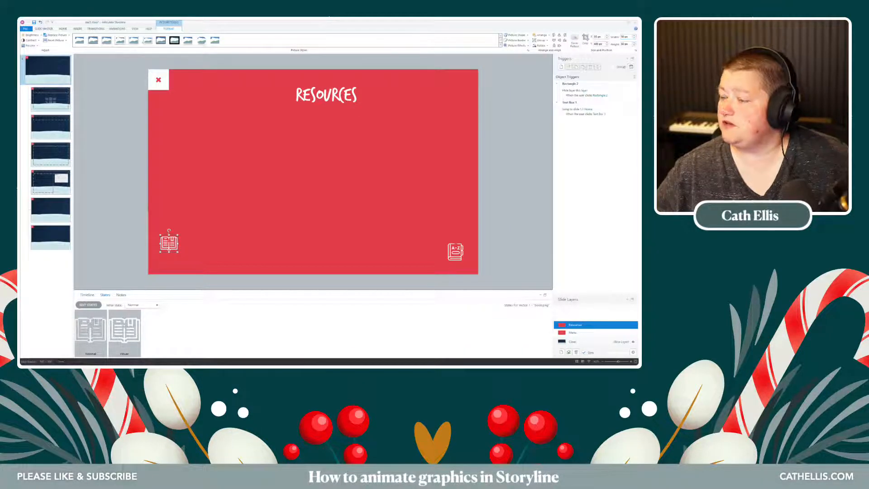
pyautogui.moveTo(168, 244); pyautogui.dragTo(157, 265)
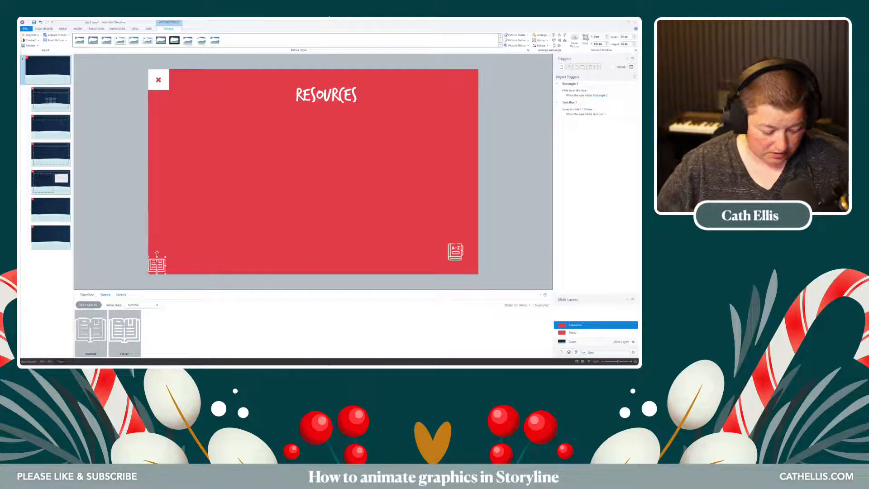
pyautogui.press('Right')
pyautogui.press('Right')
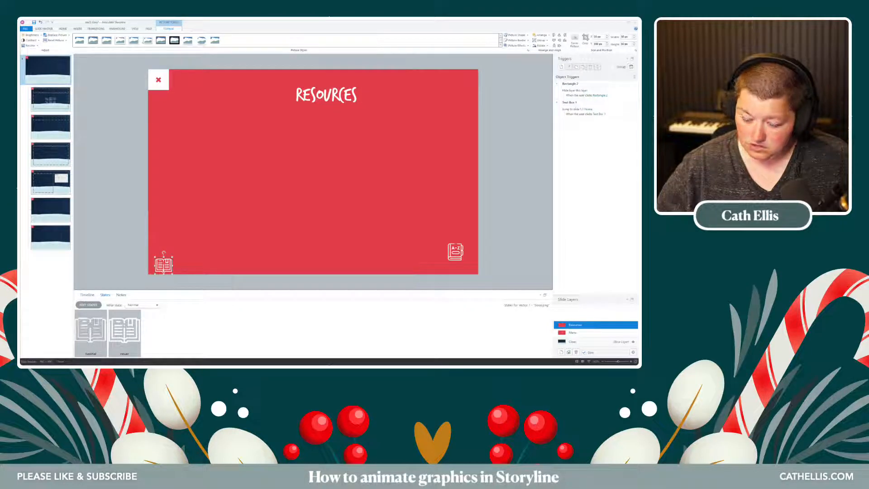
pyautogui.press('Right')
pyautogui.press('Up')
pyautogui.press('Up')
pyautogui.press('Up')
pyautogui.press('Up')
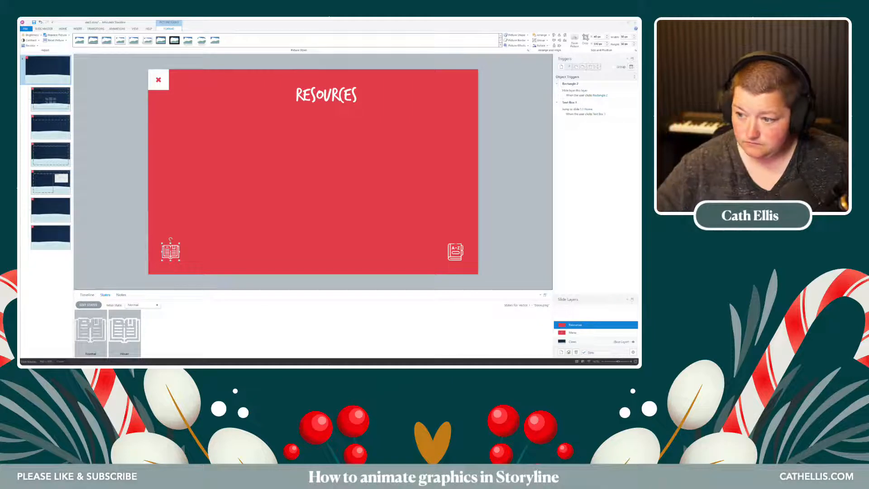
pyautogui.click(456, 252)
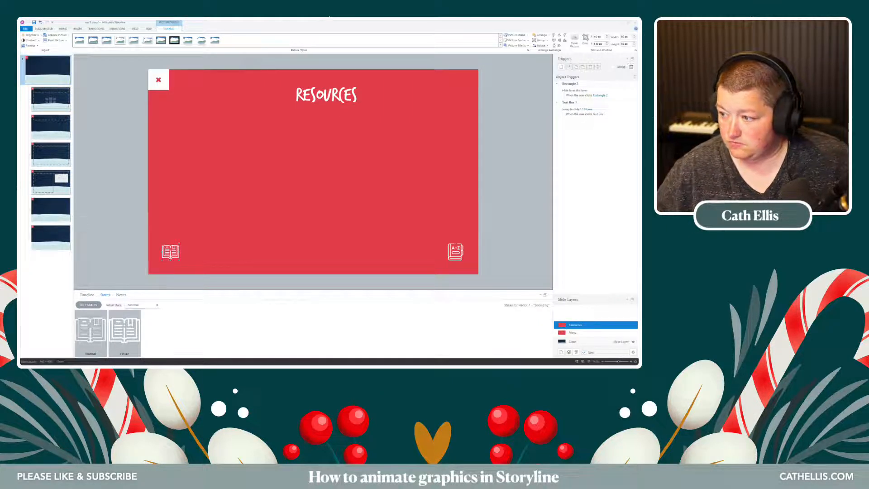
pyautogui.press('Delete')
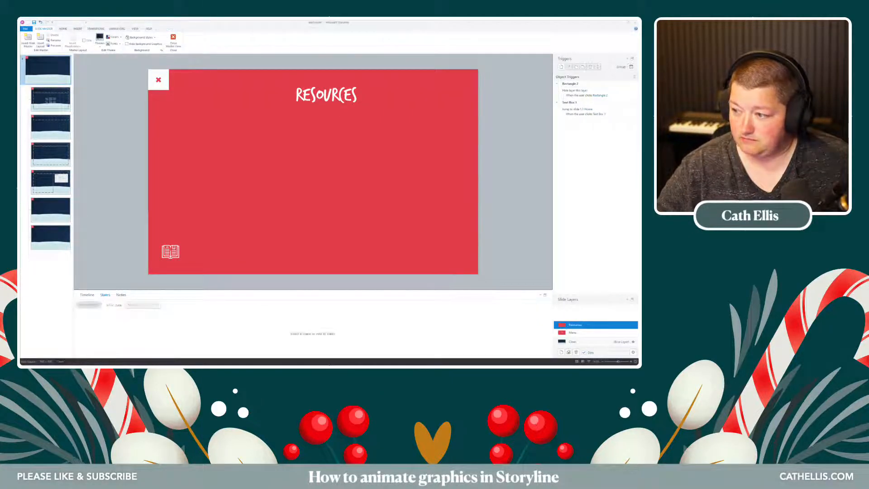
pyautogui.hotkey('ctrl', 'z')
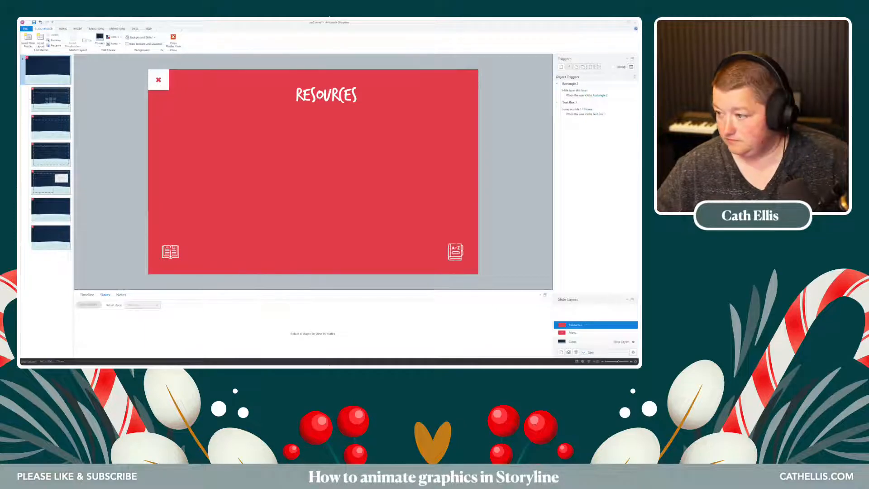
# - Replace the A-Z dictionary icon on the Resources layer with the dictionary SVG file
pyautogui.rightClick(456, 250)
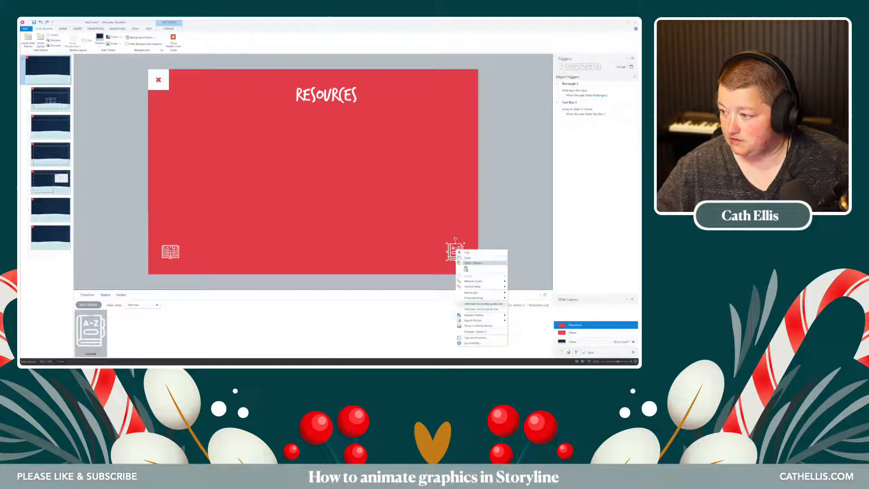
pyautogui.moveTo(480, 315)
pyautogui.click(525, 315)
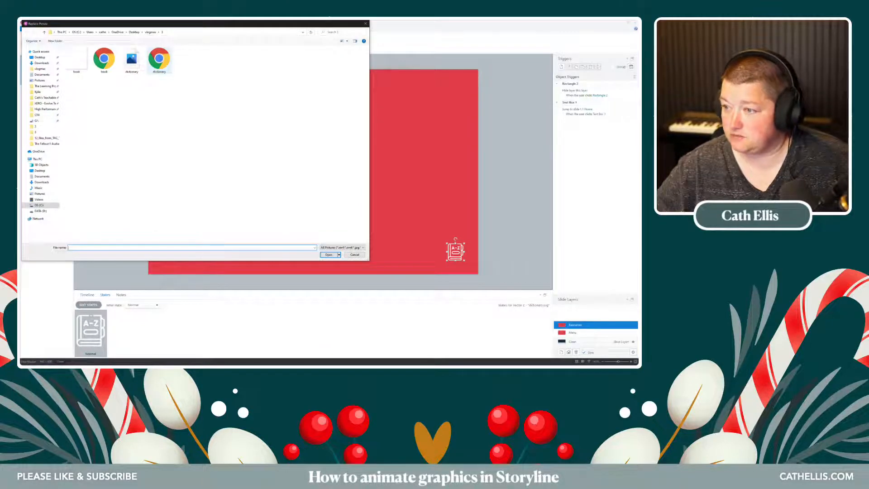
pyautogui.doubleClick(159, 59)
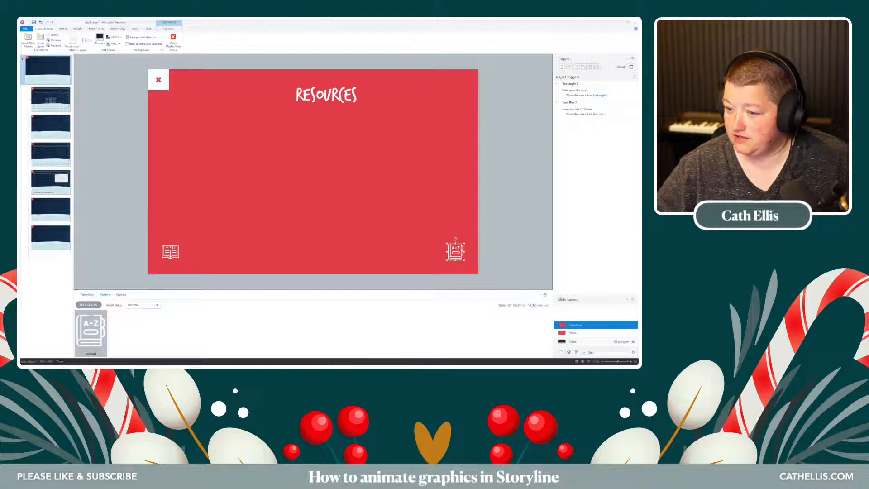
# - Delete the Hover state of the book icon on the Resources layer and finish editing its states
pyautogui.click(171, 251)
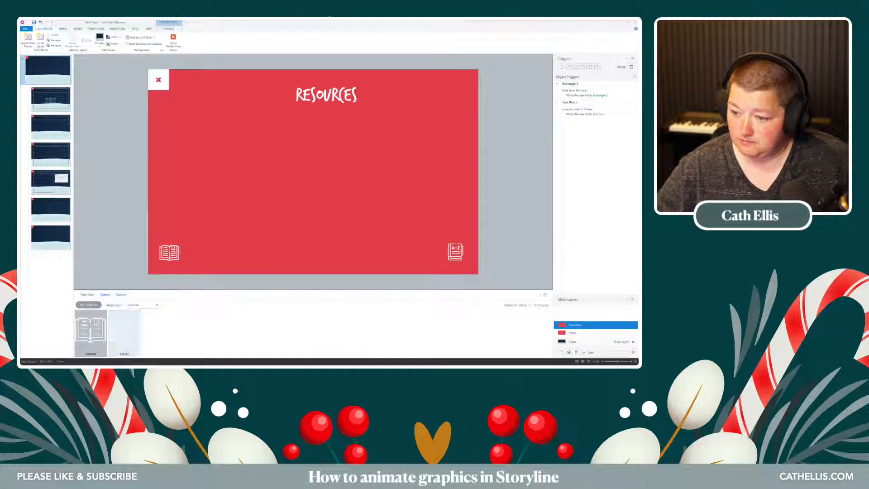
pyautogui.click(125, 330)
pyautogui.click(143, 304)
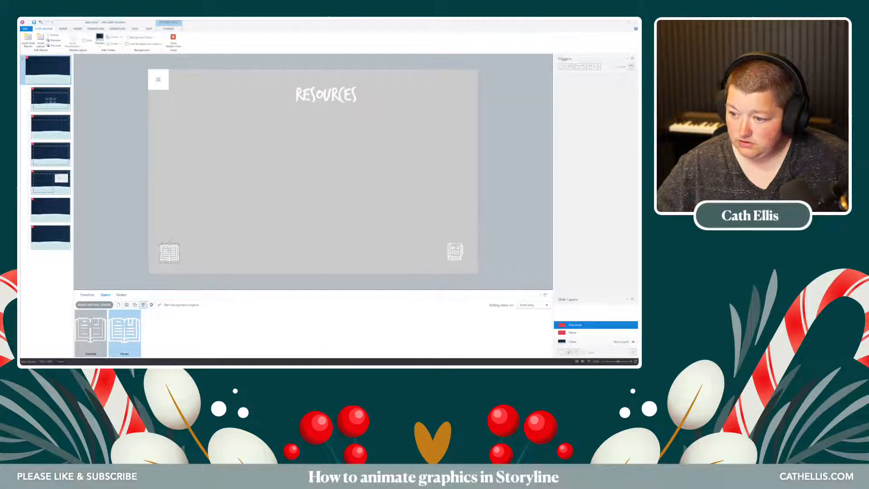
pyautogui.click(335, 209)
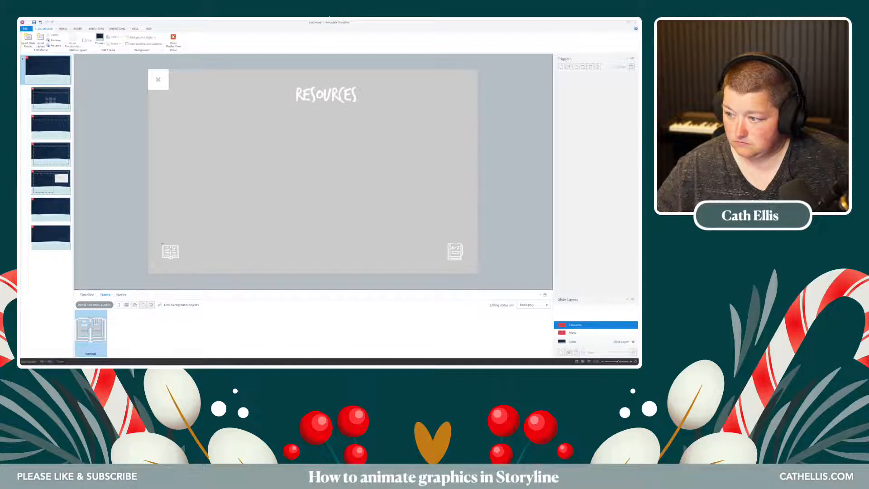
pyautogui.click(170, 252)
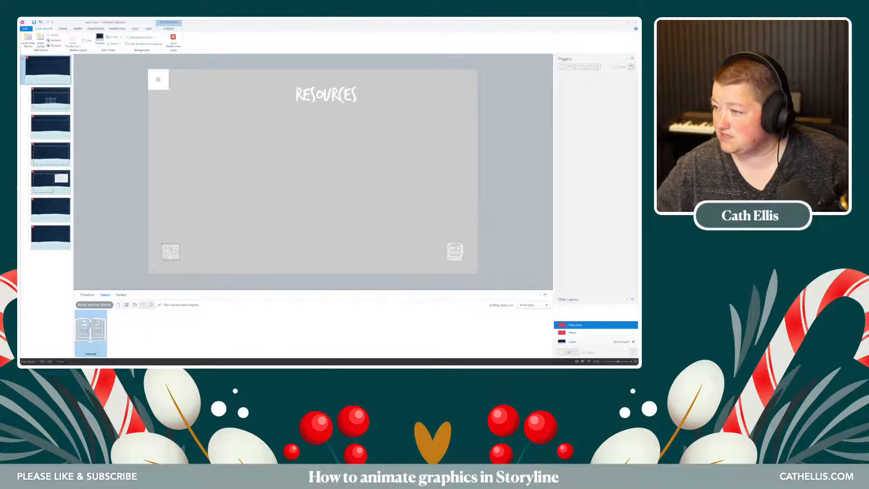
pyautogui.click(168, 29)
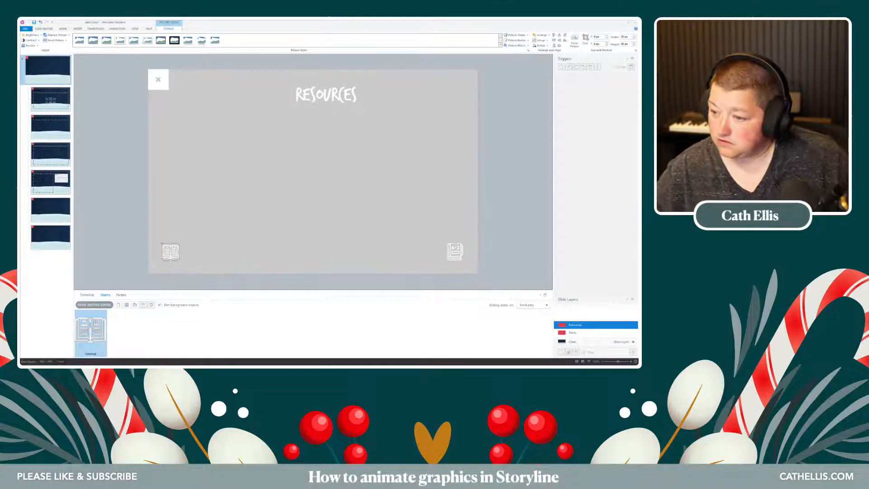
pyautogui.press('Escape')
pyautogui.click(93, 304)
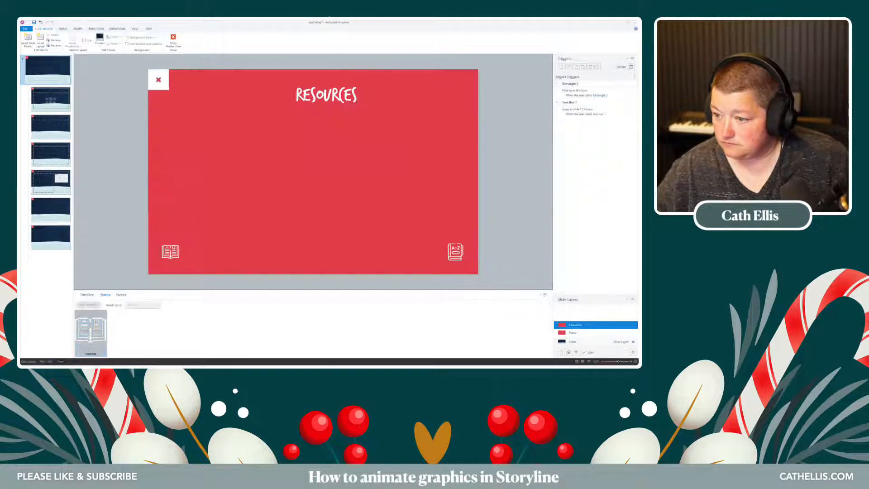
# - Delete the PNG book icon from the Resources layer and insert the book.svg file in its place
pyautogui.click(170, 252)
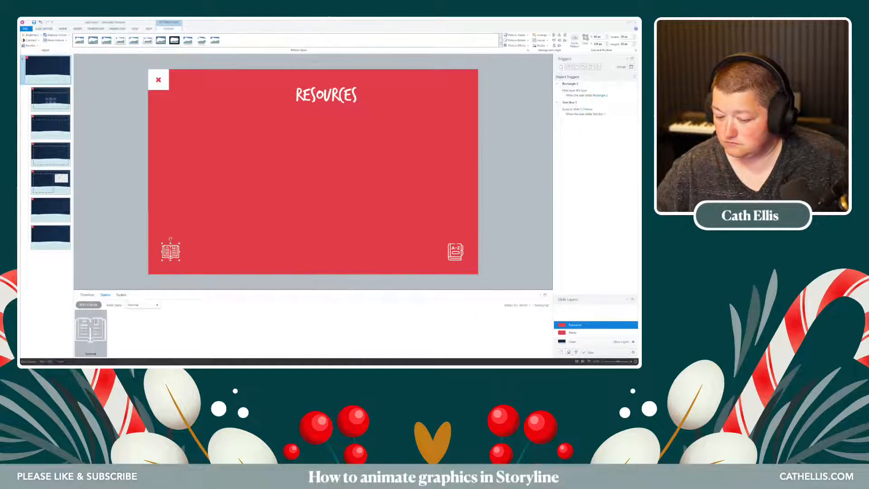
pyautogui.press('Delete')
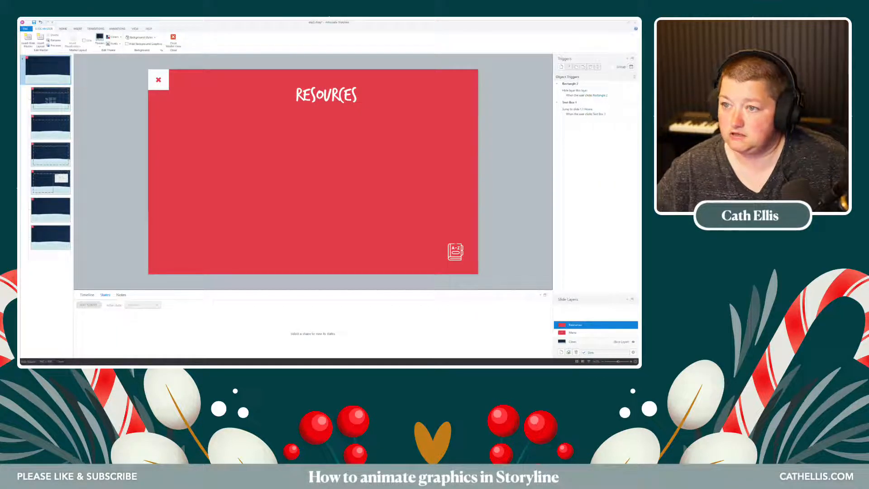
pyautogui.click(78, 29)
pyautogui.click(124, 43)
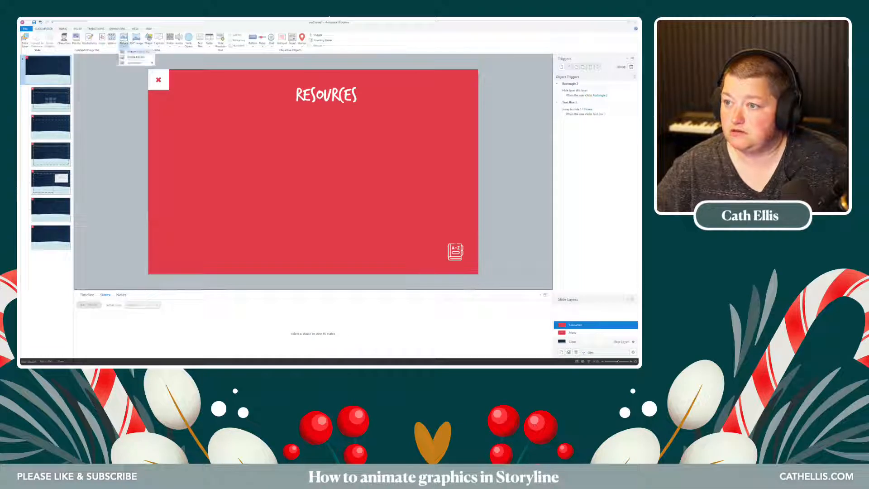
pyautogui.click(136, 52)
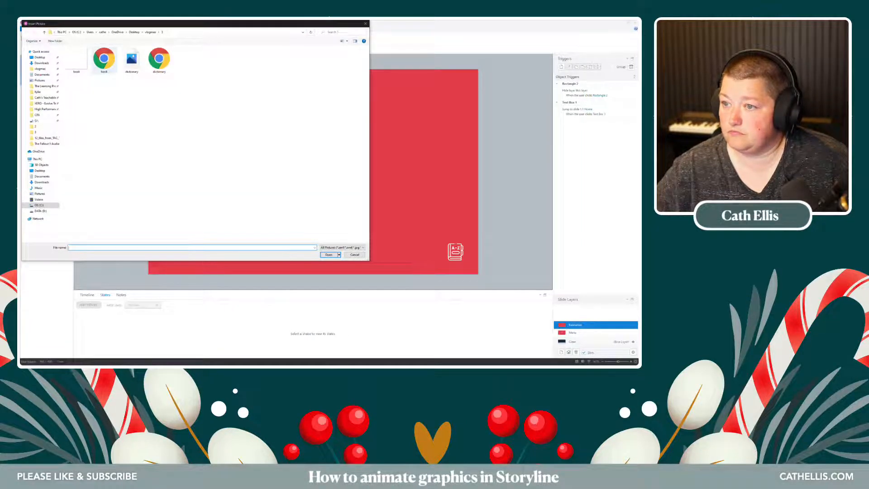
pyautogui.doubleClick(104, 58)
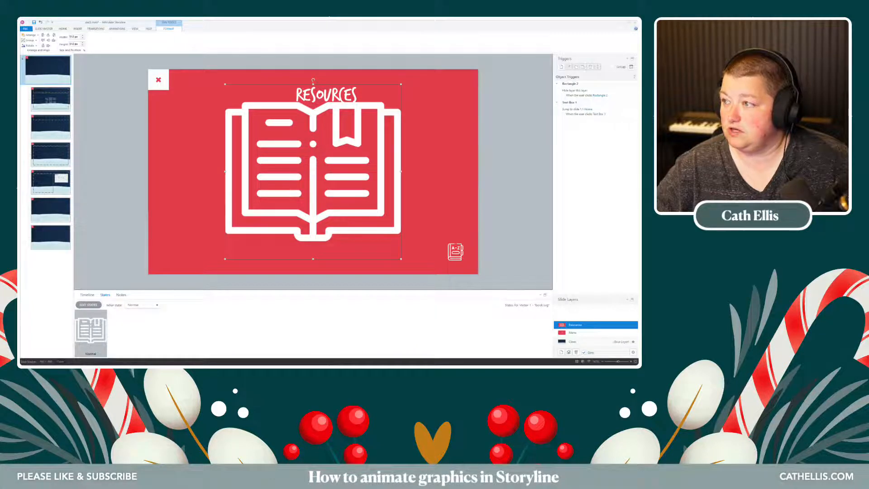
# - Resize the book icon on the Resources layer to 50 px wide and 50 px high
pyautogui.write('50')
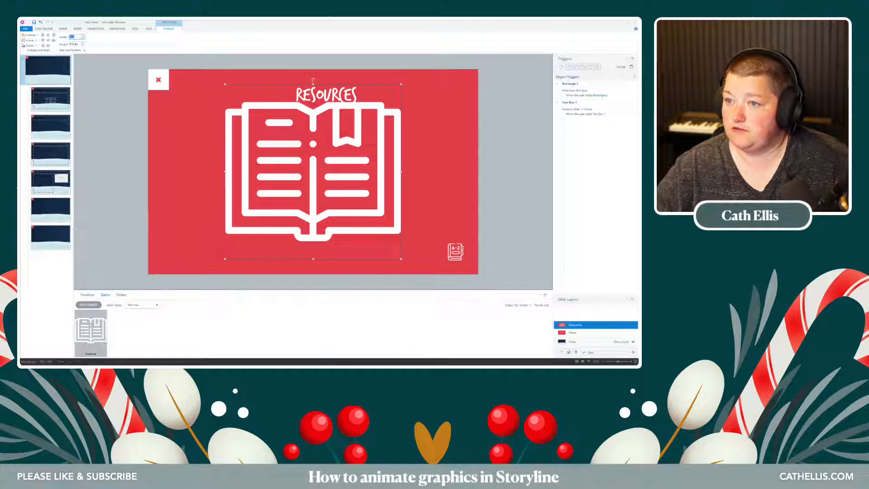
pyautogui.press('Tab')
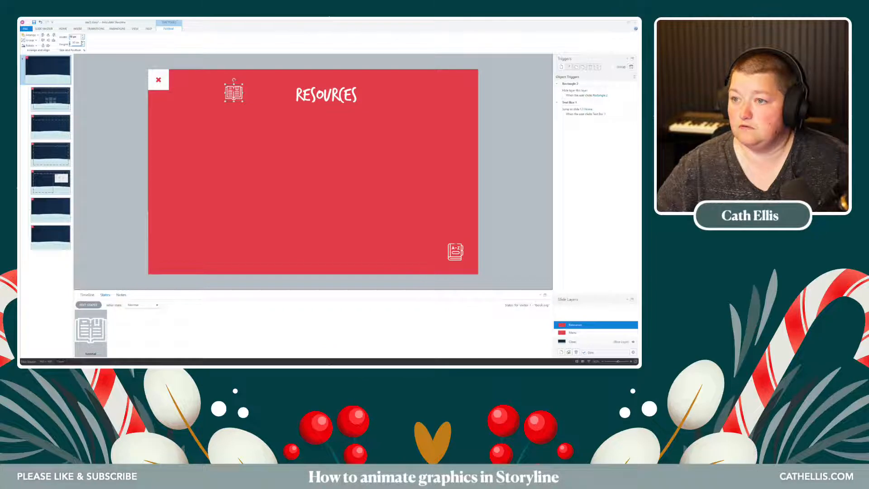
pyautogui.write('50')
pyautogui.press('Return')
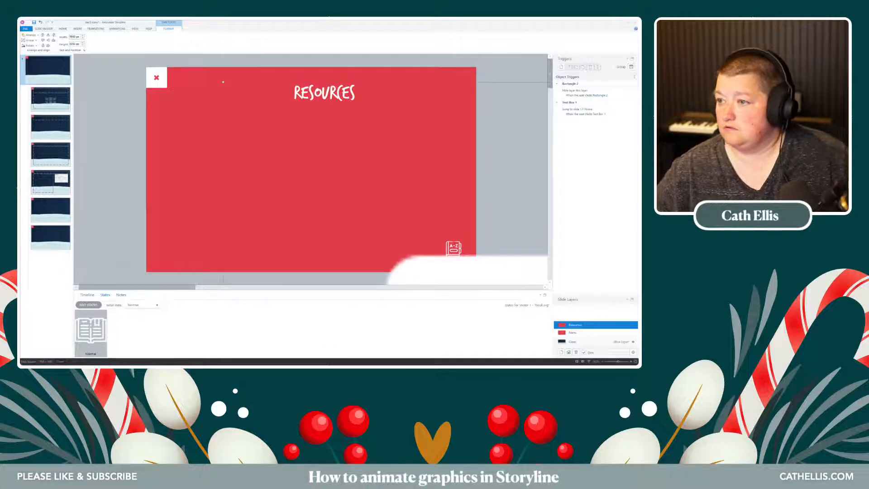
pyautogui.press('BackSpace')
pyautogui.press('BackSpace')
pyautogui.press('BackSpace')
pyautogui.press('BackSpace')
pyautogui.press('BackSpace')
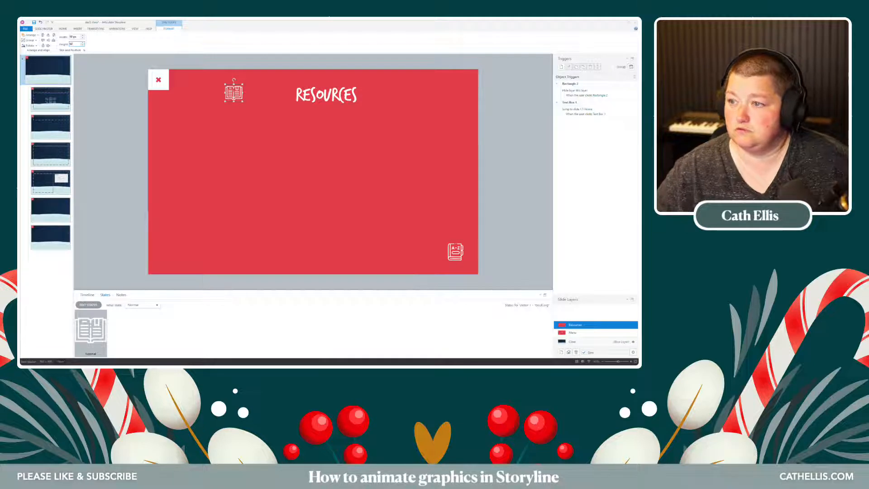
pyautogui.press('Escape')
# - Move the resized book icon to the lower-left corner of the Resources layer, inset from both slide edges and level with the dictionary icon
pyautogui.click(156, 264)
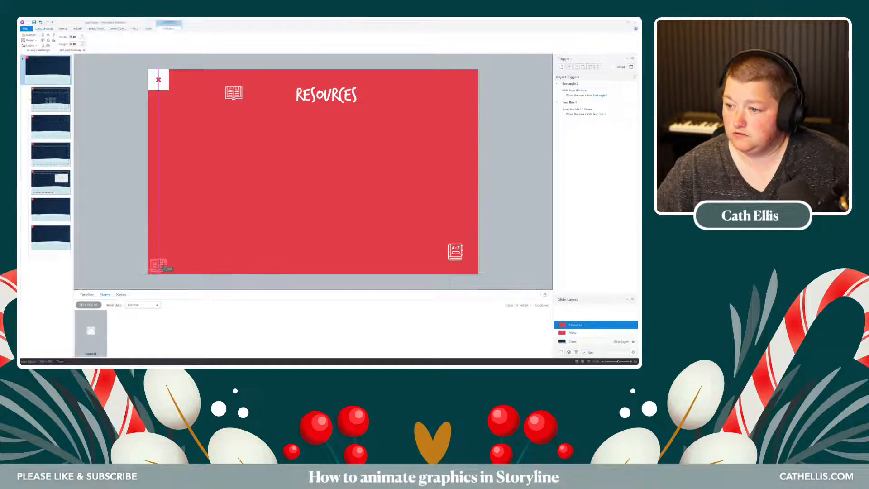
pyautogui.moveTo(156, 264); pyautogui.dragTo(170, 250)
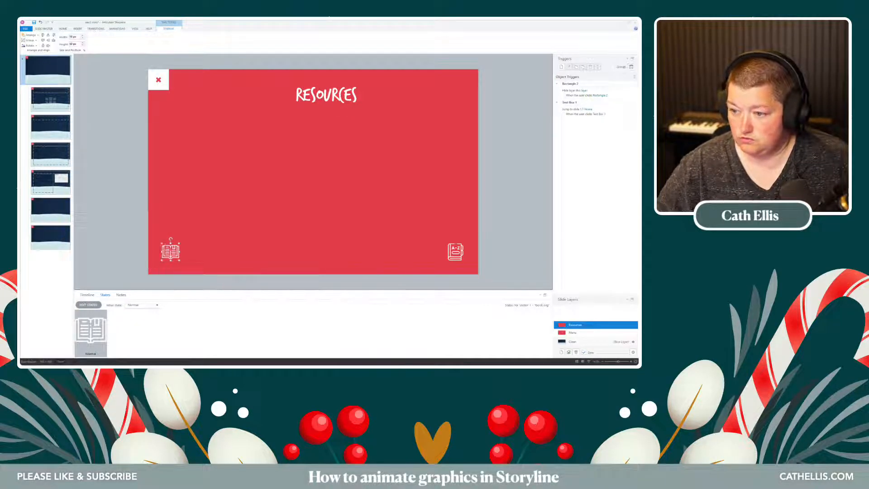
pyautogui.press('Escape')
# - Add a Hover state to the book icon on the Resources layer, keeping Normal as its initial state
pyautogui.click(170, 251)
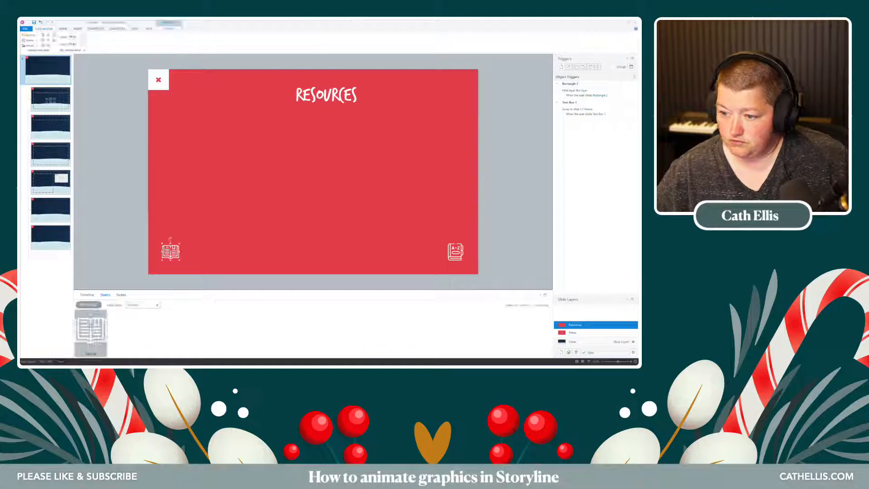
pyautogui.click(157, 305)
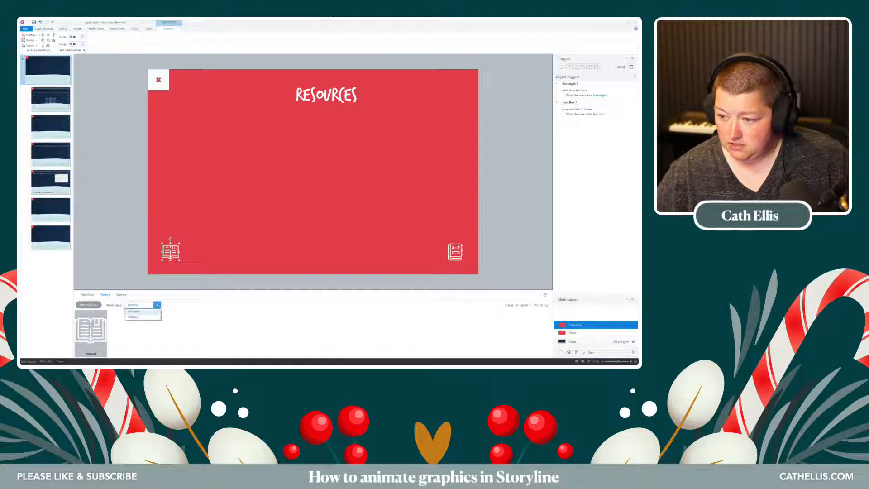
pyautogui.click(134, 311)
pyautogui.click(89, 304)
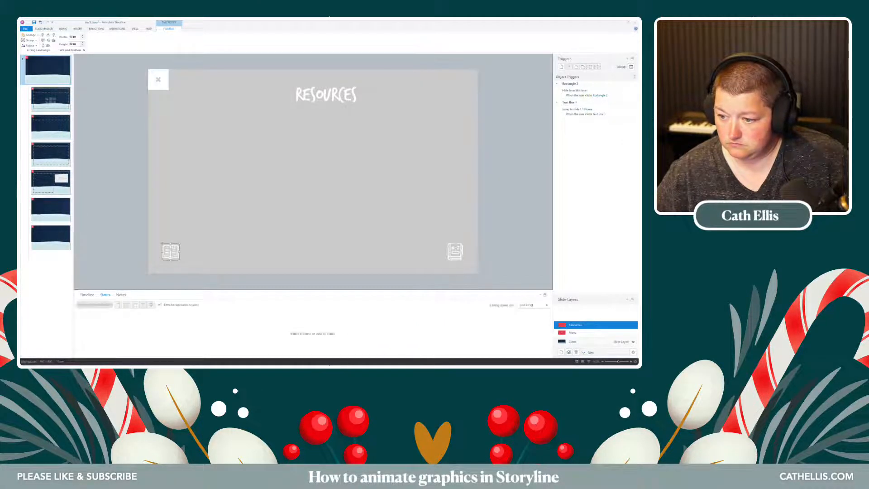
pyautogui.click(118, 305)
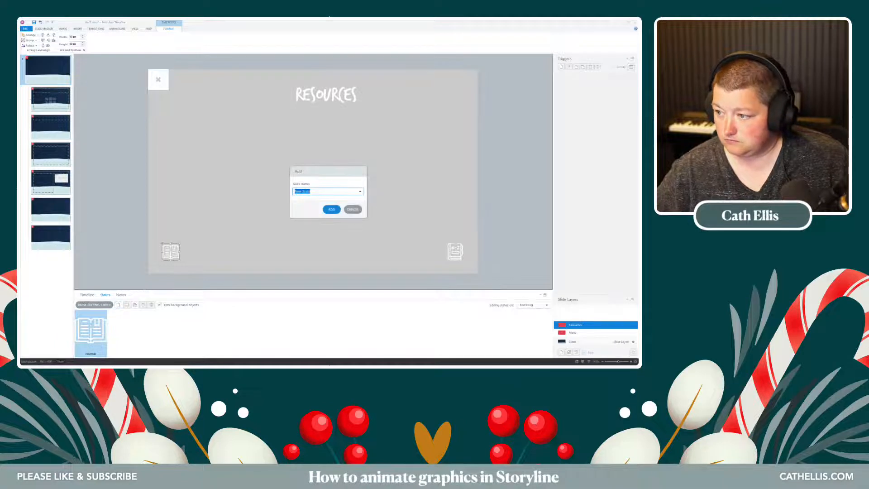
pyautogui.click(360, 191)
pyautogui.click(301, 199)
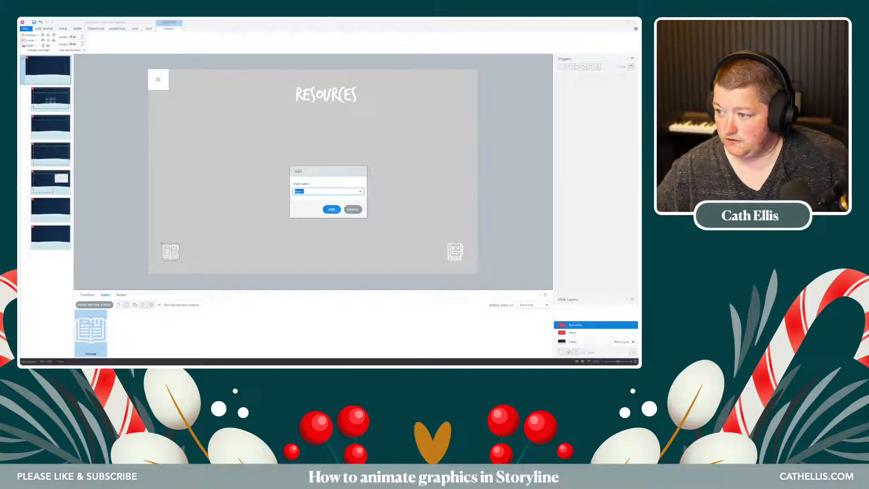
pyautogui.click(331, 209)
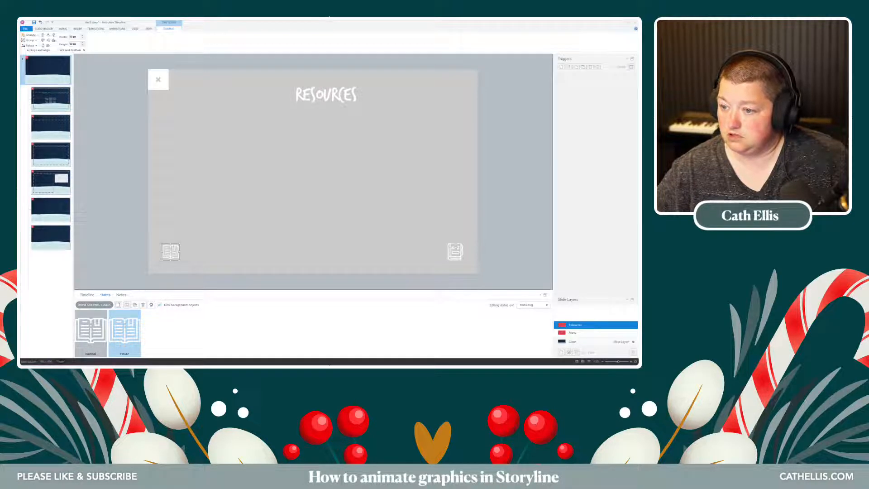
# - Examine the options available for the book icon in its Hover and Normal states, leaving state editing without changes
pyautogui.rightClick(169, 254)
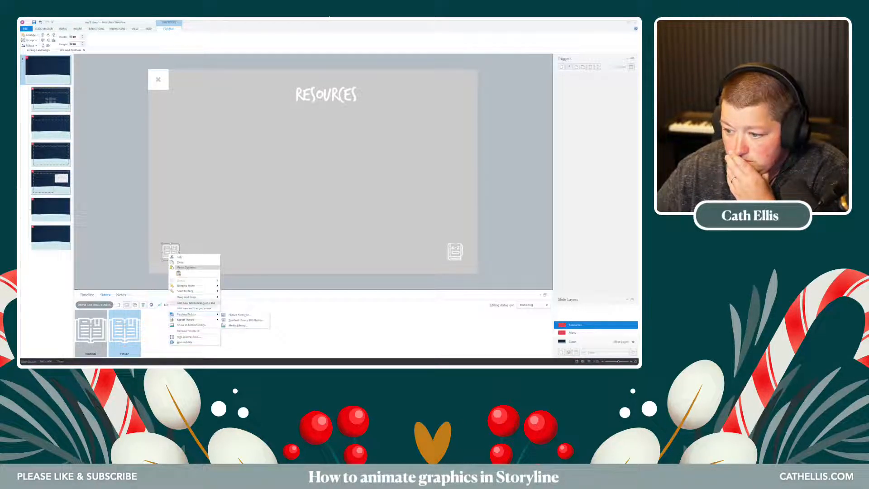
pyautogui.click(155, 332)
pyautogui.click(95, 305)
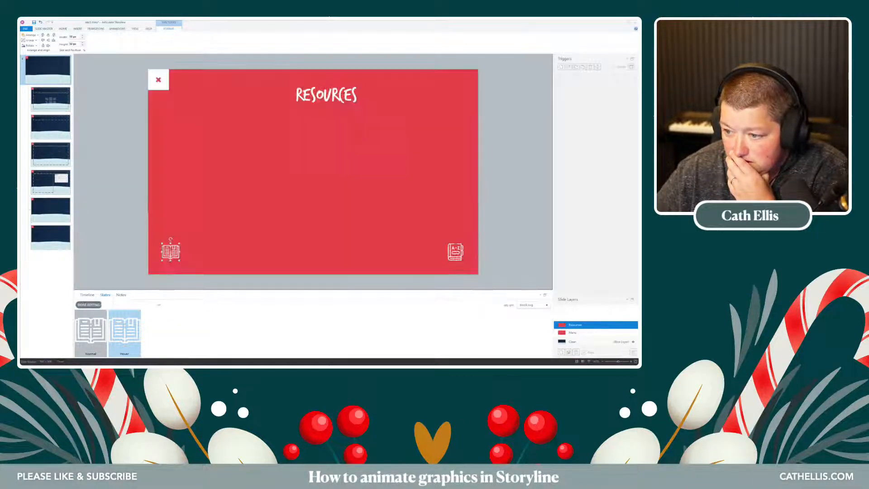
pyautogui.click(171, 251)
pyautogui.doubleClick(125, 333)
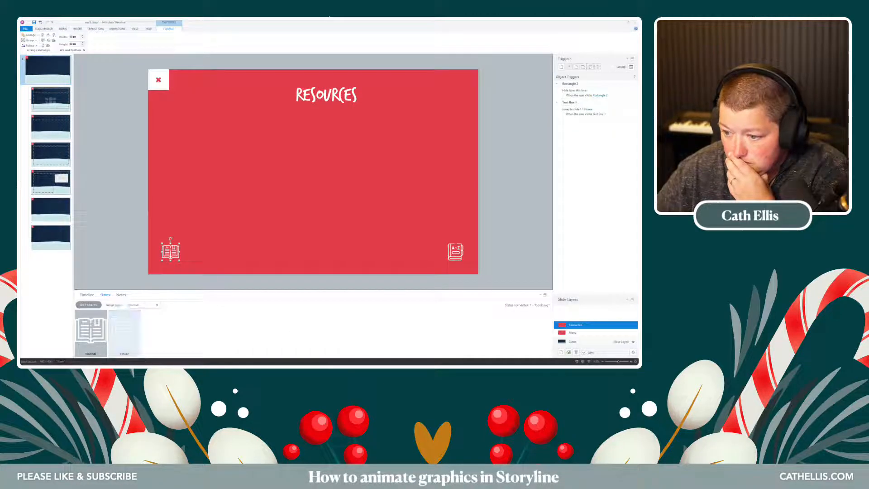
pyautogui.rightClick(171, 251)
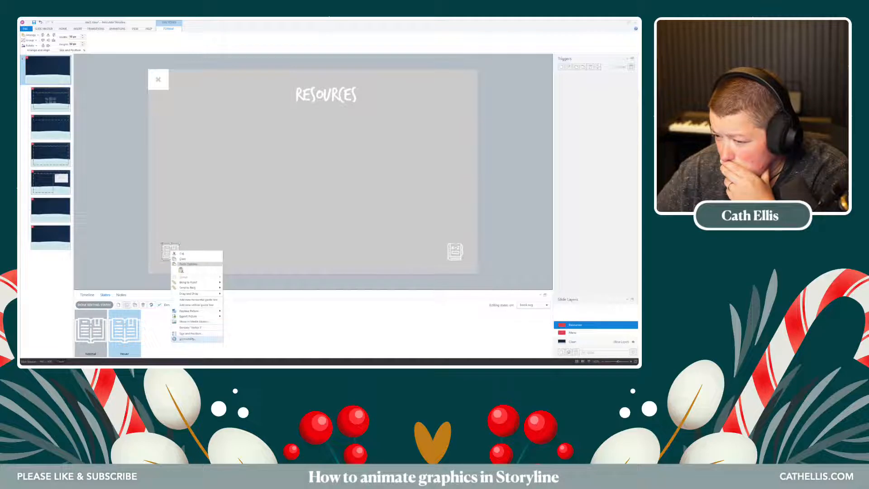
pyautogui.click(187, 338)
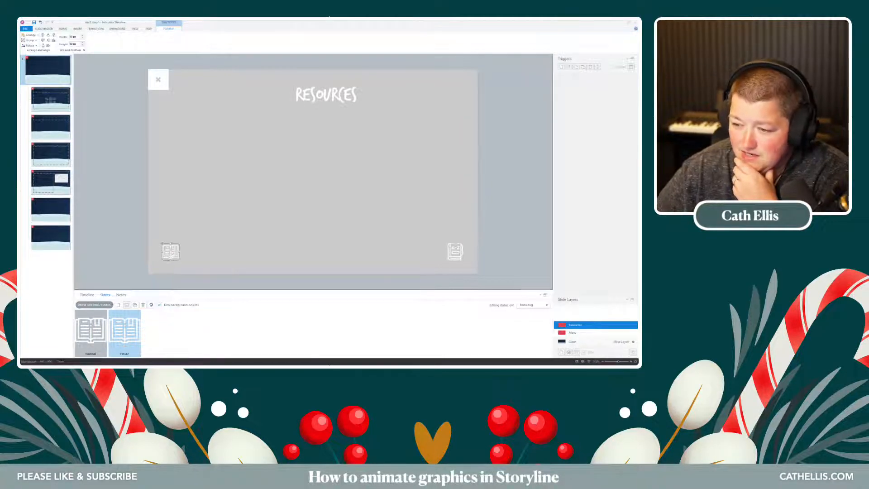
pyautogui.click(95, 305)
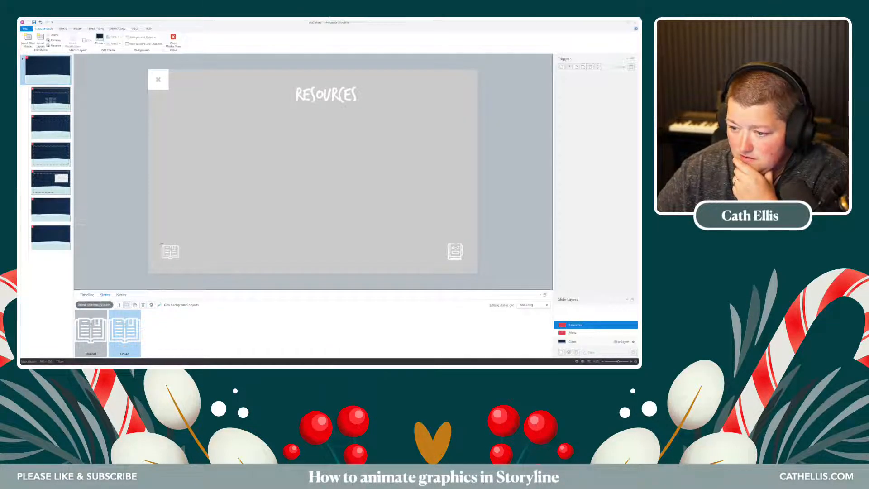
pyautogui.rightClick(175, 249)
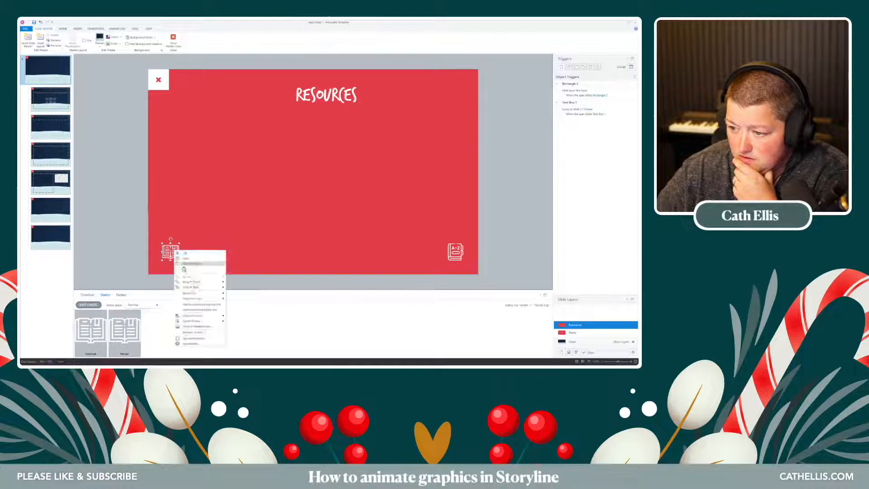
pyautogui.click(196, 326)
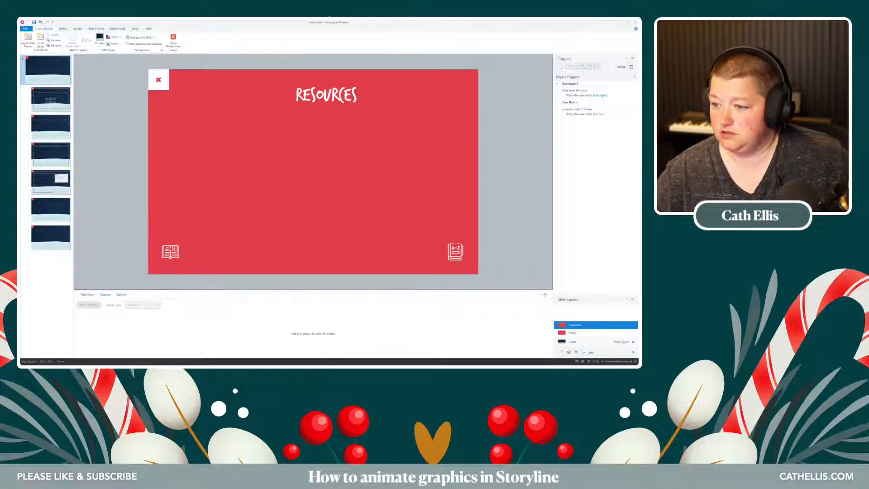
# - Replace the Menu layer's book and dictionary icons with copies of the two icons from the Resources layer
pyautogui.click(170, 251)
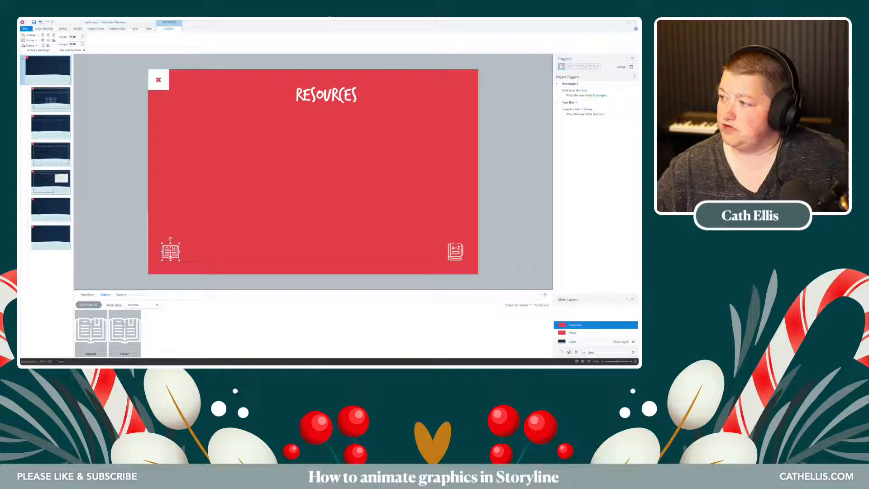
pyautogui.click(561, 67)
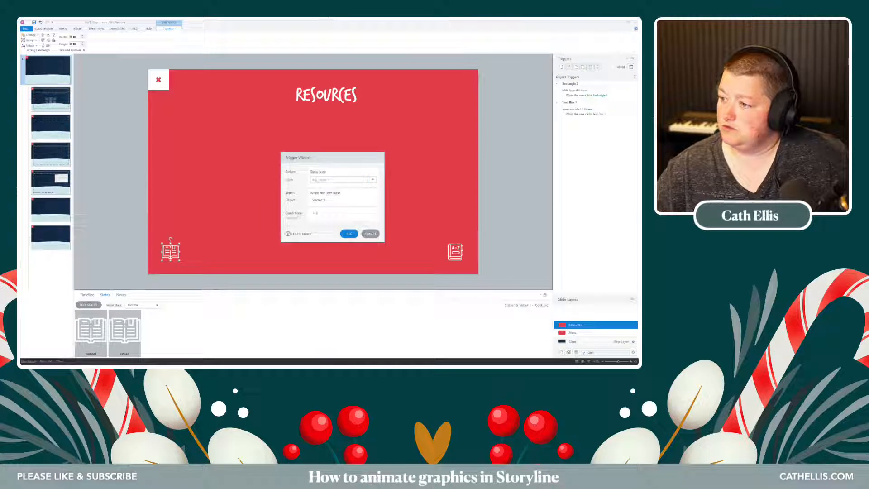
pyautogui.click(370, 233)
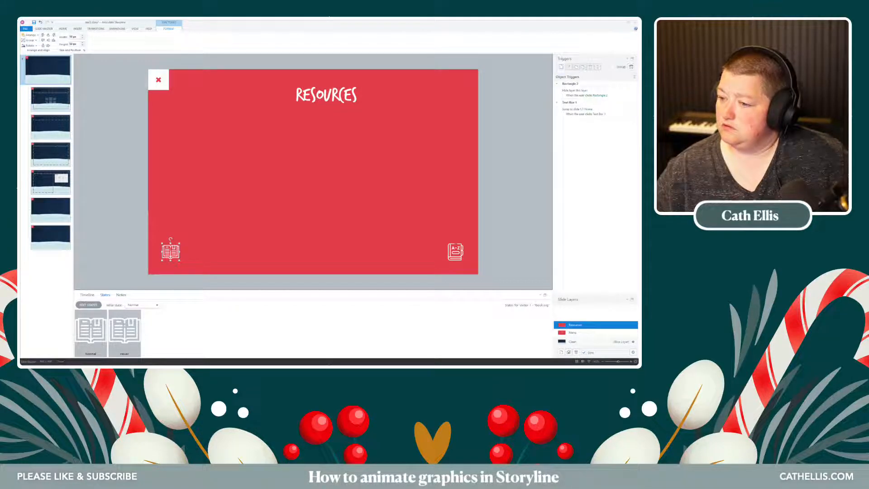
pyautogui.keyDown('shift'); pyautogui.click(455, 251); pyautogui.keyUp('shift')
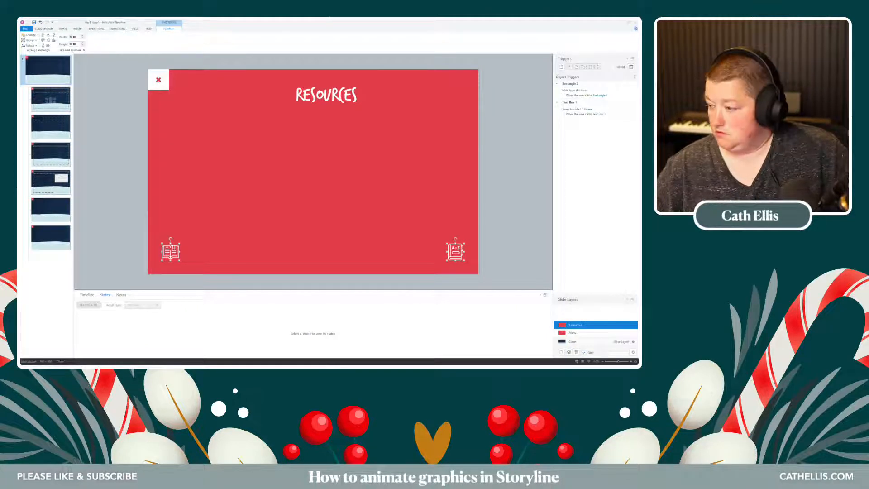
pyautogui.click(579, 332)
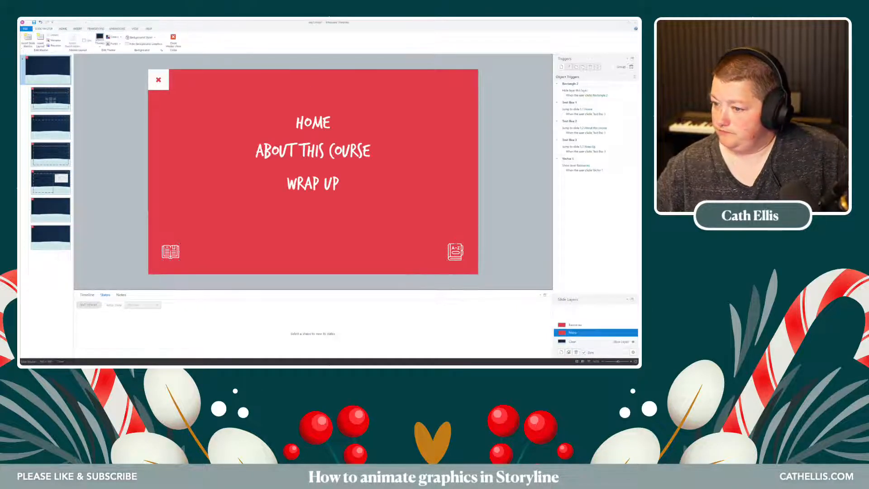
pyautogui.click(171, 252)
pyautogui.press('Delete')
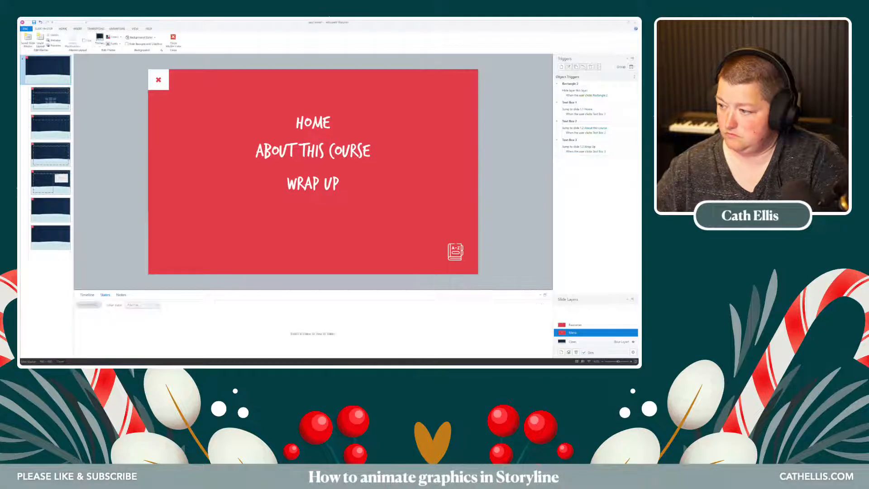
pyautogui.click(455, 252)
pyautogui.press('Delete')
pyautogui.hotkey('ctrl', 'v')
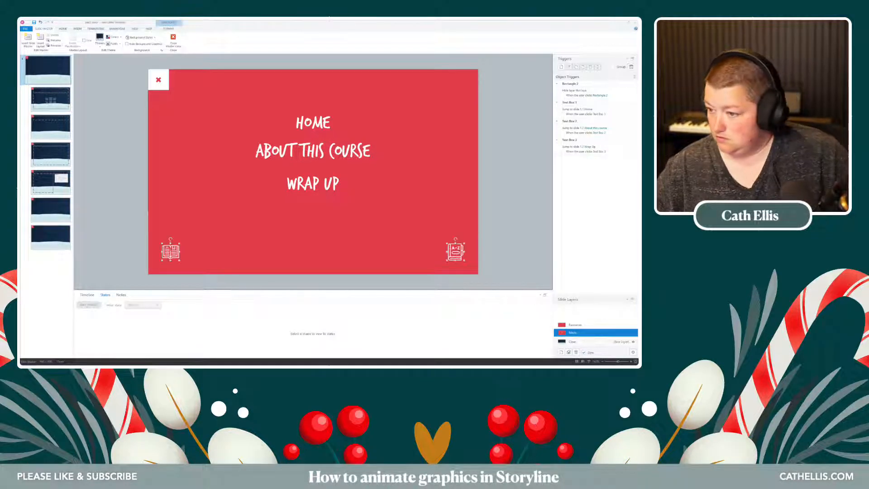
pyautogui.press('Escape')
# - Add a trigger to the Menu layer's book icon that shows the Resources layer when the user clicks it
pyautogui.click(171, 252)
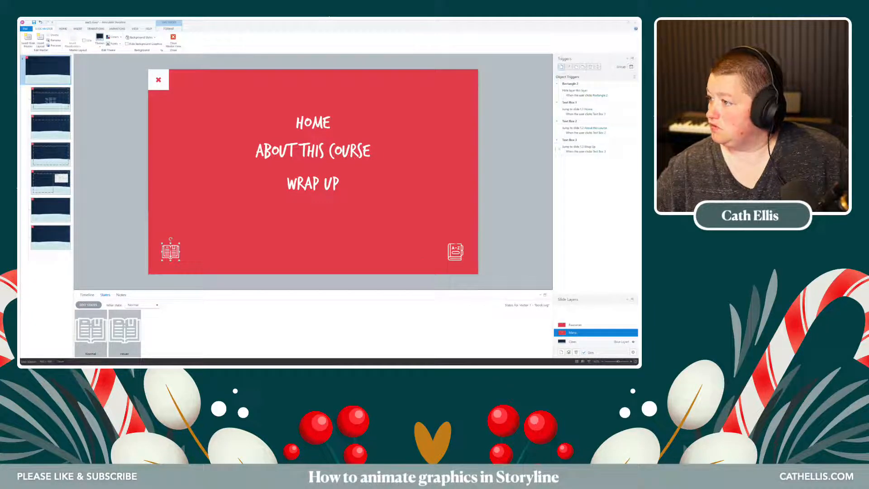
pyautogui.click(561, 67)
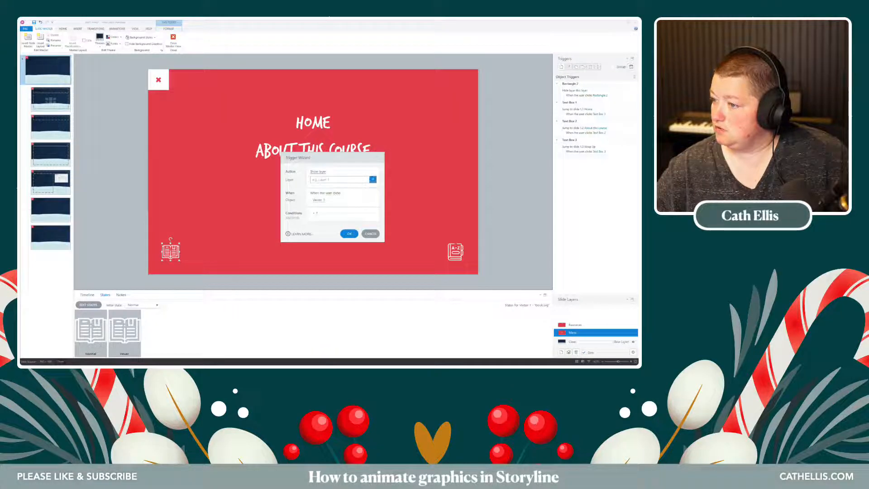
pyautogui.click(372, 180)
pyautogui.click(323, 208)
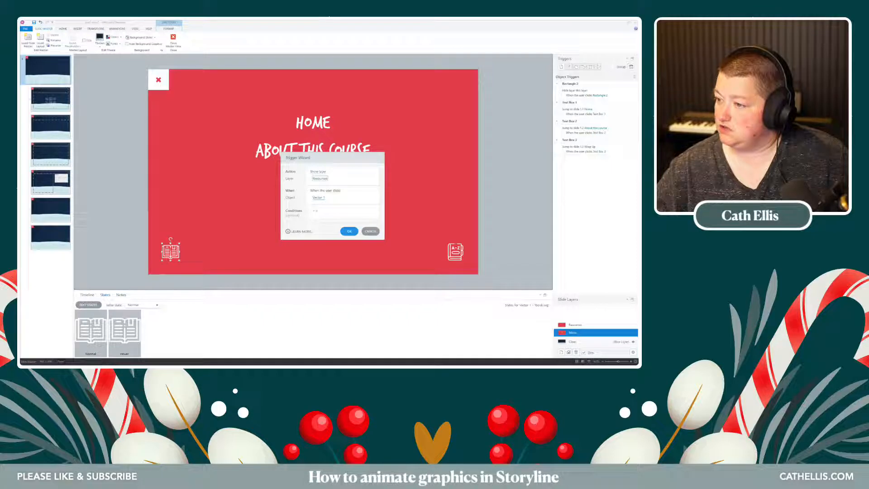
pyautogui.click(349, 231)
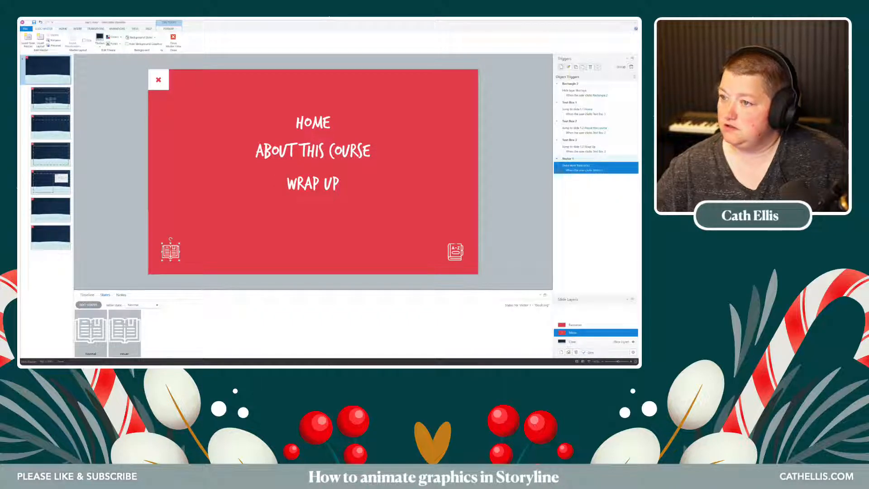
# - Leave the slide master and preview the current scene to test opening the menu and its Resources layer from the book icon
pyautogui.click(173, 40)
pyautogui.click(311, 44)
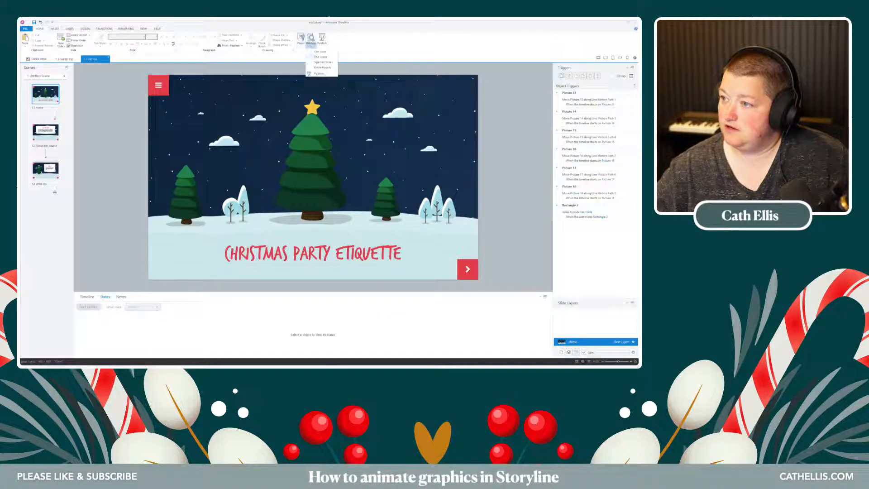
pyautogui.click(320, 57)
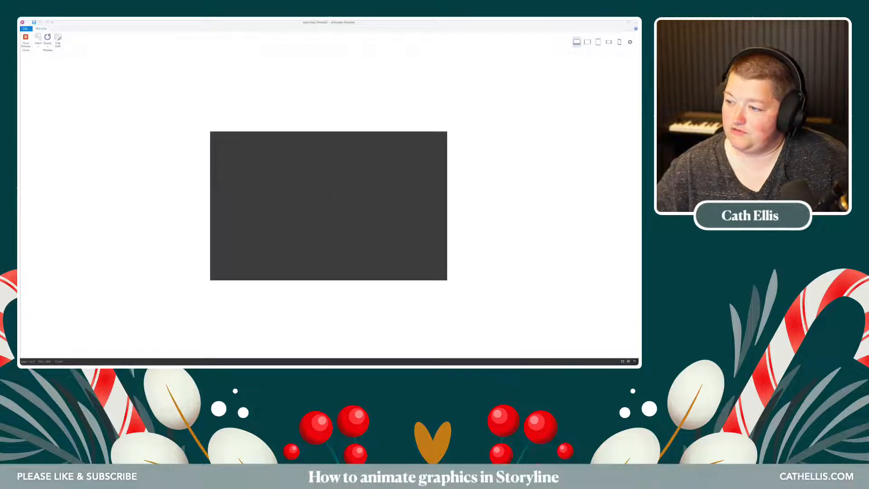
pyautogui.click(220, 142)
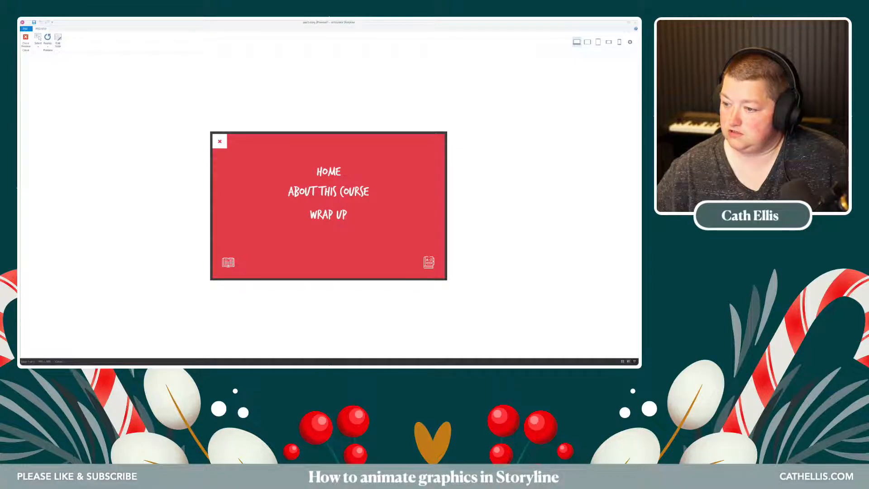
pyautogui.click(228, 262)
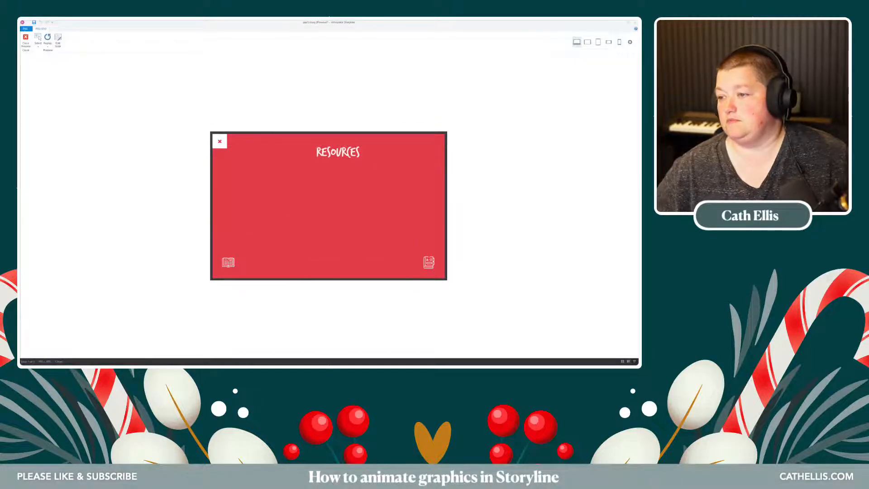
# - Close and reopen the menu in the preview, test opening its Resources layer from the book icon, and exit the preview
pyautogui.click(219, 140)
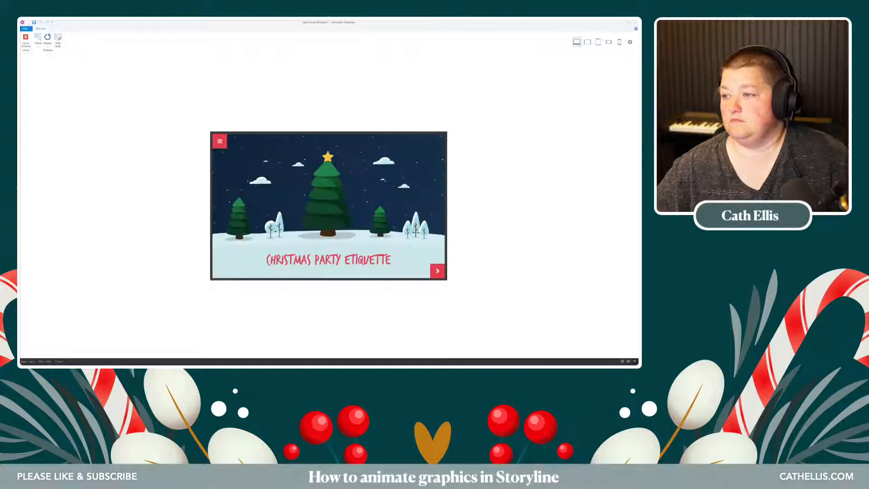
pyautogui.click(220, 141)
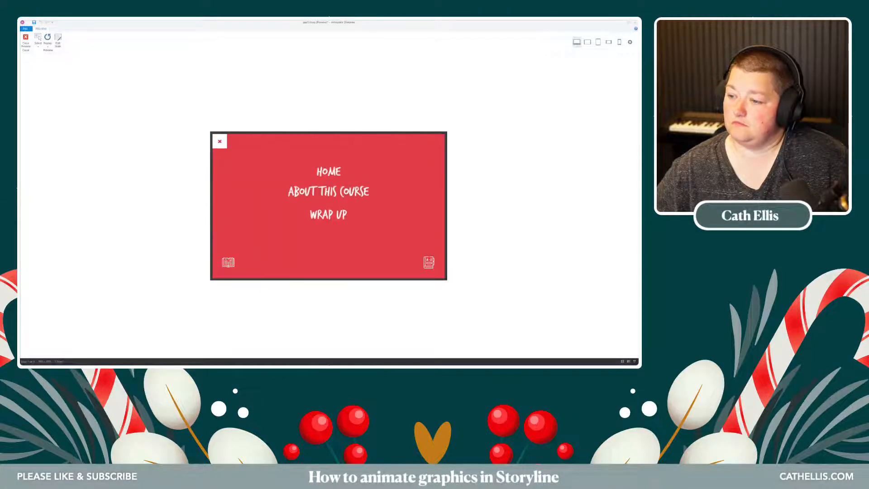
pyautogui.click(228, 263)
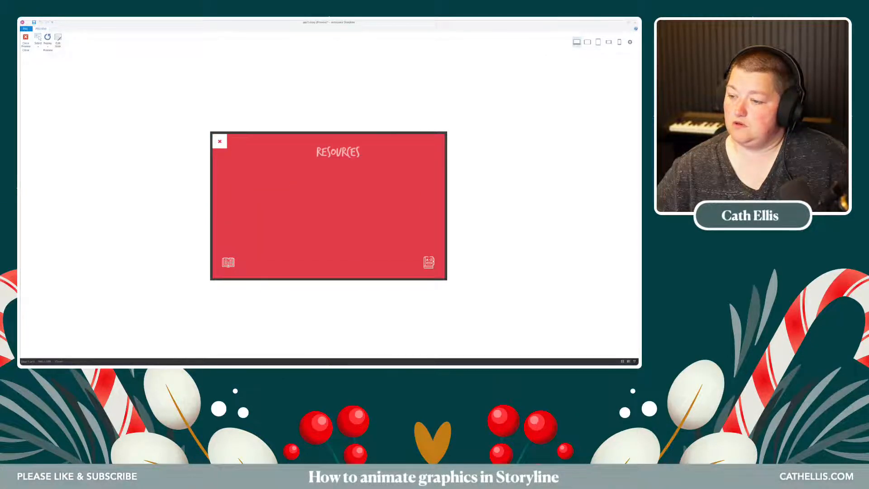
pyautogui.click(26, 40)
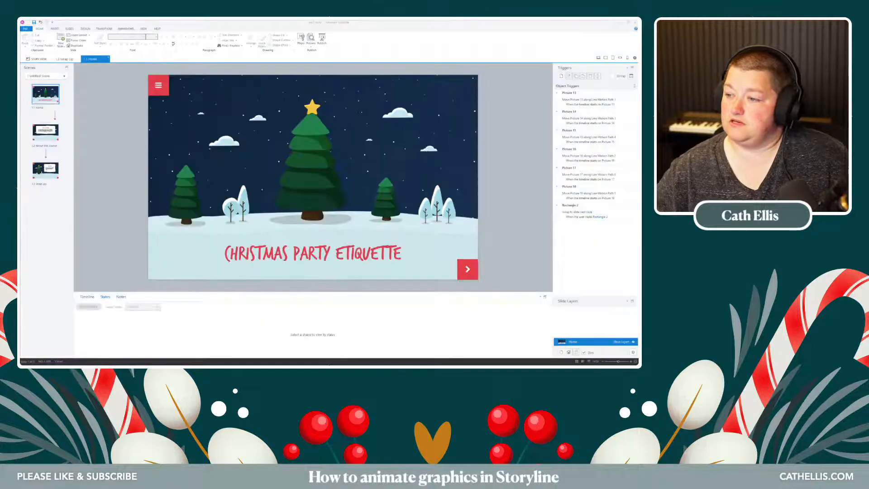
# - Open the slide master's Menu layer and shrink the red background rectangle to a small box around the book icon
pyautogui.click(143, 28)
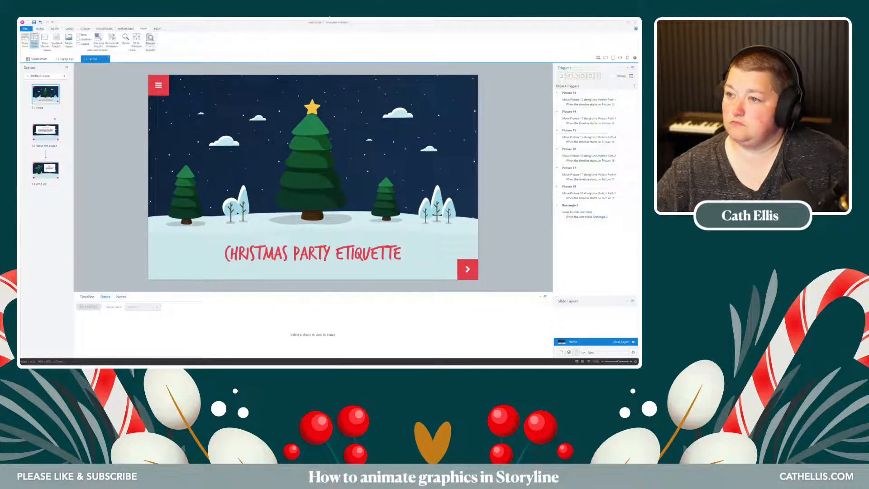
pyautogui.click(44, 40)
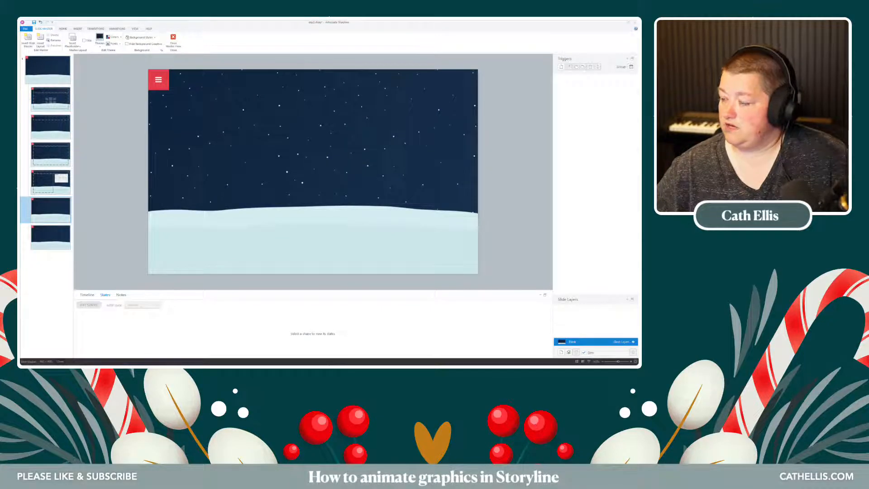
pyautogui.click(48, 71)
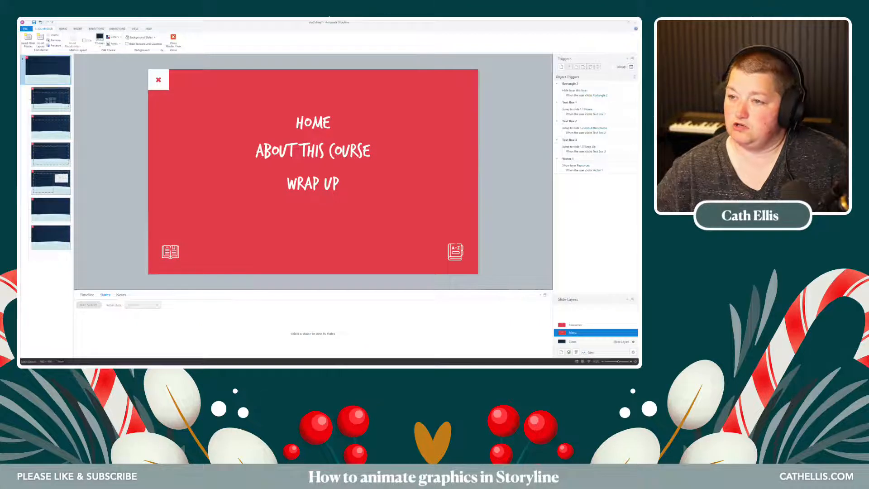
pyautogui.click(312, 226)
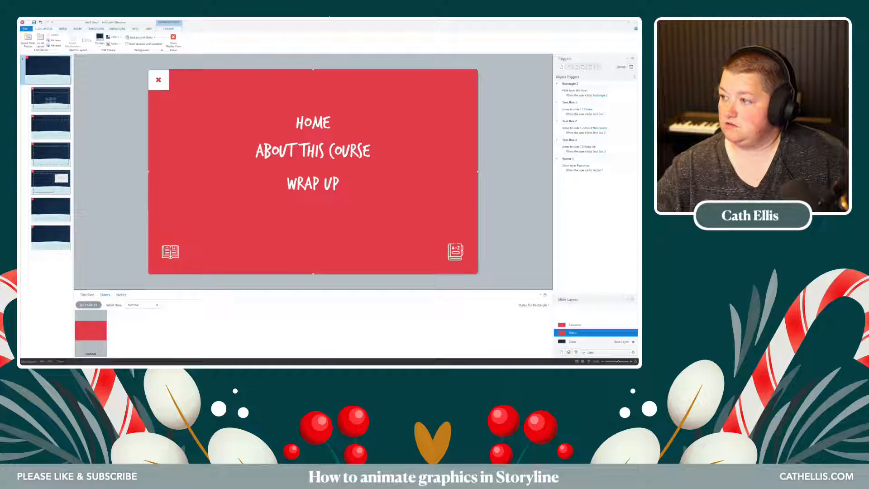
pyautogui.moveTo(477, 70); pyautogui.dragTo(193, 236)
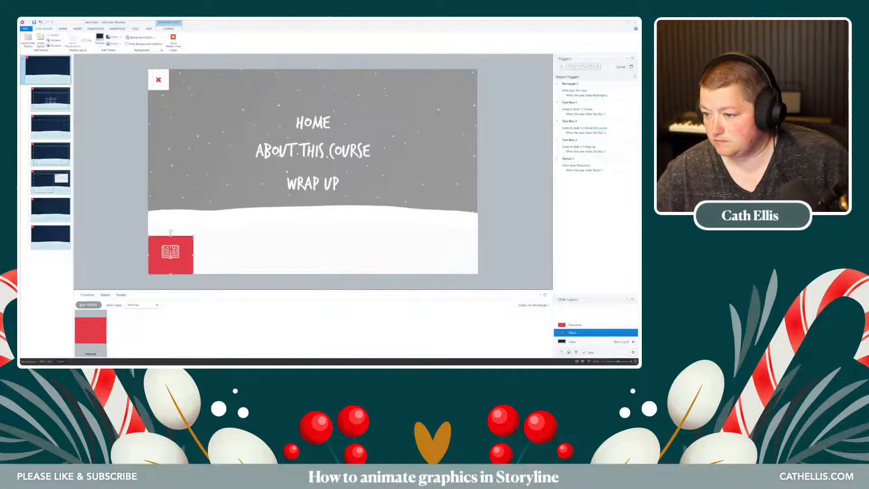
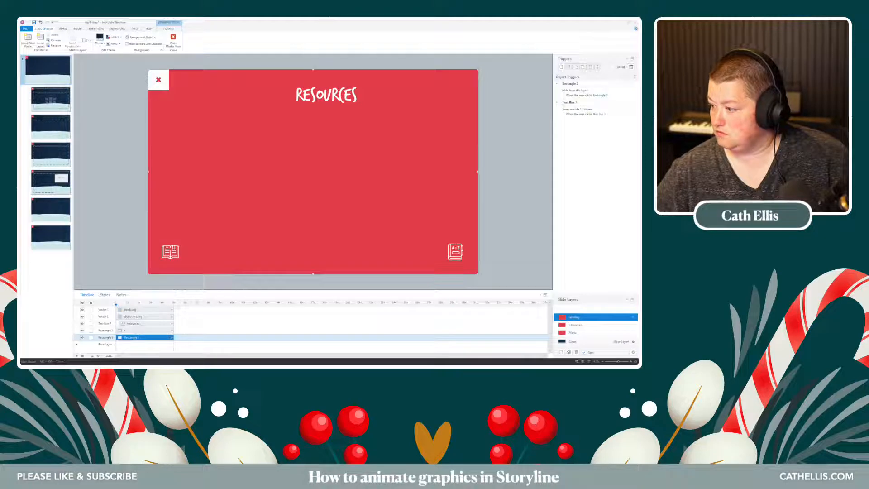
# - Add a trigger to the Menu layer's dictionary icon group that shows the Glossary layer when the user clicks it
pyautogui.click(573, 333)
pyautogui.click(455, 251)
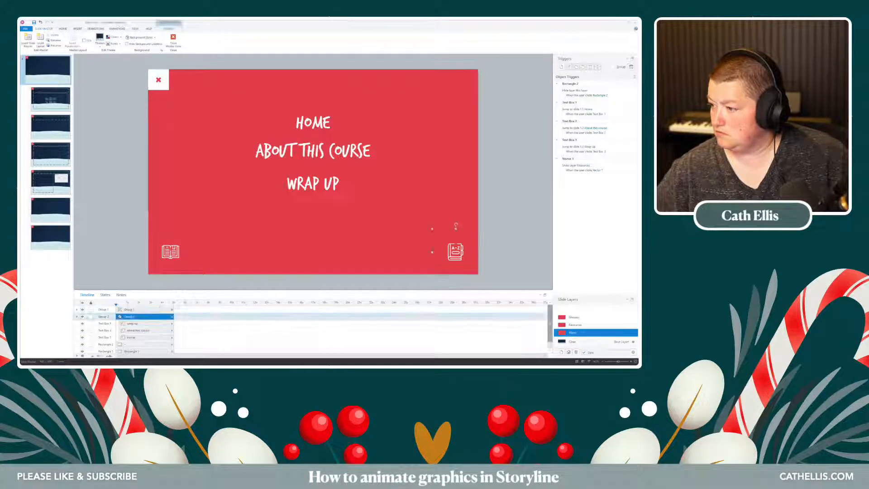
pyautogui.click(561, 66)
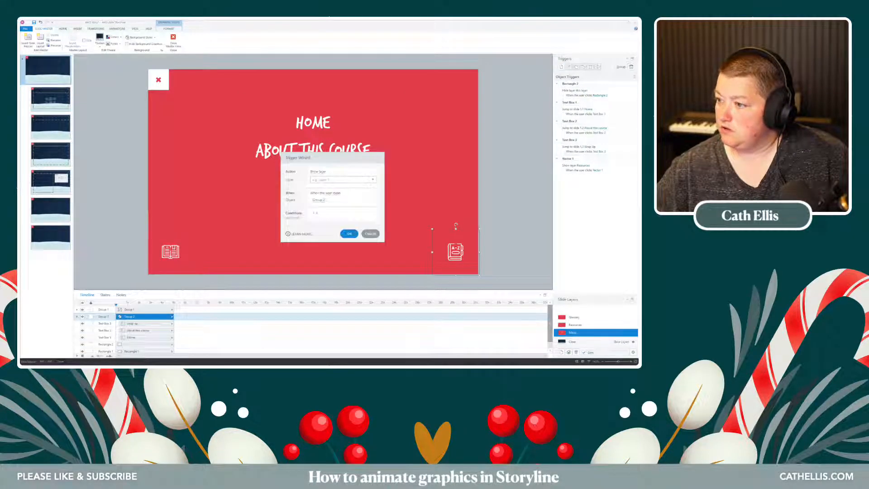
pyautogui.click(372, 179)
pyautogui.click(331, 209)
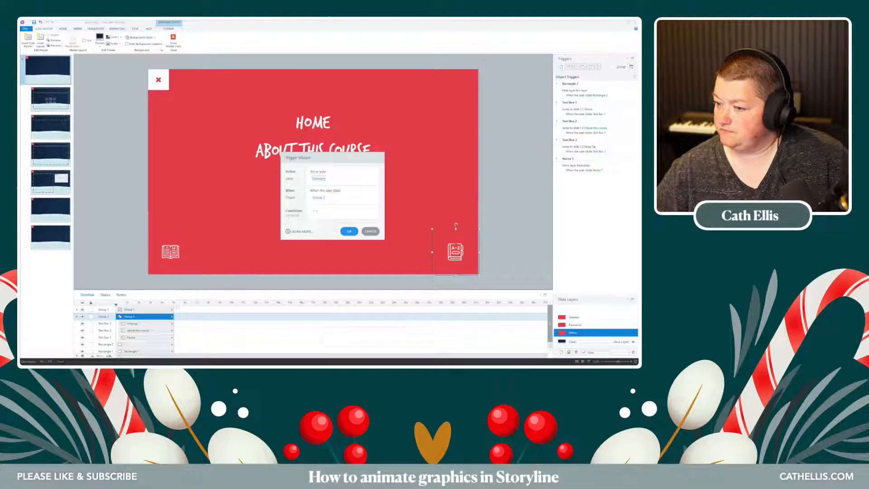
pyautogui.click(349, 231)
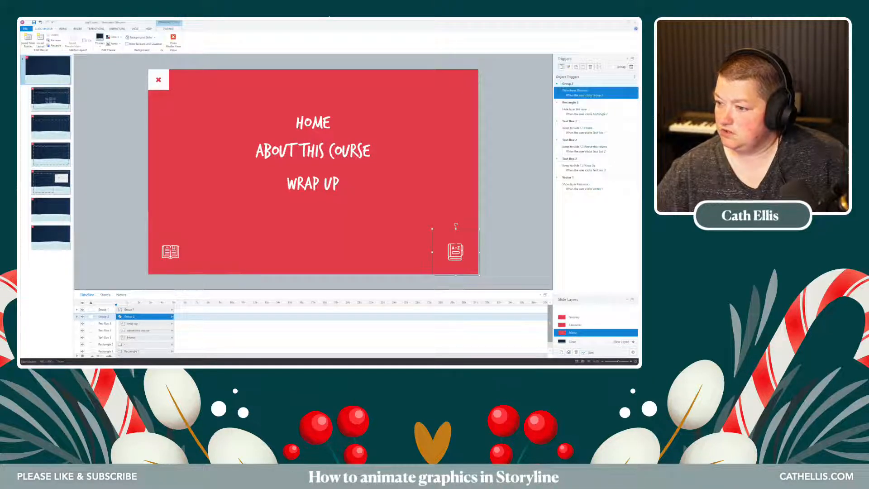
# - Add a trigger to the Menu layer's book icon group that shows the Resources layer when the user clicks it
pyautogui.click(170, 226)
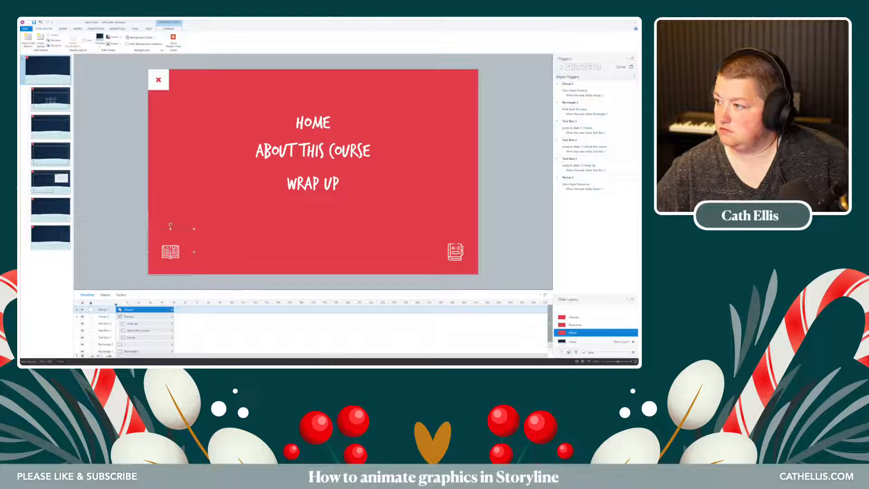
pyautogui.click(560, 66)
pyautogui.click(372, 179)
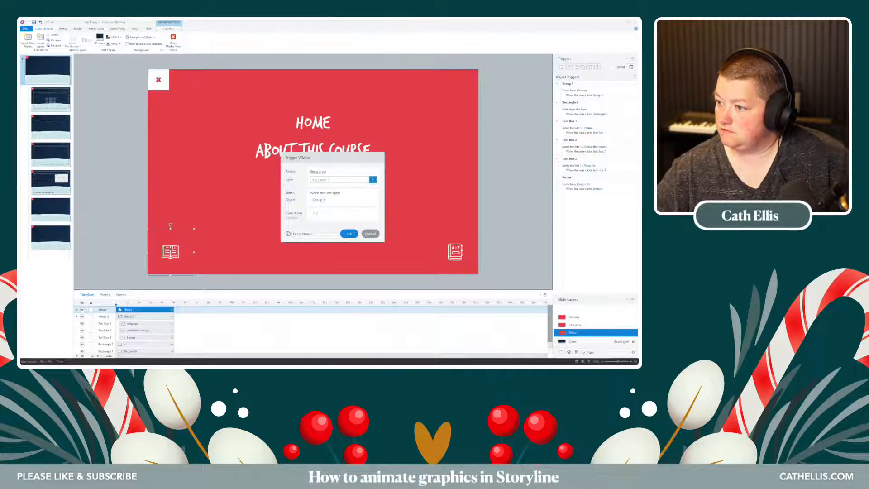
pyautogui.click(340, 216)
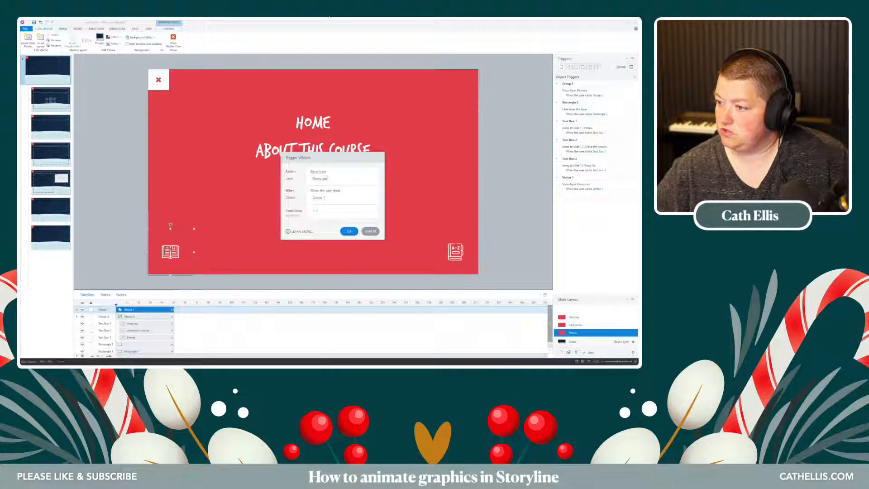
pyautogui.click(349, 232)
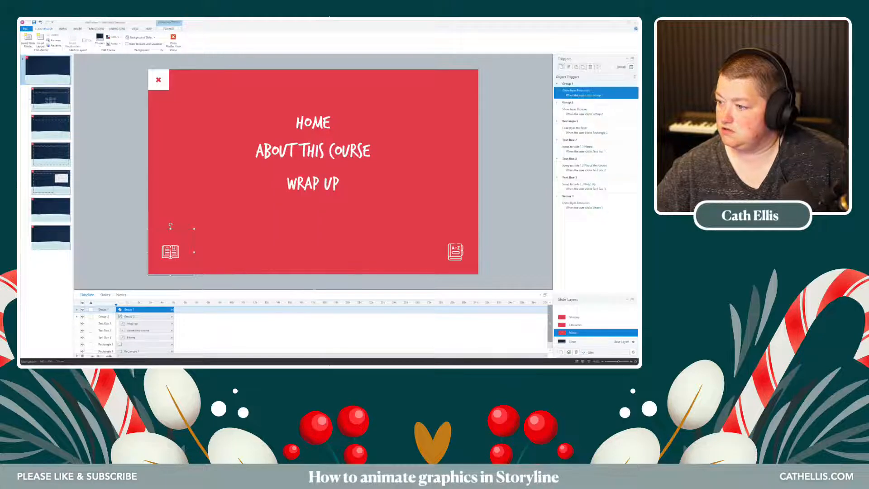
# - Delete the dictionary and book icons from the Resources layer and switch to the Glossary layer
pyautogui.click(575, 325)
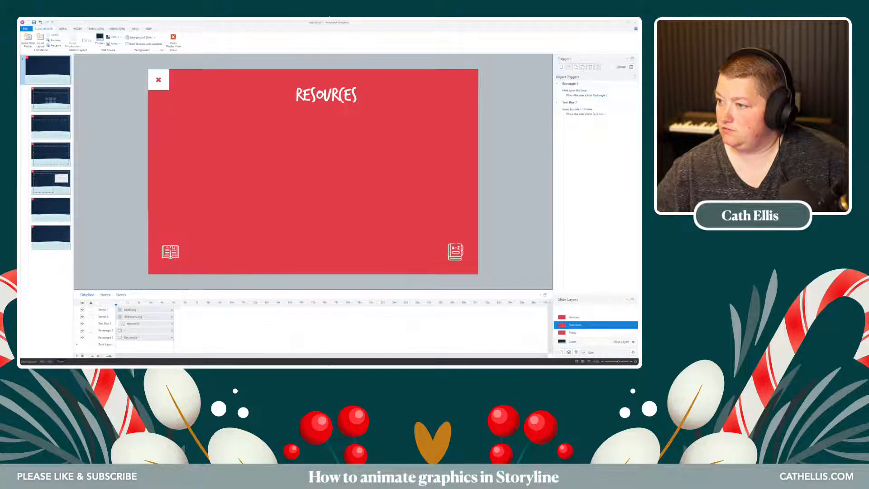
pyautogui.click(455, 252)
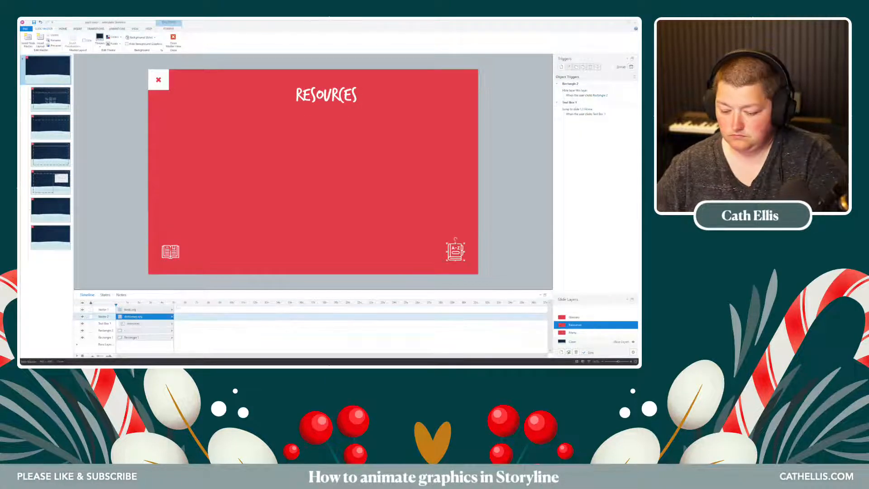
pyautogui.press('Delete')
pyautogui.click(170, 250)
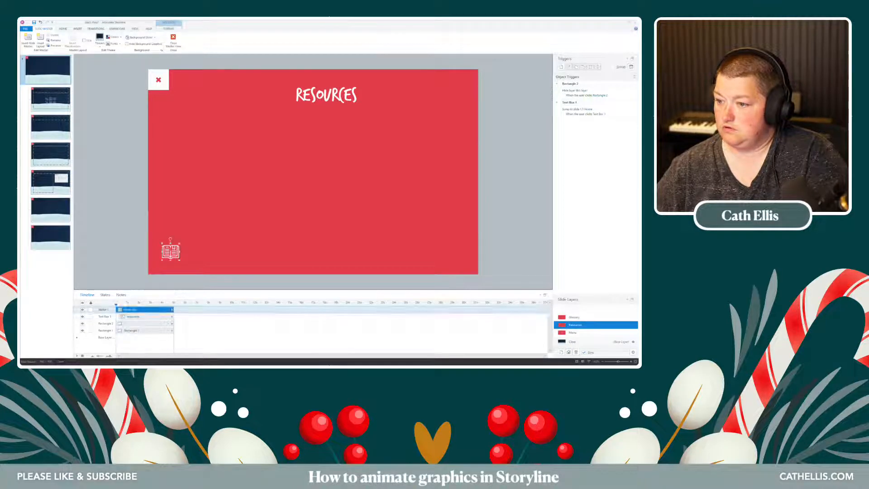
pyautogui.press('Delete')
pyautogui.hotkey('ctrl', 'z')
pyautogui.hotkey('ctrl', 'z')
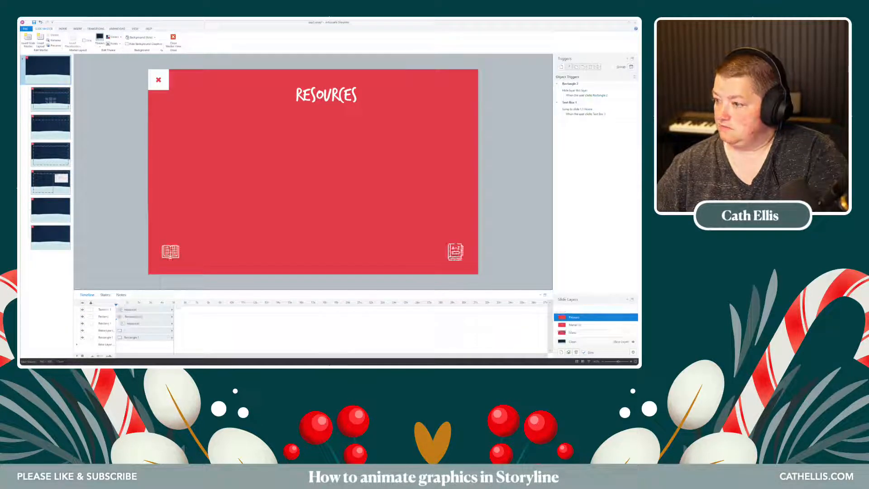
# - Delete the dictionary and book icons from the Glossary layer
pyautogui.click(455, 251)
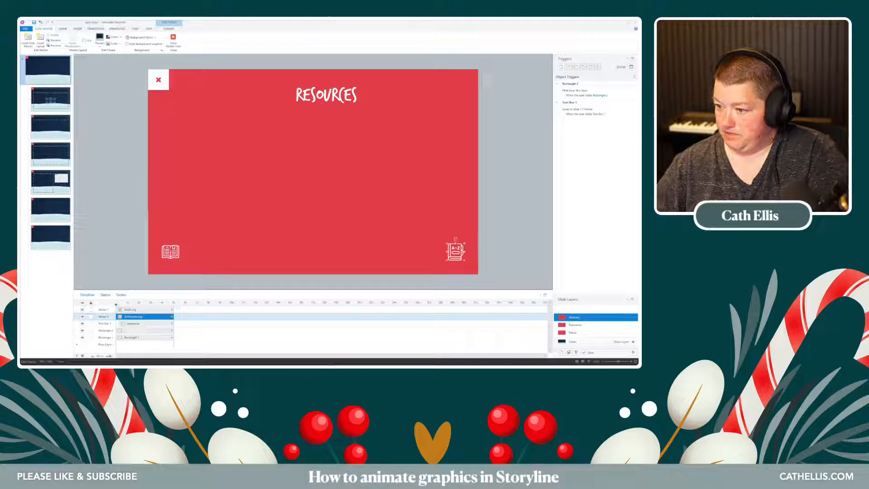
pyautogui.press('Delete')
pyautogui.click(170, 251)
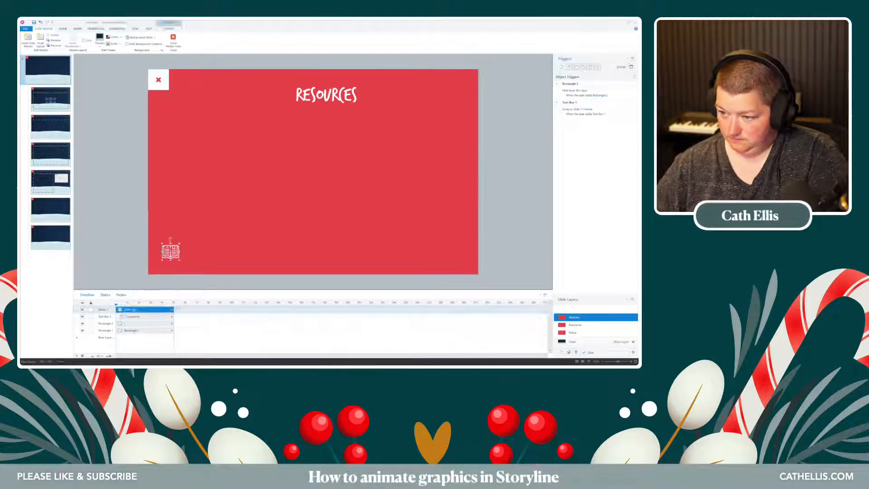
pyautogui.press('Delete')
# - Change the Glossary layer's heading text to GLOSSARY
pyautogui.click(326, 95)
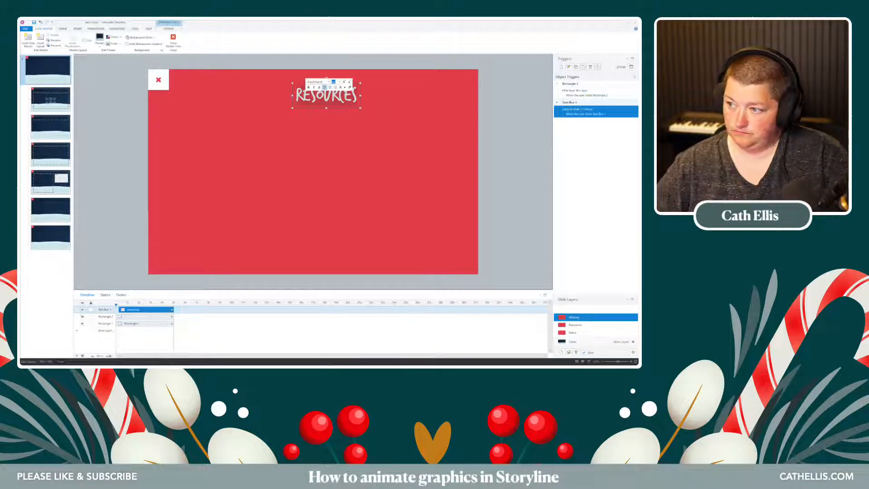
pyautogui.write('GLOSS')
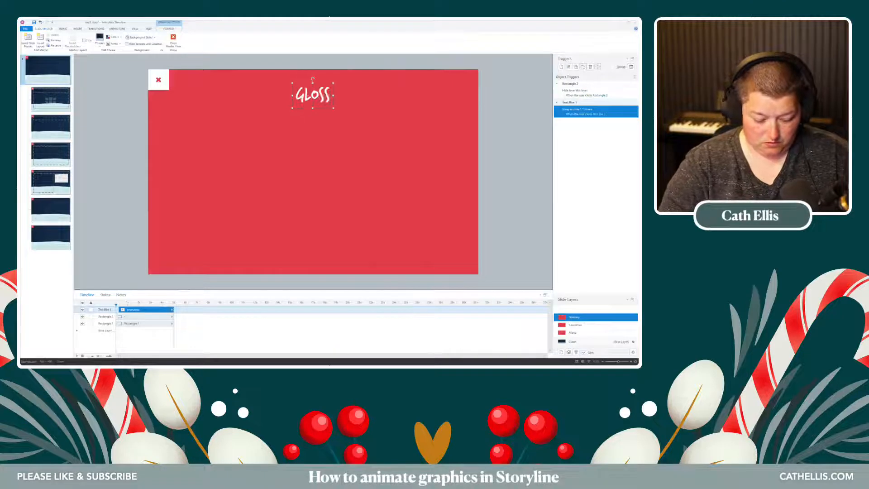
pyautogui.write('ARY')
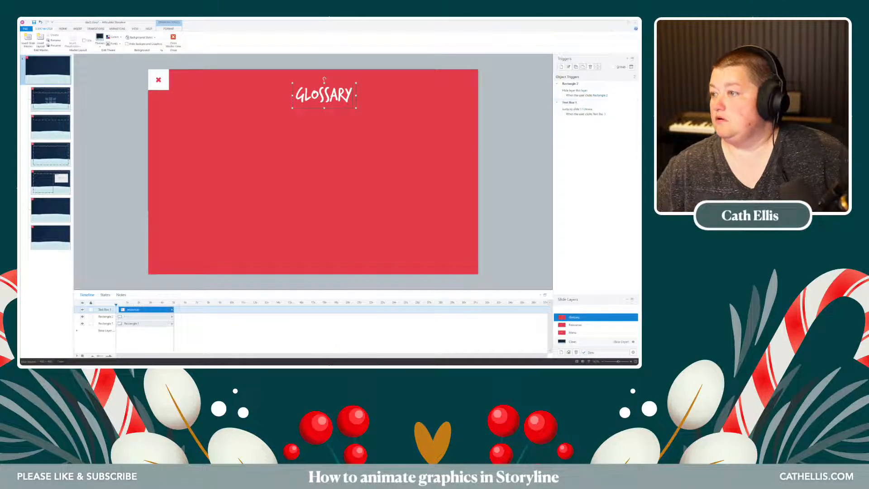
pyautogui.click(313, 171)
pyautogui.click(324, 86)
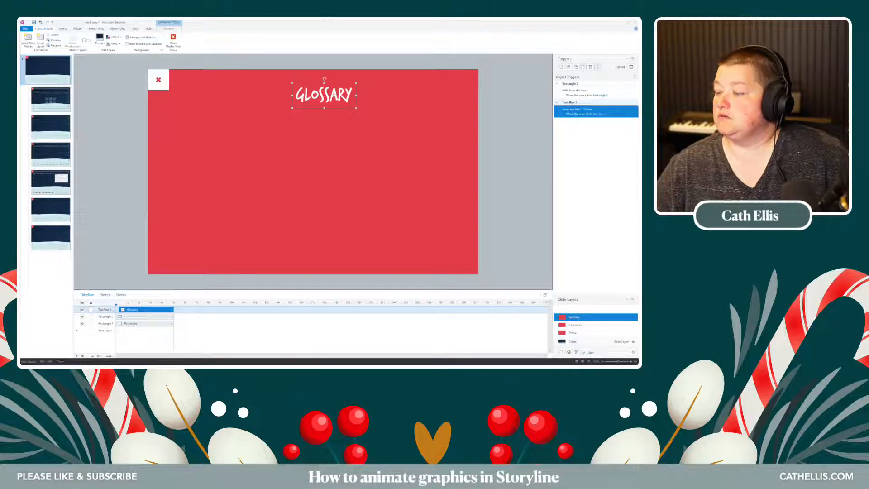
pyautogui.click(253, 62)
# - Leave the slide master and preview the current scene to test opening and closing the Glossary and Resources layers from the menu
pyautogui.click(174, 39)
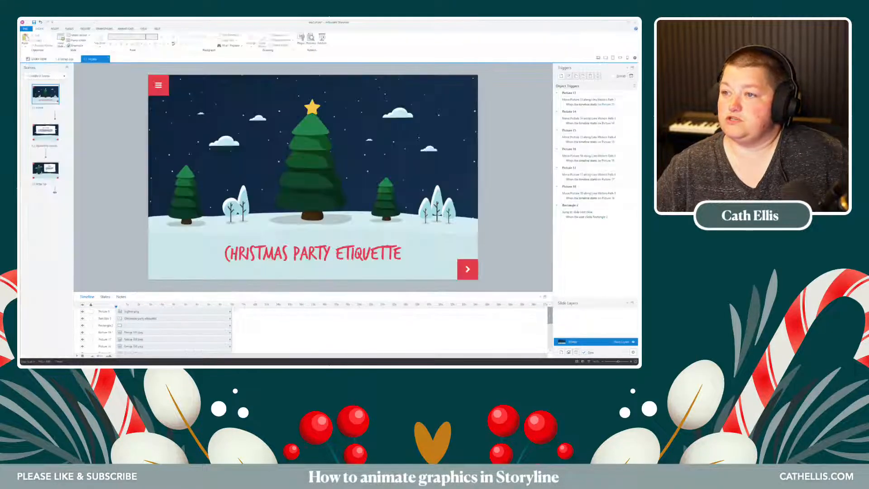
pyautogui.click(311, 45)
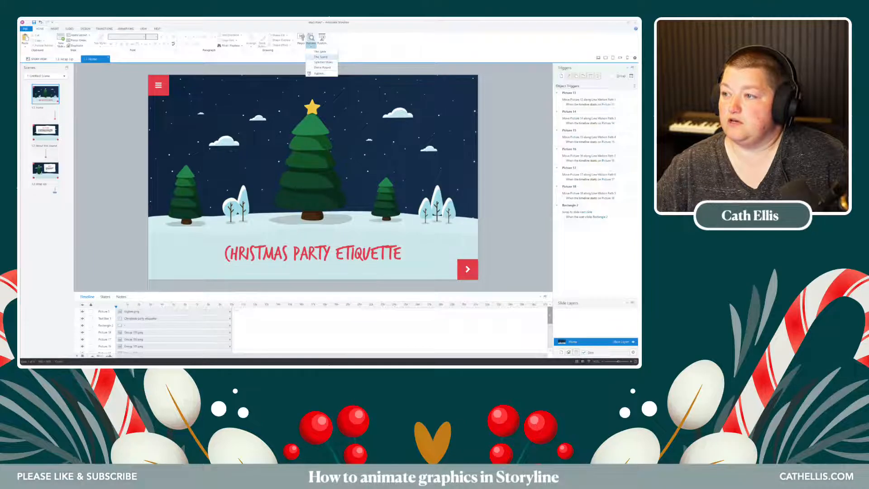
pyautogui.click(322, 58)
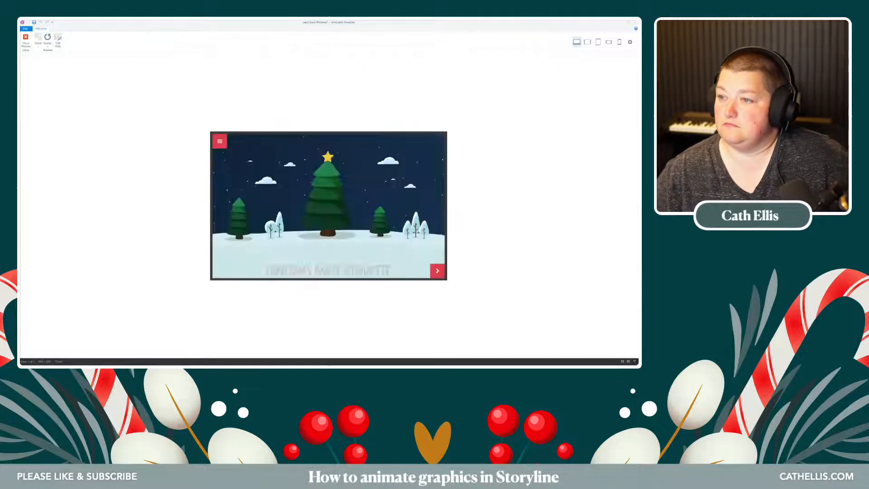
pyautogui.click(219, 141)
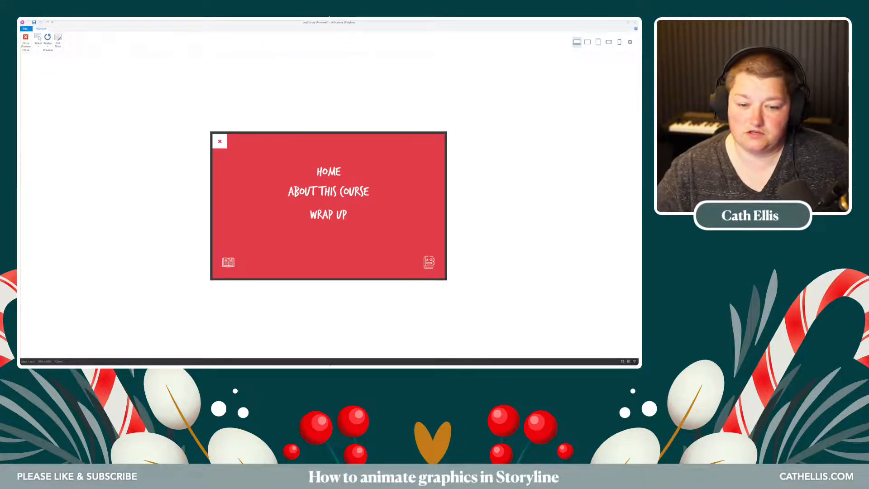
pyautogui.click(428, 262)
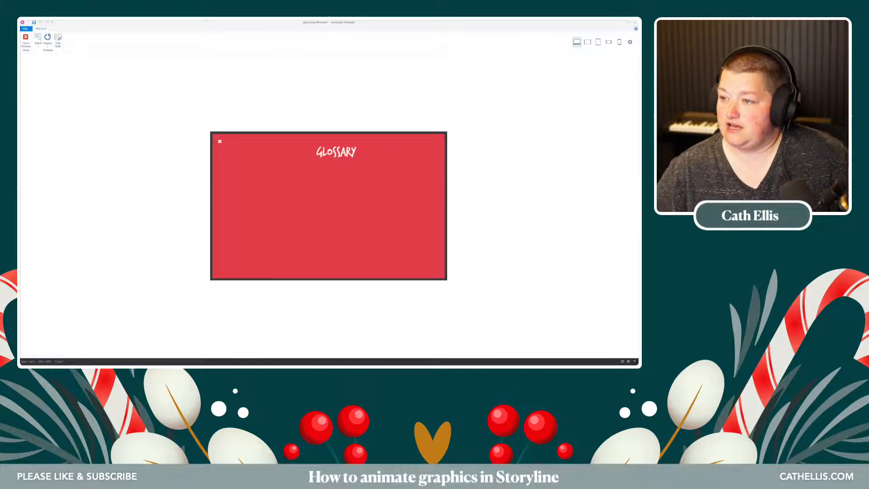
pyautogui.click(220, 141)
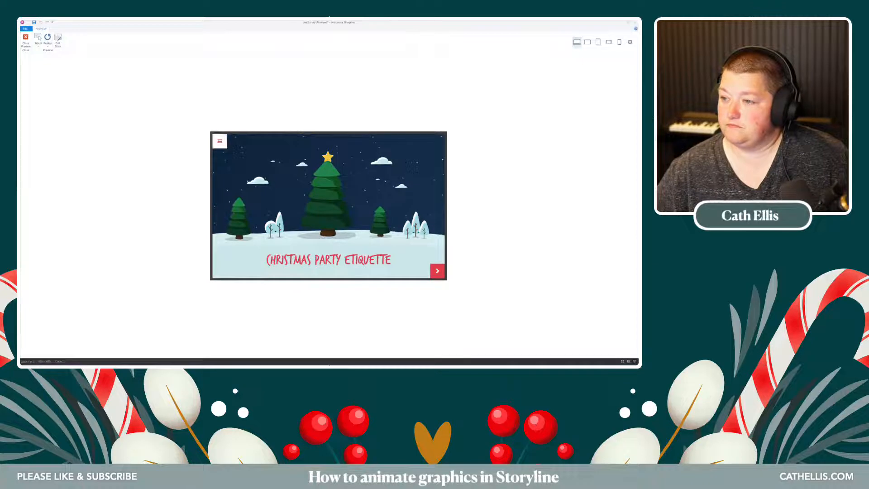
pyautogui.click(219, 141)
pyautogui.click(220, 141)
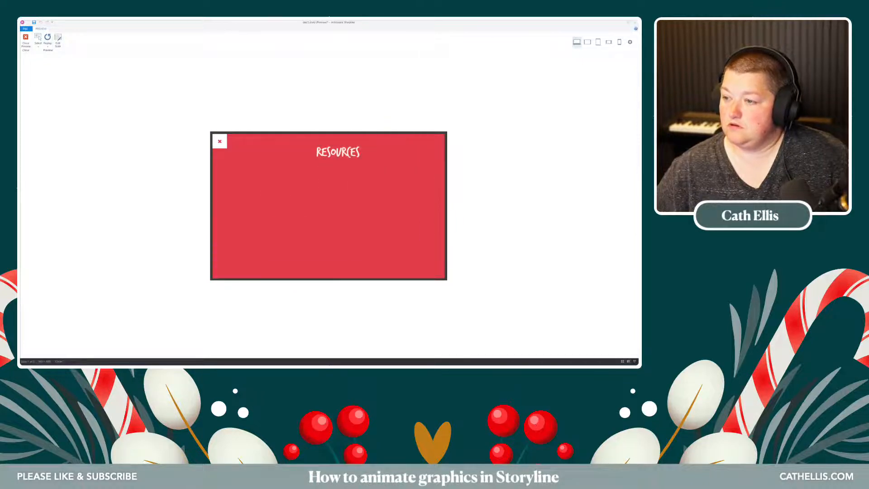
# - Close the Resources layer and the preview, and reopen the main slide master on its Glossary layer
pyautogui.click(219, 141)
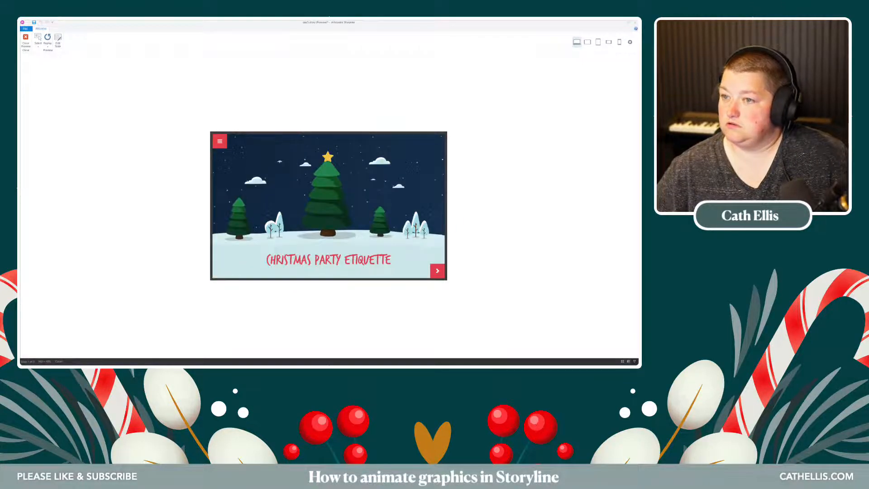
pyautogui.click(25, 39)
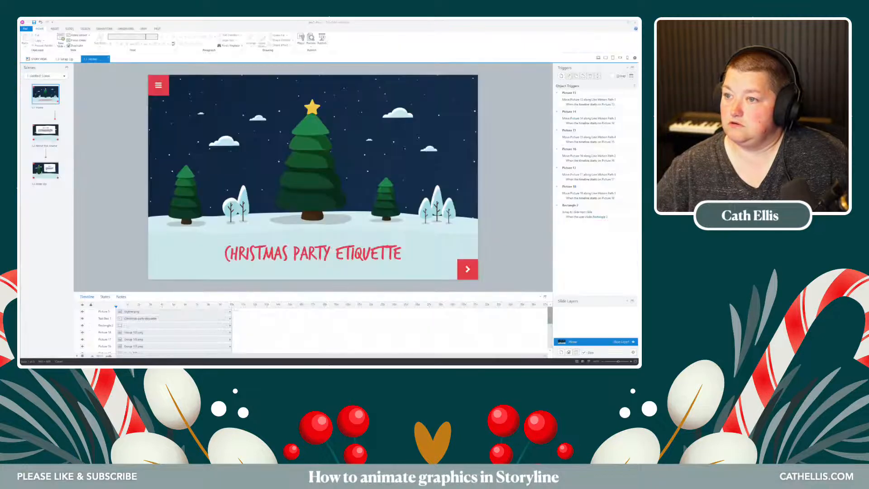
pyautogui.click(144, 29)
pyautogui.click(45, 40)
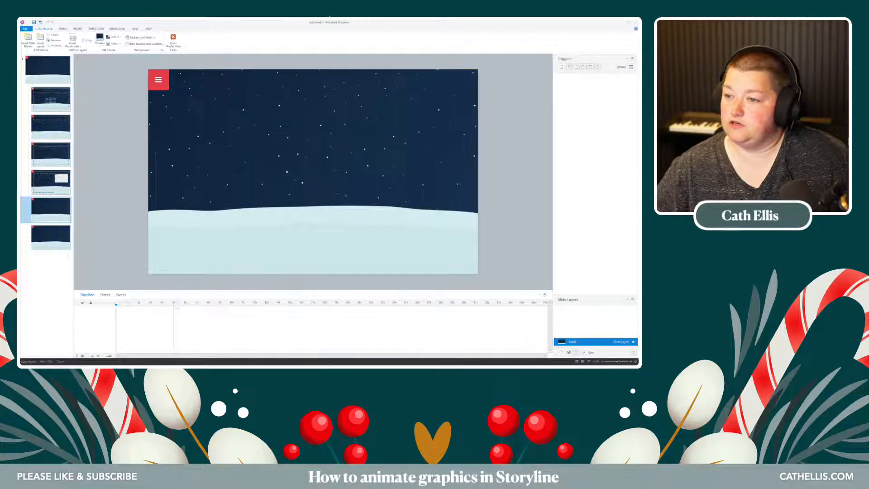
pyautogui.click(47, 70)
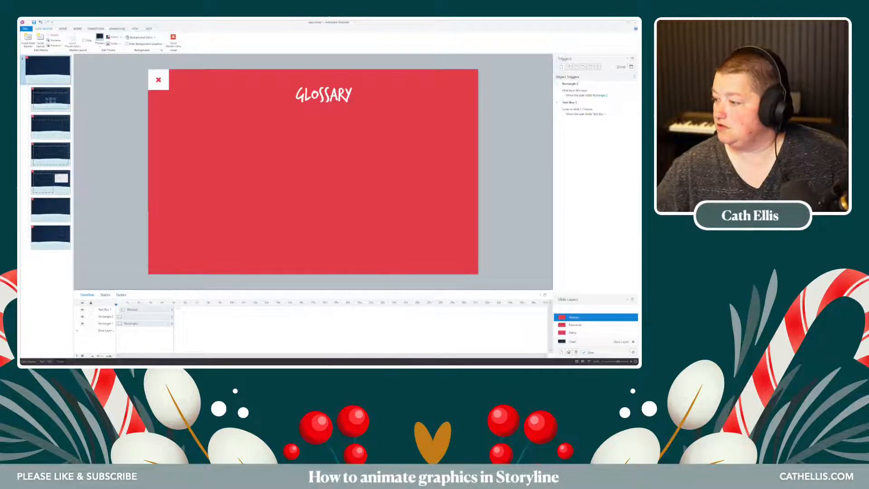
# - Remove the entrance animation from the Glossary layer's red background rectangle and center the GLOSSARY heading horizontally on the slide
pyautogui.click(313, 181)
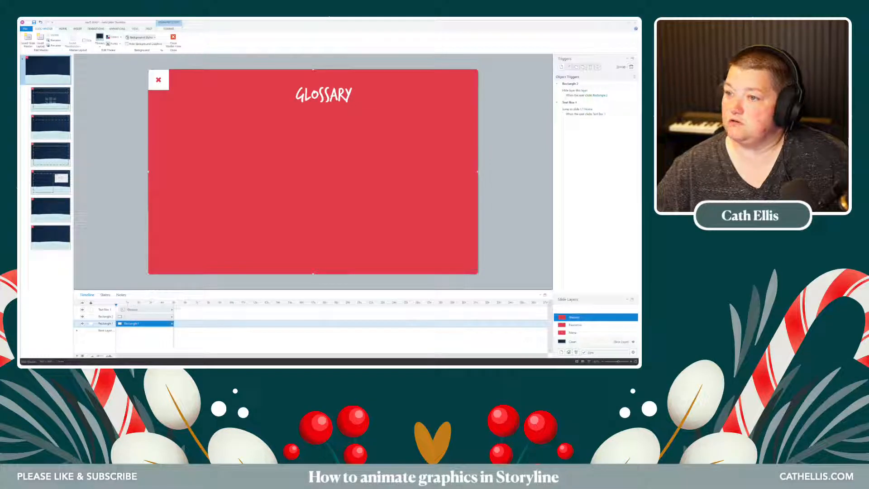
pyautogui.click(117, 28)
pyautogui.click(41, 42)
pyautogui.click(47, 54)
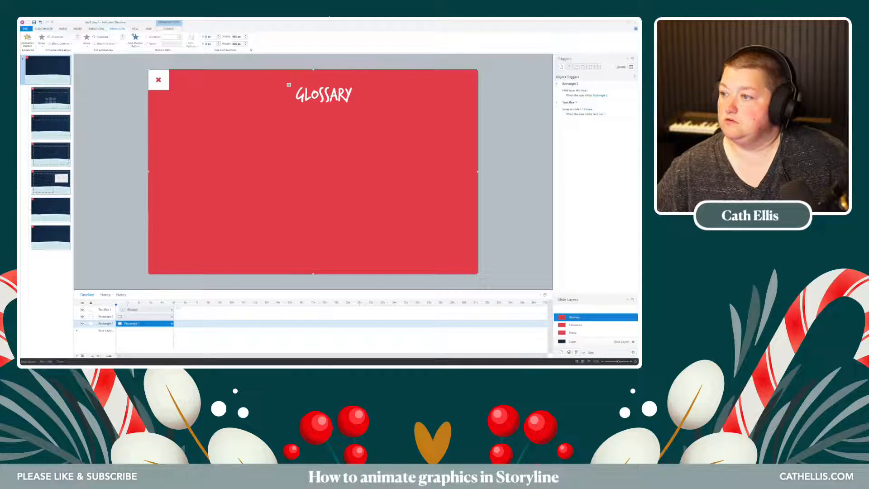
pyautogui.click(324, 95)
pyautogui.click(168, 28)
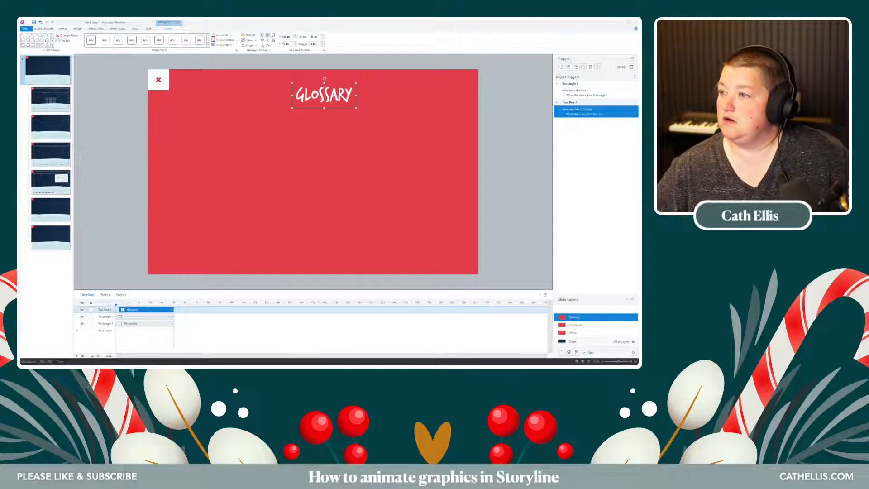
# - Change the trigger of the Glossary layer's X button to show the Menu layer
pyautogui.click(159, 80)
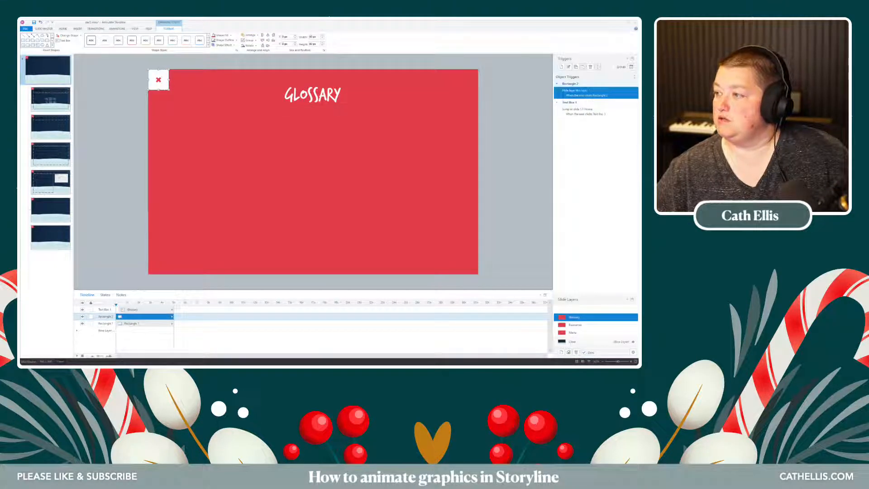
pyautogui.doubleClick(583, 93)
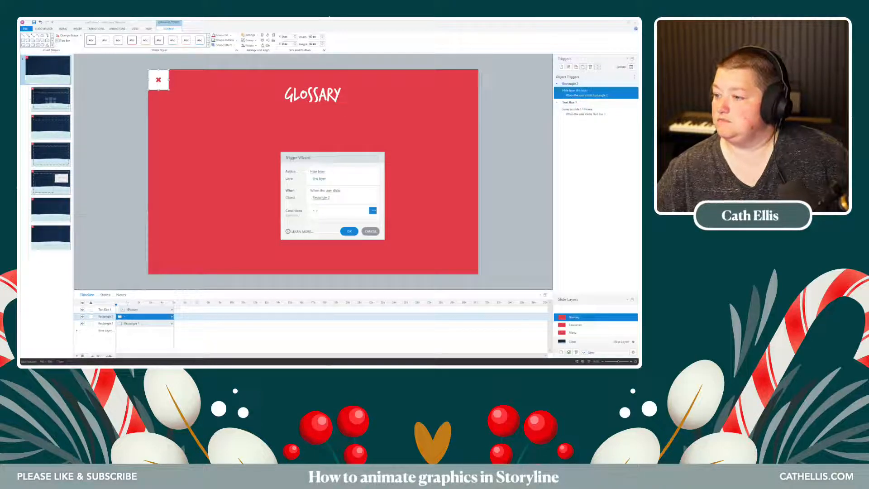
pyautogui.click(317, 171)
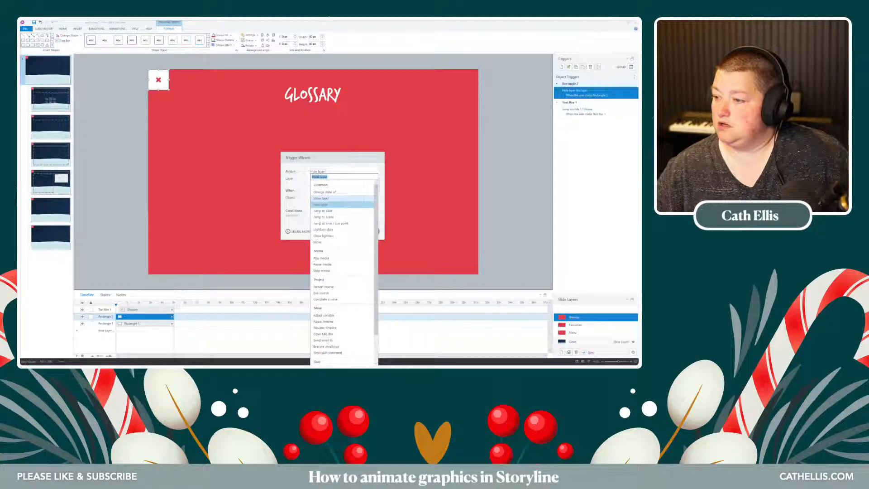
pyautogui.click(321, 198)
pyautogui.click(319, 179)
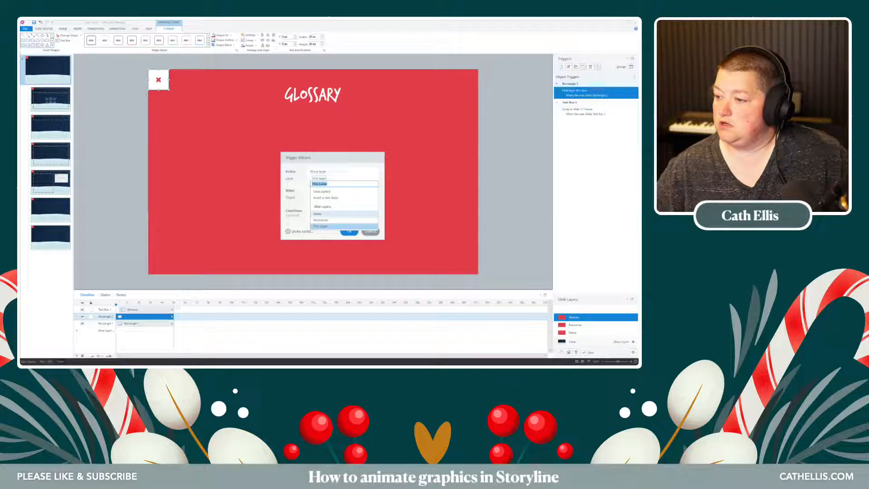
pyautogui.click(323, 213)
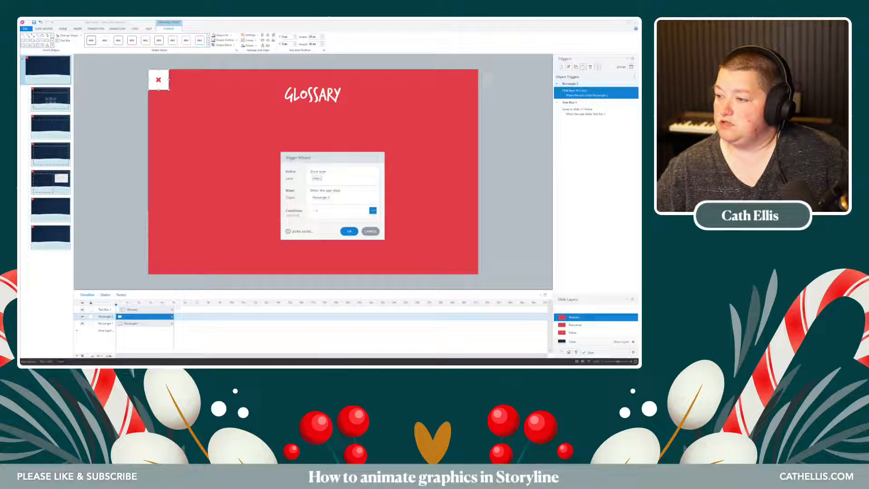
pyautogui.click(349, 231)
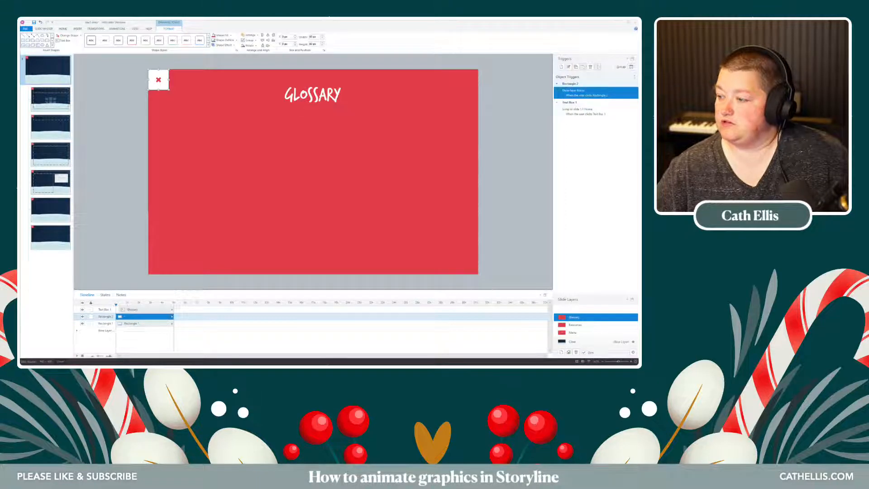
# - Switch to the Resources layer and center its RESOURCES heading horizontally on the slide
pyautogui.click(576, 324)
pyautogui.click(584, 111)
pyautogui.click(420, 150)
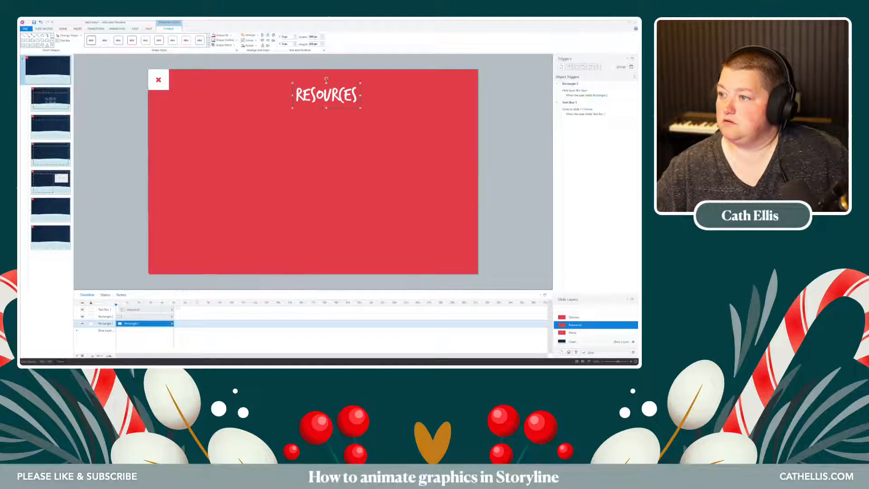
pyautogui.click(326, 86)
pyautogui.click(267, 35)
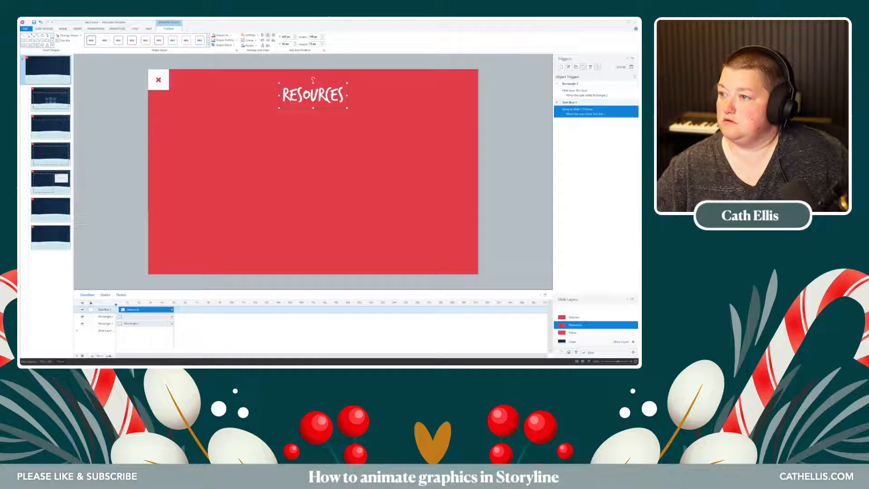
# - Remove the entrance animation from the Resources layer's red background rectangle
pyautogui.click(159, 80)
pyautogui.click(203, 122)
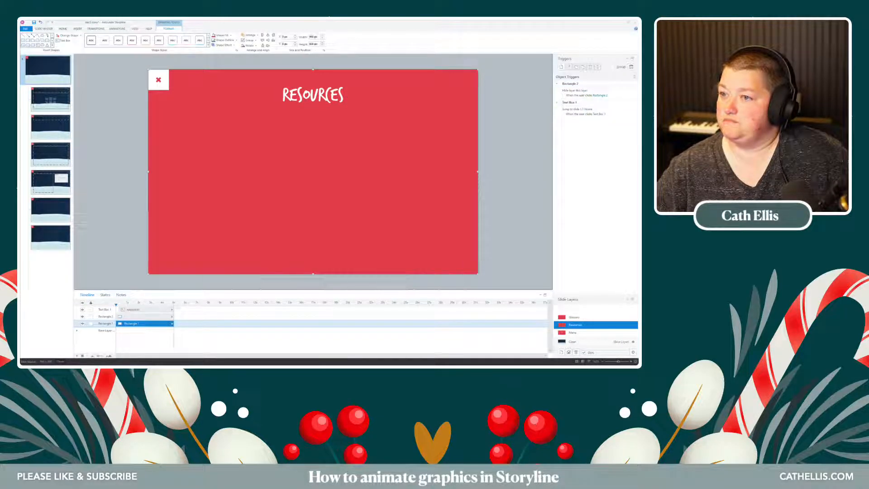
pyautogui.click(117, 29)
pyautogui.click(42, 41)
pyautogui.click(49, 56)
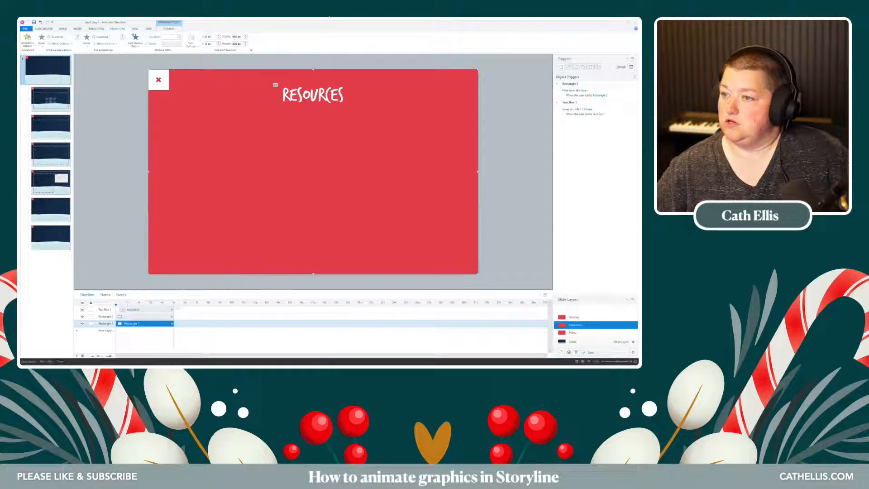
# - Change the trigger of the Resources layer's X button to show the Menu layer
pyautogui.click(160, 81)
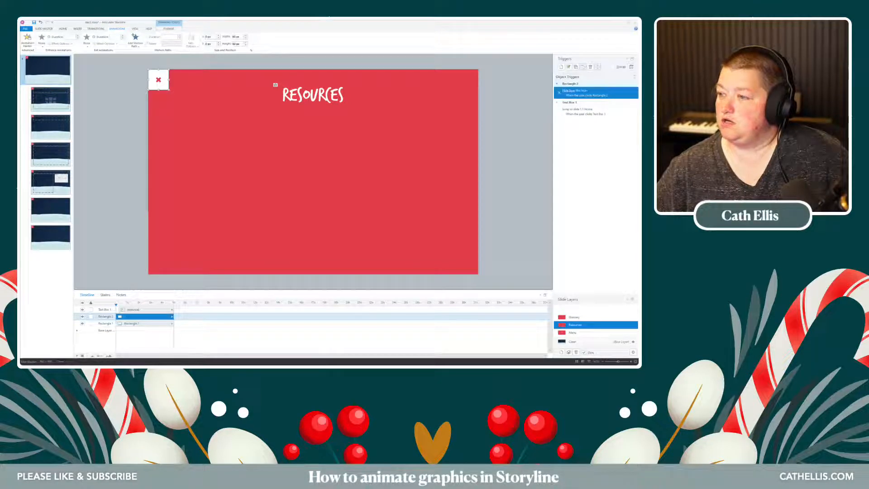
pyautogui.click(569, 90)
pyautogui.click(574, 105)
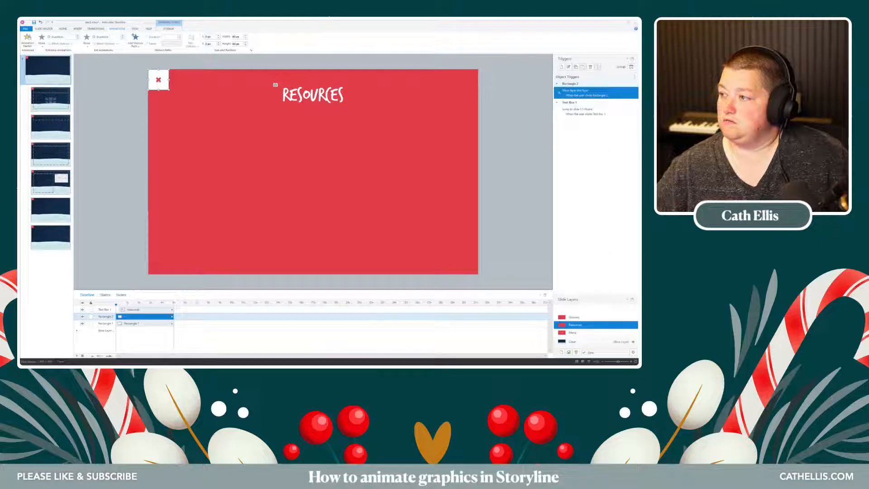
pyautogui.doubleClick(584, 93)
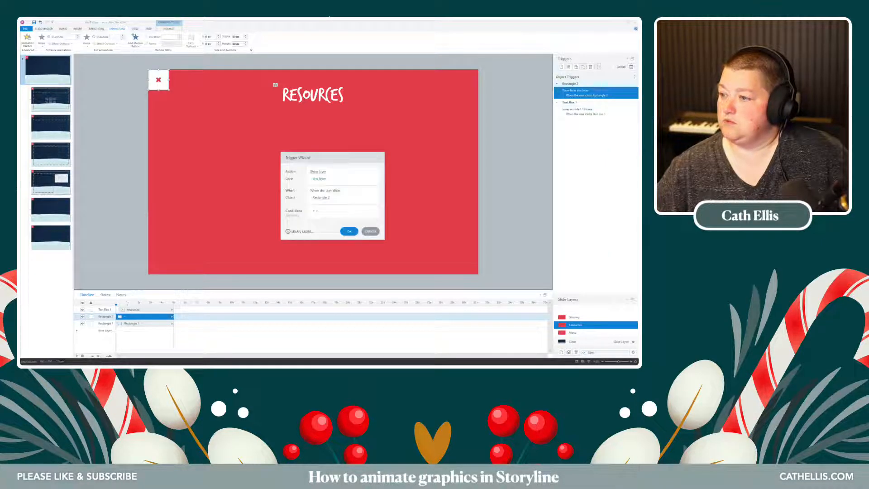
pyautogui.click(319, 179)
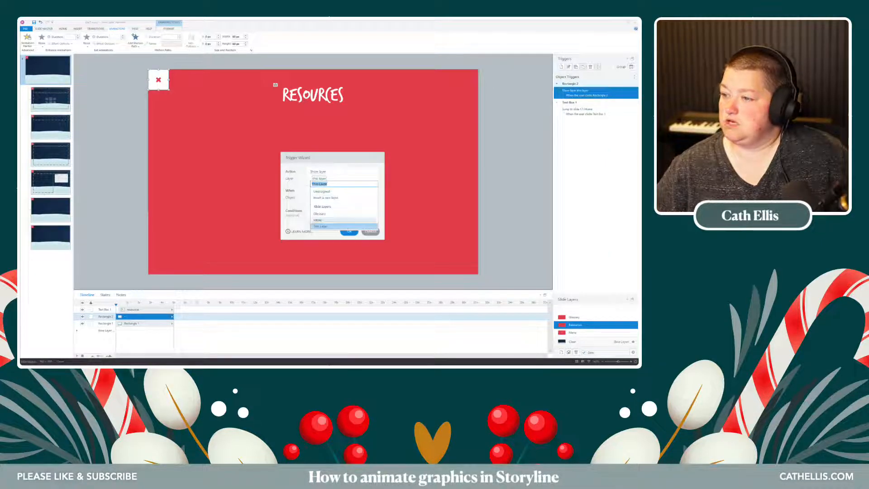
pyautogui.click(323, 221)
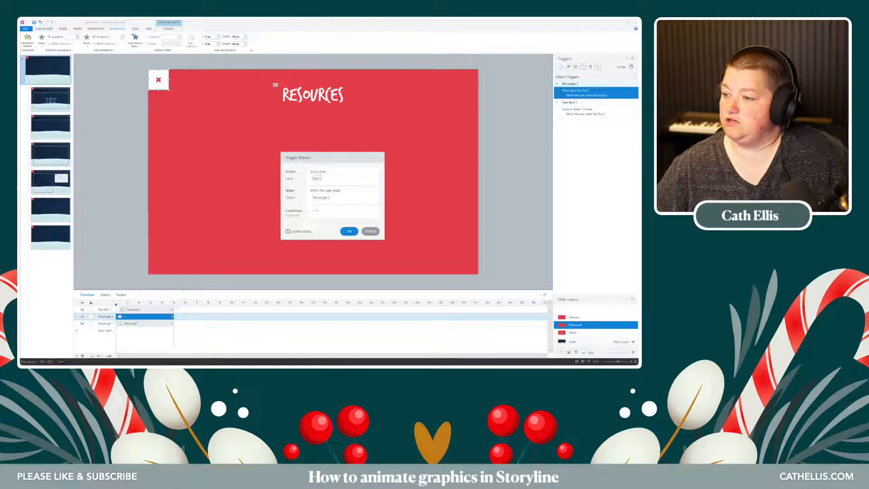
pyautogui.click(349, 231)
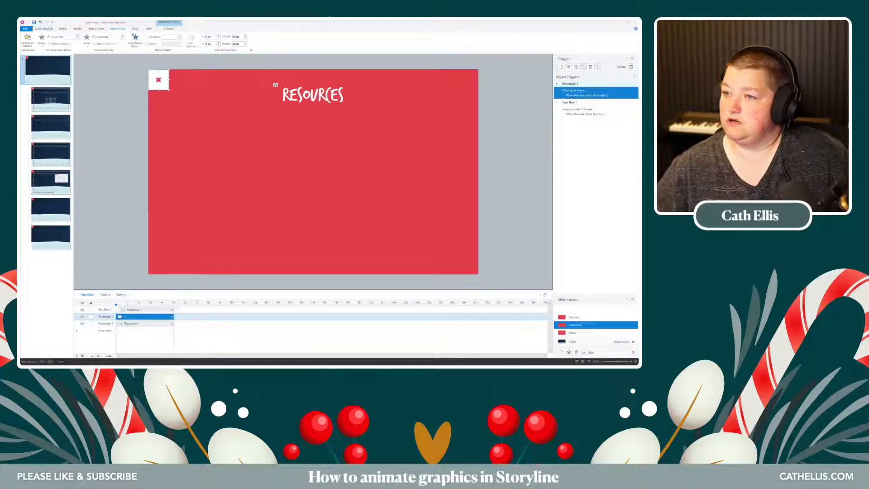
# - Leave the slide master and preview the scene, testing whether closing the Resources and Glossary layers returns to the menu
pyautogui.click(44, 28)
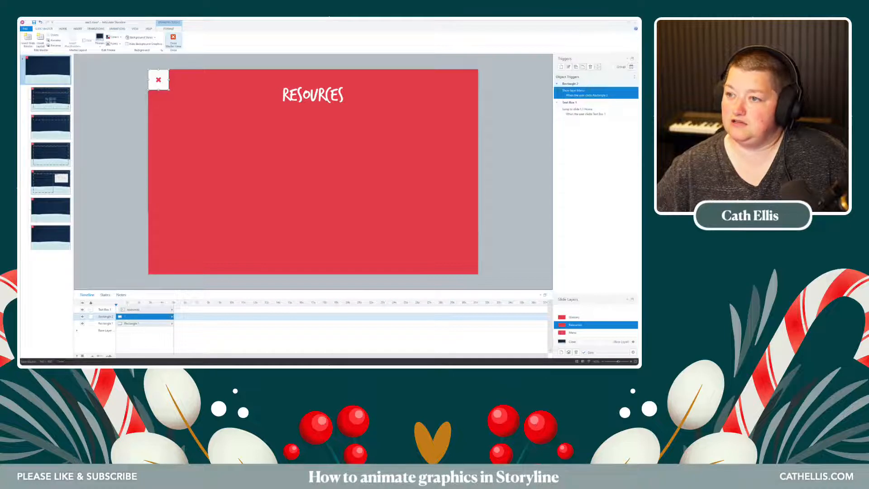
pyautogui.click(173, 40)
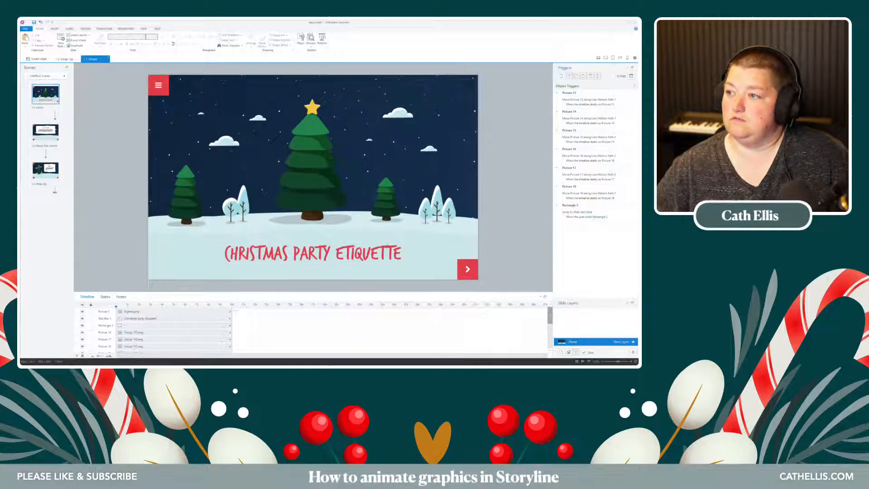
pyautogui.click(311, 45)
pyautogui.click(320, 57)
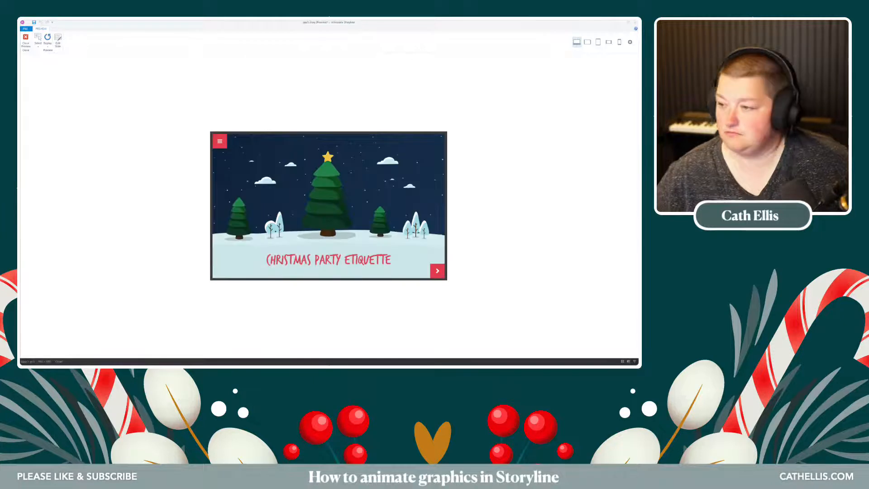
pyautogui.click(220, 140)
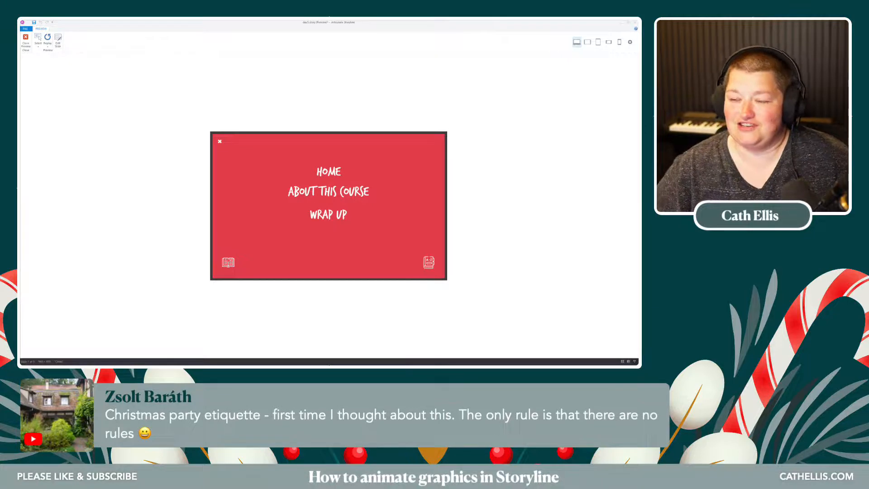
pyautogui.click(228, 263)
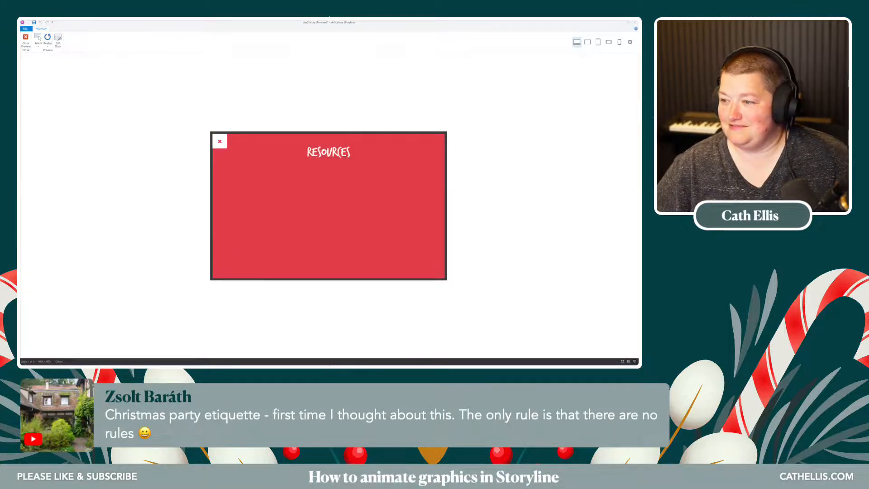
pyautogui.click(220, 141)
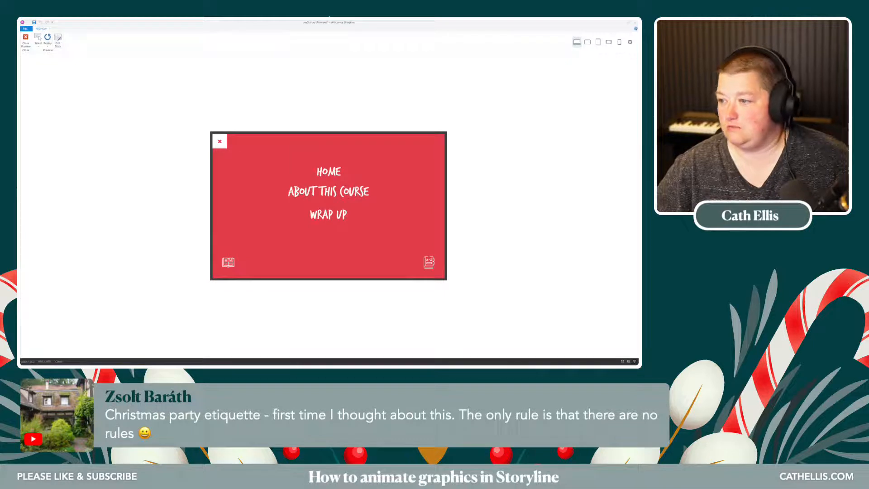
pyautogui.click(429, 263)
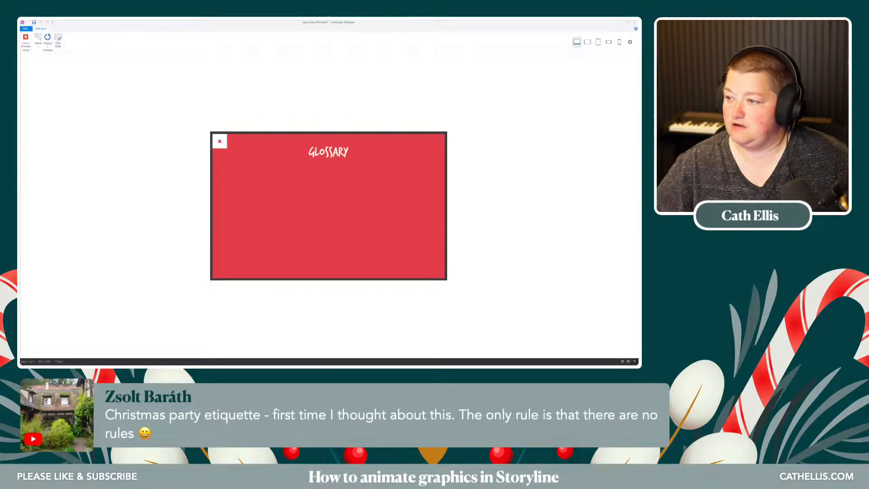
pyautogui.click(219, 142)
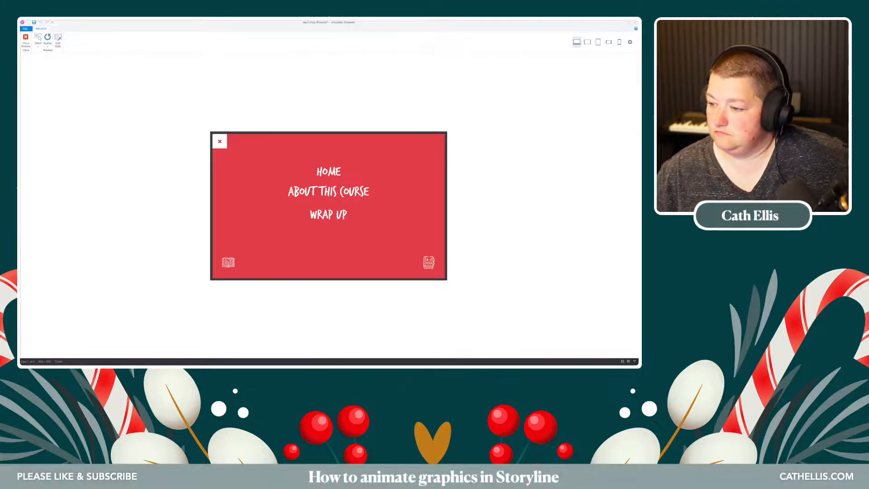
pyautogui.click(228, 262)
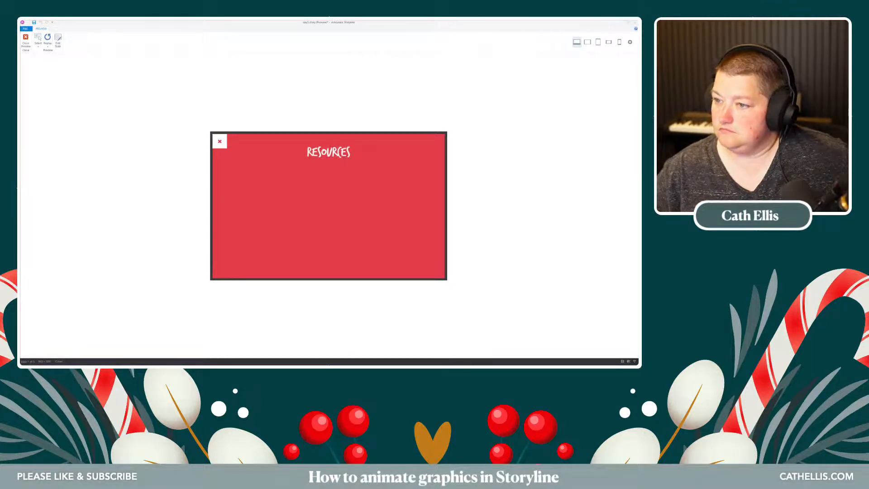
# - Leave the preview to edit the Home slide and delete its stray Resources layer
pyautogui.click(58, 39)
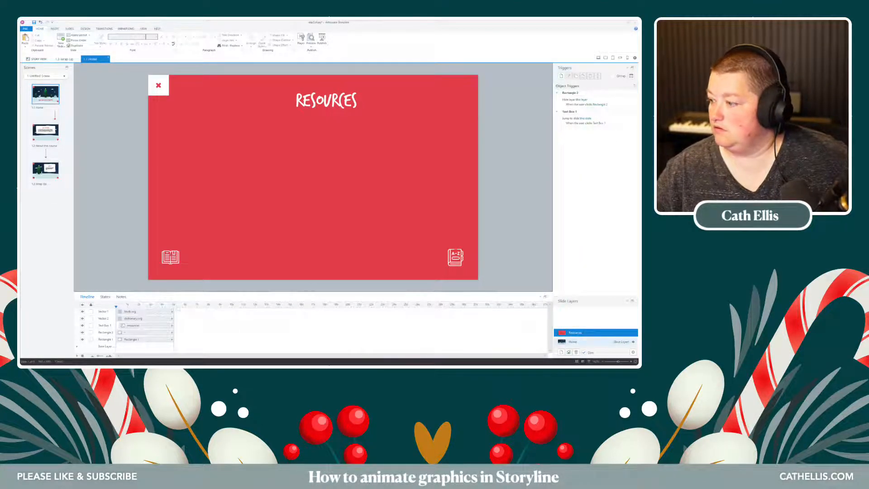
pyautogui.click(588, 341)
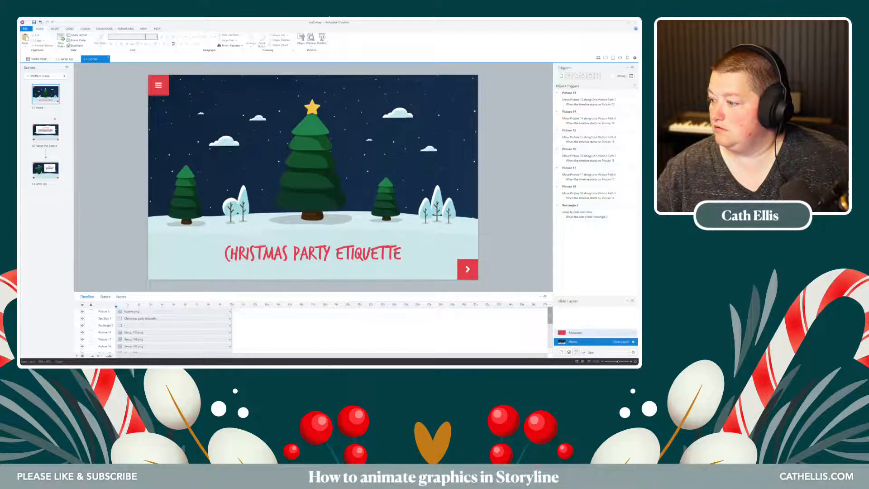
pyautogui.click(588, 333)
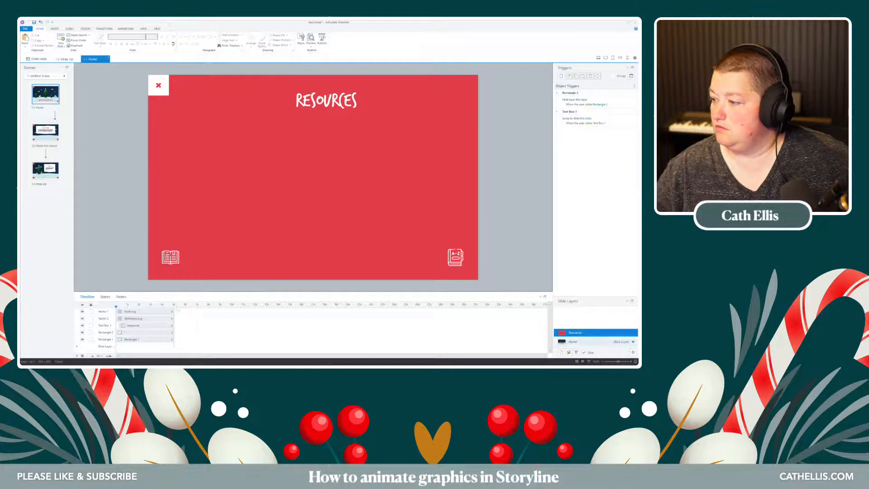
pyautogui.rightClick(586, 332)
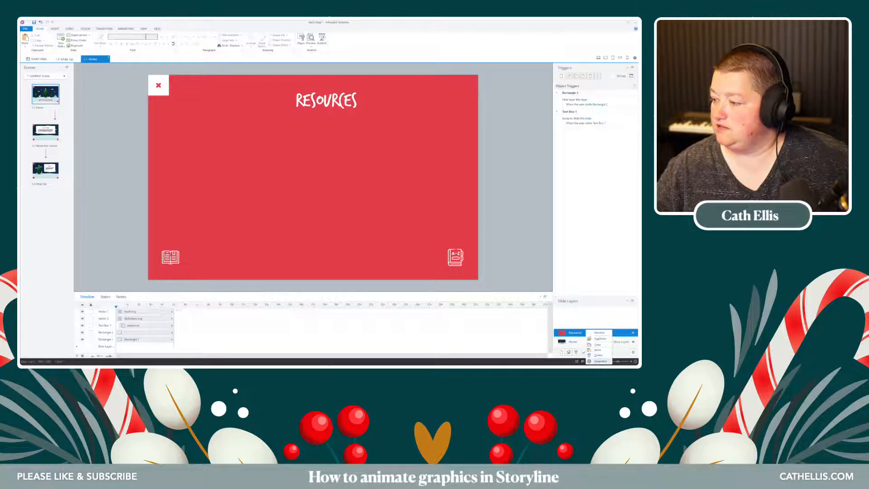
pyautogui.click(597, 355)
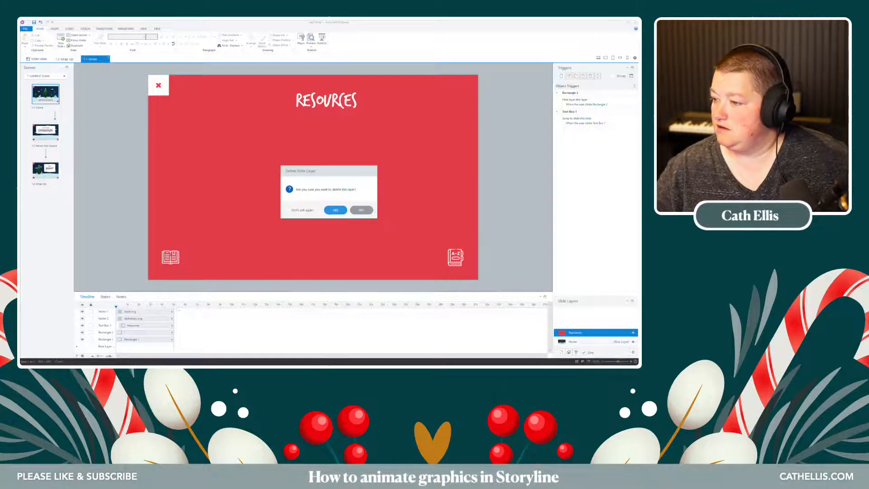
pyautogui.click(335, 210)
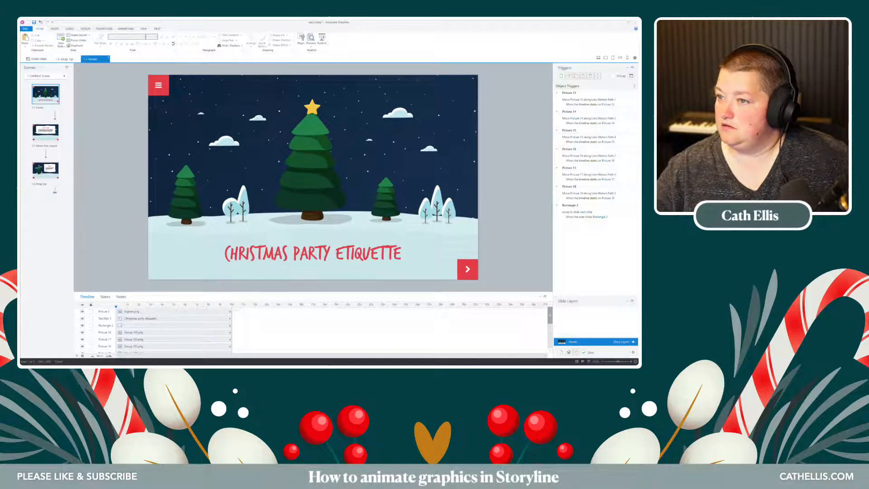
# - On the slide master's Menu layer, shift the Resources and Glossary icon groups on the timeline to start together with the menu text boxes
pyautogui.click(143, 29)
pyautogui.click(45, 40)
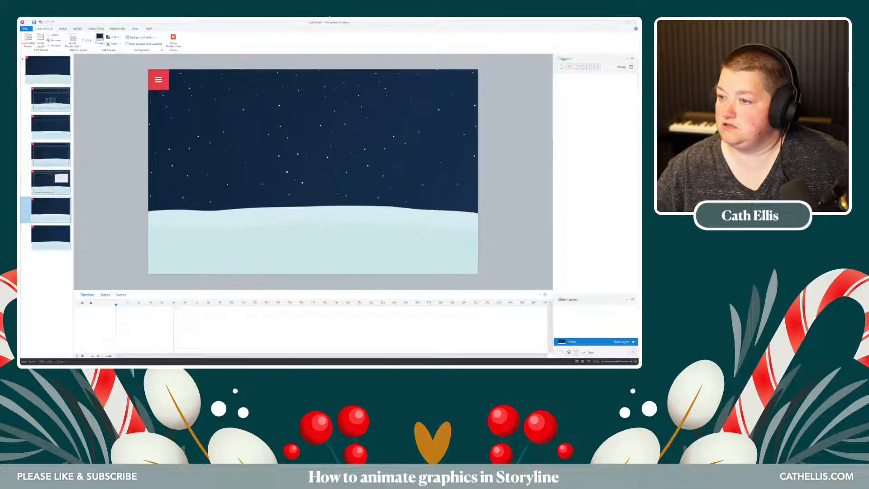
pyautogui.click(48, 70)
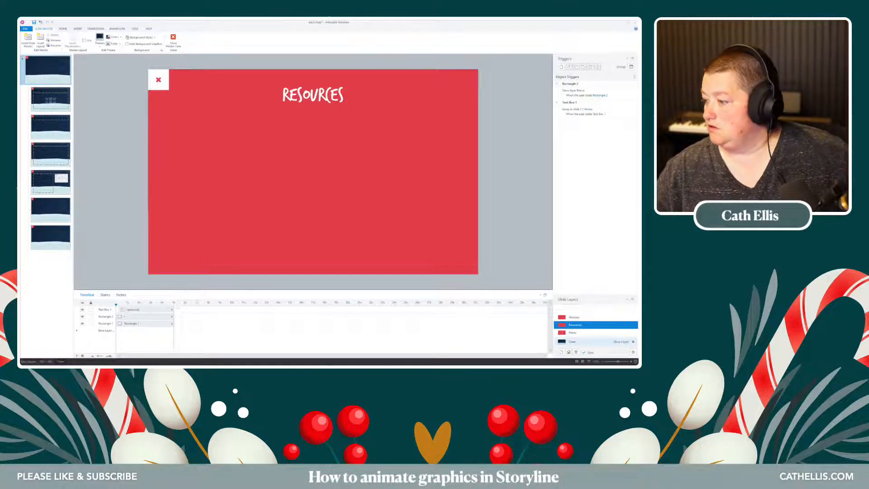
pyautogui.click(584, 333)
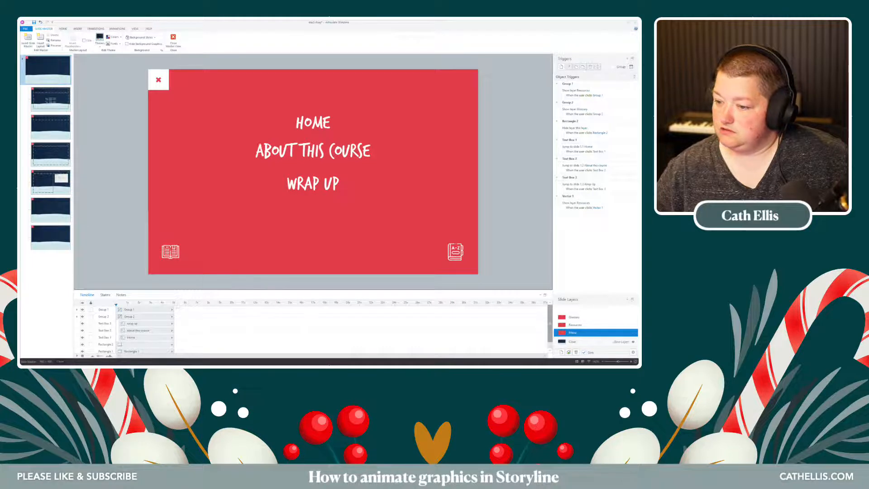
pyautogui.scroll(-1, 136, 328)
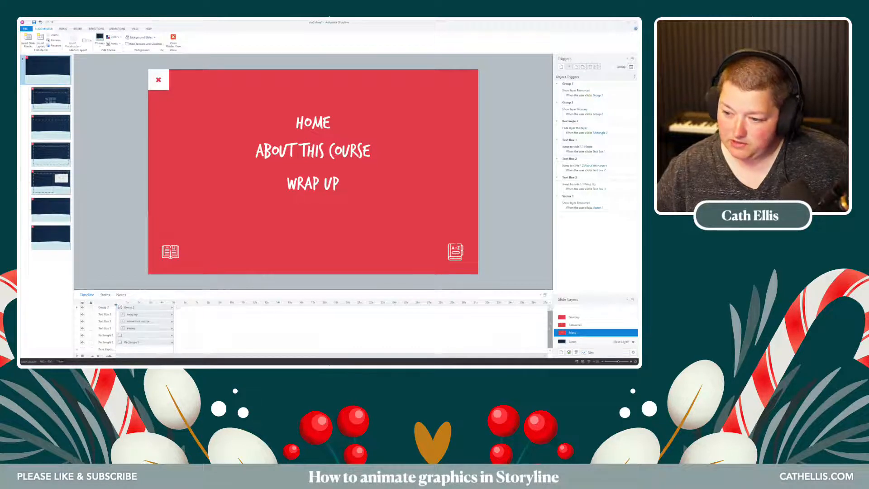
pyautogui.click(170, 251)
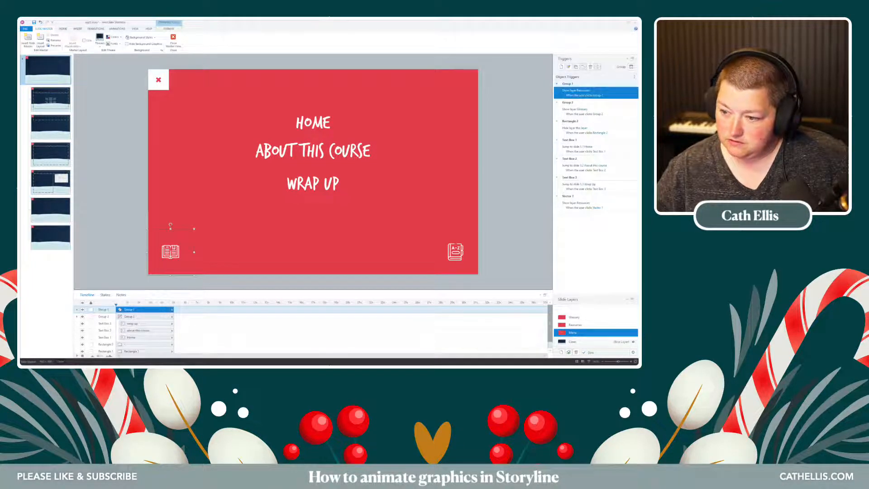
pyautogui.press('Escape')
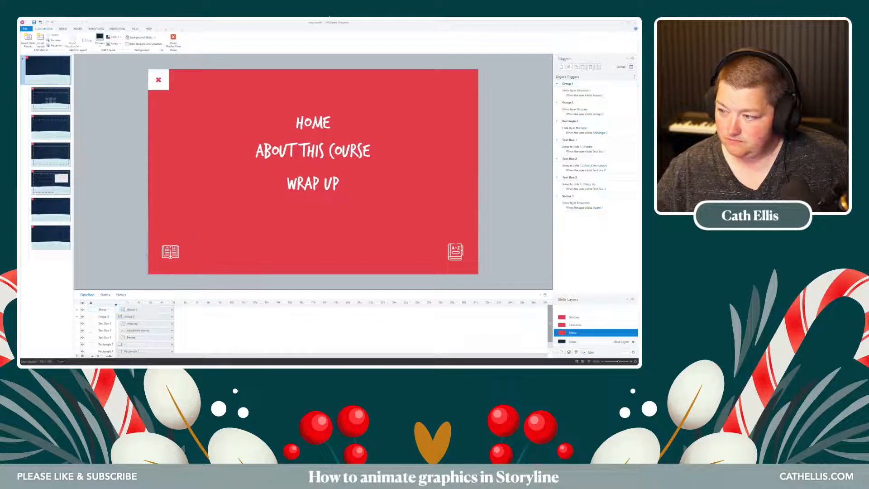
pyautogui.click(582, 112)
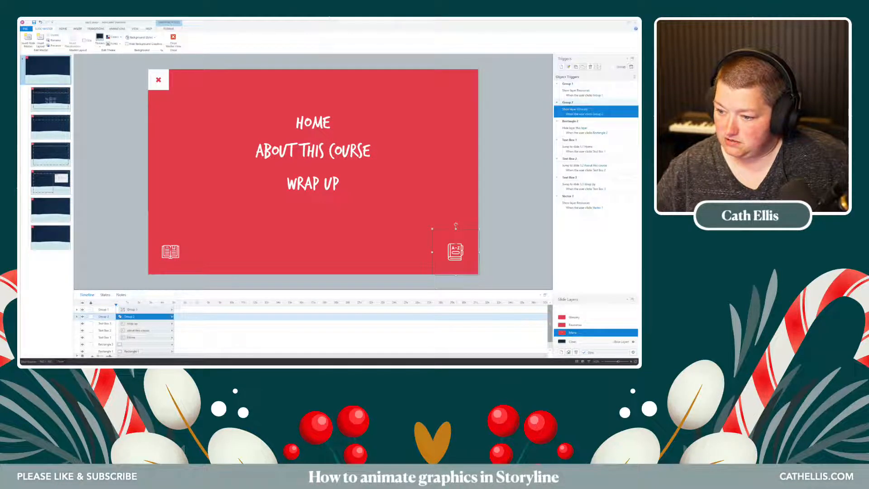
pyautogui.press('Escape')
# - Apply a Fade entrance animation to the Menu layer's Resources book icon and check the Glossary icon's entrance animation
pyautogui.click(170, 251)
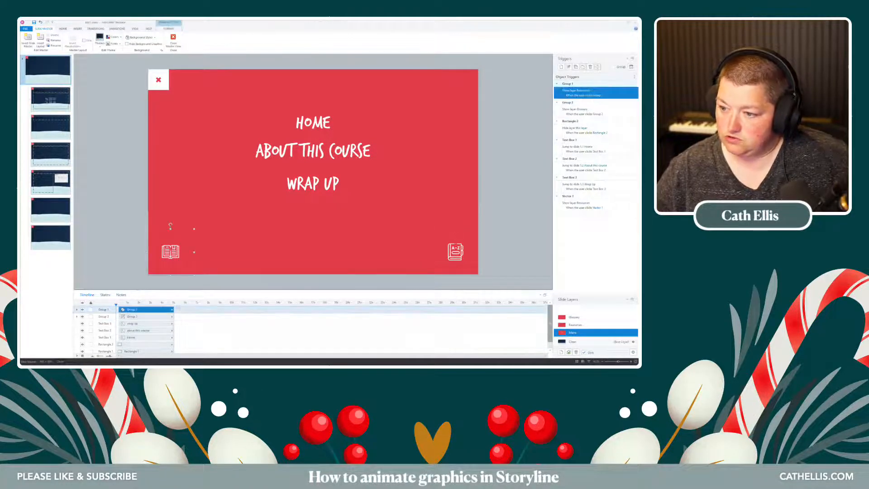
pyautogui.click(117, 28)
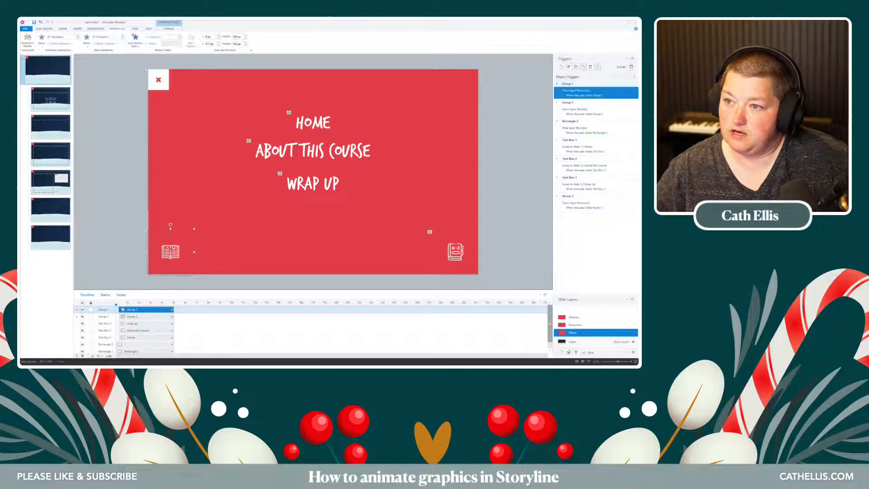
pyautogui.click(42, 40)
pyautogui.click(70, 56)
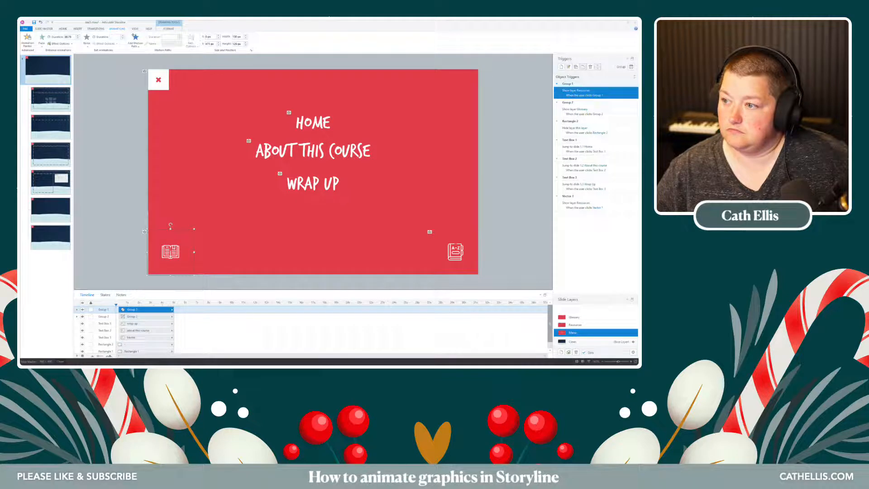
pyautogui.click(313, 151)
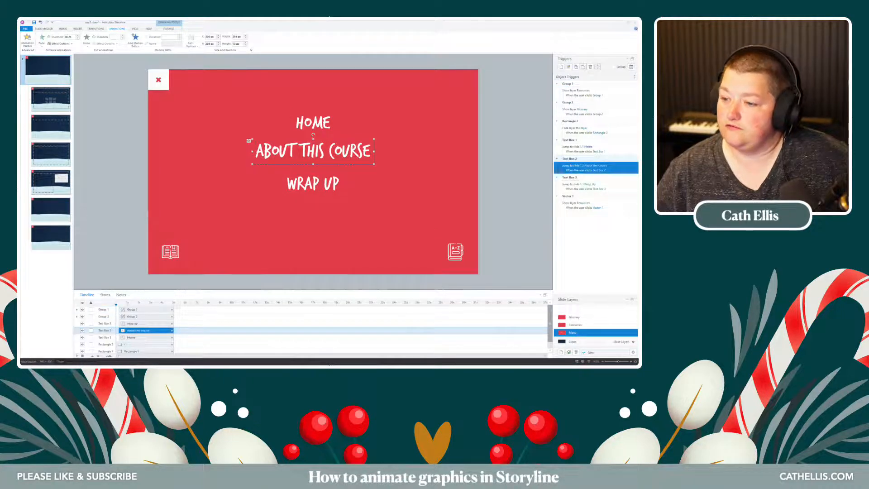
pyautogui.click(170, 252)
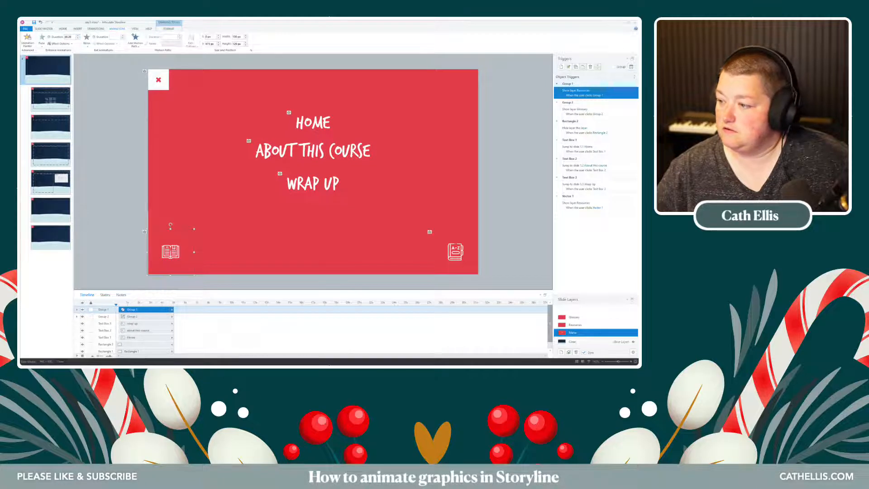
pyautogui.click(456, 251)
pyautogui.click(42, 40)
pyautogui.click(114, 82)
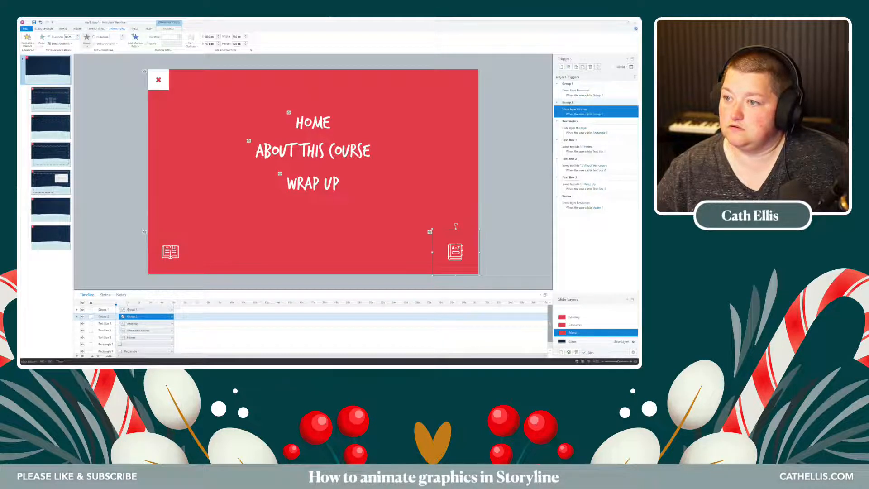
# - Set the entrance animation of the Menu layer's red background rectangle to None
pyautogui.click(110, 181)
pyautogui.click(204, 204)
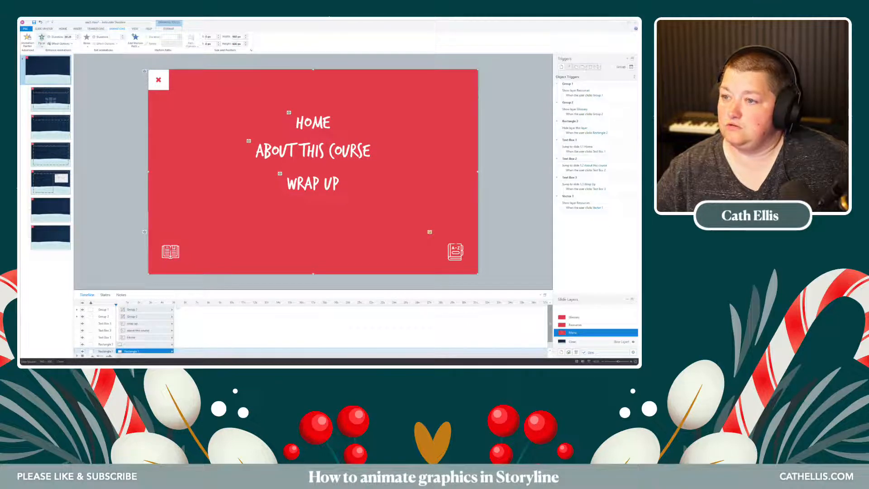
pyautogui.click(41, 40)
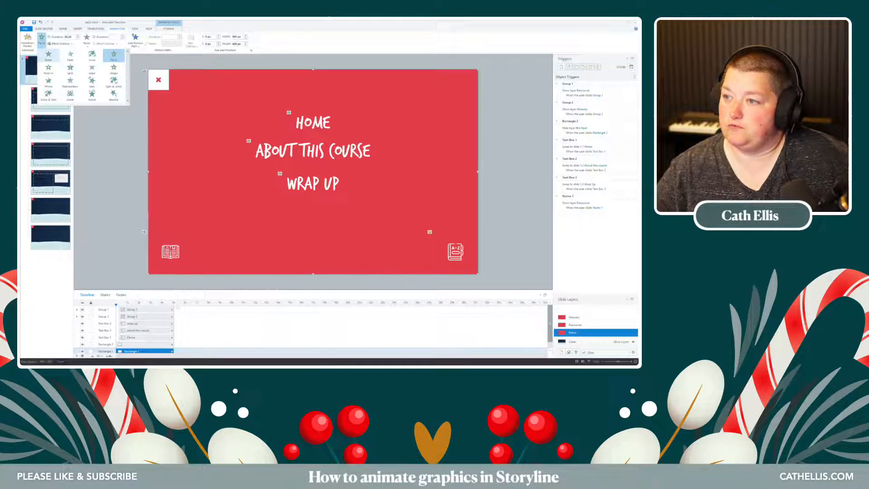
pyautogui.click(48, 56)
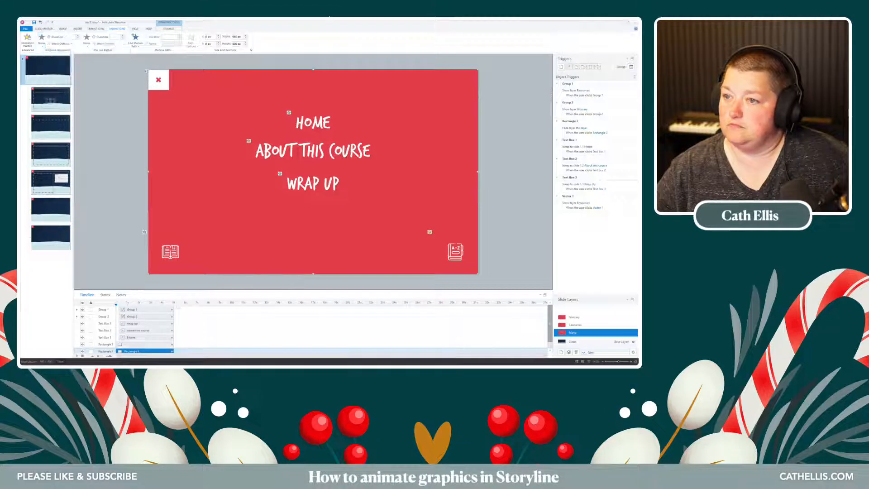
# - Leave the slide master and preview the course, testing that the menu opens, closes and jumps to About This Course
pyautogui.click(43, 28)
pyautogui.click(173, 40)
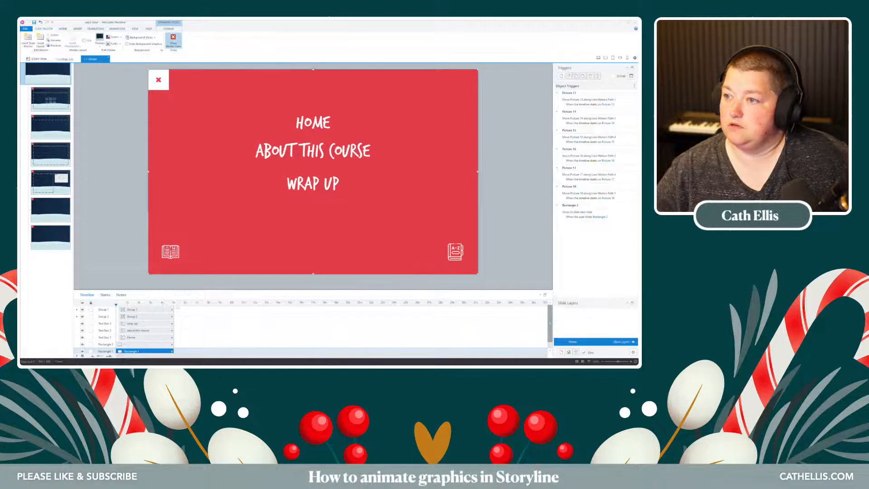
pyautogui.click(311, 43)
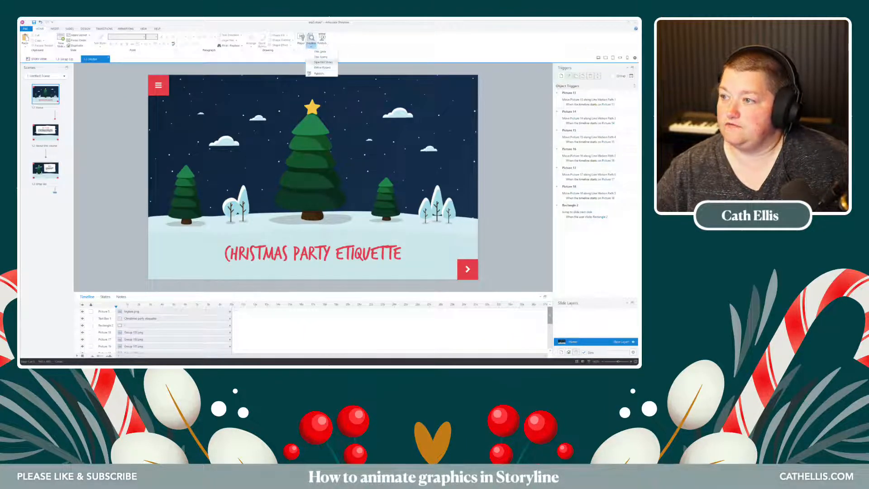
pyautogui.click(321, 62)
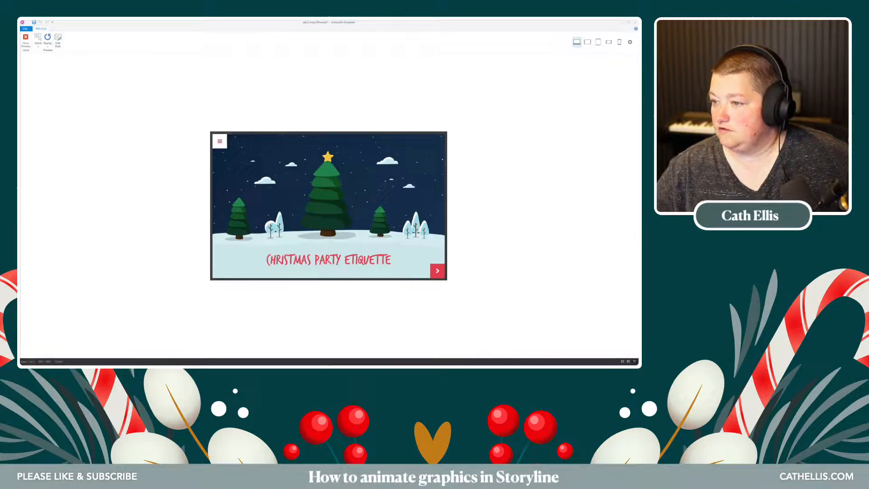
pyautogui.click(220, 141)
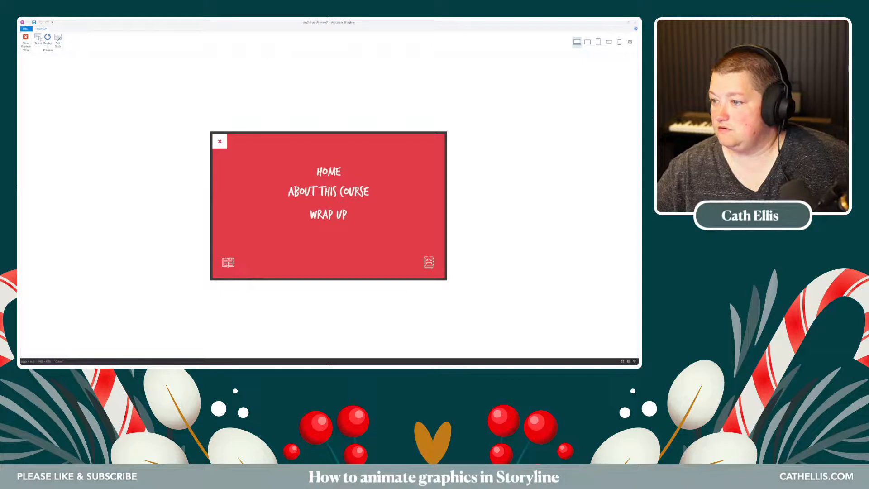
pyautogui.click(219, 141)
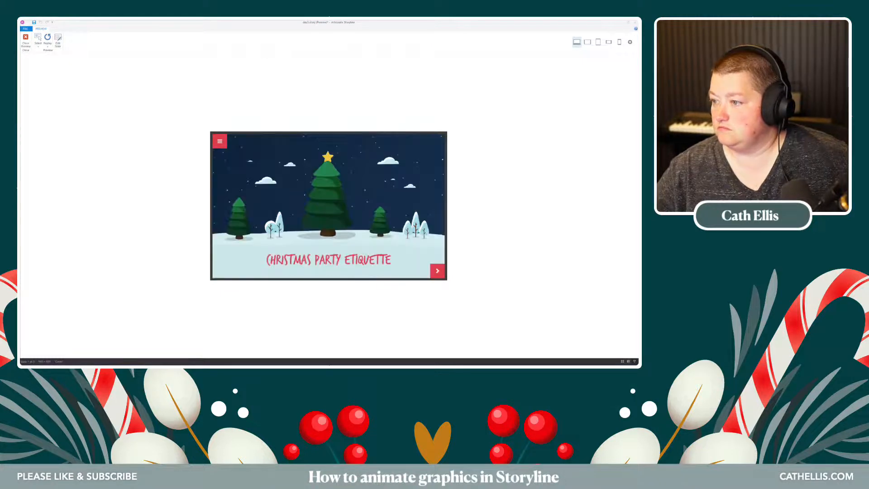
pyautogui.click(219, 141)
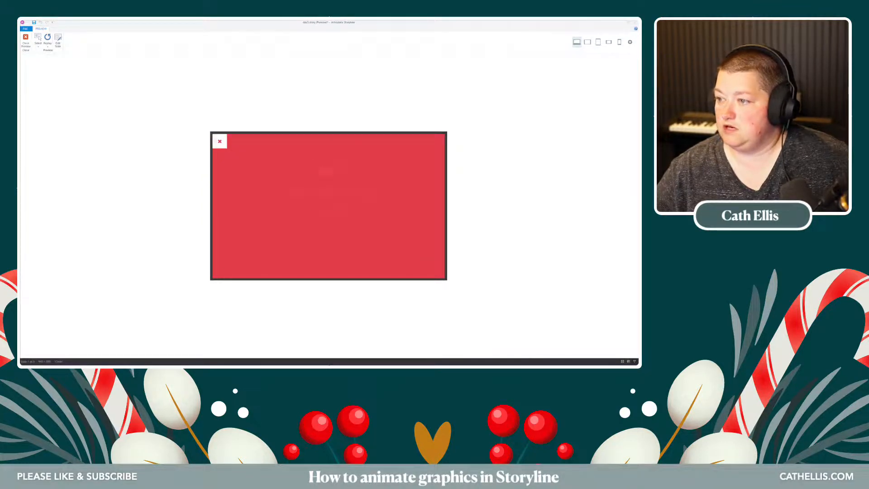
pyautogui.click(328, 191)
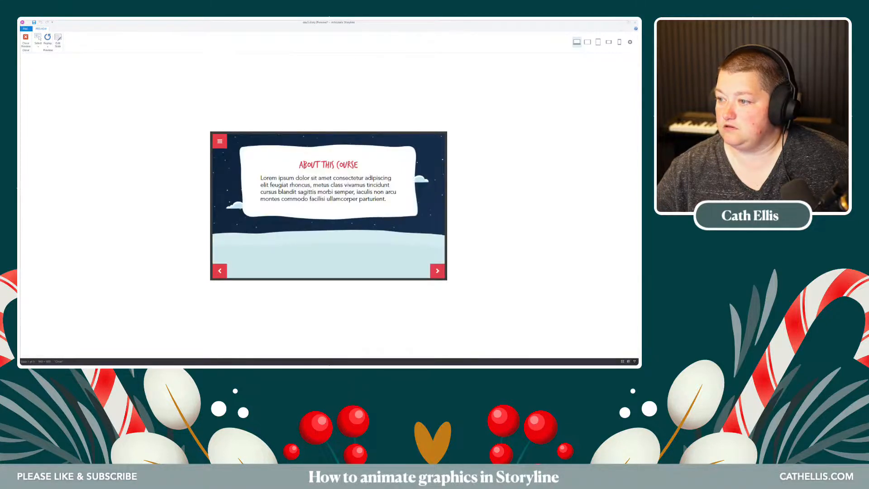